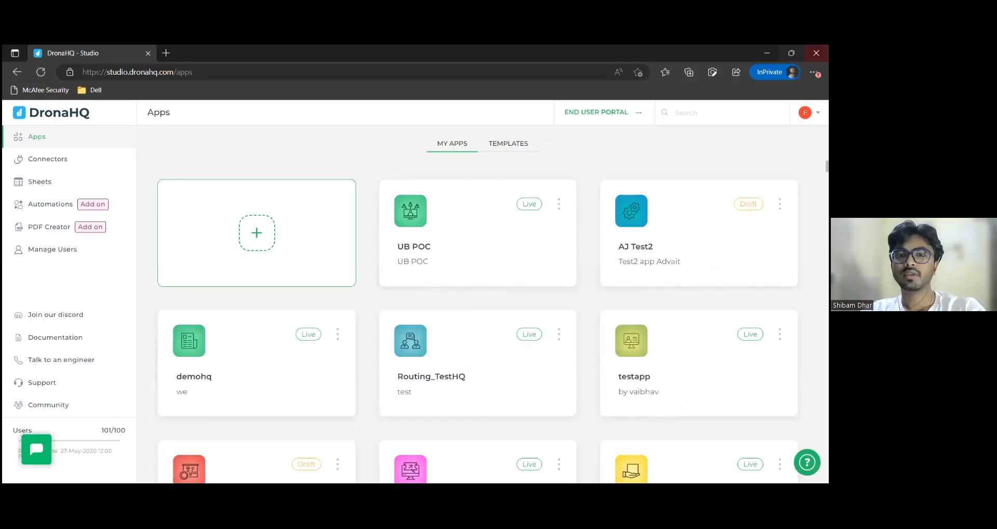
- Open the dronahq.com website in a new browser tab and look through its homepage down to the UI Builder section
click(169, 52)
text(dro)
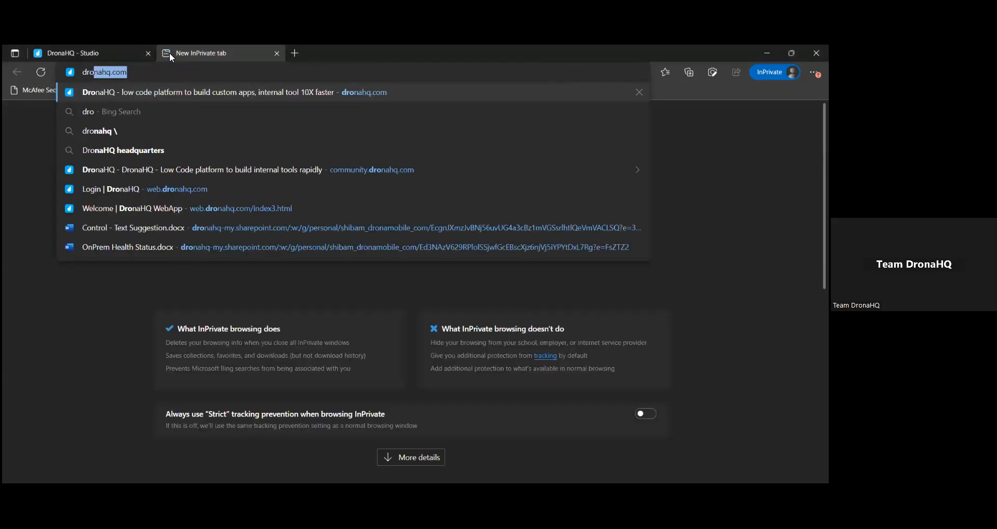
key(Return)
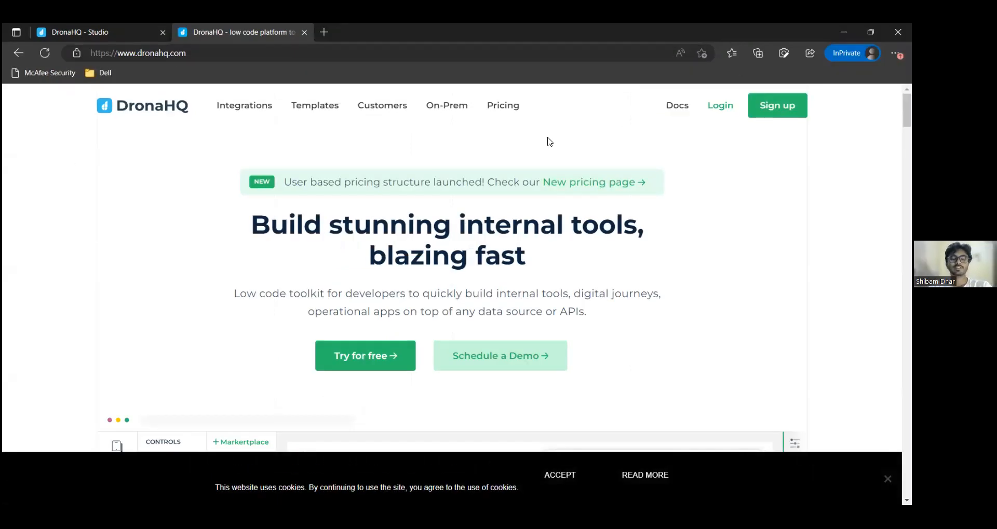
scroll(518, 167, down, 2)
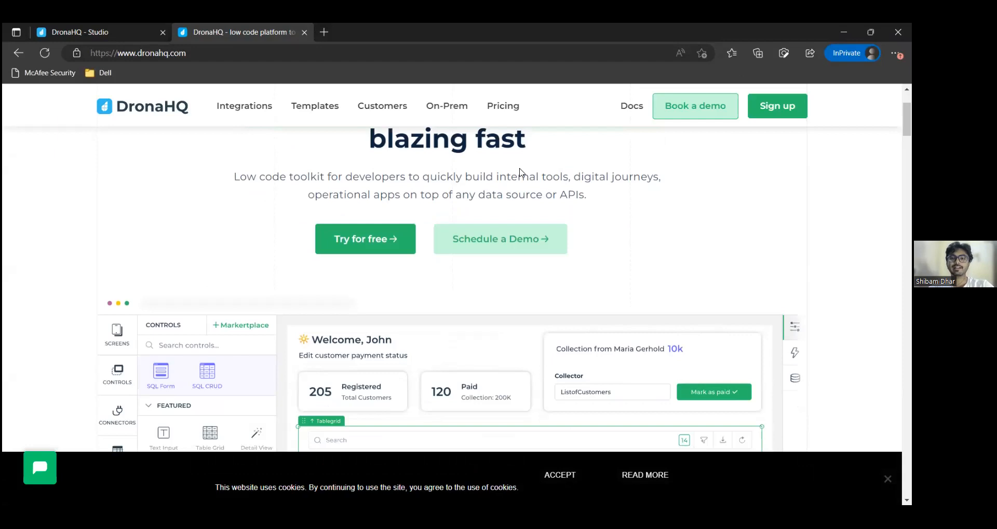
scroll(531, 201, up, 2)
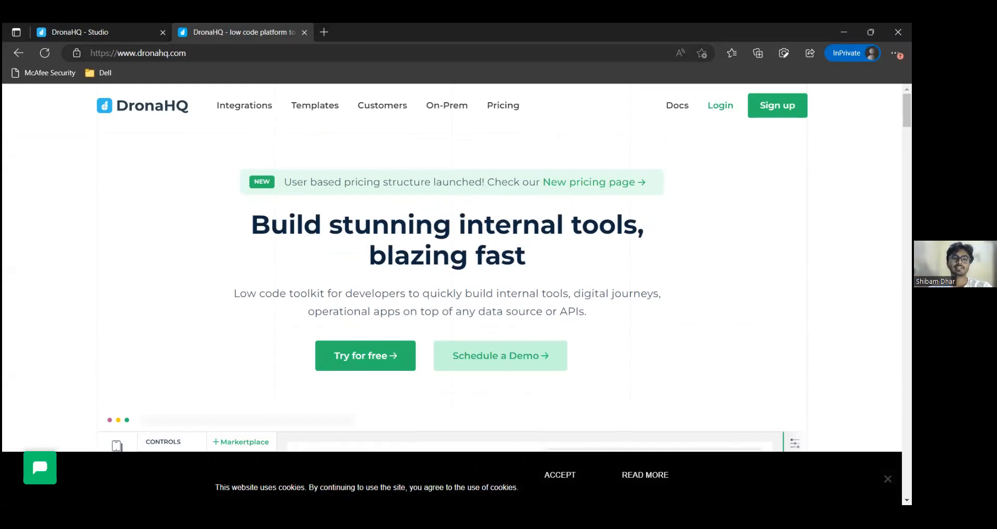
scroll(292, 147, down, 4)
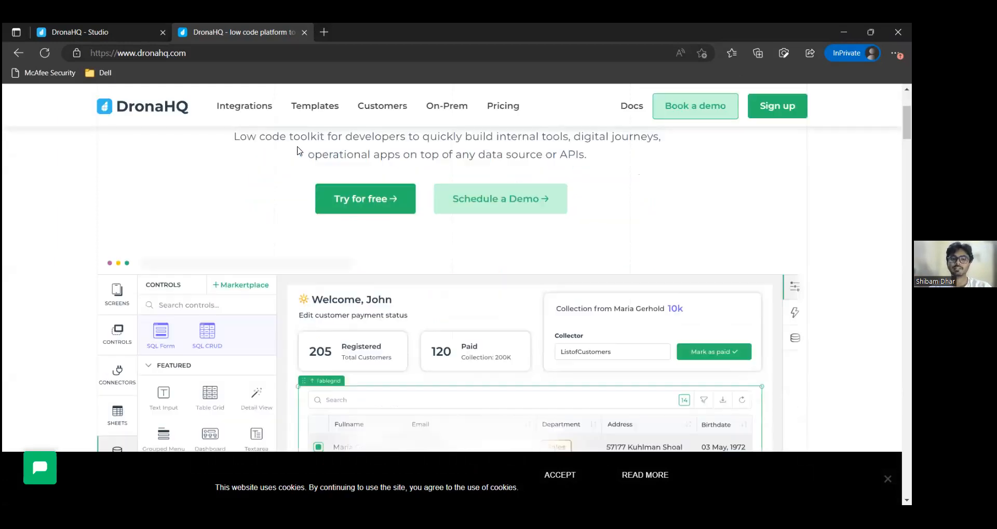
scroll(303, 160, down, 1)
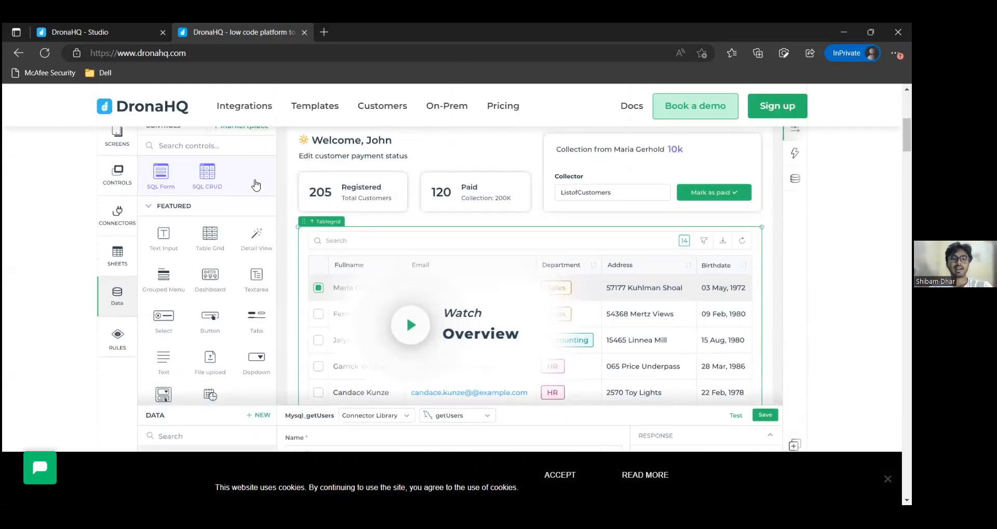
scroll(341, 196, down, 4)
scroll(341, 196, down, 4)
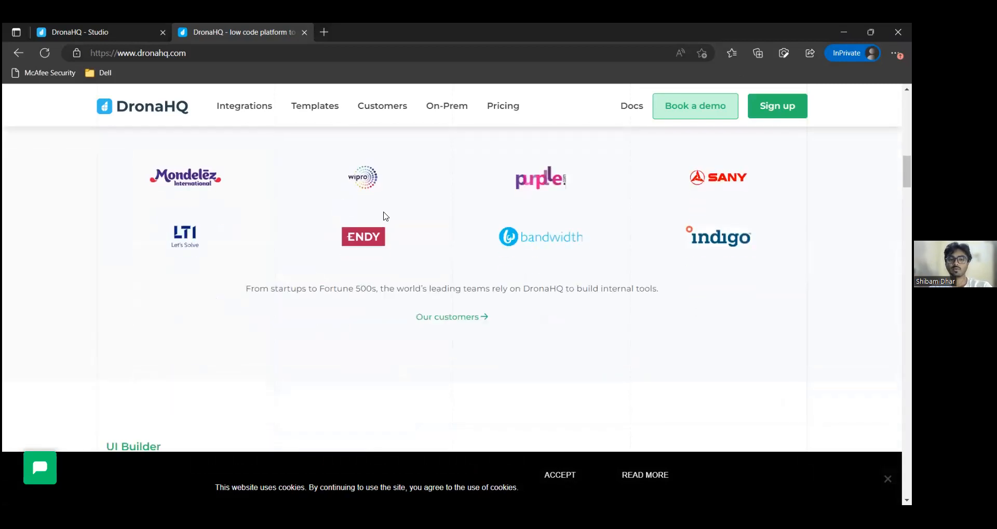
scroll(385, 216, down, 3)
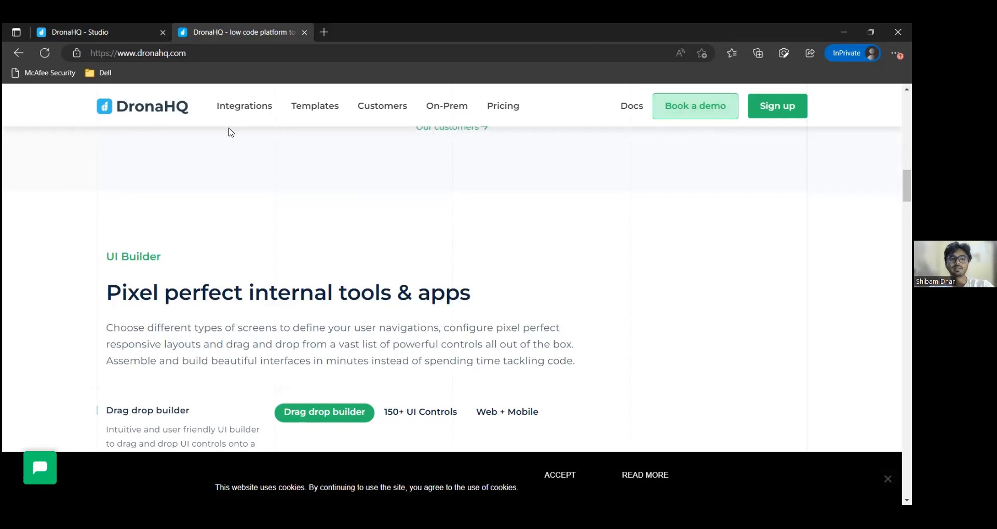
- View the website's demo booking and sign-up pages, and return to the original studio tab by way of the login
click(707, 108)
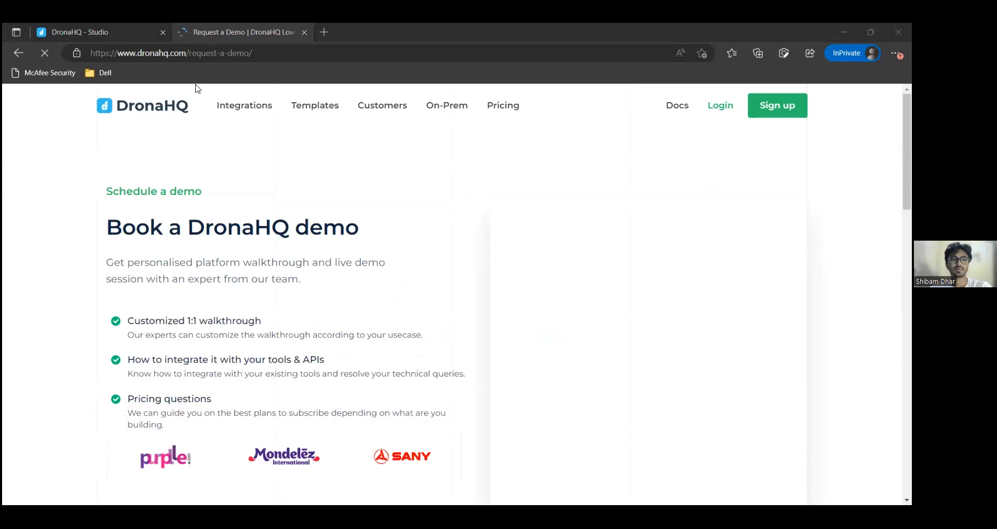
click(127, 108)
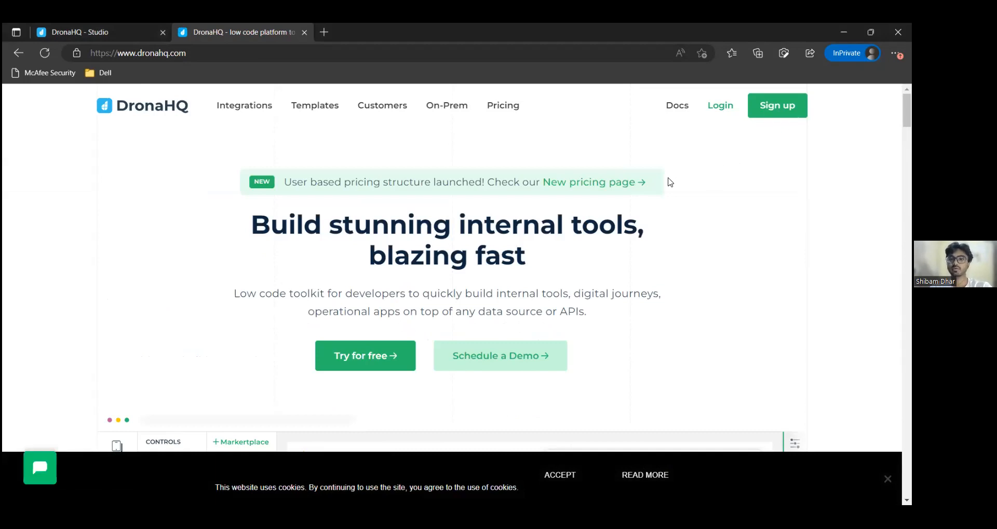
click(778, 106)
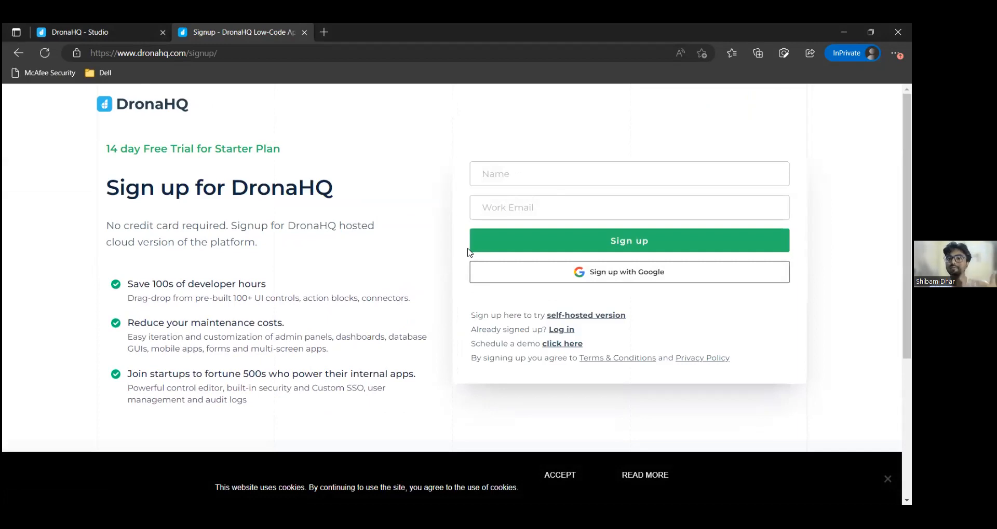
key(alt+Left)
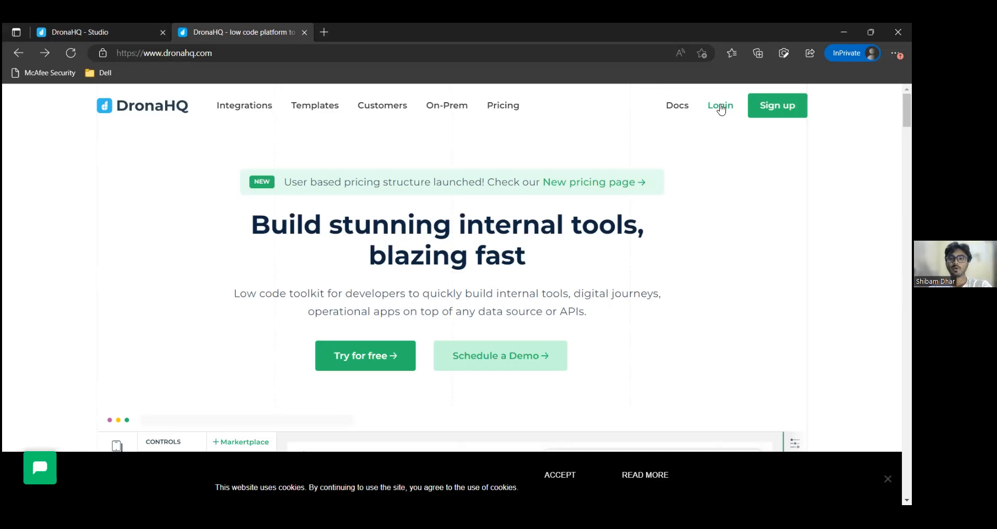
click(803, 105)
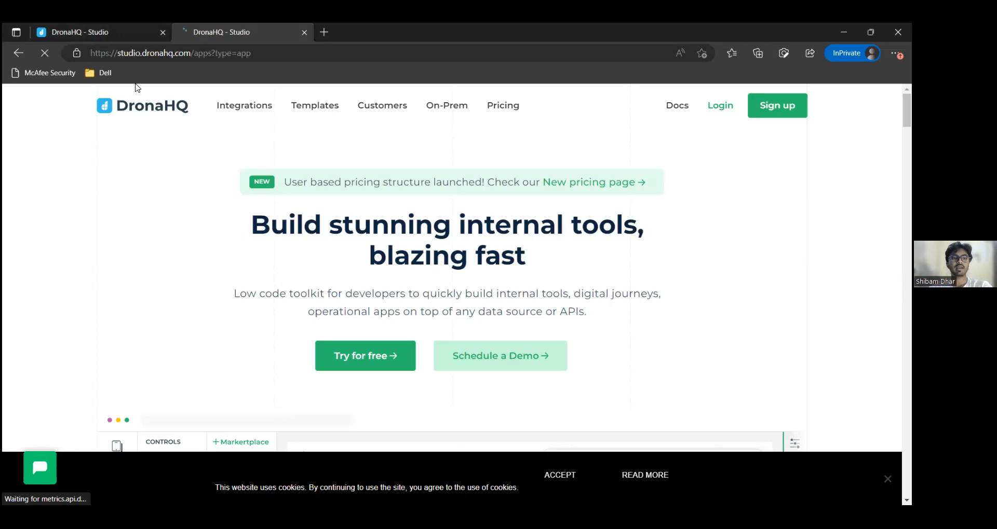
click(305, 33)
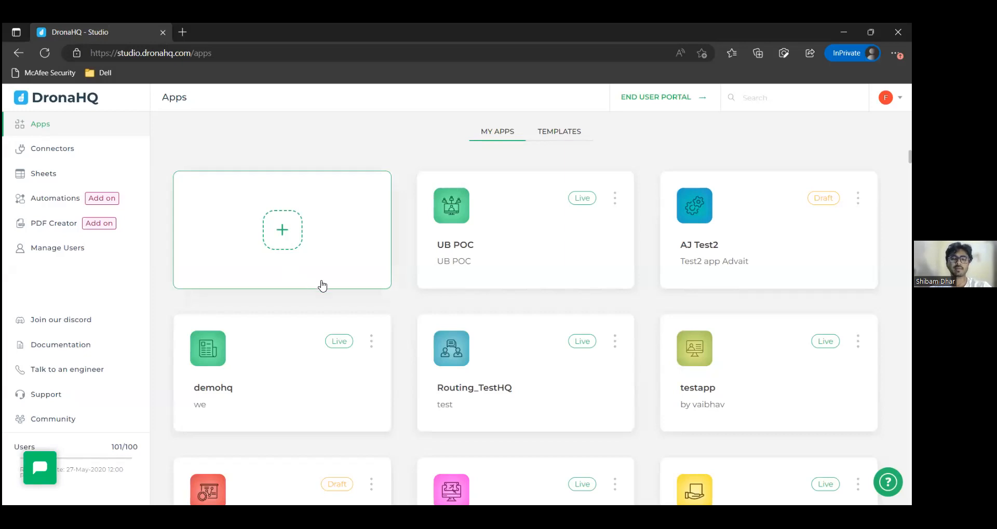
- Look through the existing apps listed under My Apps
scroll(414, 286, down, 5)
scroll(422, 301, down, 2)
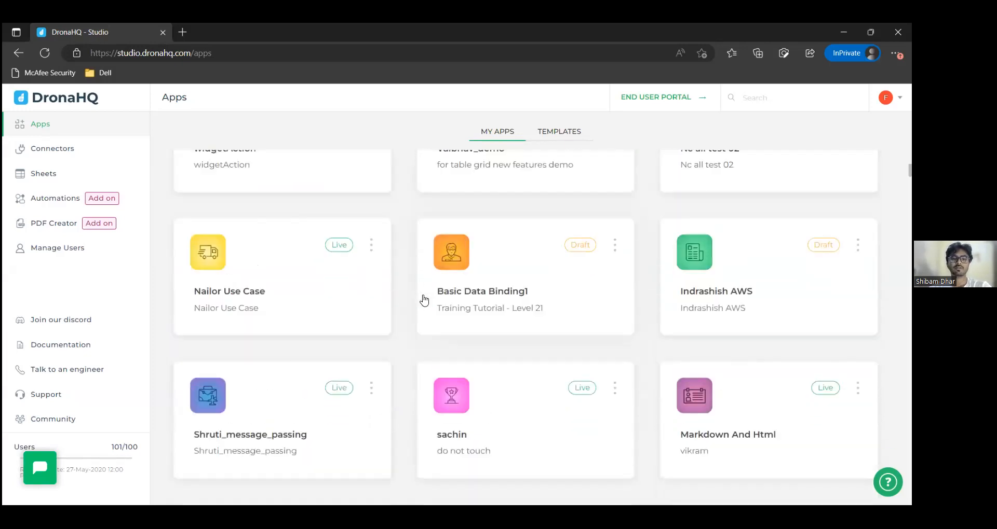
scroll(422, 299, up, 7)
- Browse the gallery of ready-made app templates
click(567, 138)
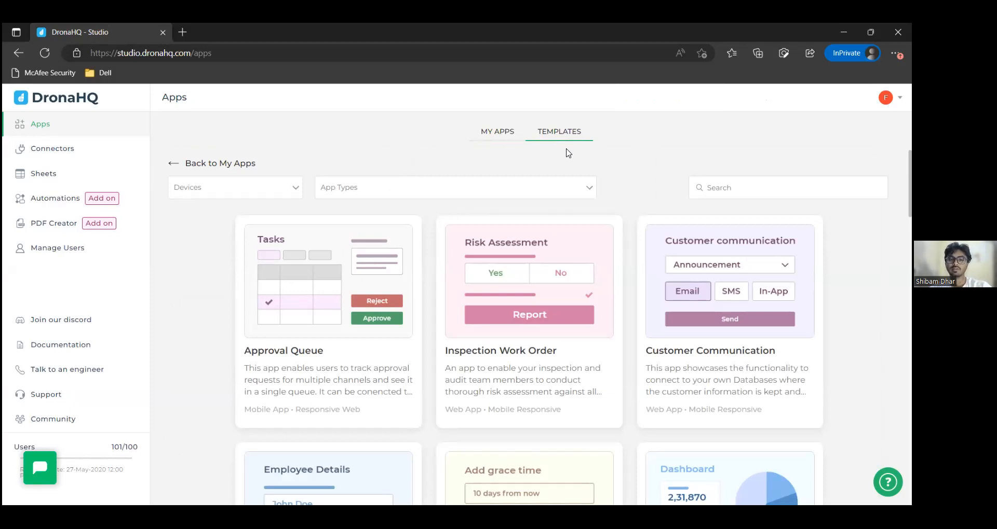
scroll(458, 276, down, 2)
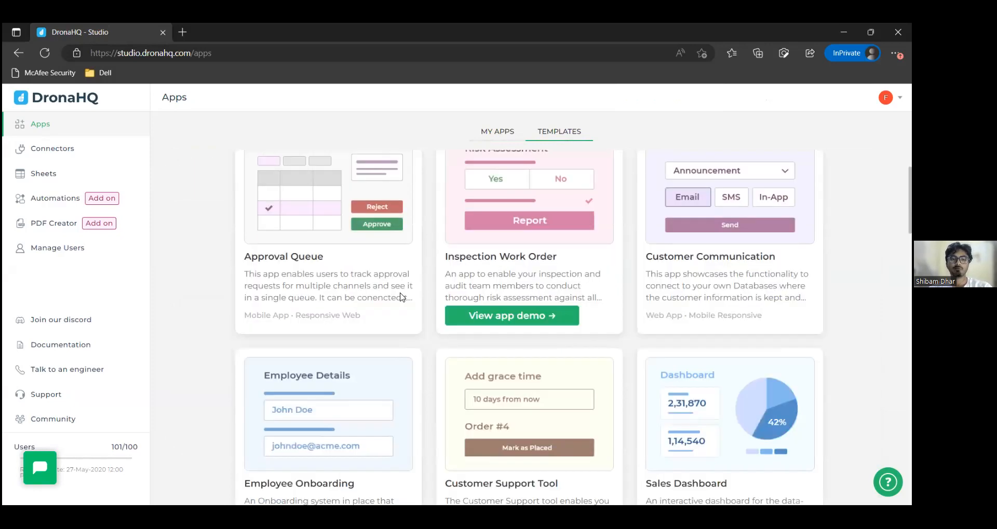
scroll(458, 277, down, 1)
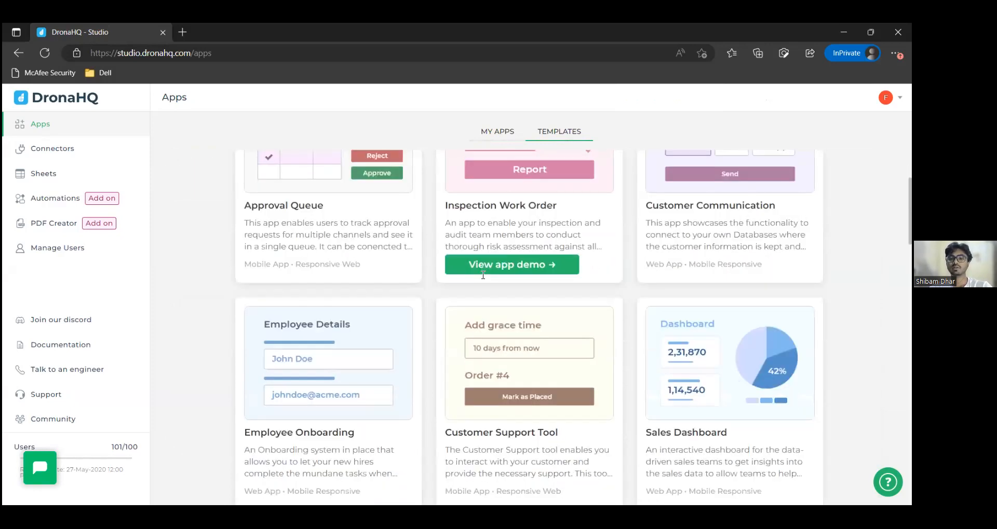
scroll(483, 278, down, 8)
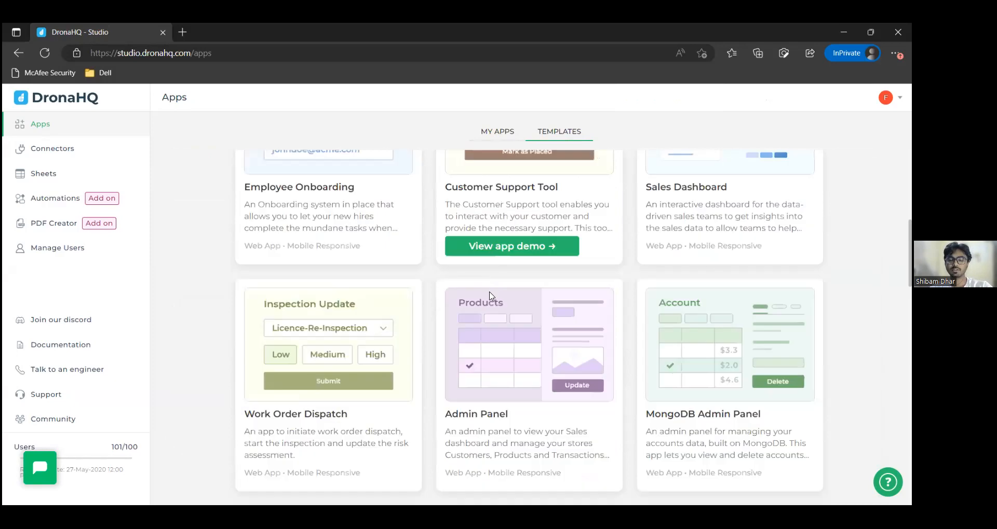
scroll(493, 301, up, 6)
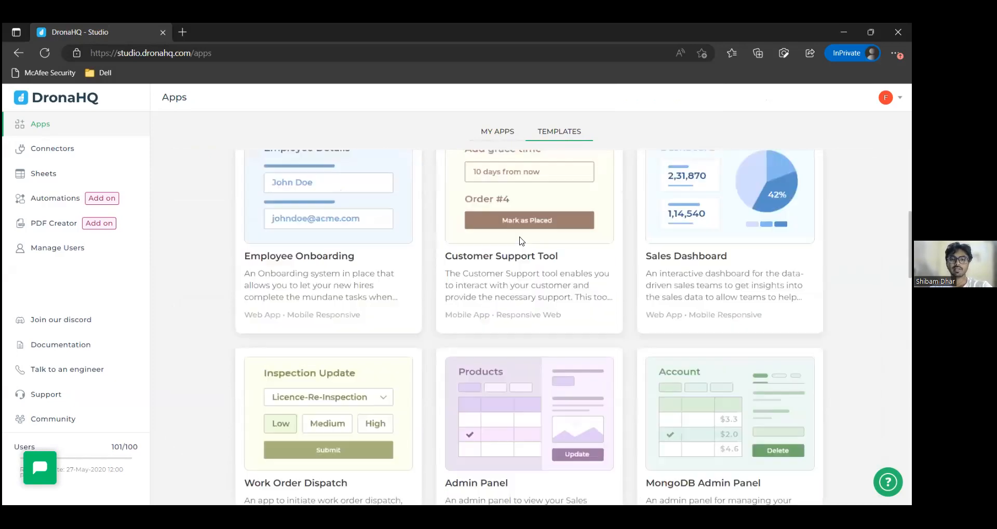
- Examine the Customer Support Tool template's skill requirements, form factors, connectors and live demo, and return to the templates
click(503, 323)
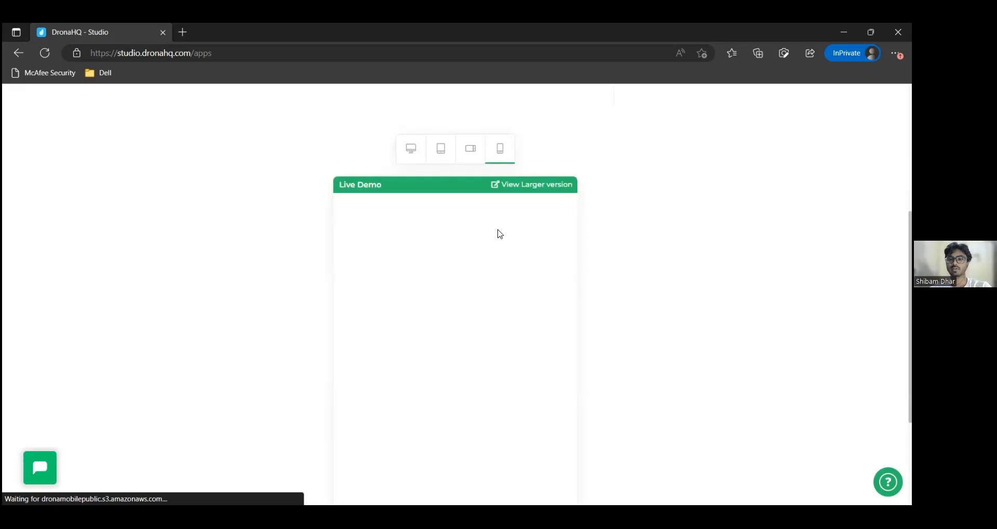
scroll(499, 234, up, 5)
scroll(498, 232, down, 4)
scroll(510, 232, up, 4)
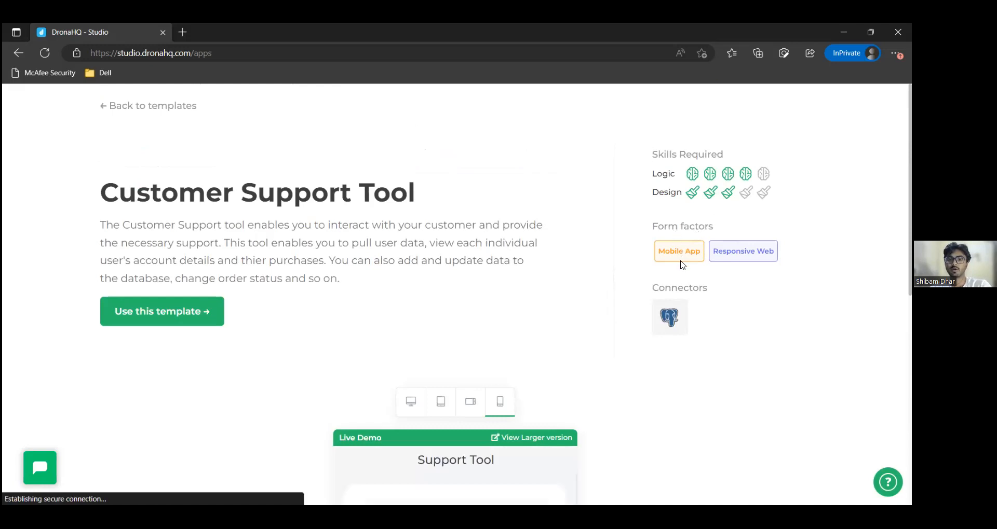
scroll(683, 263, down, 1)
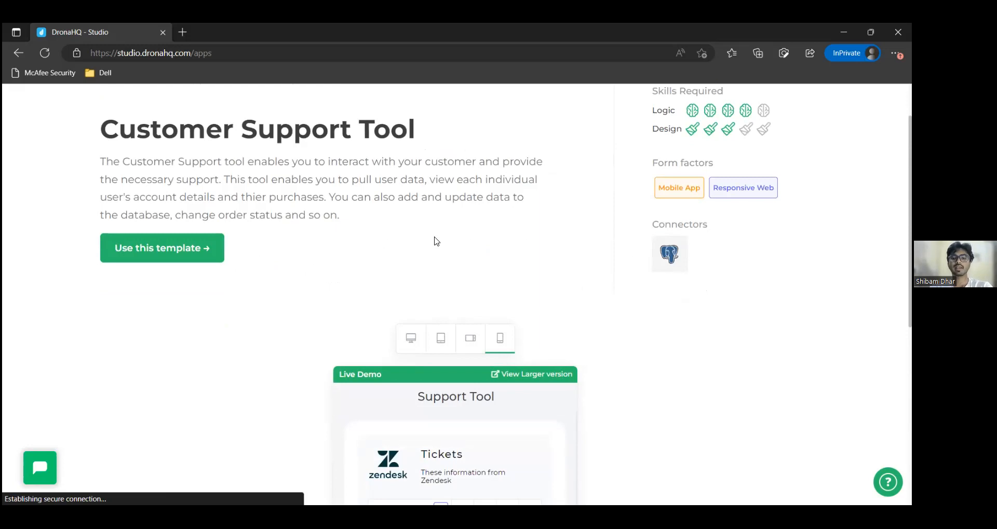
scroll(434, 241, down, 6)
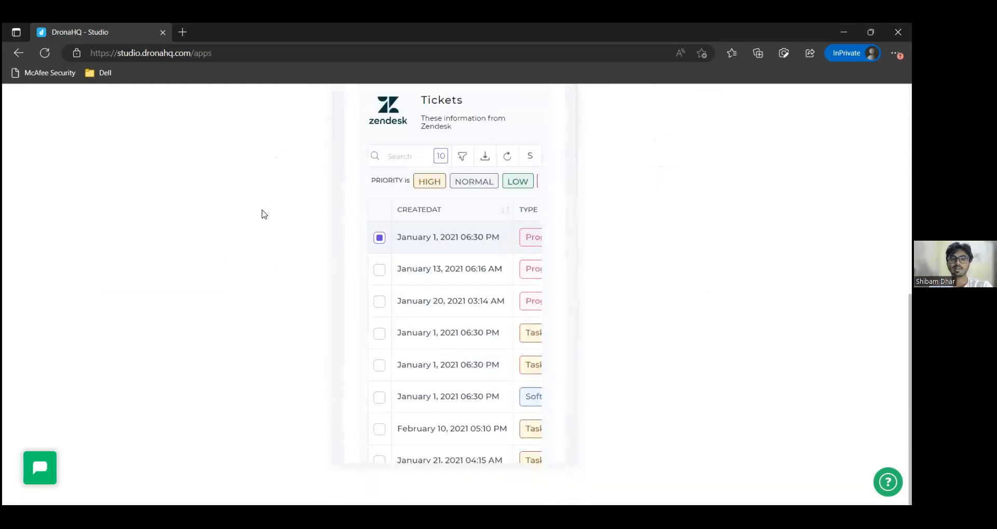
scroll(502, 202, up, 7)
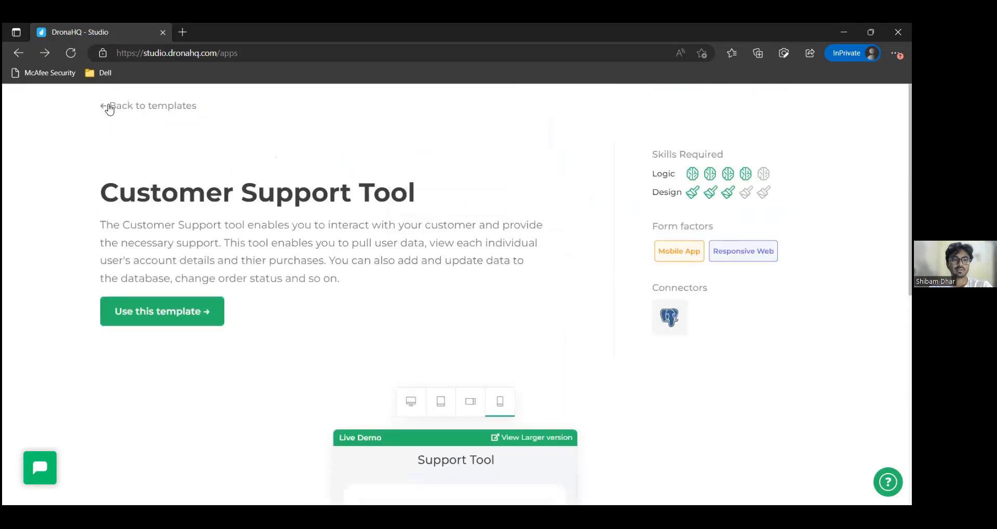
click(106, 106)
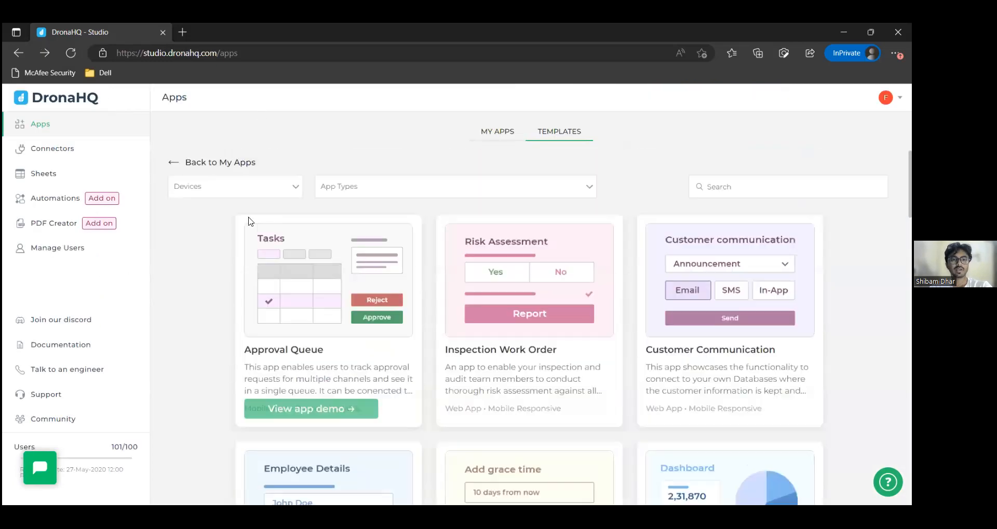
- Start adding a new app from the My Apps list and view the form for importing an app from JSON
click(497, 132)
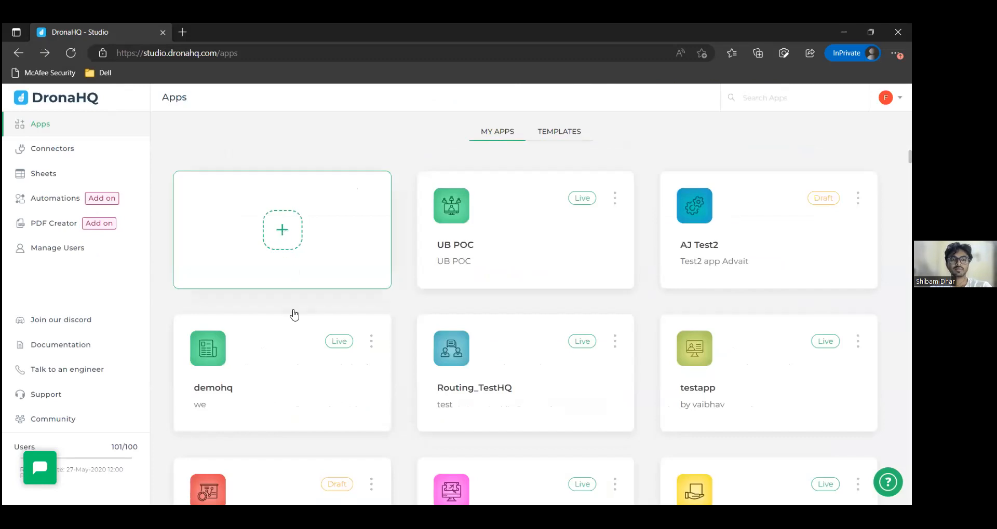
click(306, 244)
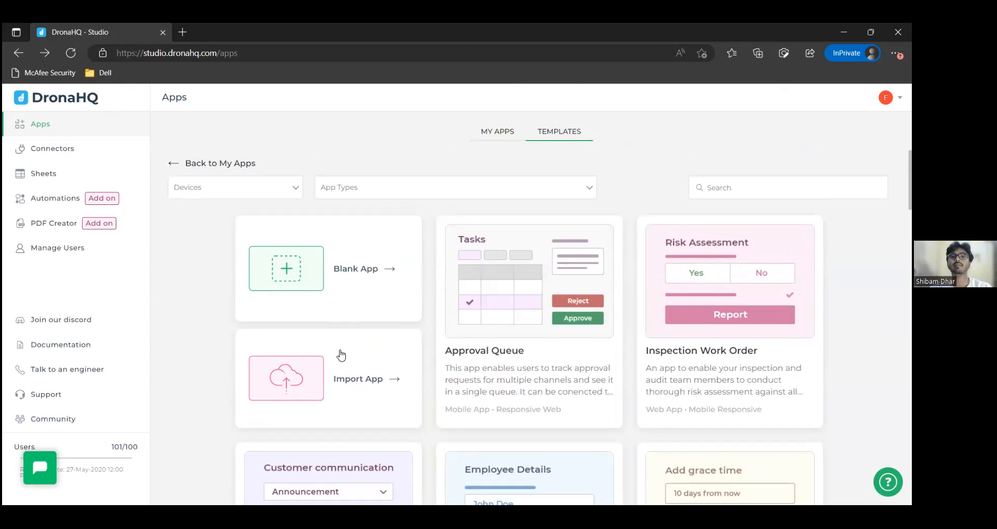
click(307, 387)
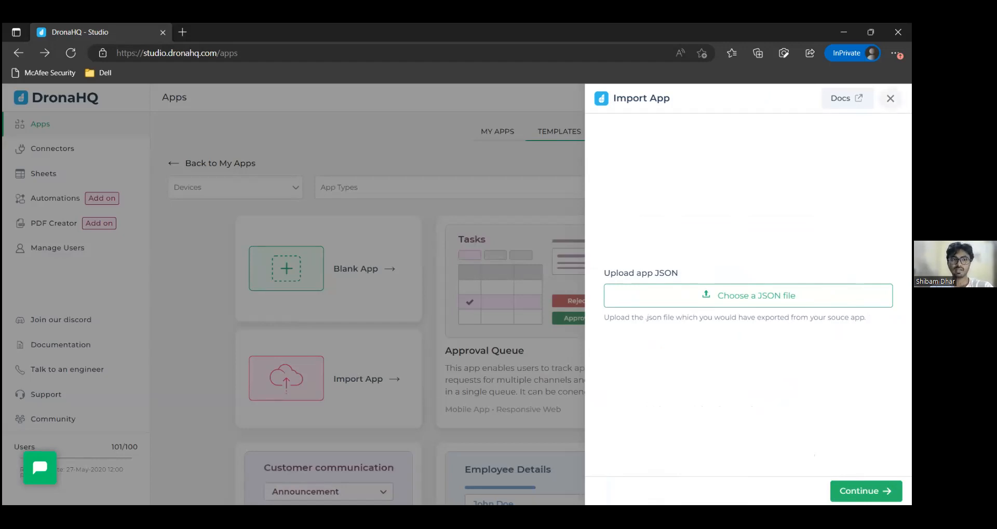
click(330, 203)
- Start a blank app and name it "platform Walkthrough"
click(310, 288)
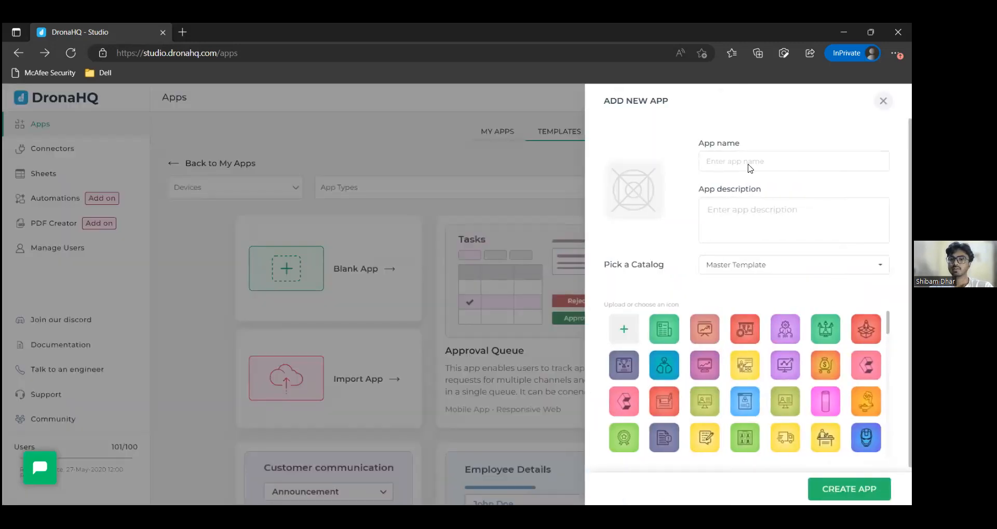
click(787, 159)
text(platporm Walkthrough)
click(724, 162)
key(BackSpace)
text(f)
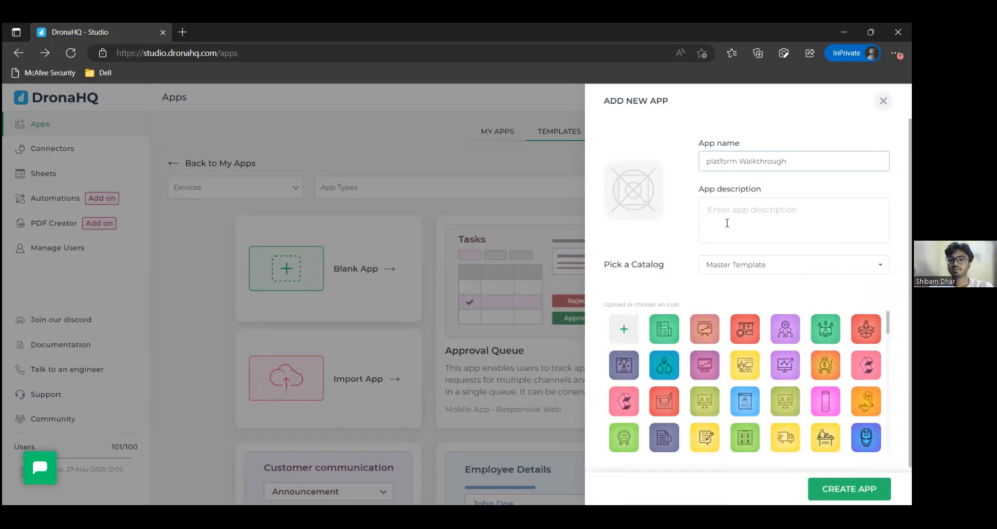
- Describe the app as "All details", give it the green document icon and create it
click(757, 211)
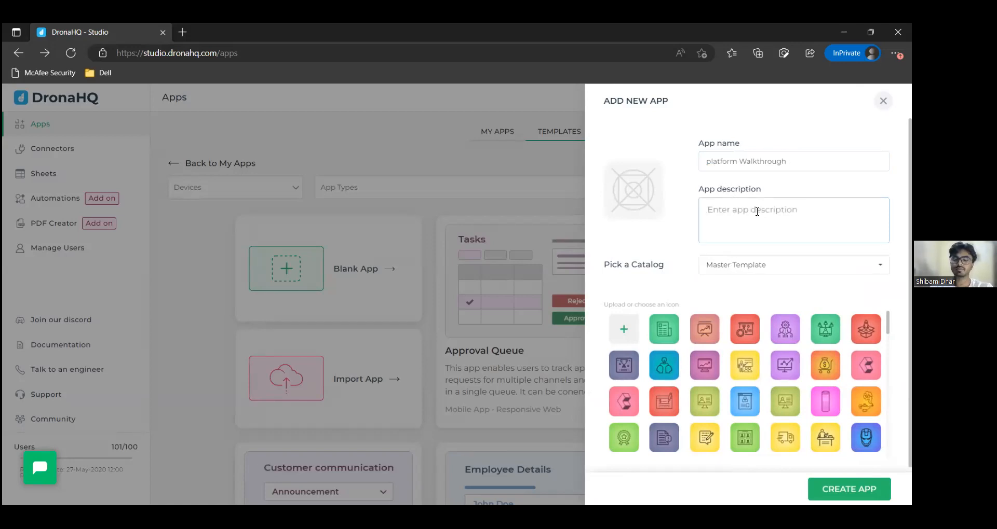
text(A)
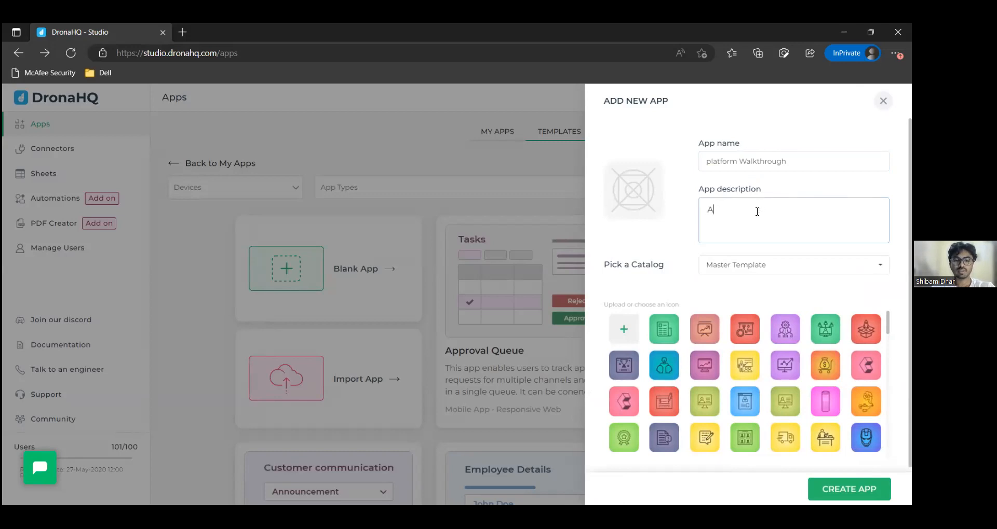
text(ll details)
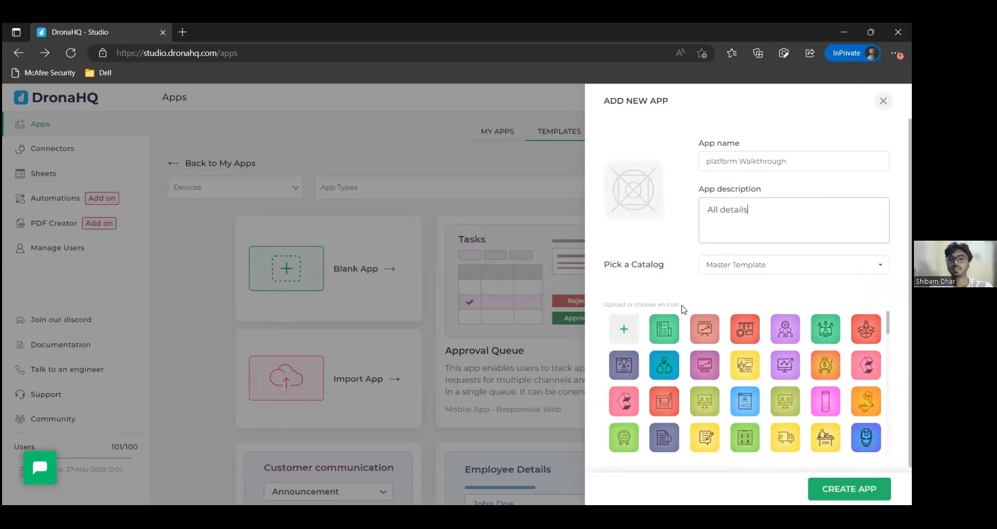
click(654, 335)
click(849, 489)
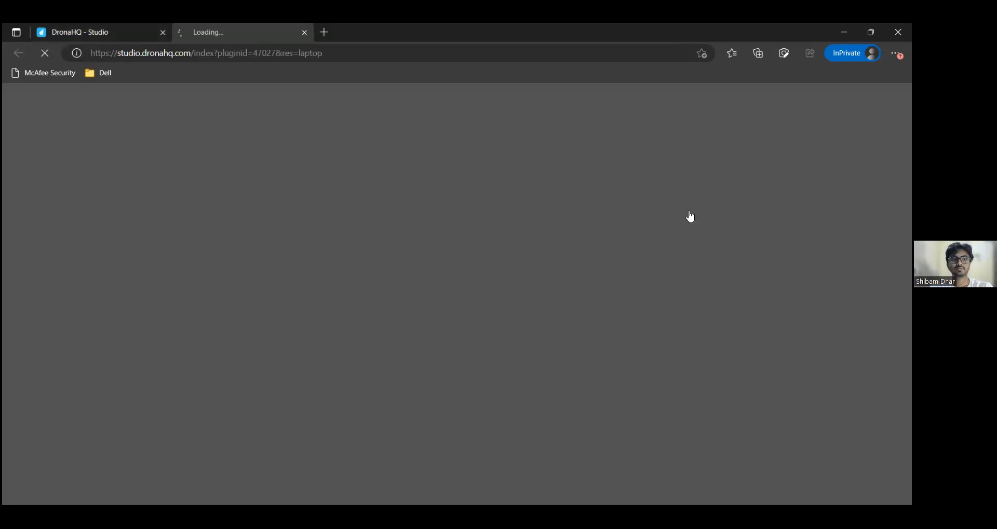
- Return to the studio, view the list of existing connectors and go back to the Apps list
click(137, 37)
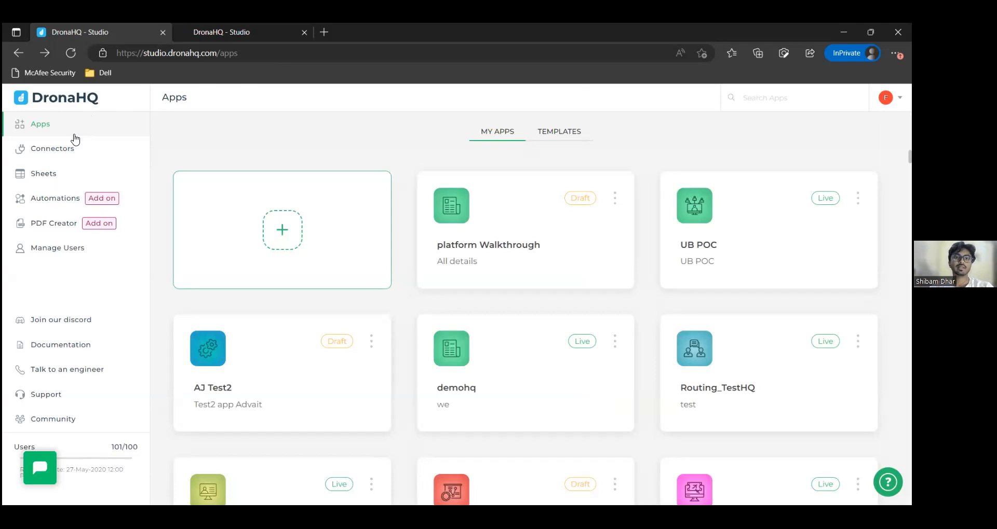
click(47, 154)
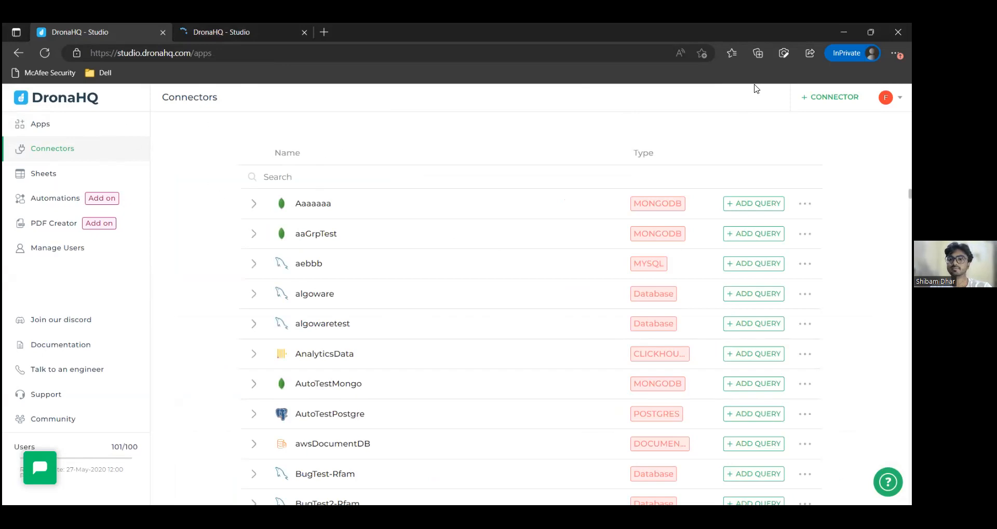
click(65, 126)
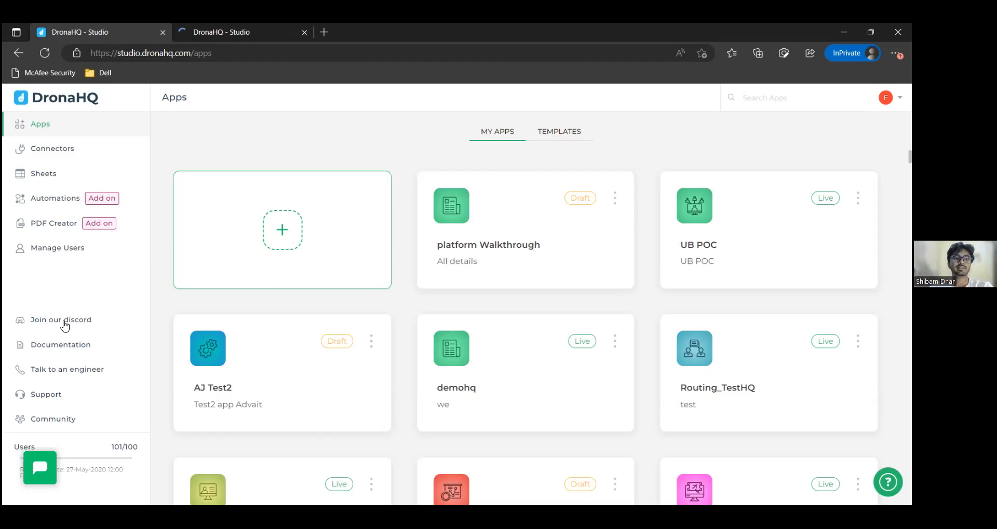
- Browse the categories of the Help & Community documentation site and check the studio's Support chat
click(57, 353)
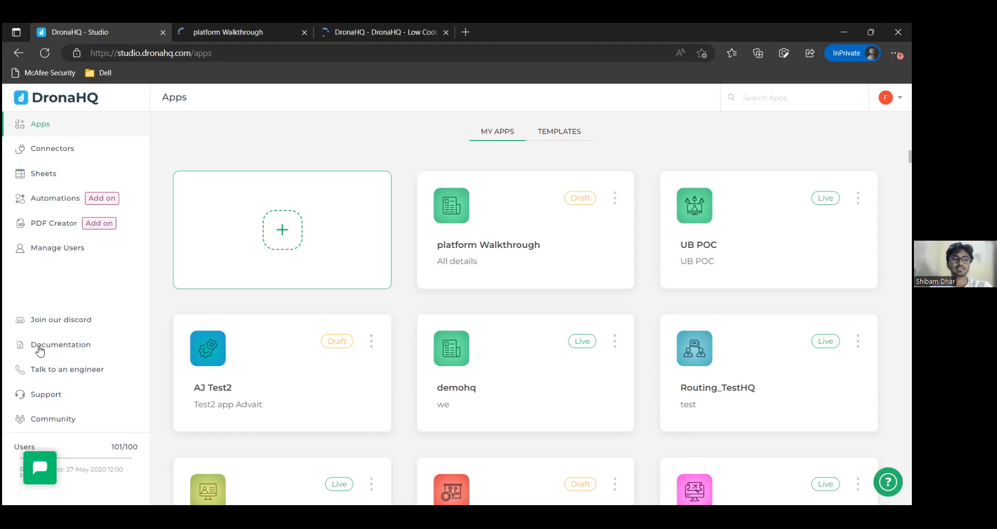
click(395, 27)
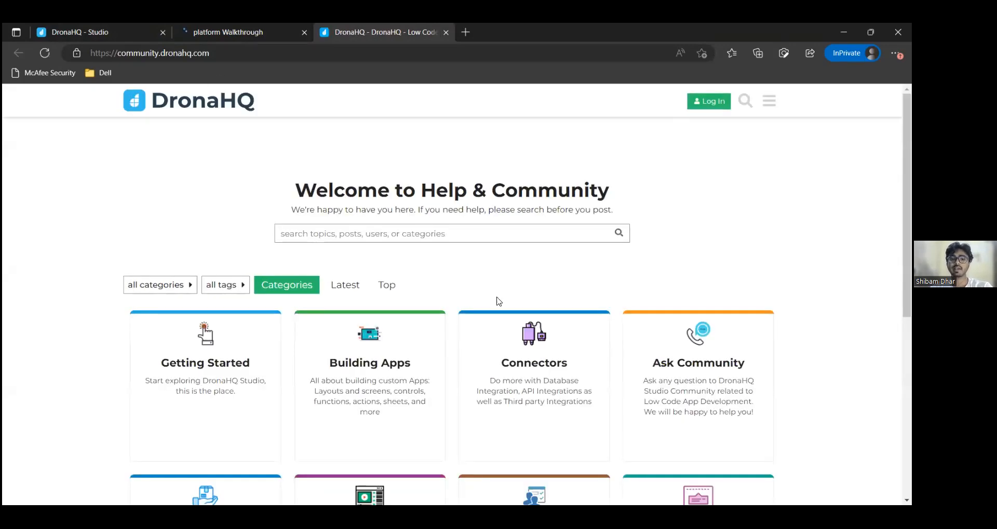
scroll(536, 338, down, 5)
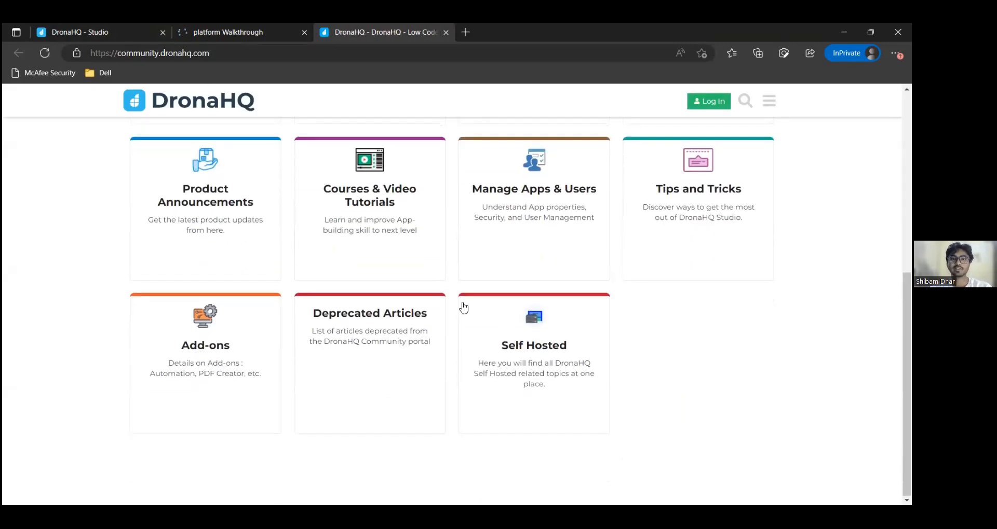
scroll(423, 310, up, 1)
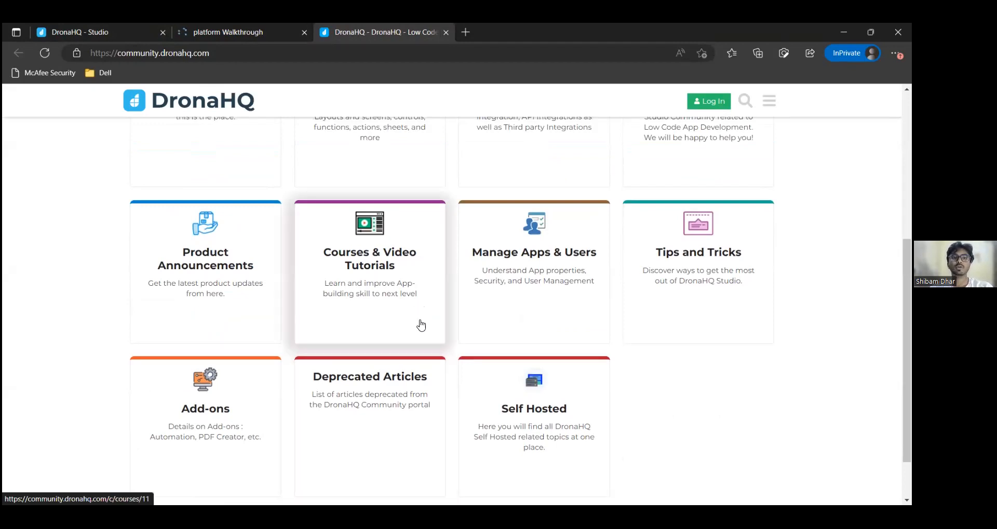
click(96, 30)
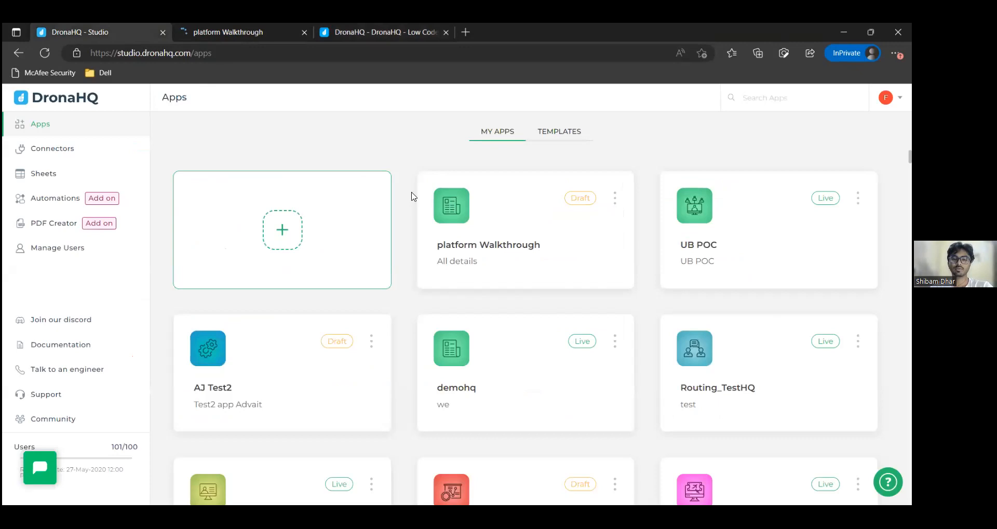
click(49, 398)
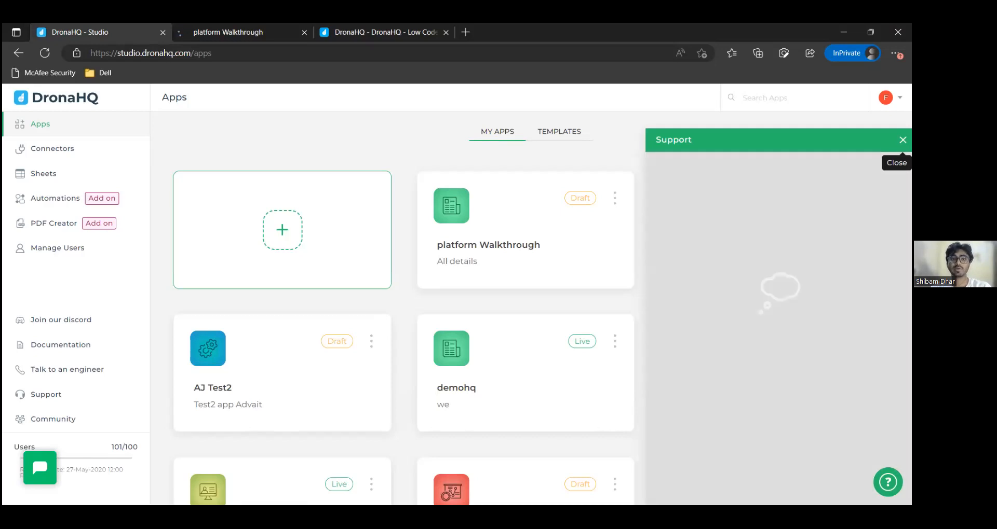
click(902, 140)
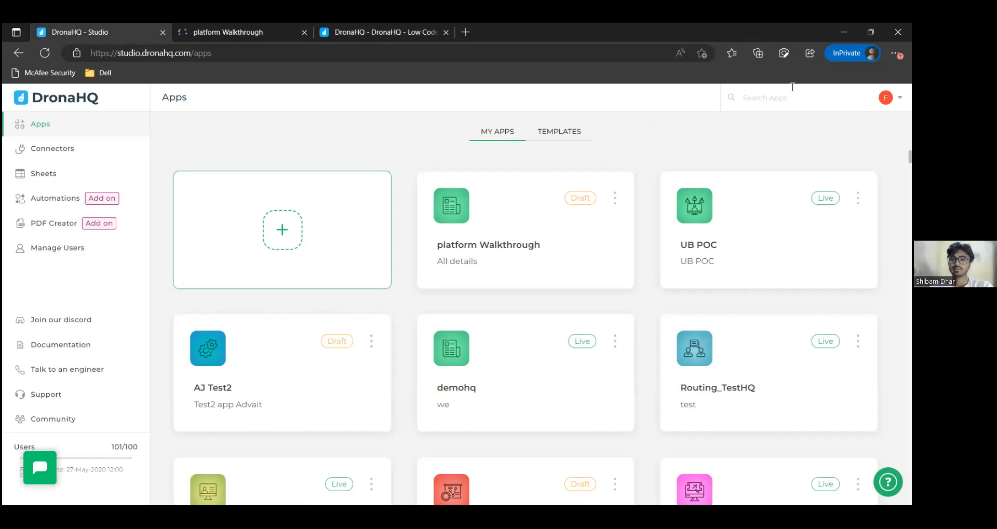
- Start adding a connector from the Connectors section and examine the available database and API connector types
click(61, 154)
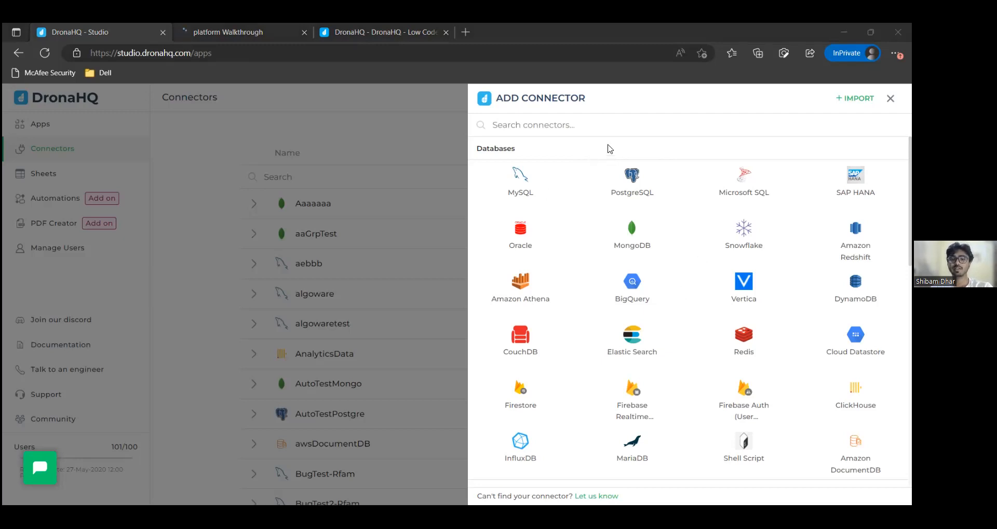
scroll(586, 244, down, 4)
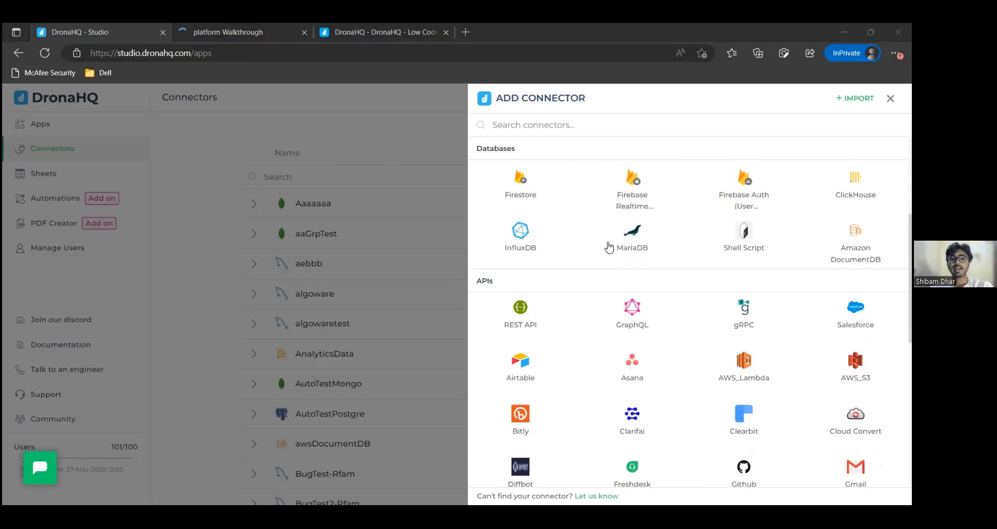
scroll(605, 254, down, 1)
scroll(508, 246, down, 1)
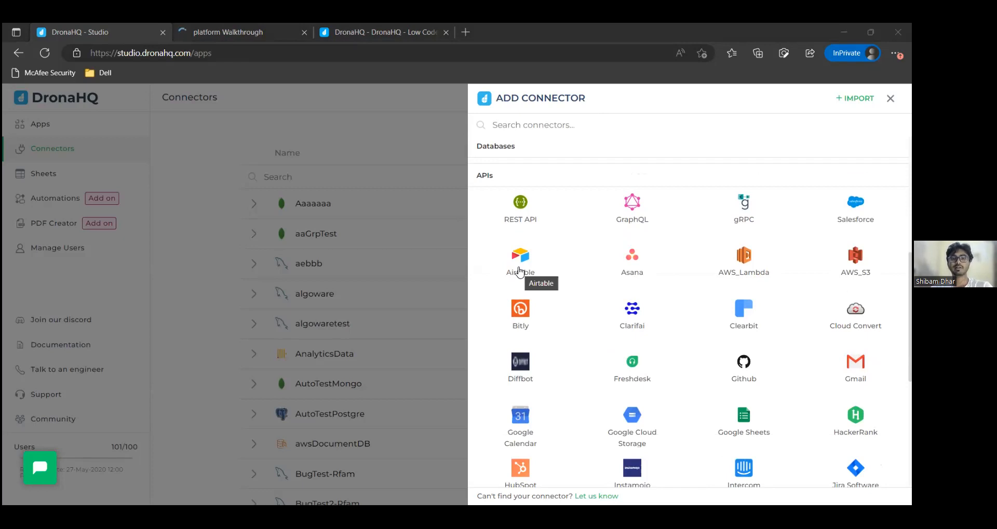
scroll(578, 289, down, 1)
scroll(596, 282, up, 1)
scroll(606, 292, down, 3)
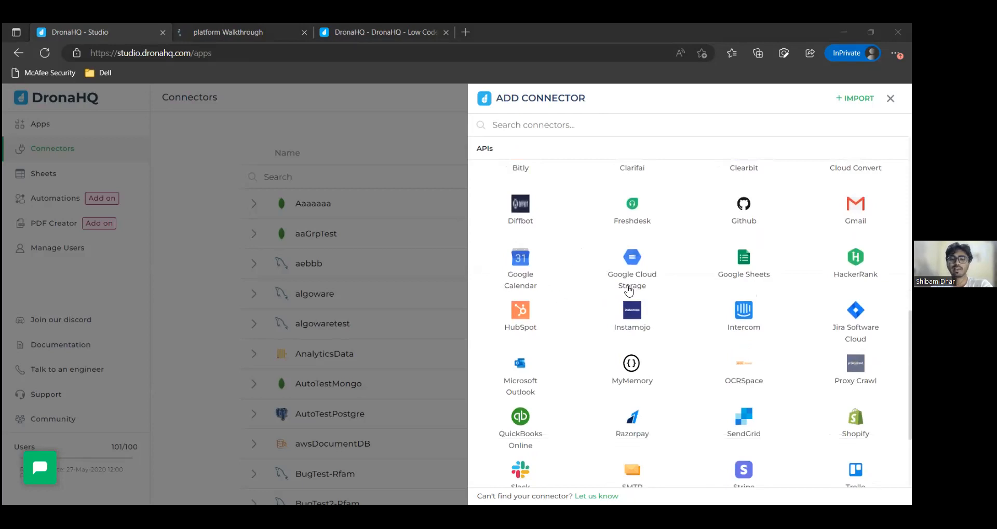
scroll(753, 348, down, 3)
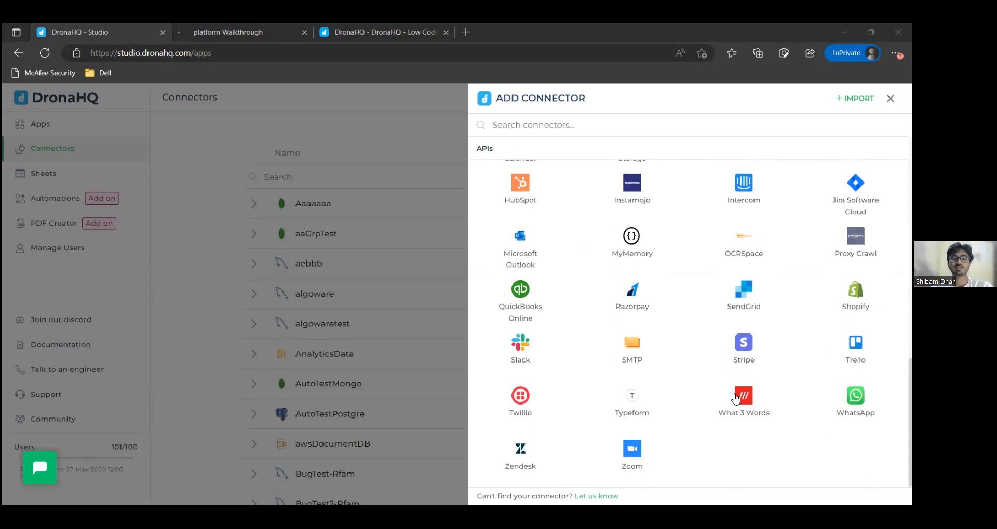
scroll(632, 356, up, 4)
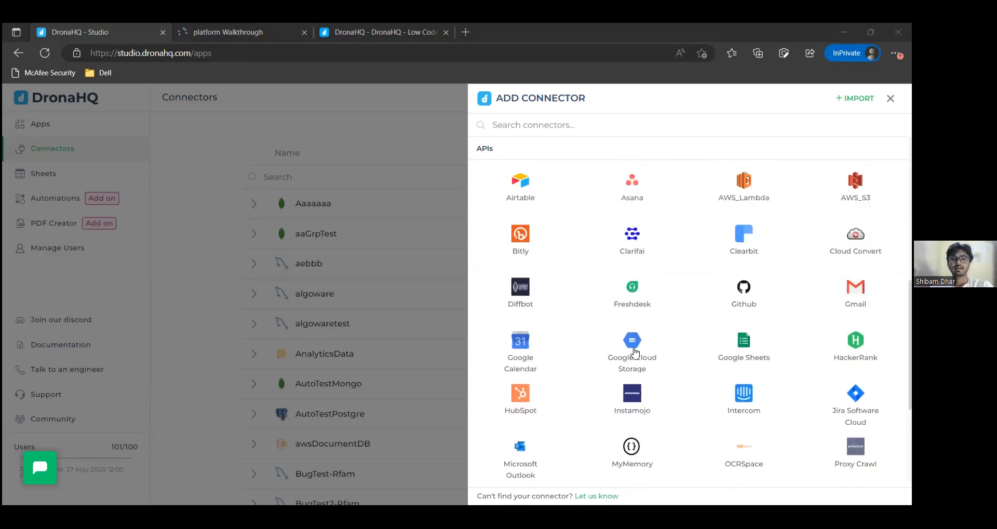
scroll(633, 358, up, 6)
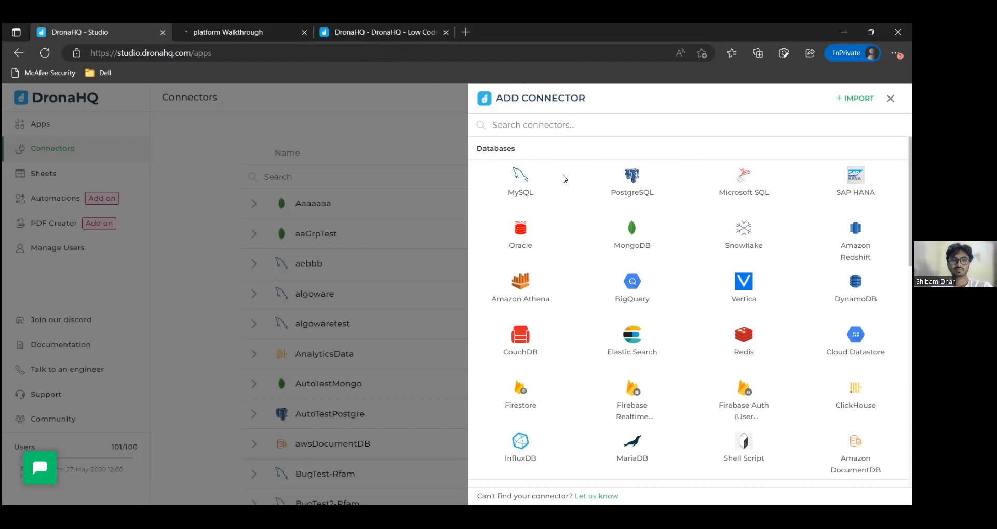
- Choose MongoDB as the new connector's type and name the connector "EmpFeature"
click(632, 231)
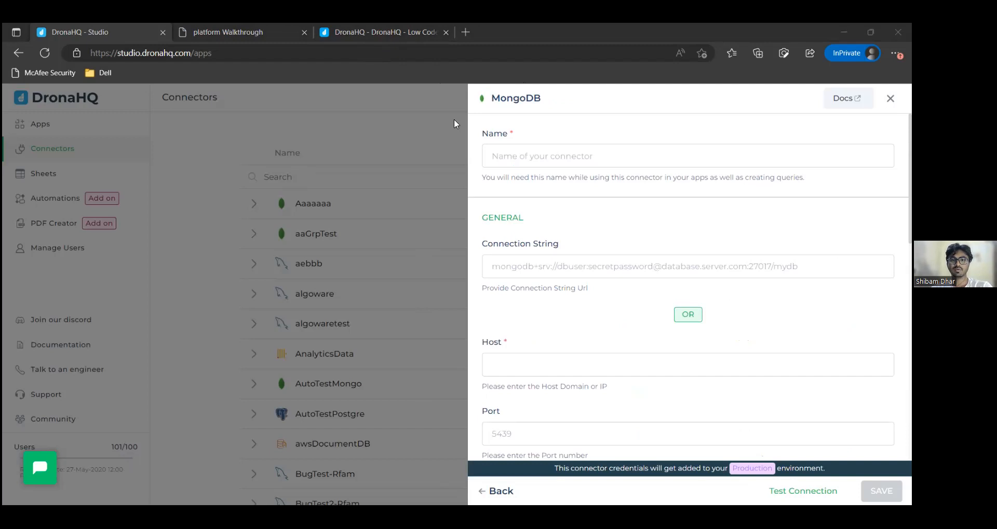
click(587, 161)
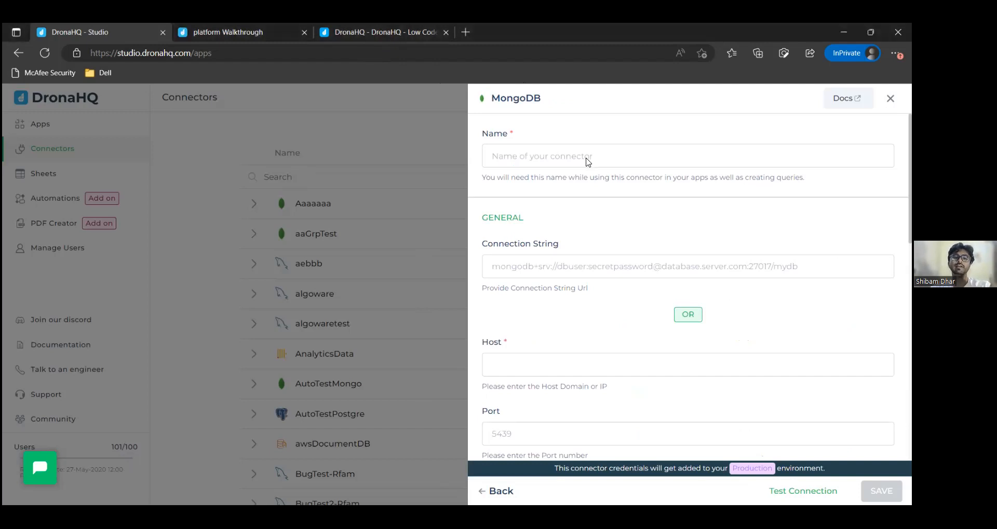
click(587, 158)
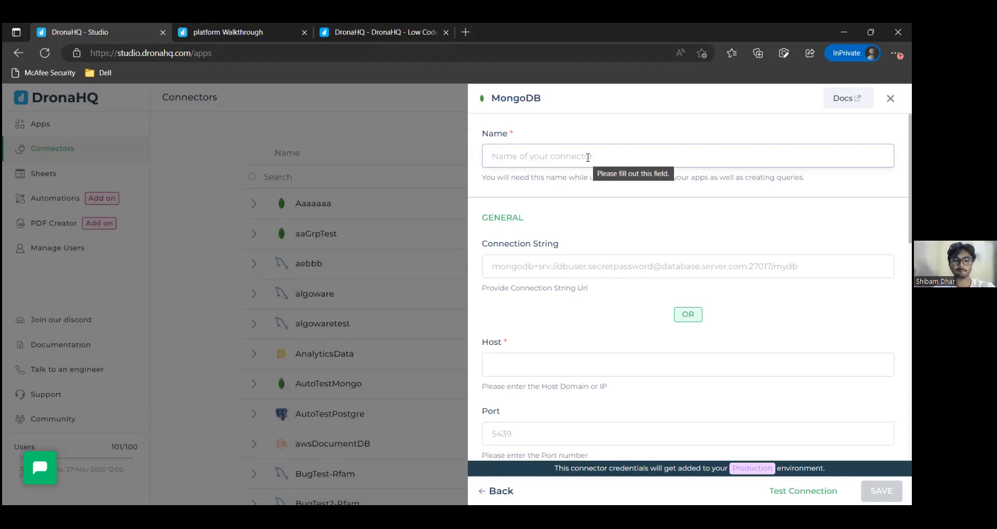
text(Emol)
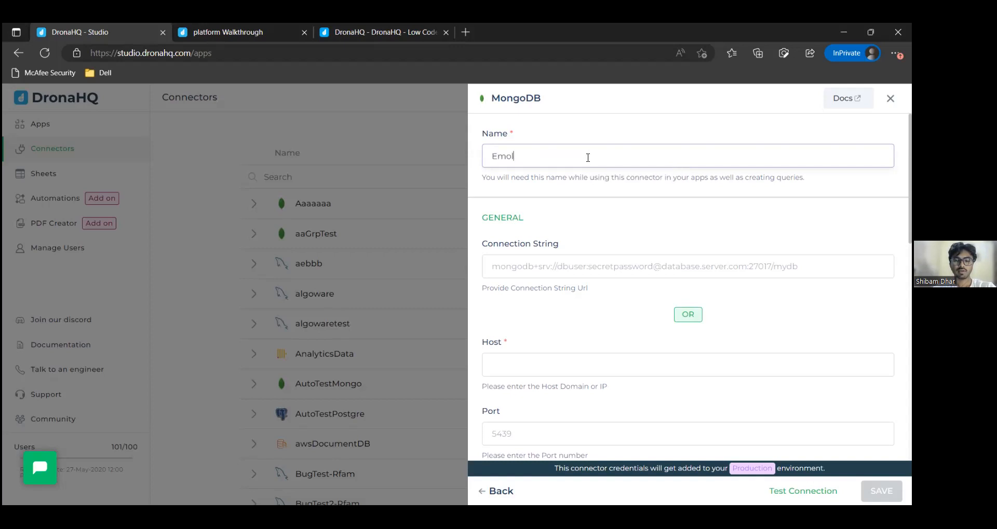
key(BackSpace)
text(pFeature)
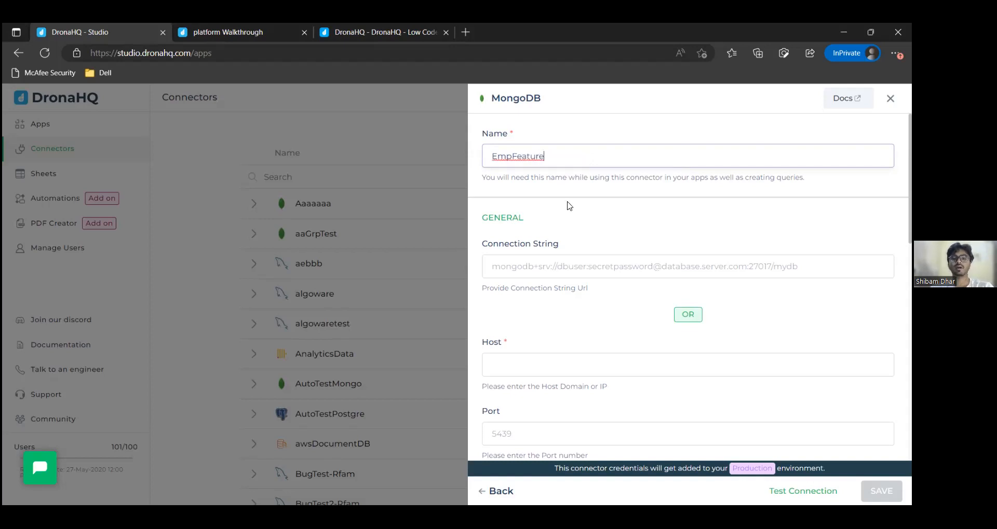
- Look over the MongoDB connector's connection fields and paste the database connection string into its field
click(553, 269)
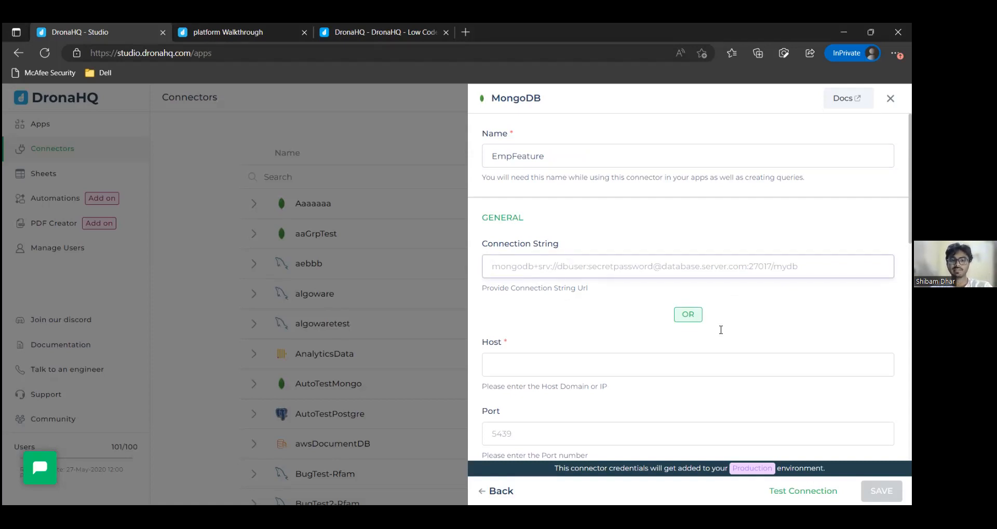
scroll(537, 251, down, 4)
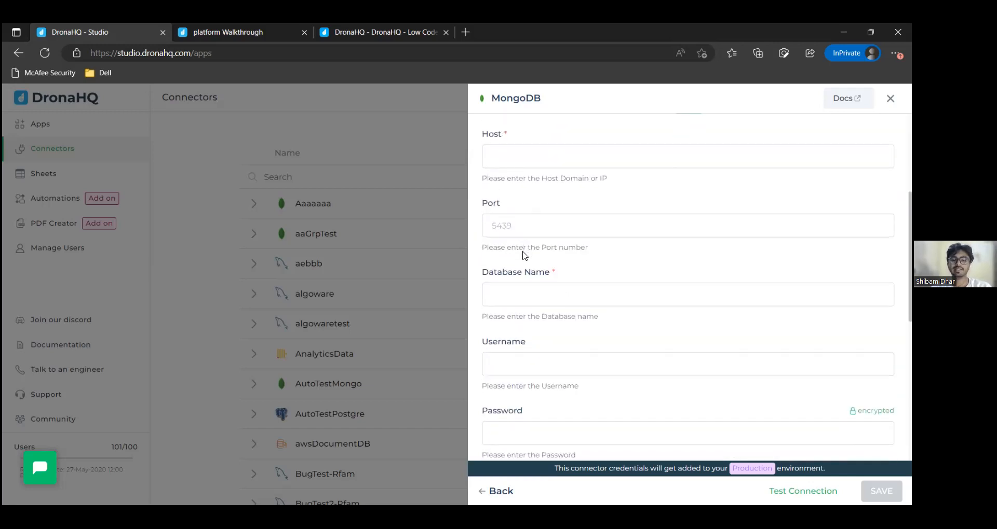
scroll(557, 238, up, 4)
scroll(542, 333, down, 1)
scroll(545, 336, down, 6)
scroll(547, 361, up, 6)
click(573, 276)
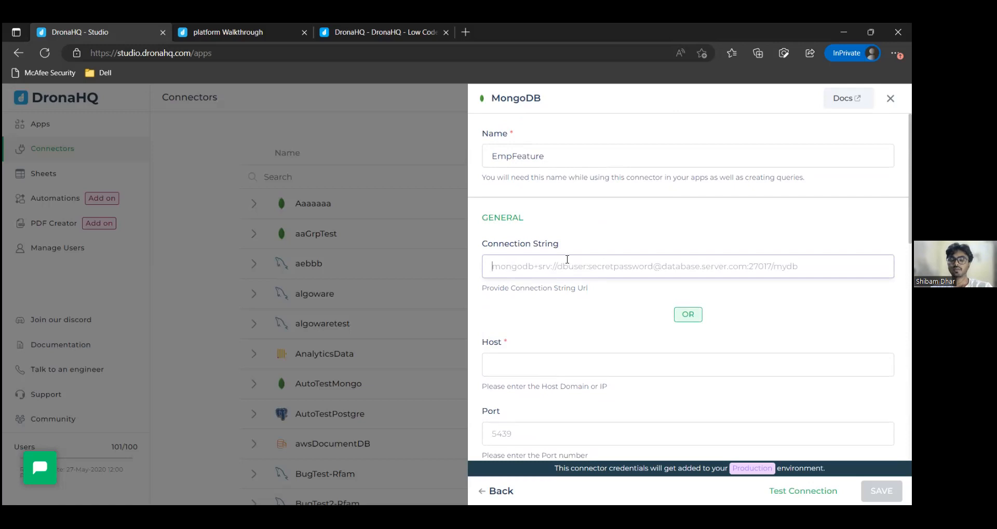
key(ctrl+v)
click(568, 328)
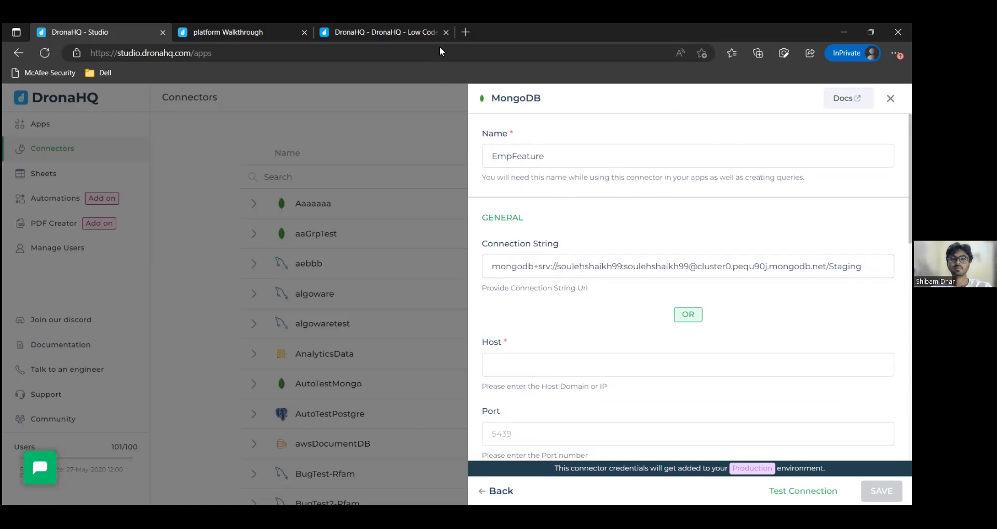
- Examine the MongoDB form's host, port, database name, username and password fields and its admin options
scroll(439, 46, down, 1)
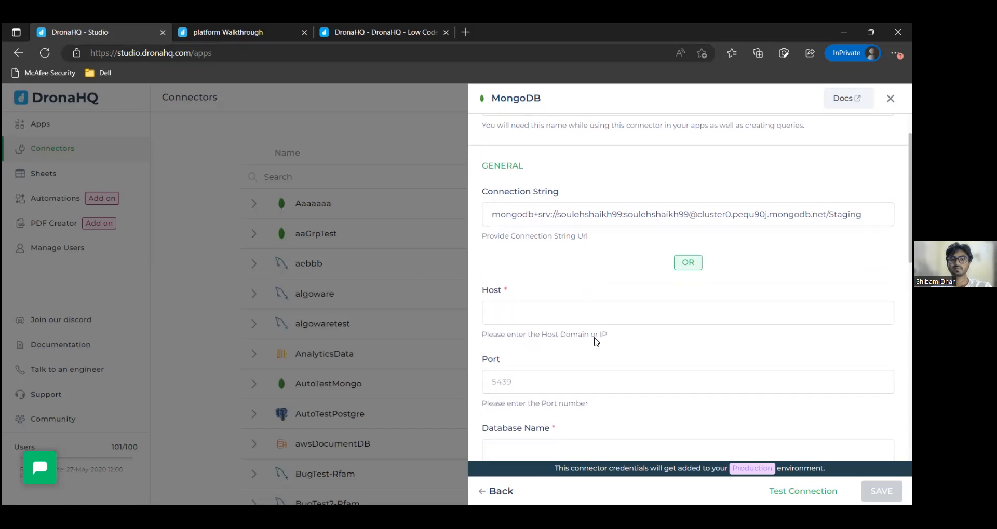
scroll(596, 340, down, 3)
scroll(596, 343, up, 3)
click(494, 214)
scroll(725, 270, down, 5)
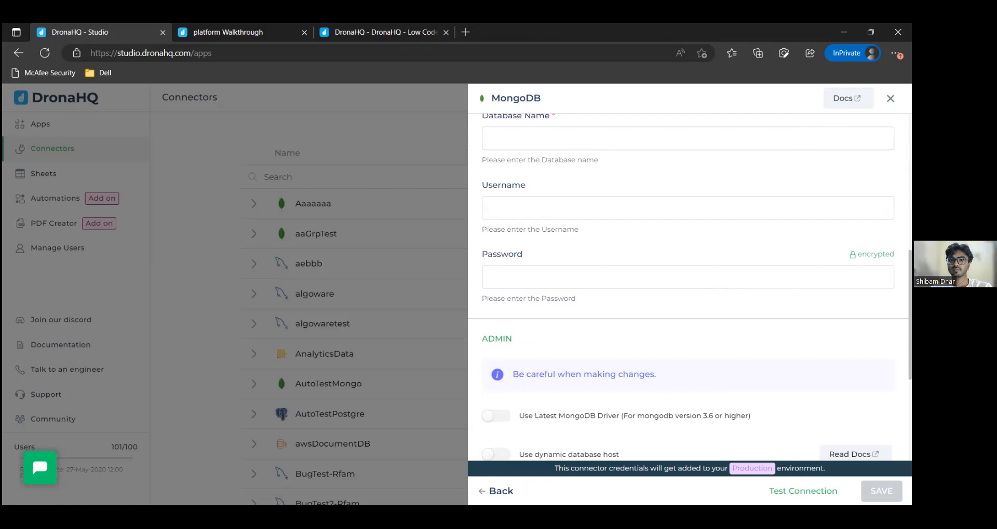
scroll(769, 434, down, 4)
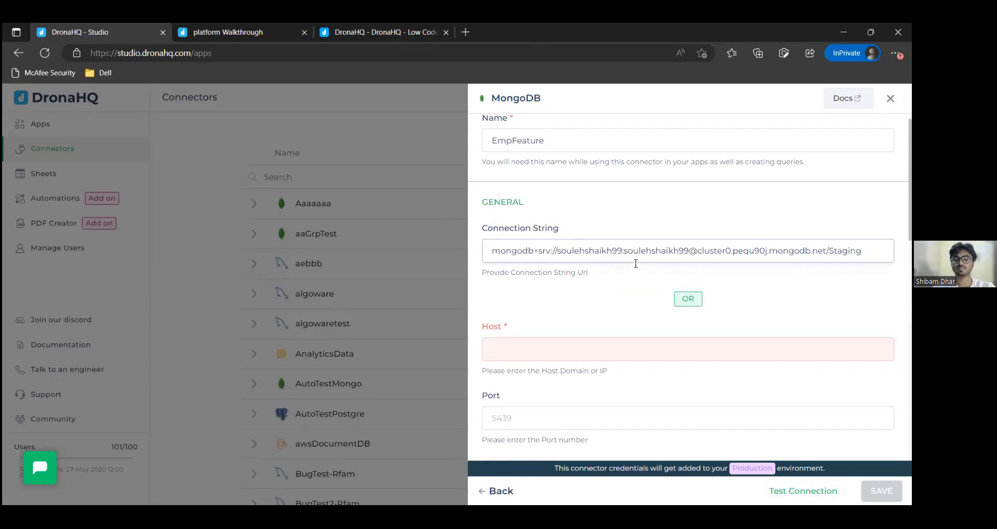
- Clear and re-enter the MongoDB connection string, and return to the connector catalogue without saving
key(ctrl+a)
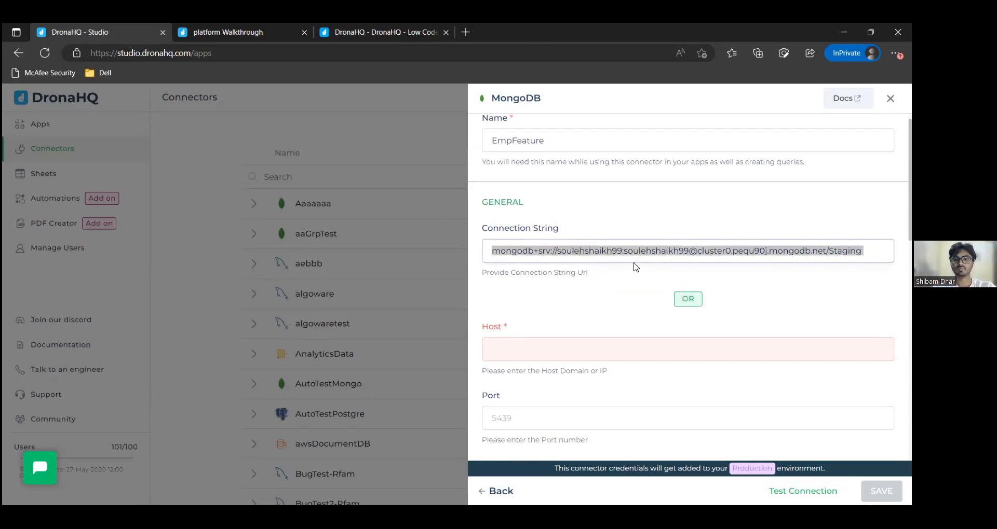
key(BackSpace)
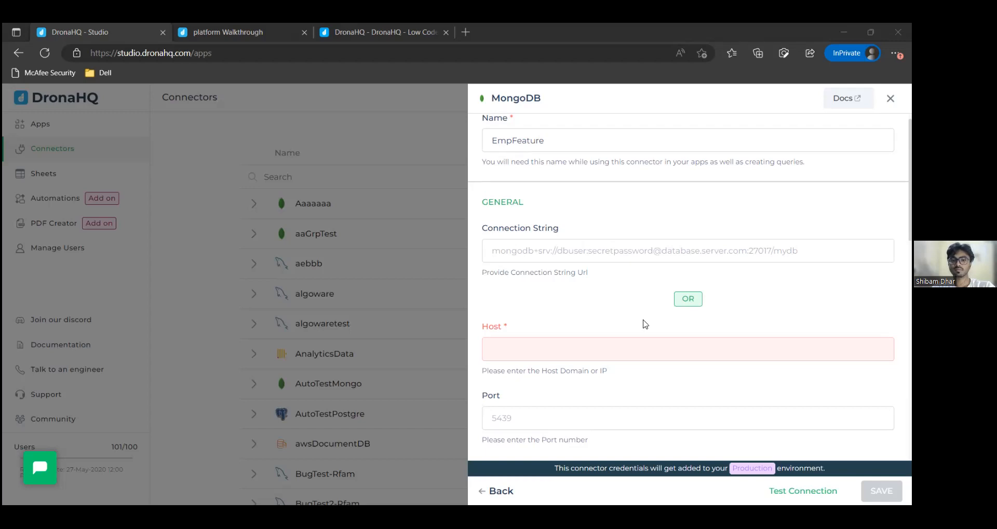
right_click(620, 251)
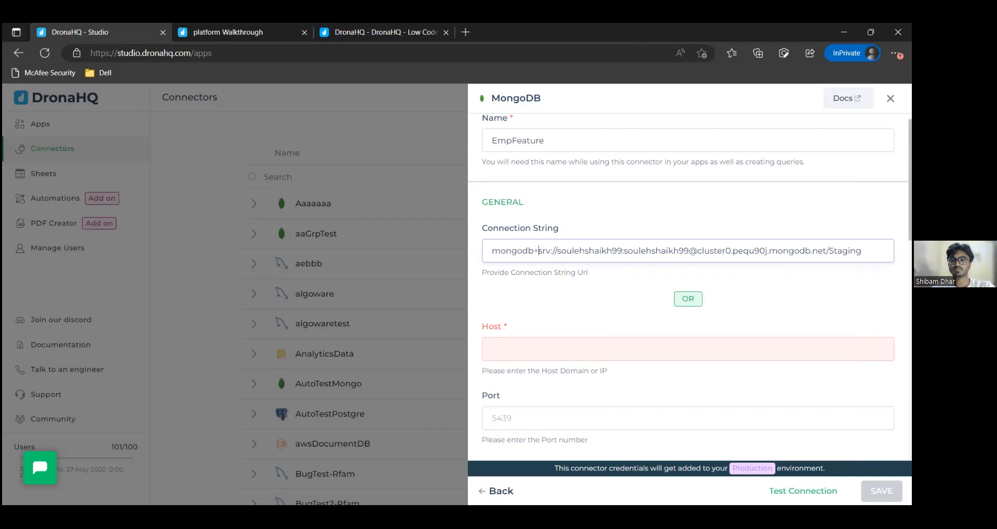
scroll(538, 251, down, 1)
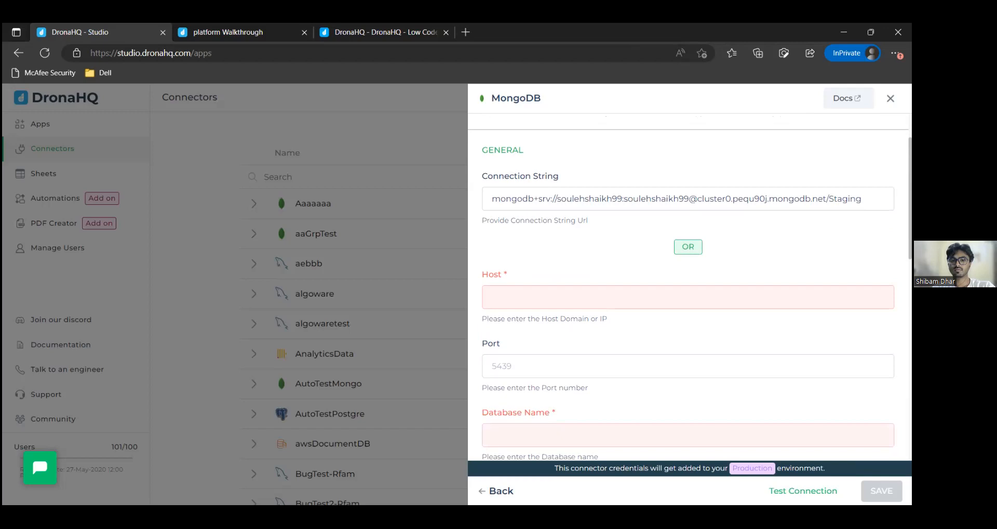
click(861, 199)
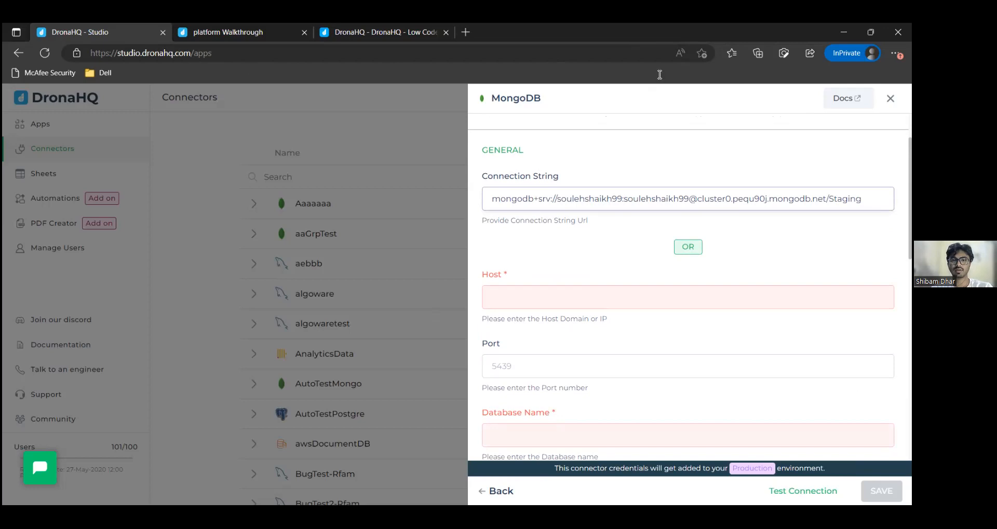
click(496, 491)
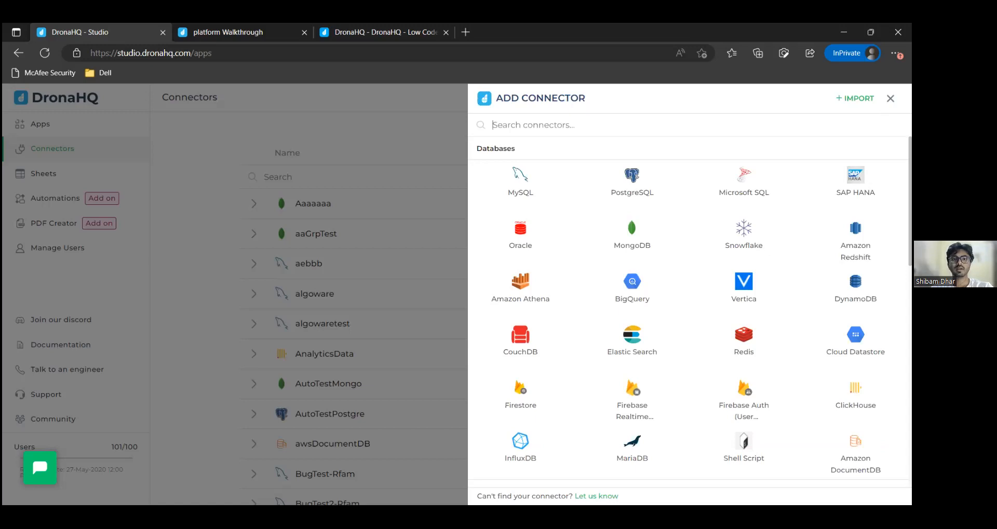
- Close the documentation browser tab and the connector catalogue, and briefly look over the account menu's options
key(Escape)
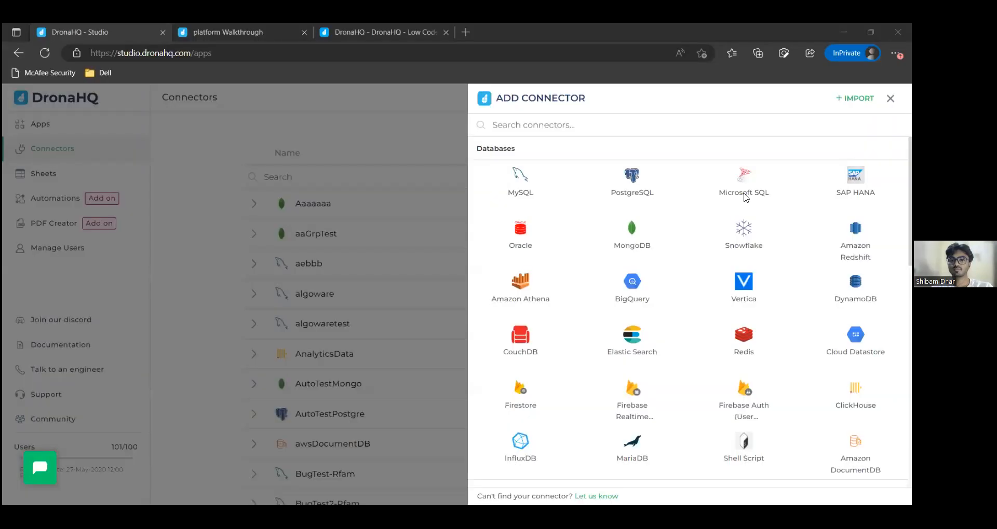
click(449, 32)
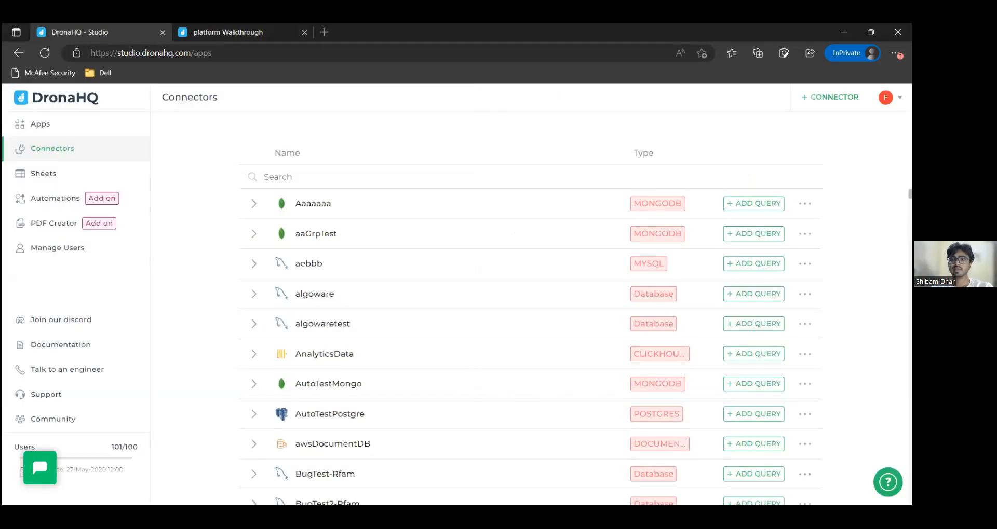
click(890, 98)
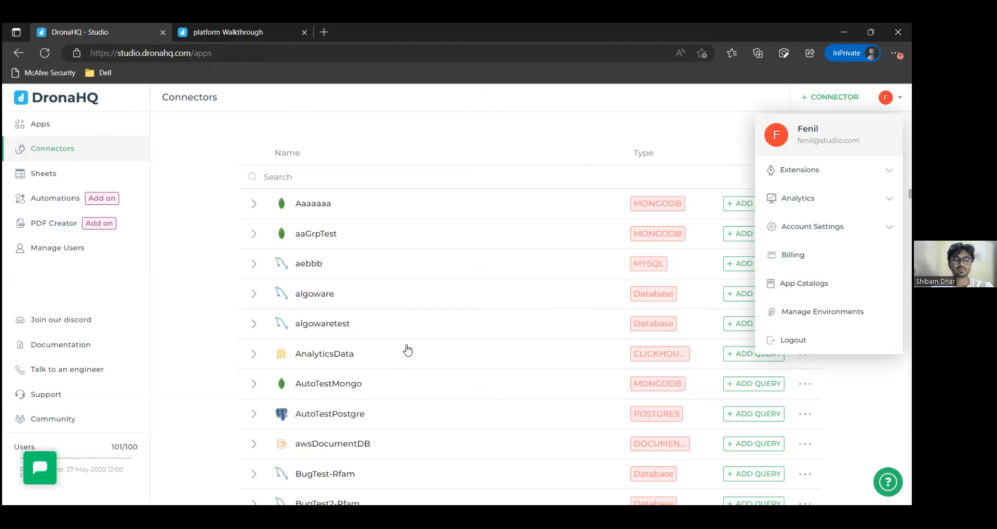
click(381, 191)
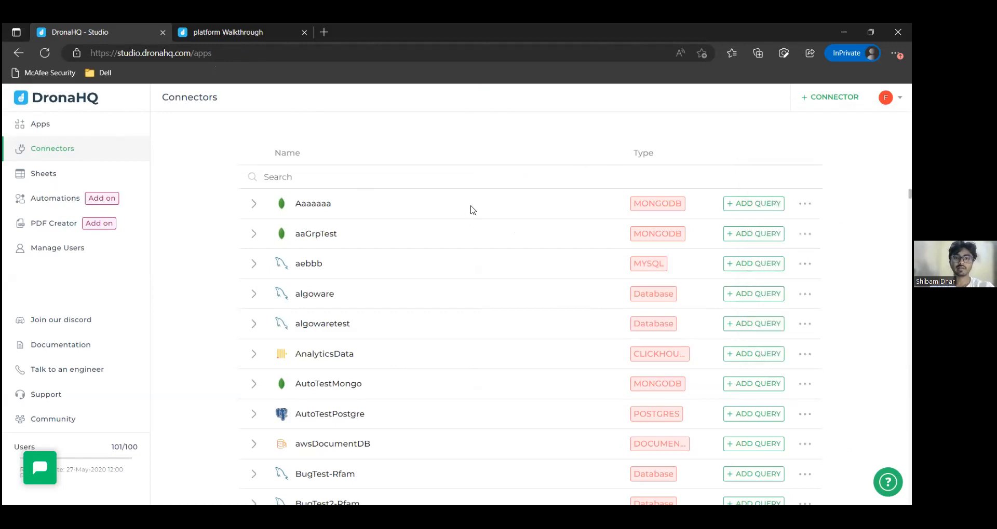
- Examine the list of existing connectors, from the databases with their query options down to the REST and GraphQL APIs
scroll(451, 254, down, 13)
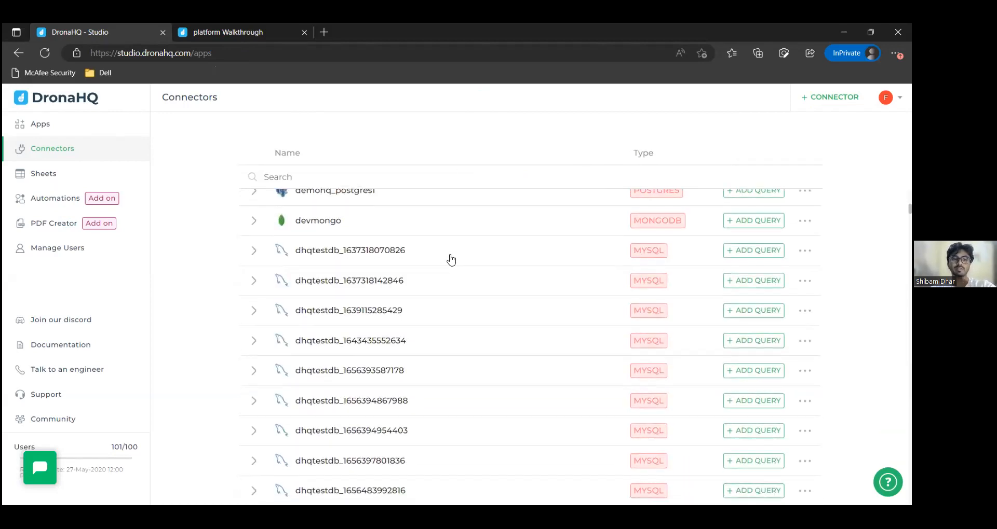
scroll(450, 260, down, 3)
scroll(450, 262, down, 3)
scroll(452, 262, up, 5)
scroll(454, 264, up, 6)
scroll(454, 268, down, 5)
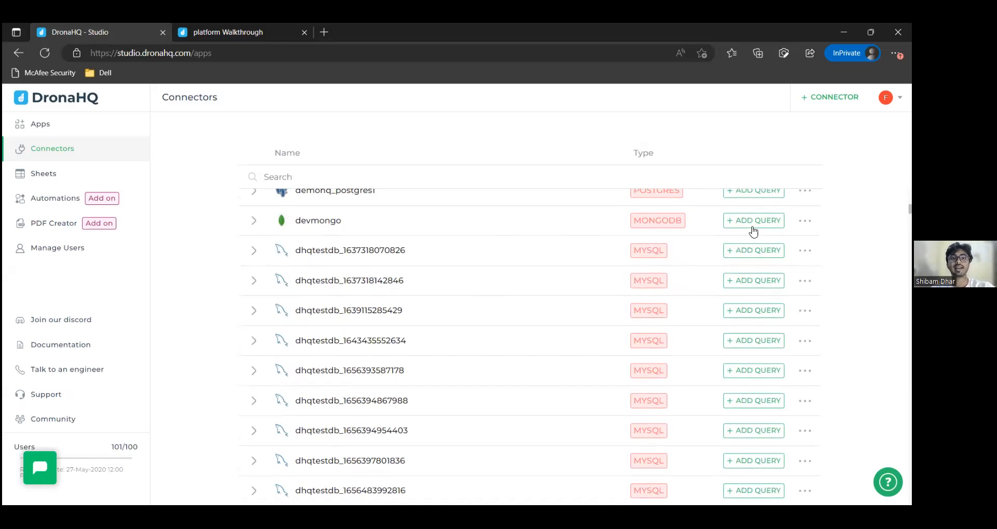
scroll(754, 232, down, 15)
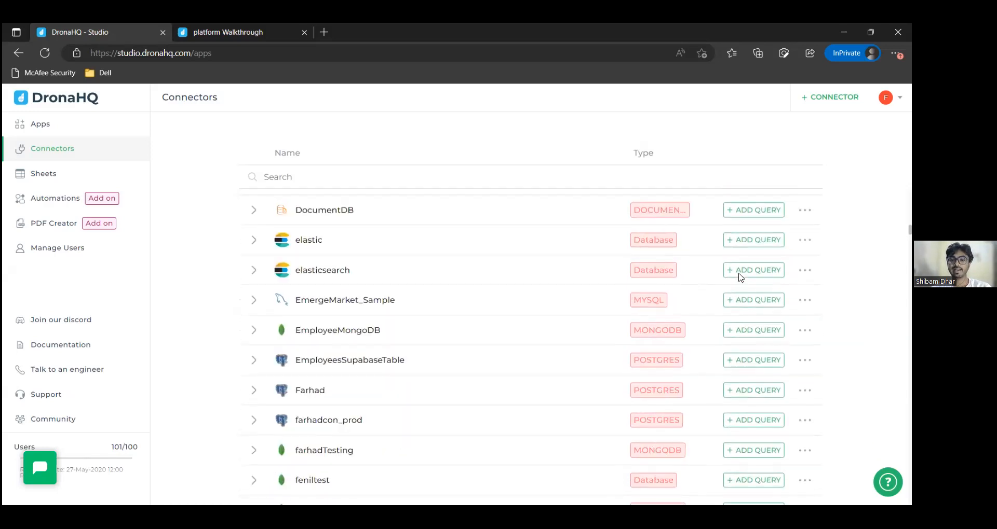
scroll(741, 281, down, 20)
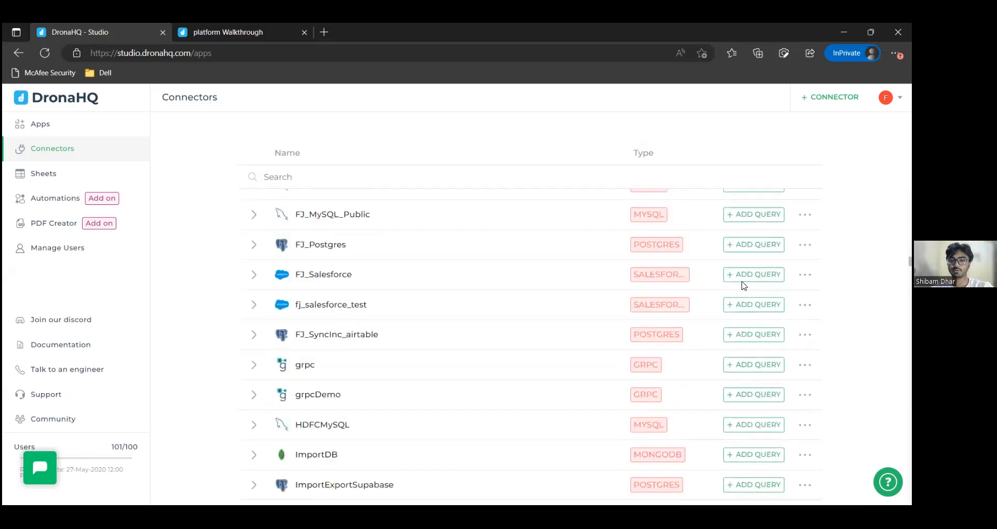
scroll(741, 292, down, 20)
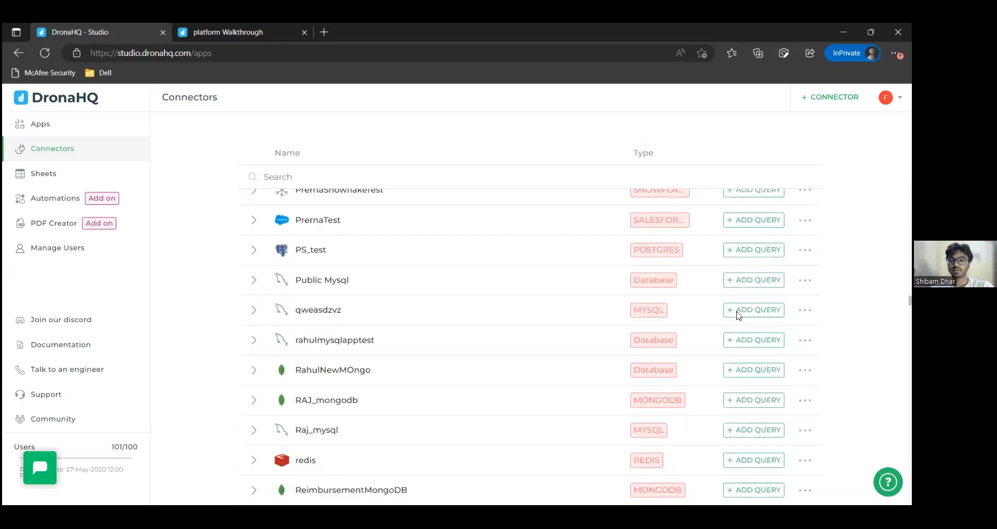
scroll(737, 294, down, 20)
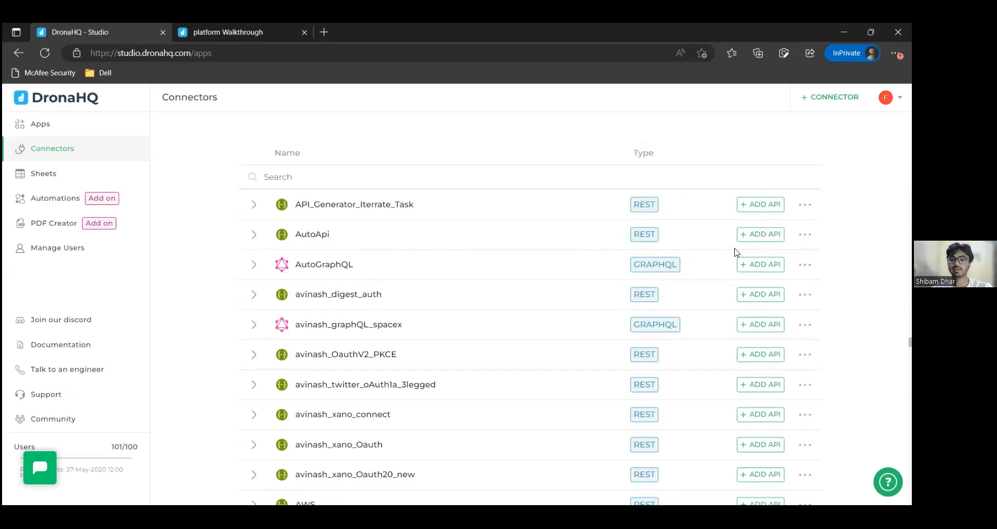
- Examine the form for adding an API to the AutoApi REST connector and close it without saving
click(756, 238)
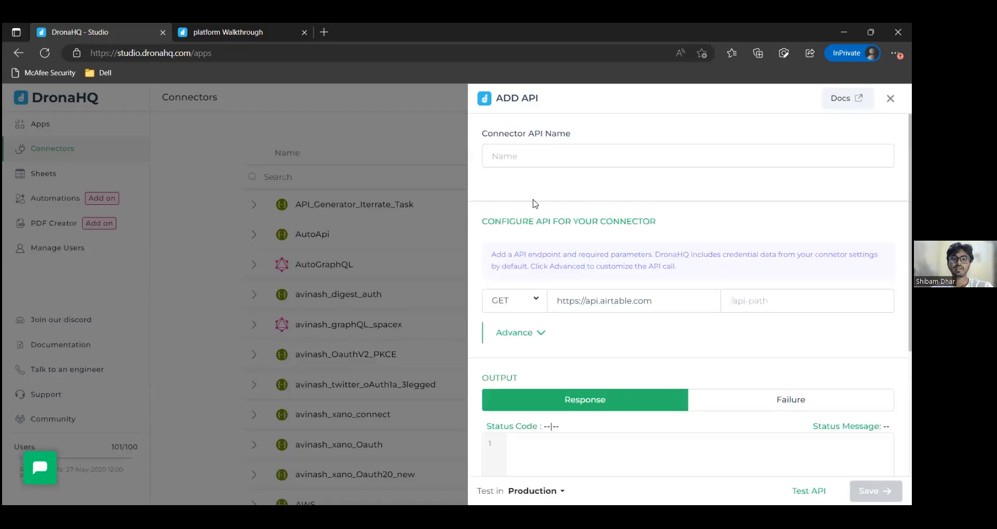
scroll(626, 340, down, 3)
key(Escape)
- Examine the PostgreSQL query builder for the PS_test database connector
scroll(507, 405, up, 15)
scroll(529, 384, up, 15)
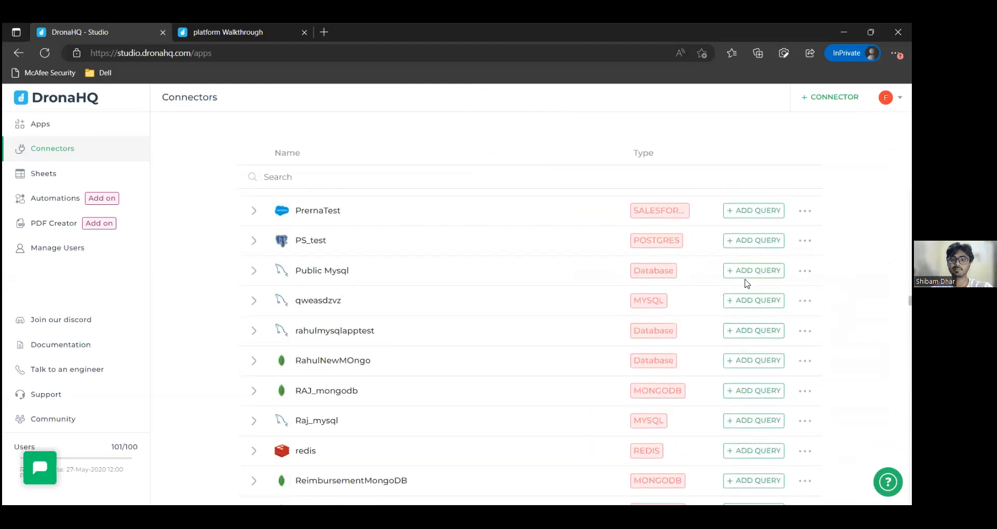
click(761, 241)
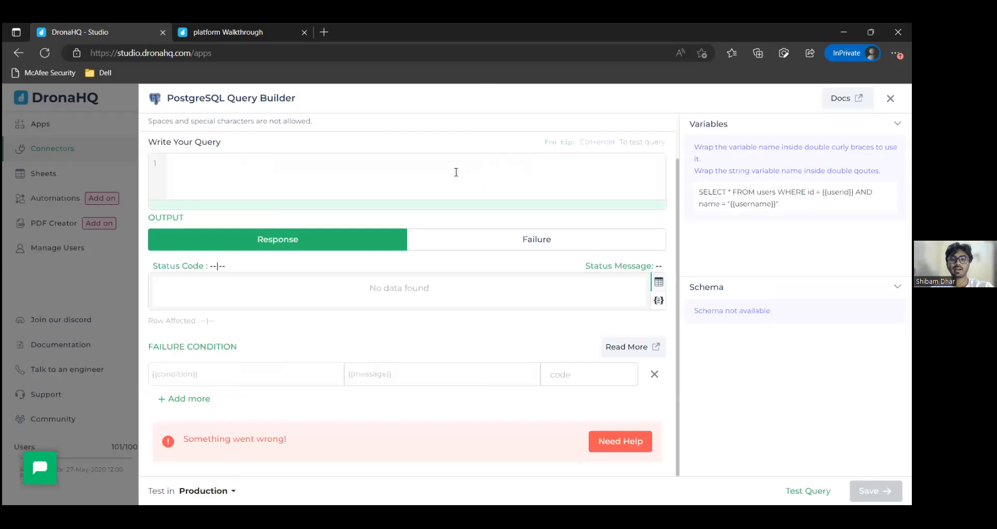
scroll(256, 165, up, 1)
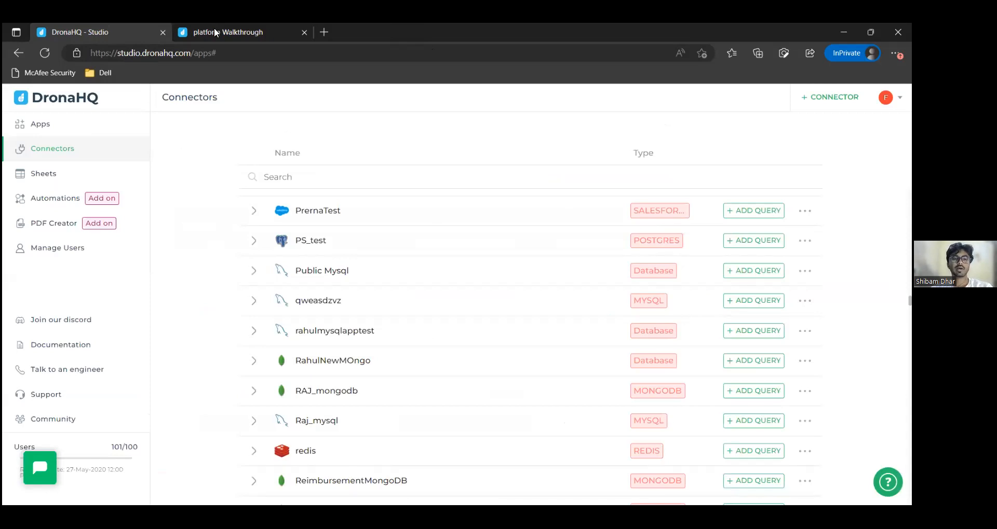
- Switch to the platform Walkthrough app editor and dismiss the variables announcement and the demo scheduling pop-up
click(224, 39)
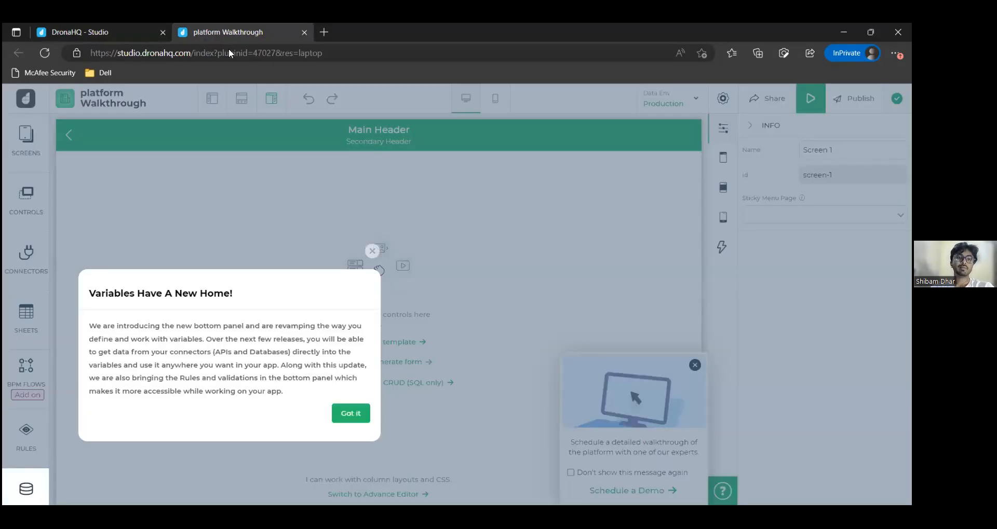
click(373, 252)
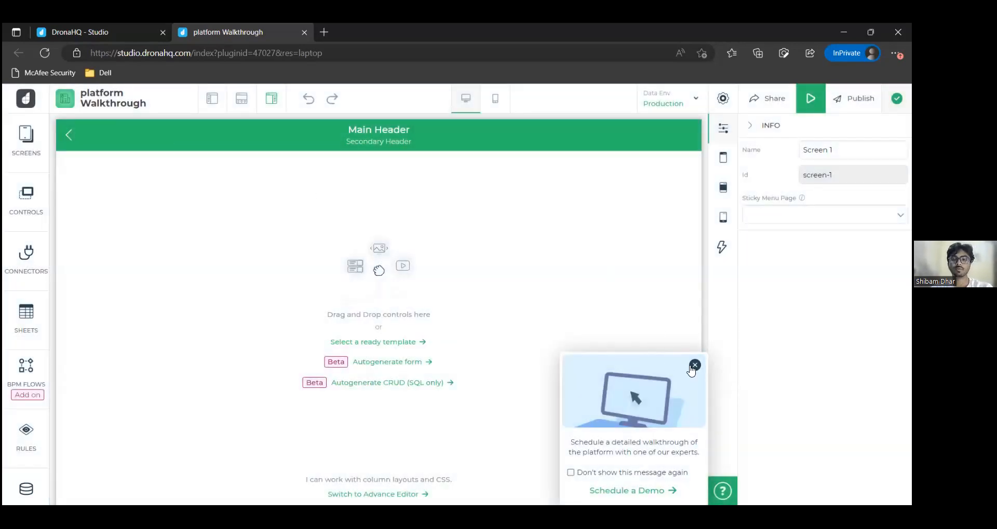
click(694, 366)
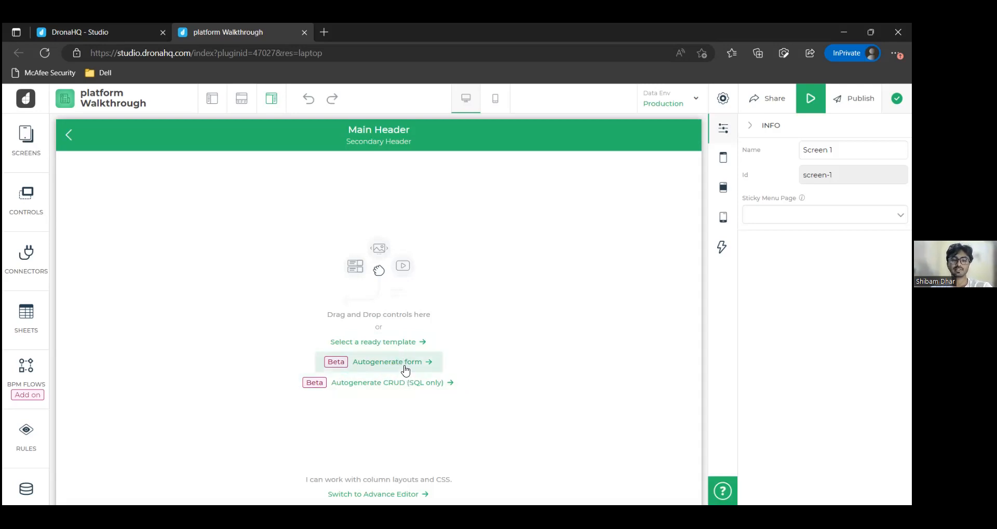
click(425, 364)
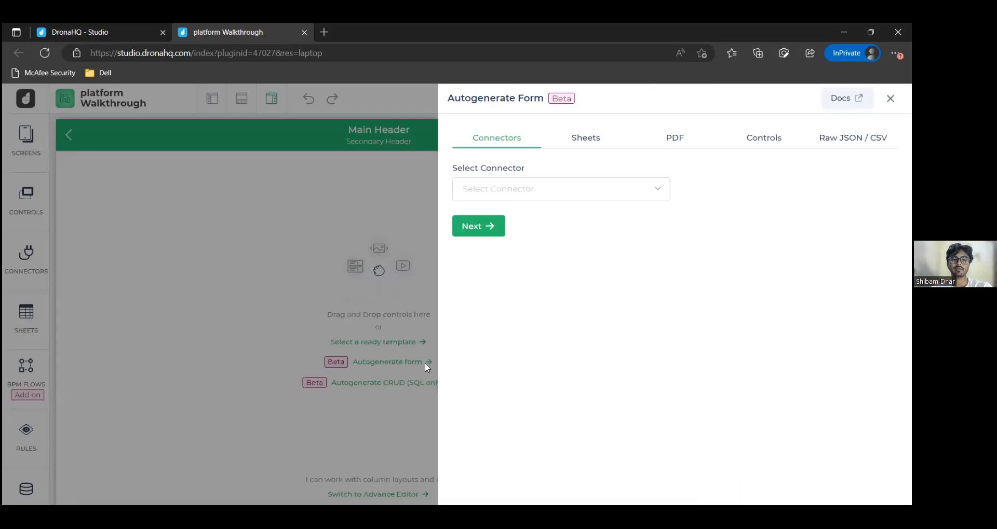
click(524, 185)
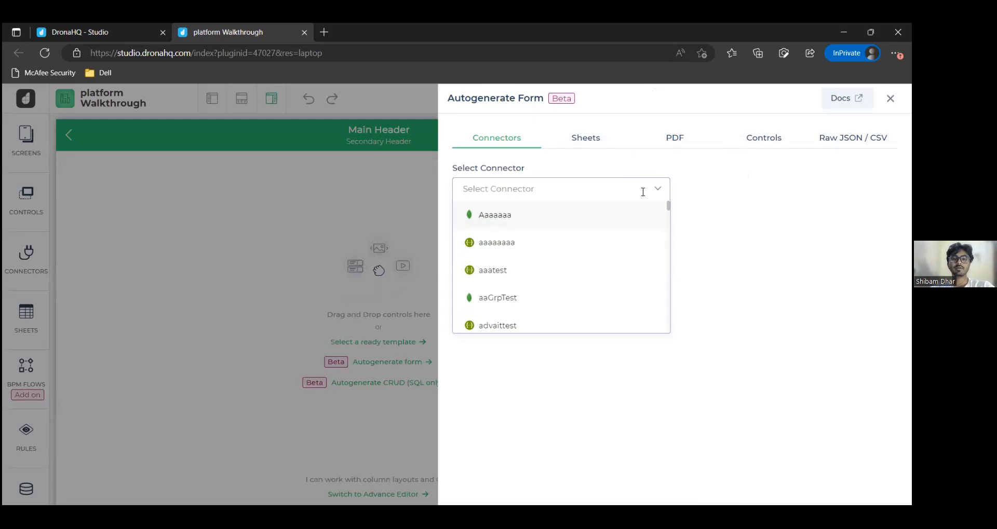
scroll(552, 311, down, 5)
scroll(477, 294, down, 10)
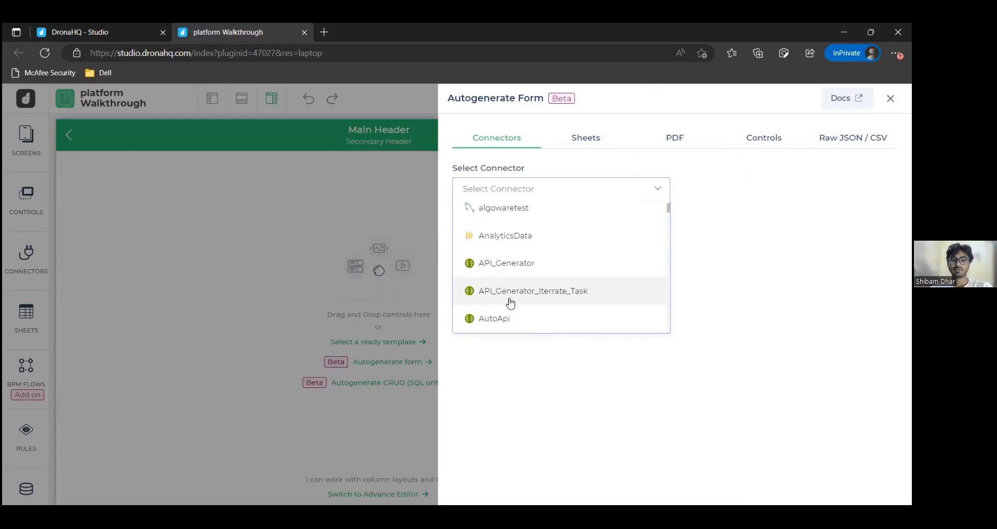
scroll(522, 280, down, 15)
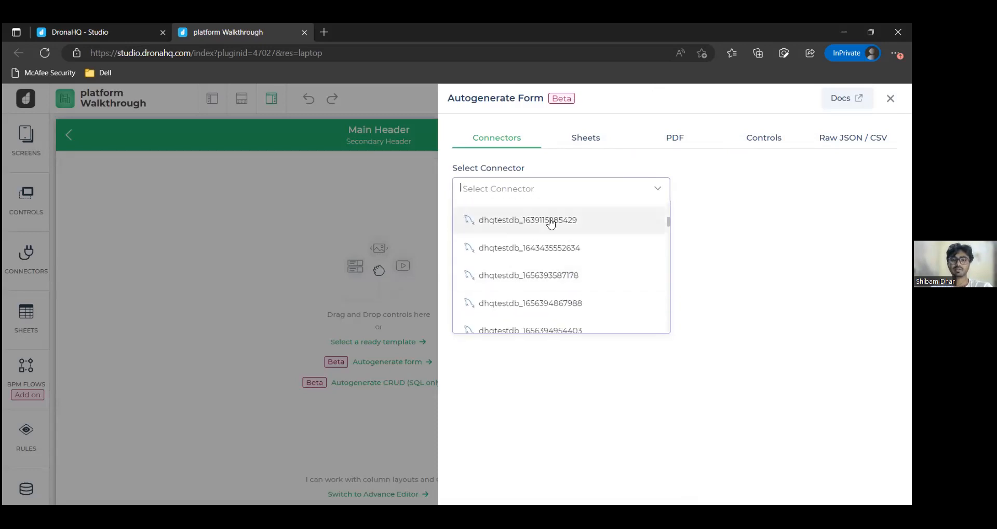
click(549, 222)
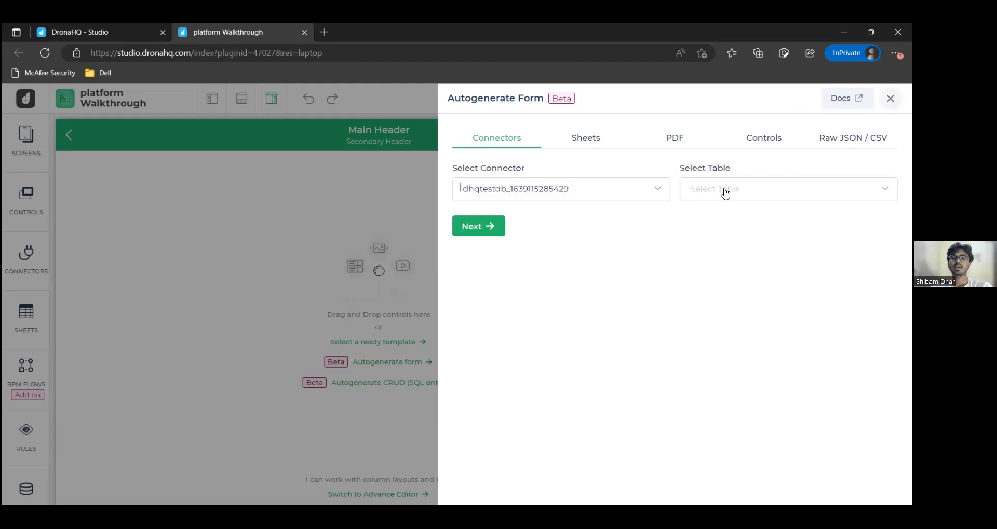
- Choose the Employee table as the form's data source and load its columns for configuration
click(720, 192)
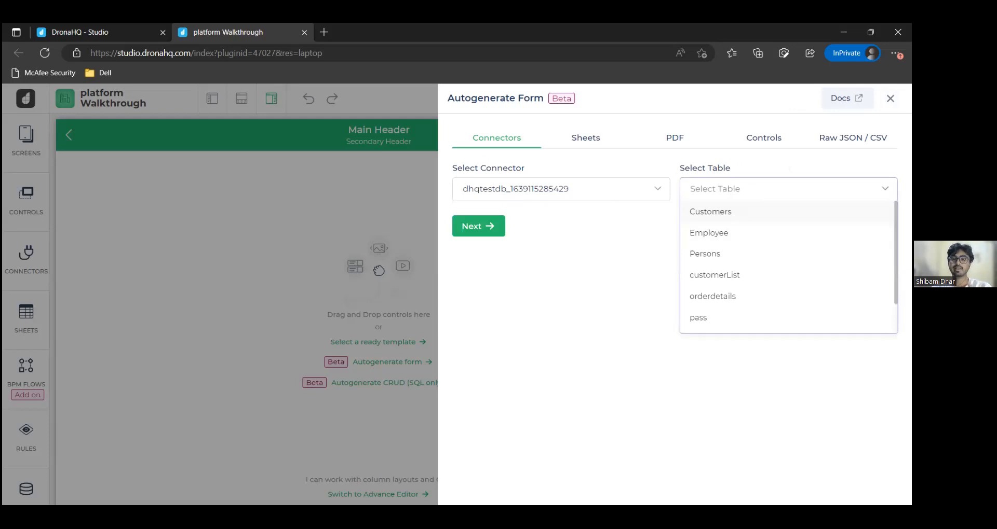
click(710, 234)
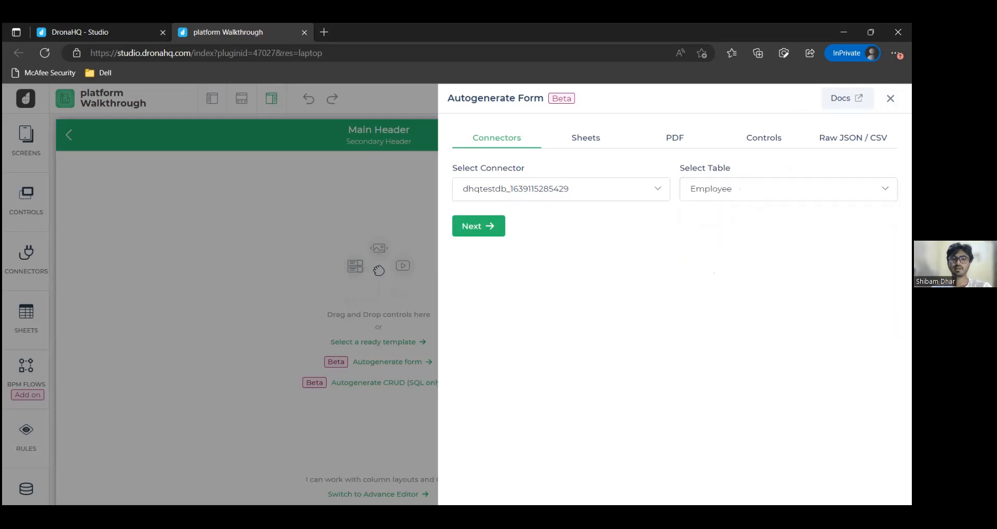
click(473, 226)
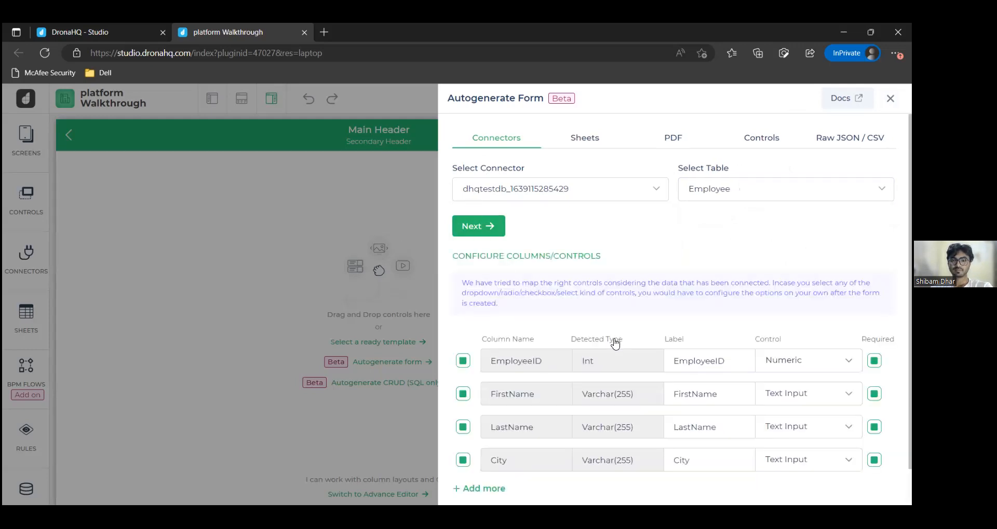
- Accept all four Employee columns with their mapped controls and generate the form titled "My Form" with a Submit button
scroll(612, 340, down, 1)
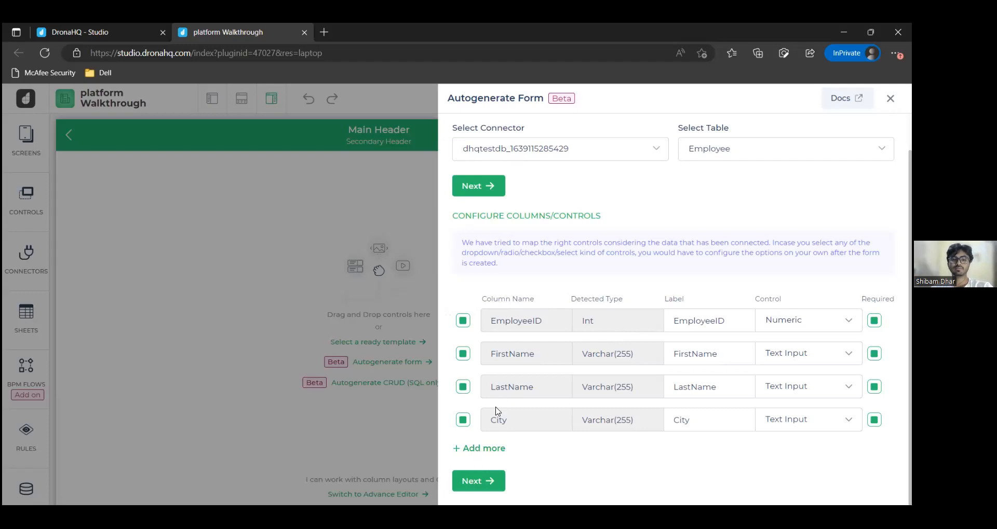
click(473, 487)
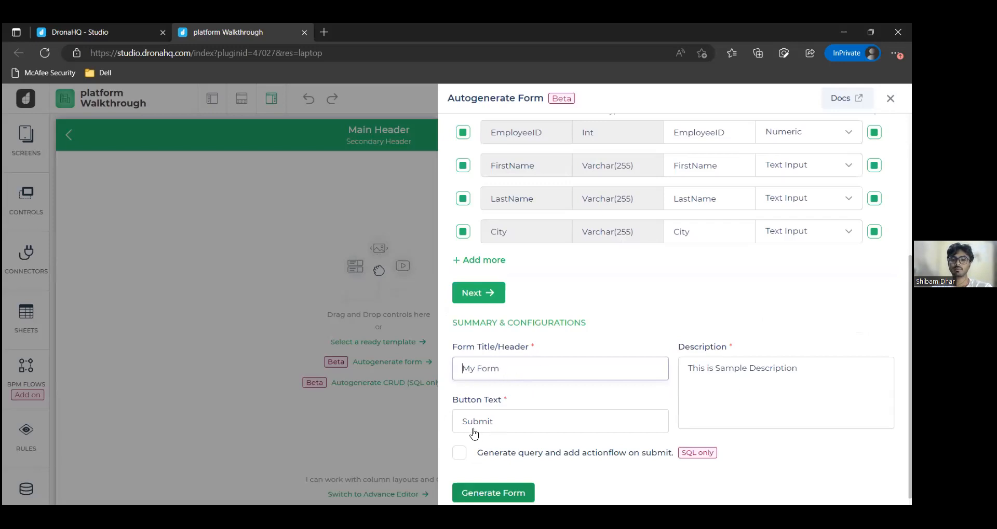
click(532, 367)
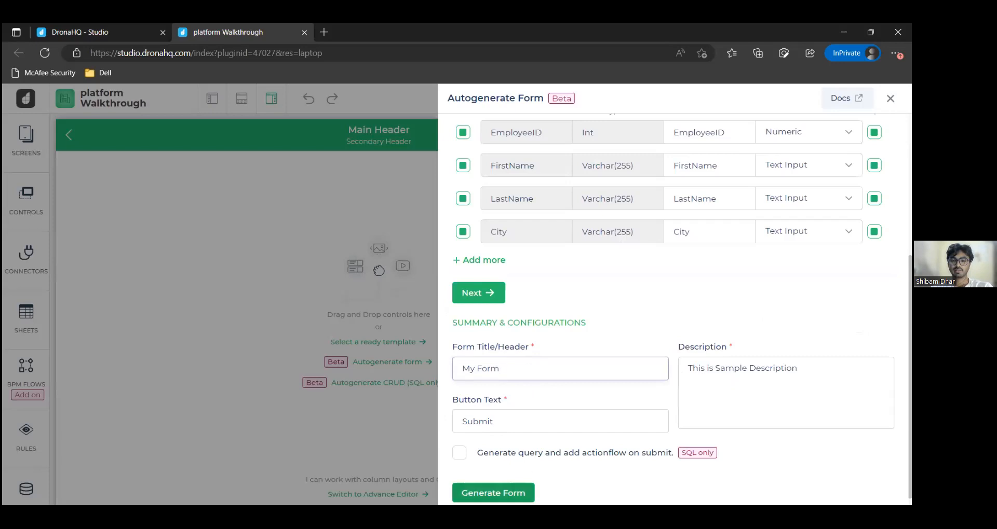
click(494, 492)
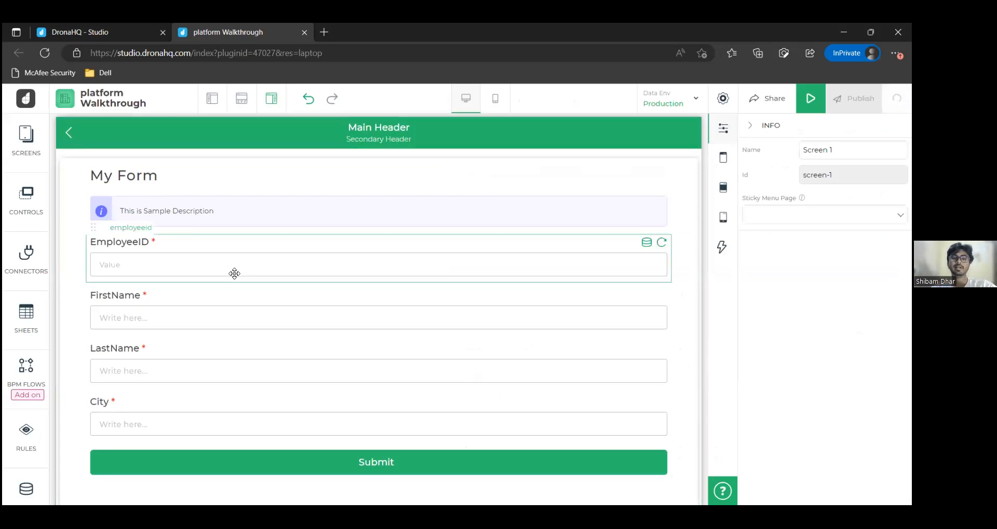
- Look over the generated form and delete it from Screen 1
scroll(234, 274, down, 1)
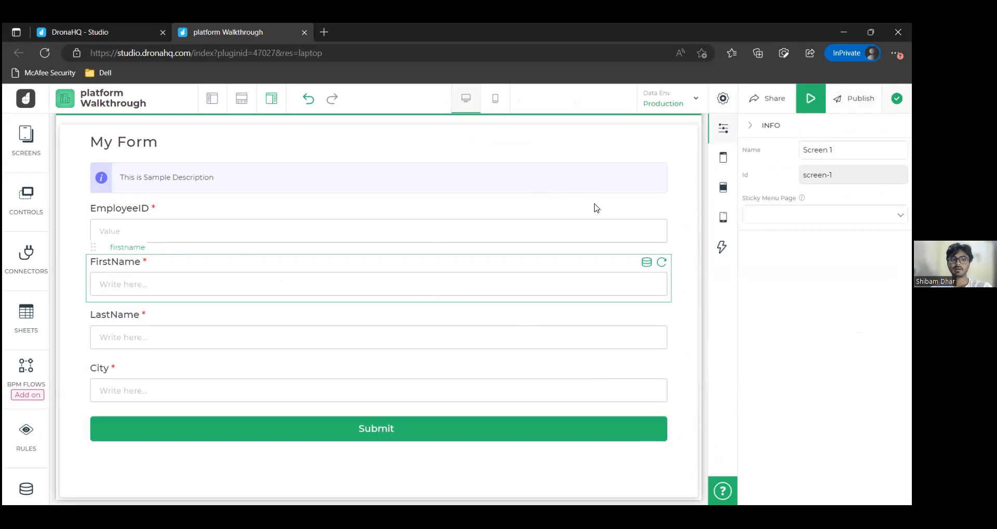
click(702, 431)
click(723, 462)
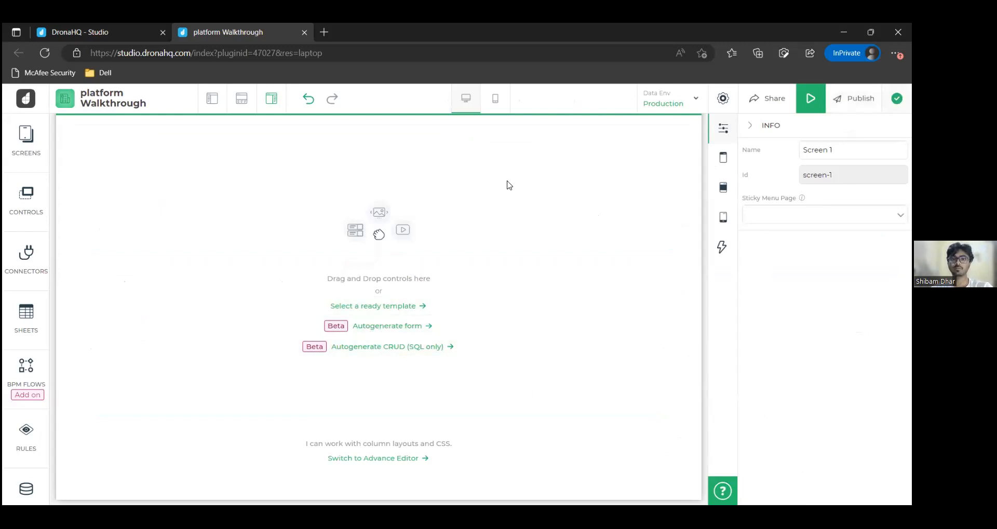
- Examine the app's screen list and the item types that can be added to it, without adding any
click(22, 141)
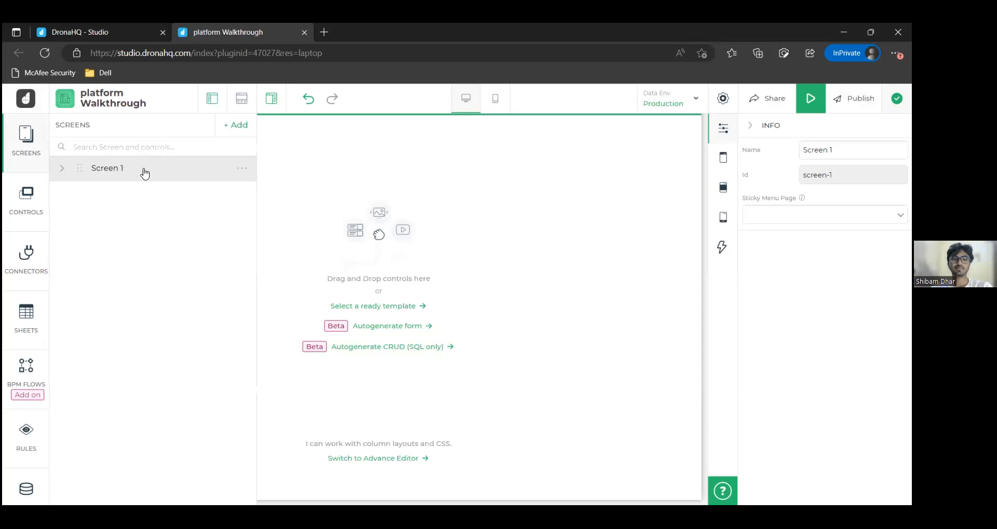
click(238, 132)
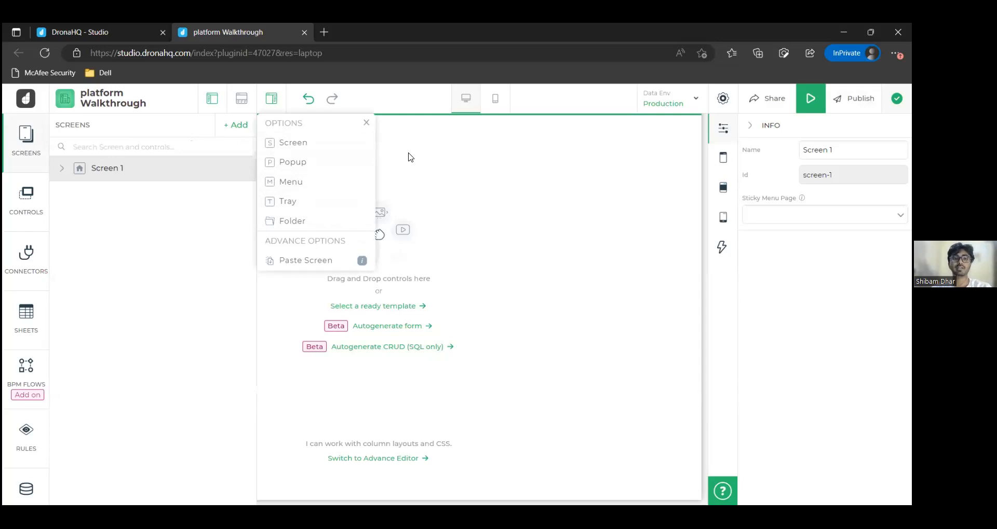
click(366, 122)
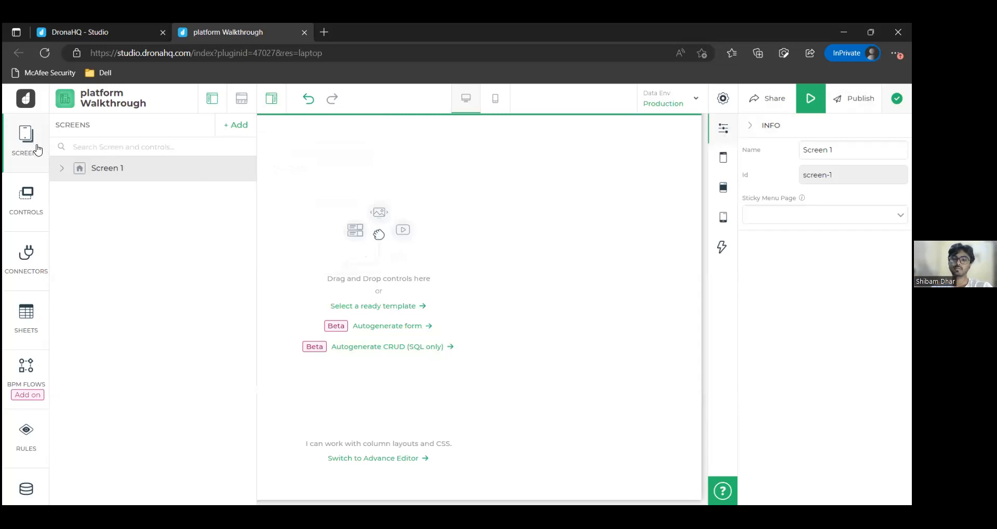
click(675, 186)
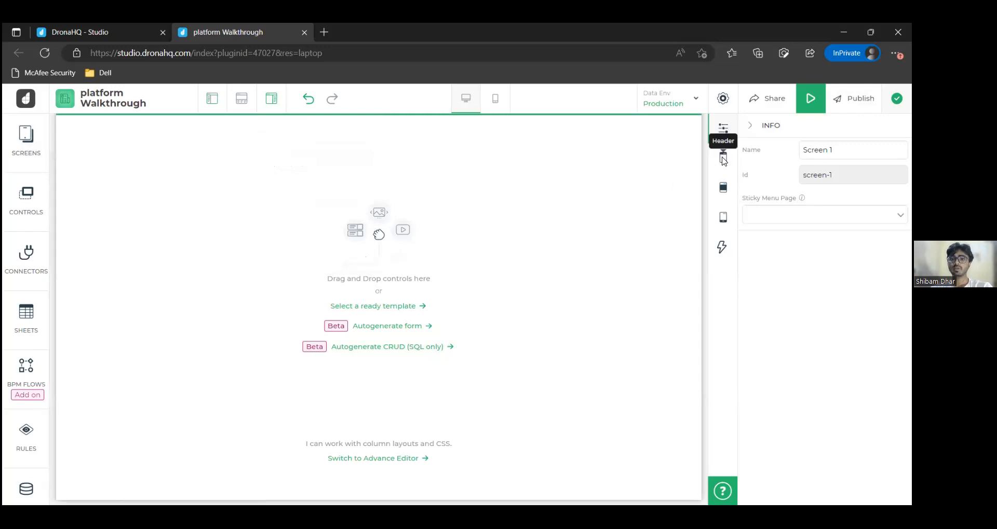
- Turn Screen 1's header visibility off and back on, leaving the classic header displayed
click(723, 158)
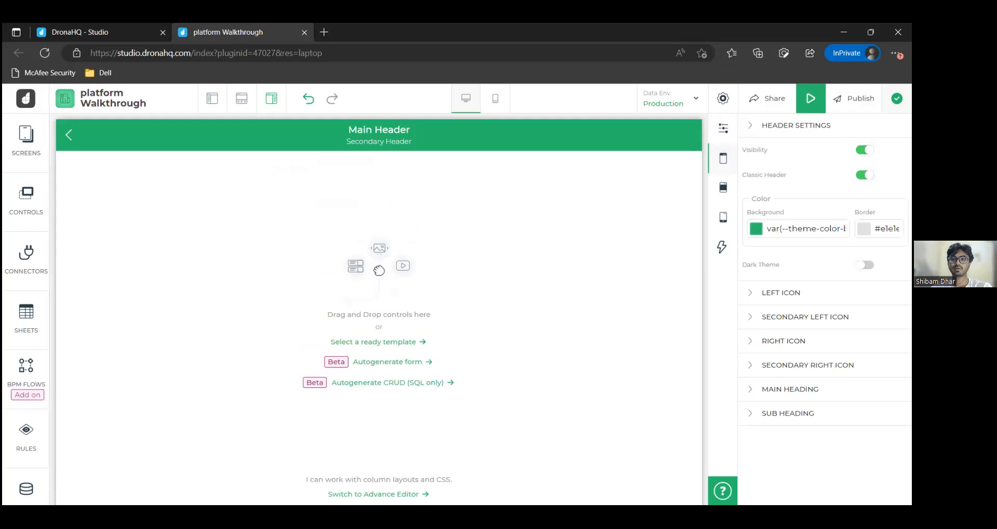
click(864, 150)
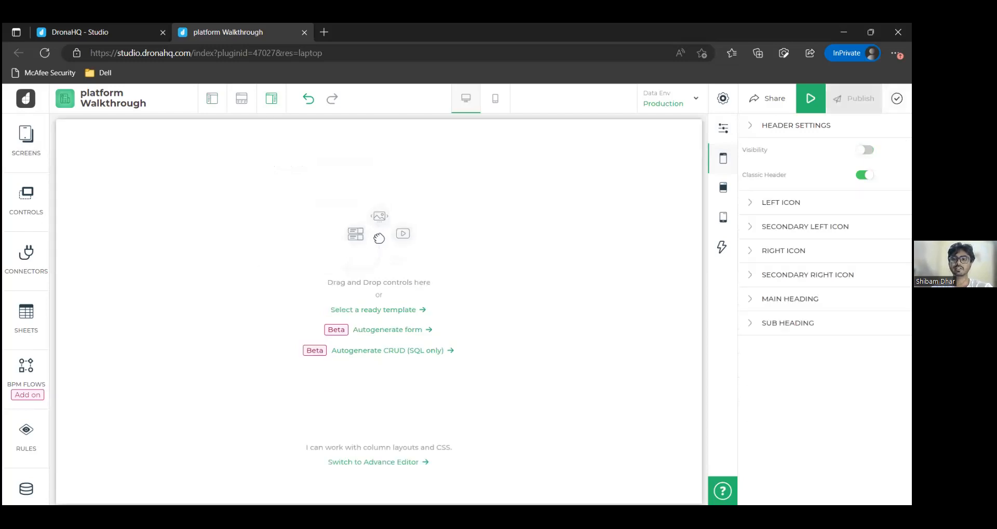
click(864, 149)
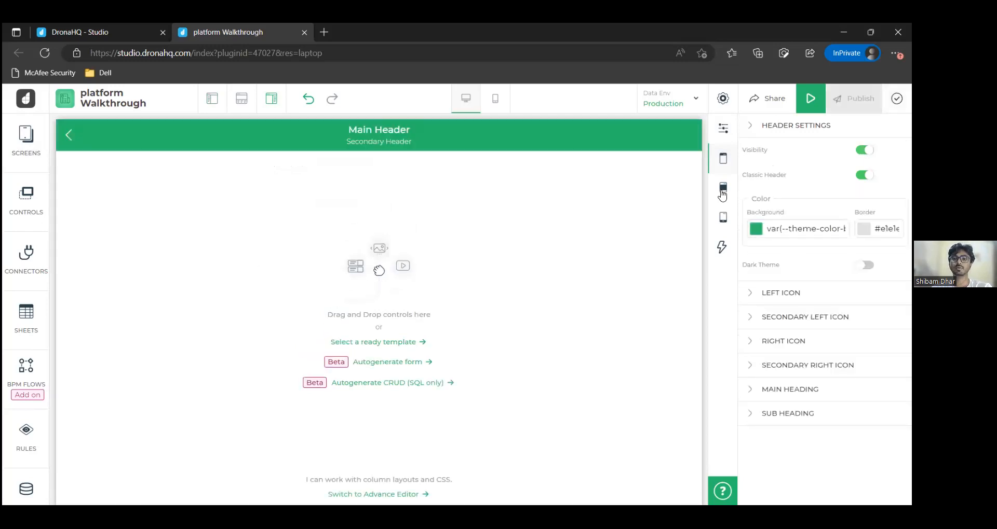
- Examine Screen 1's events and the actions available for the screen_open action flow, without adding any
click(722, 250)
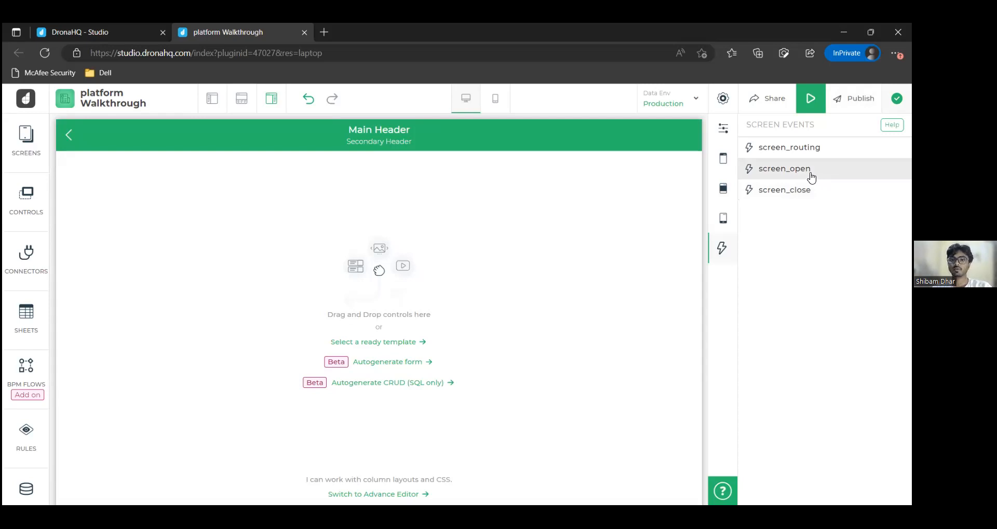
click(811, 178)
click(547, 159)
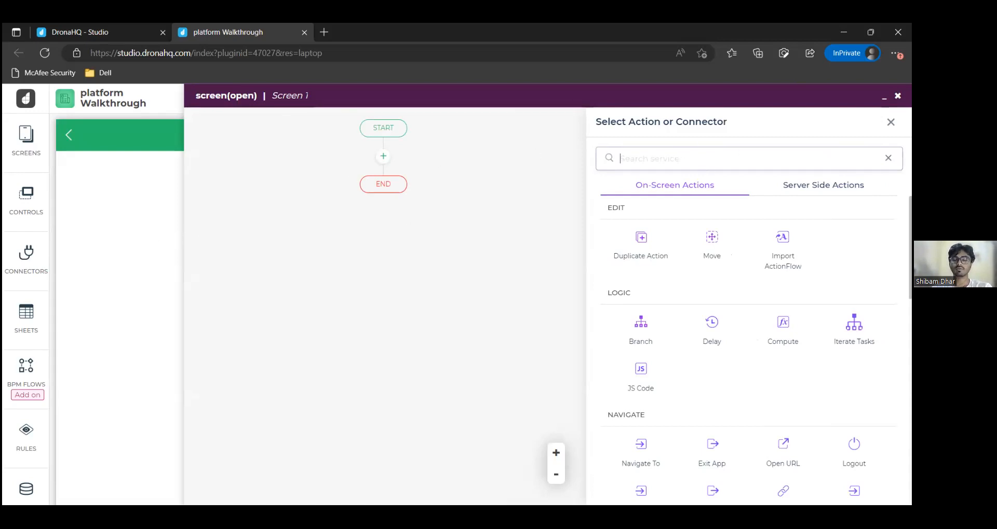
key(Escape)
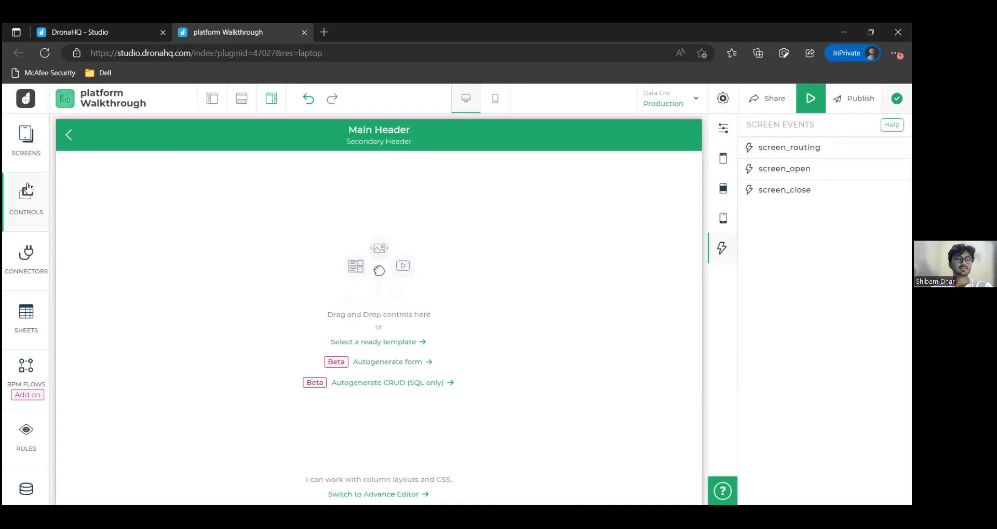
- Add a Text Input control and a Numeric control to Screen 1, finding the latter with the search "num"
click(34, 157)
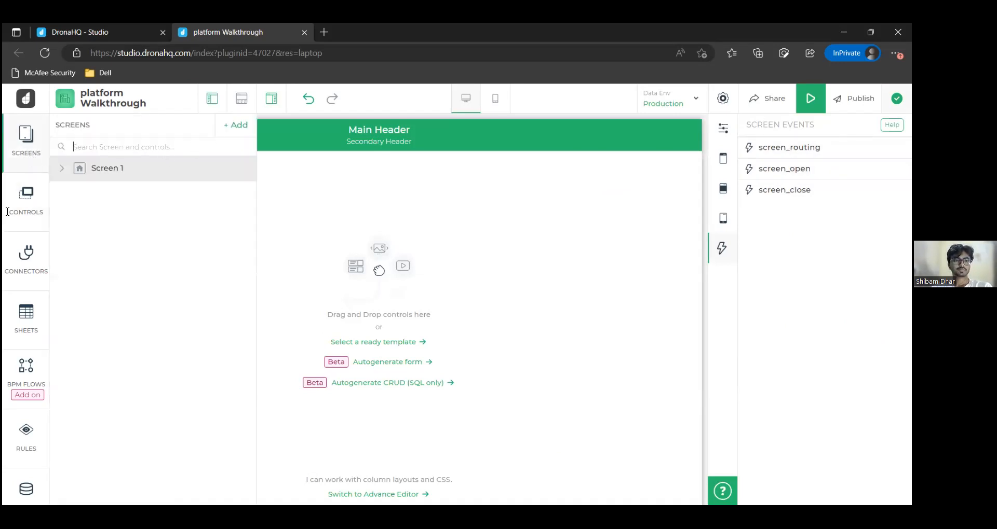
click(29, 200)
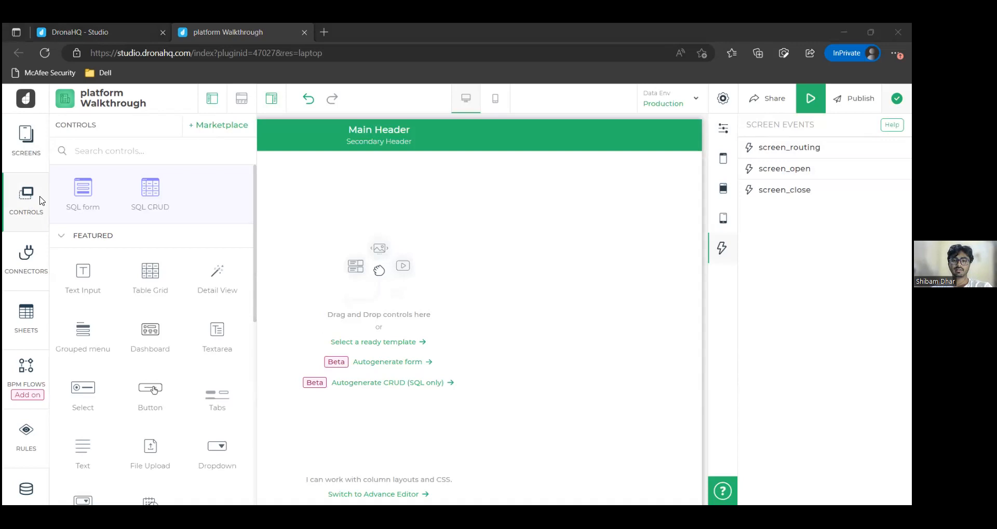
click(81, 283)
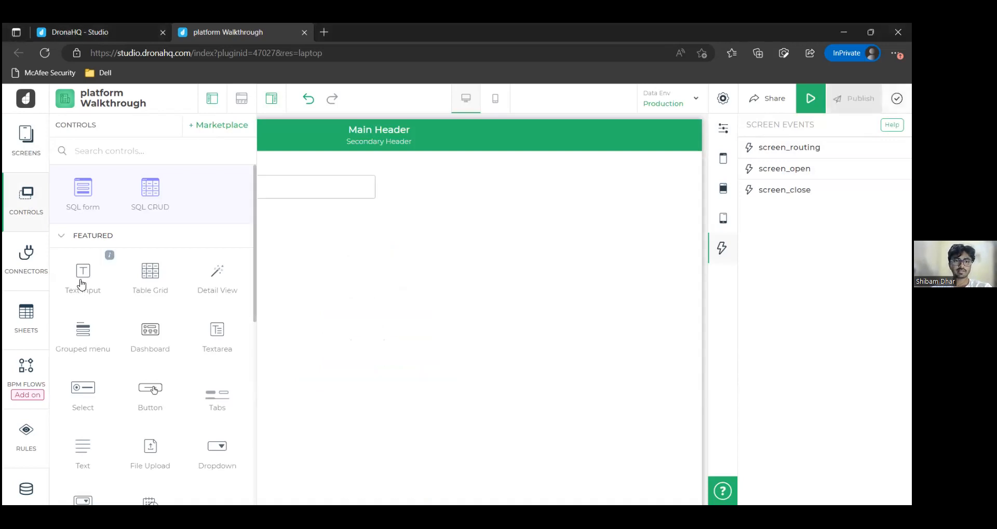
click(99, 153)
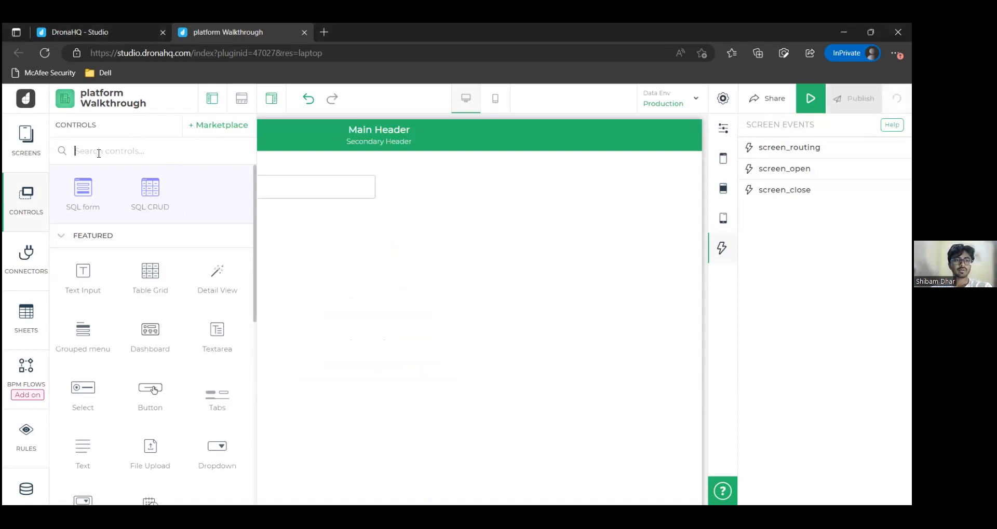
text(num)
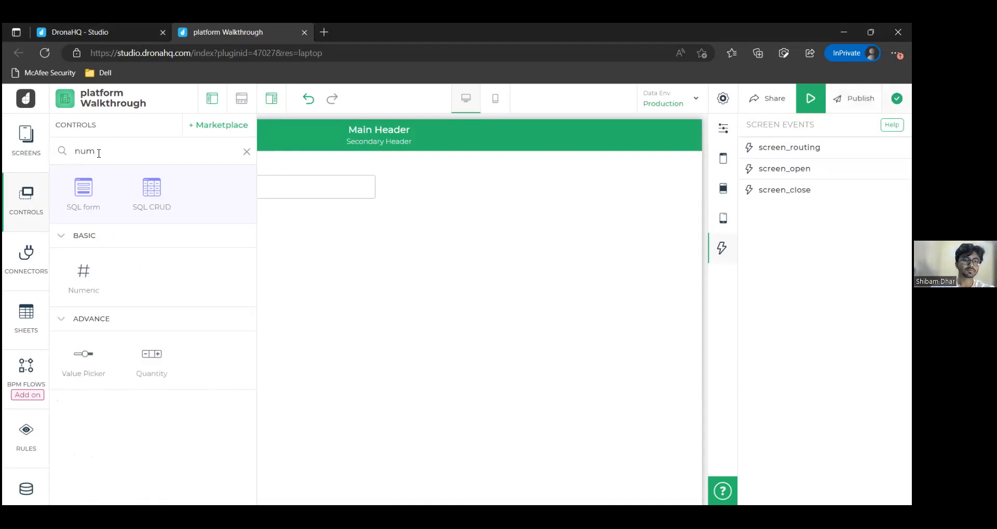
click(89, 271)
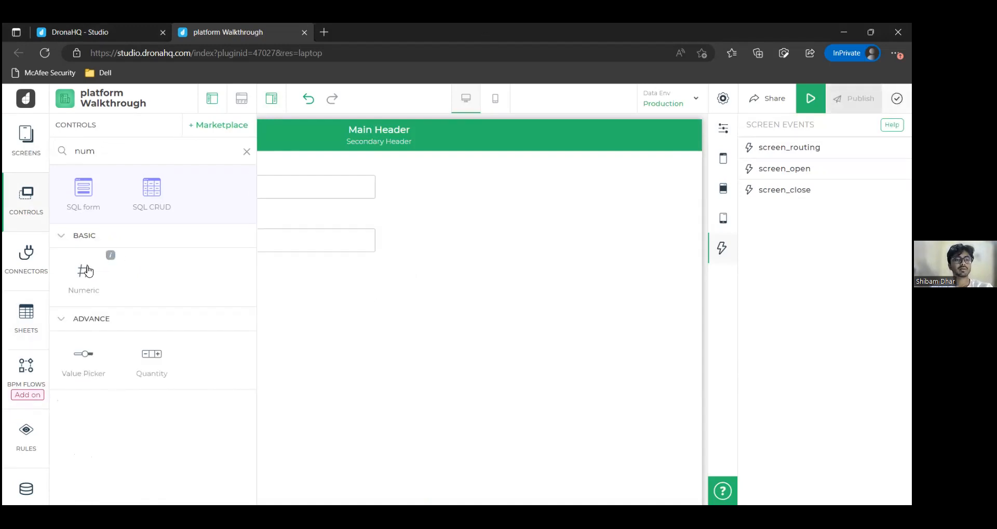
click(9, 199)
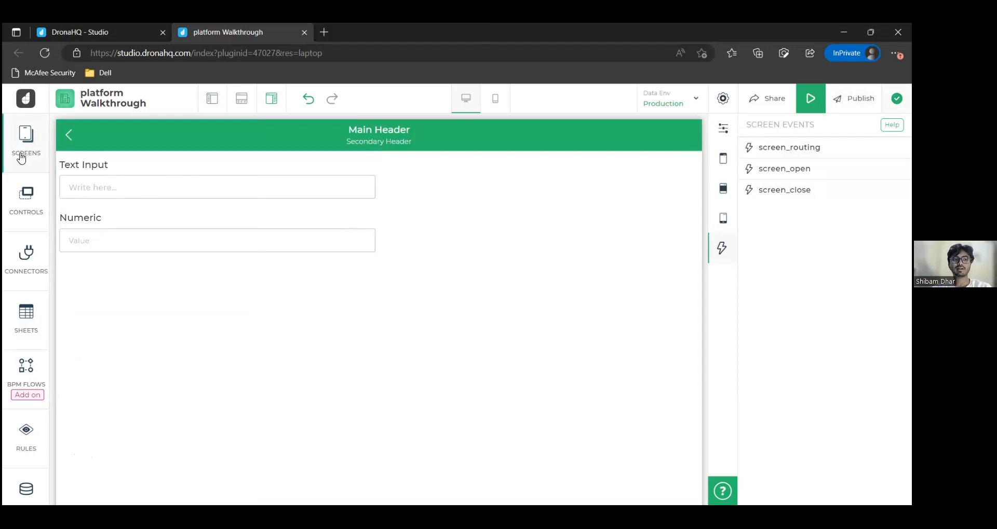
- Clear the control search and add a Profile control and a Heading control from the Display category to Screen 1
click(21, 202)
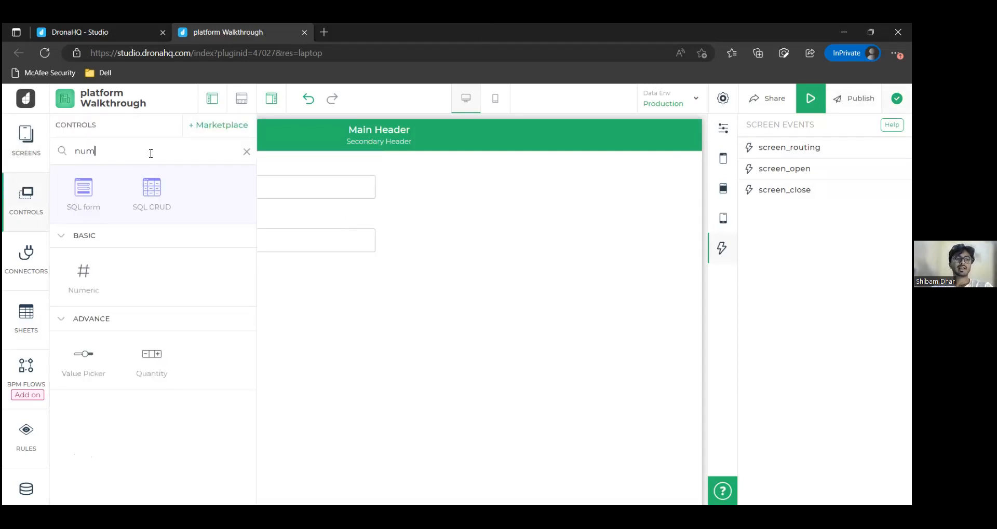
key(ctrl+a)
key(BackSpace)
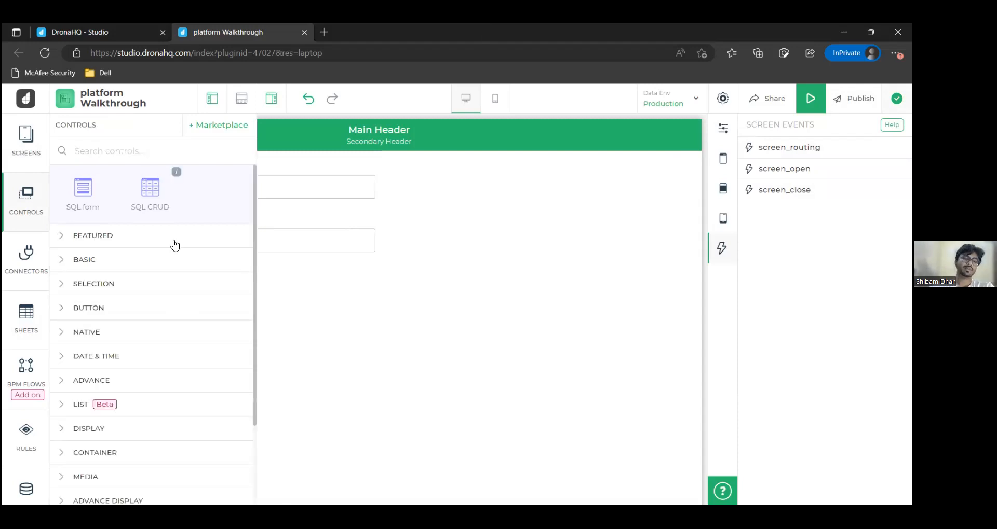
scroll(93, 352, down, 1)
click(94, 378)
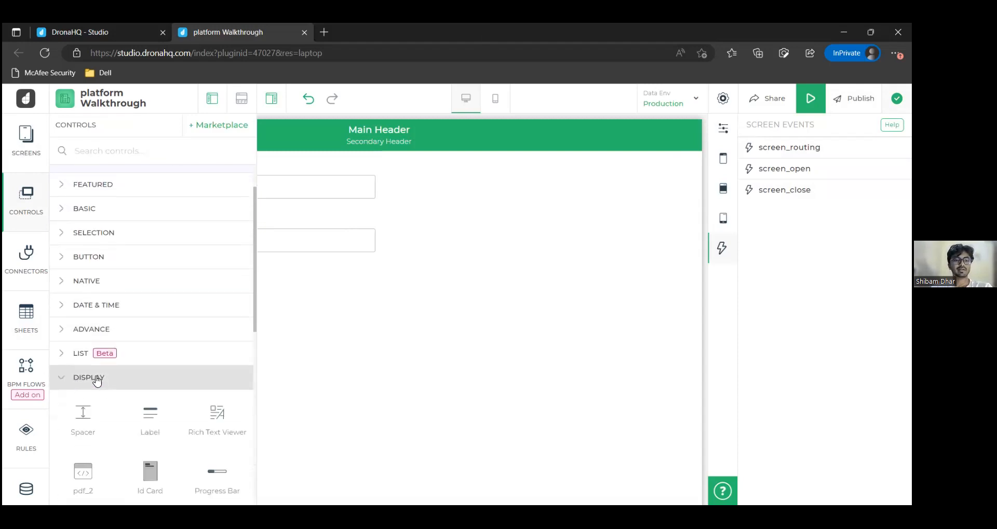
scroll(125, 370, down, 2)
scroll(125, 370, down, 3)
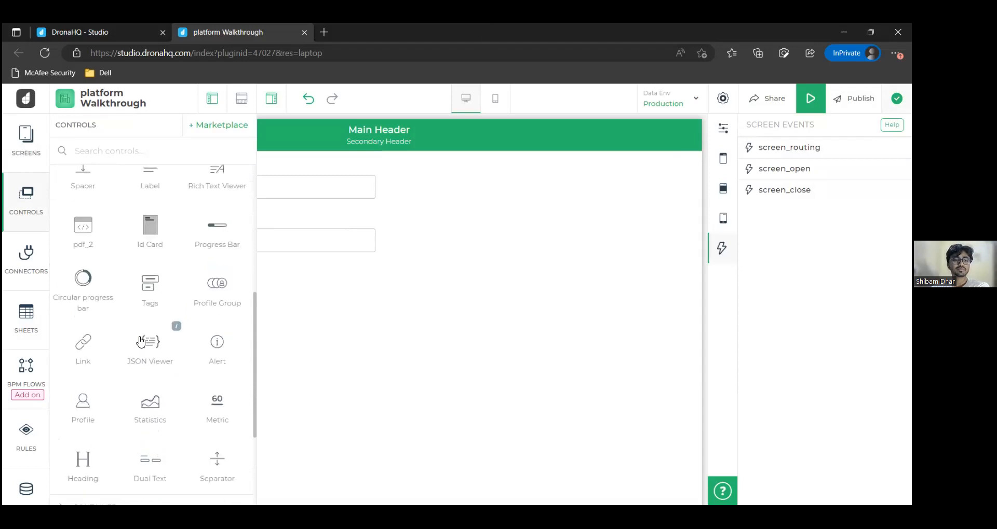
drag(89, 403, 311, 390)
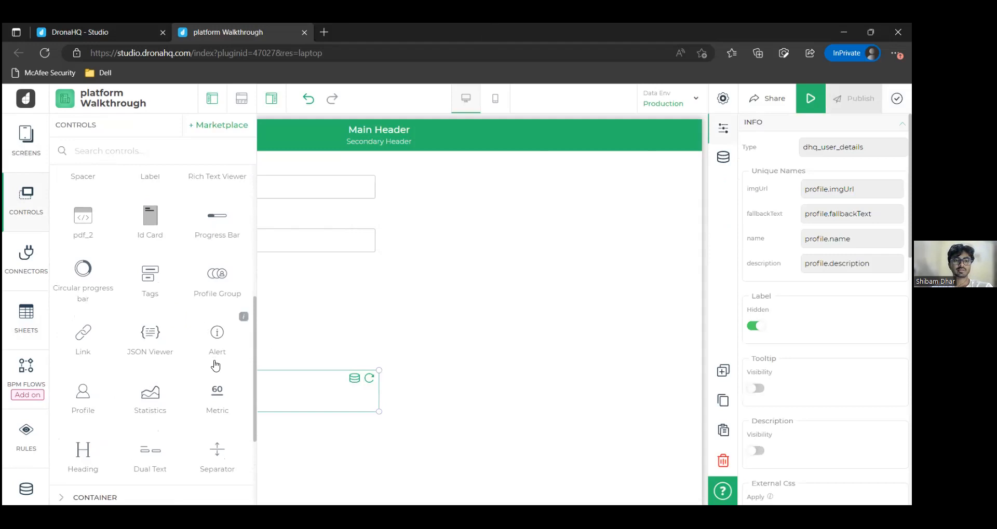
scroll(151, 410, down, 1)
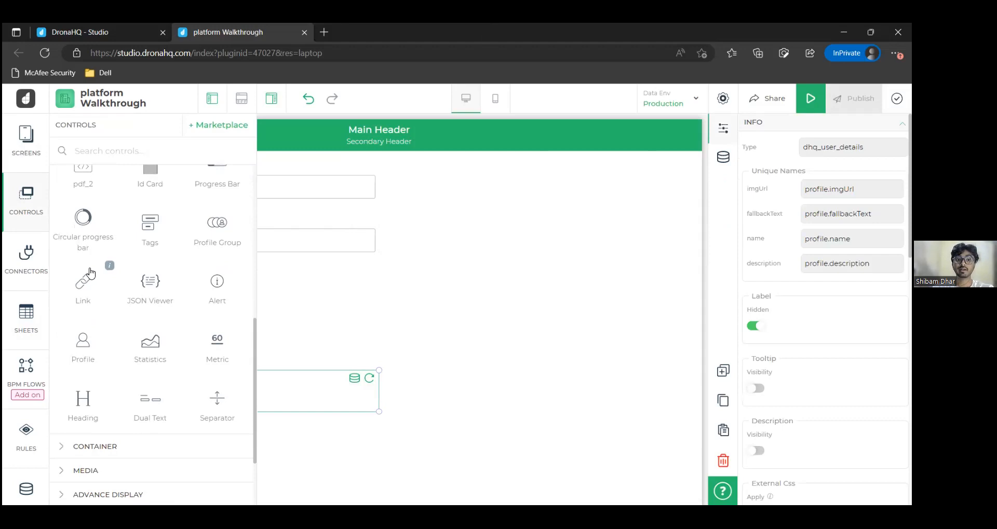
click(37, 215)
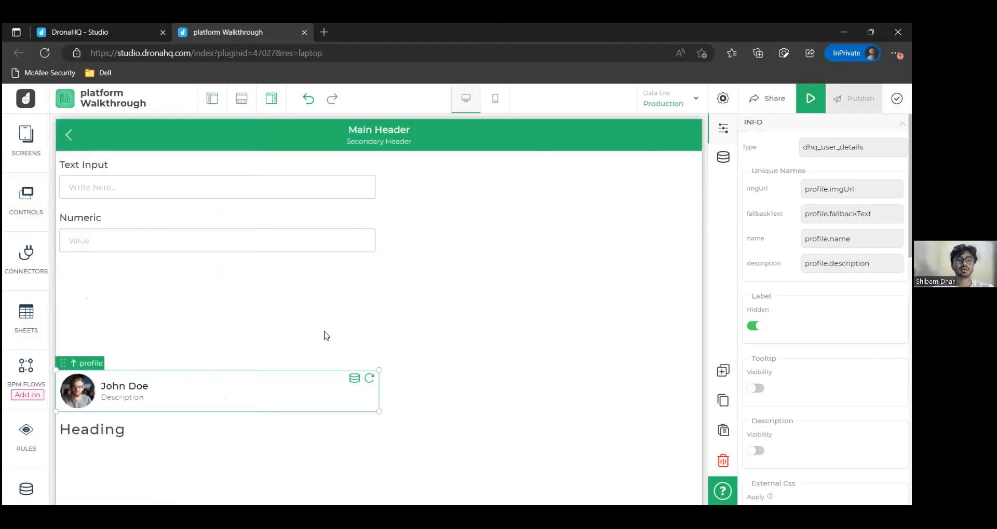
- Move the Profile control up beneath the Numeric field and place the Heading directly below it
scroll(325, 333, down, 1)
drag(128, 334, 120, 252)
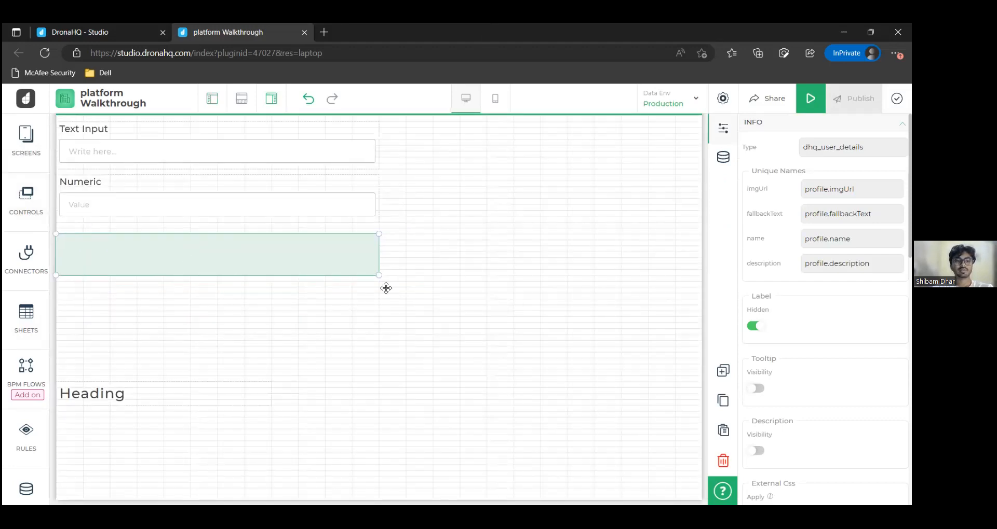
drag(124, 373, 102, 299)
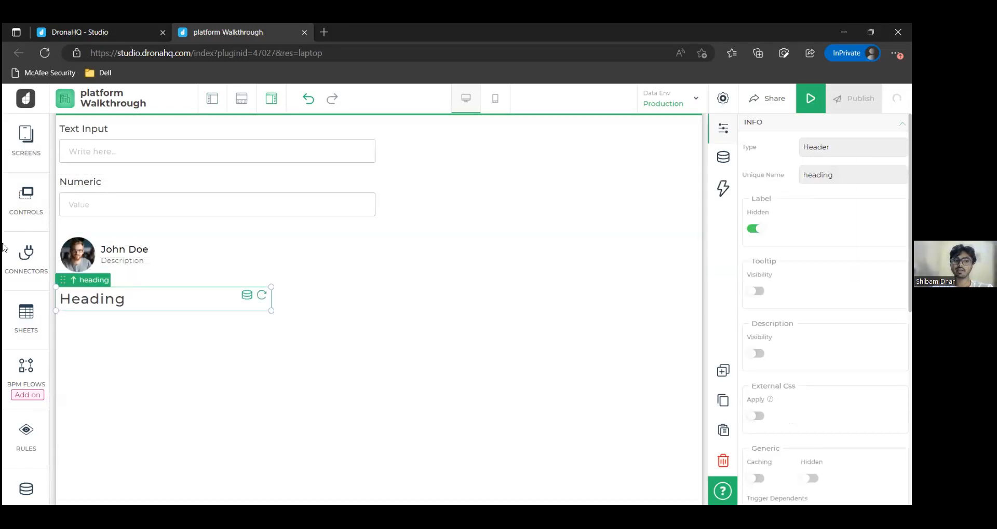
- Add a JSON Viewer from the Display controls and position it beside the Text Input and Numeric fields
click(32, 214)
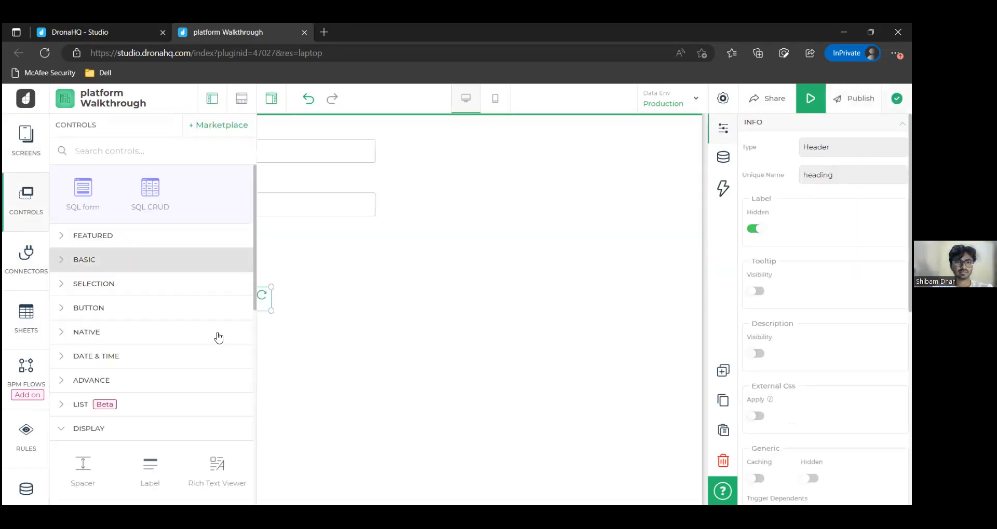
scroll(182, 366, down, 5)
scroll(156, 338, up, 3)
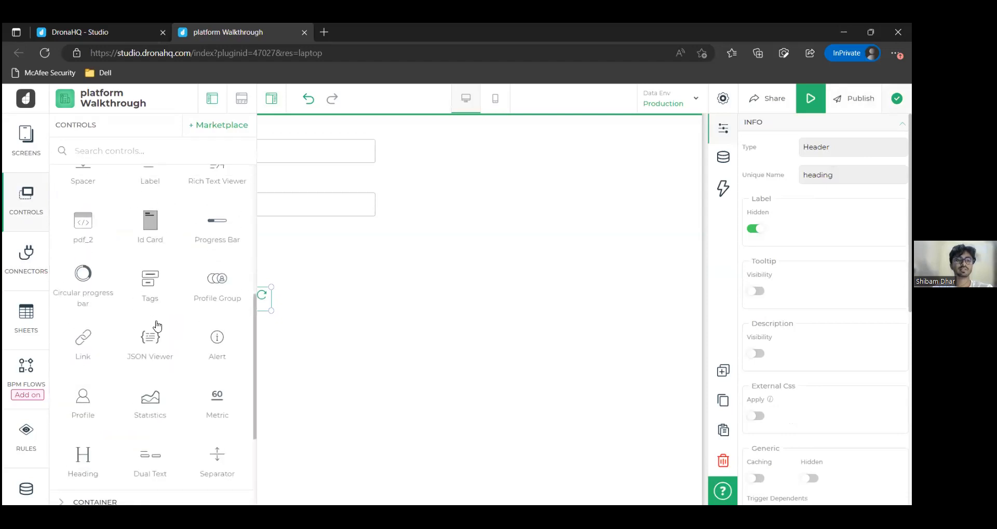
drag(150, 338, 509, 171)
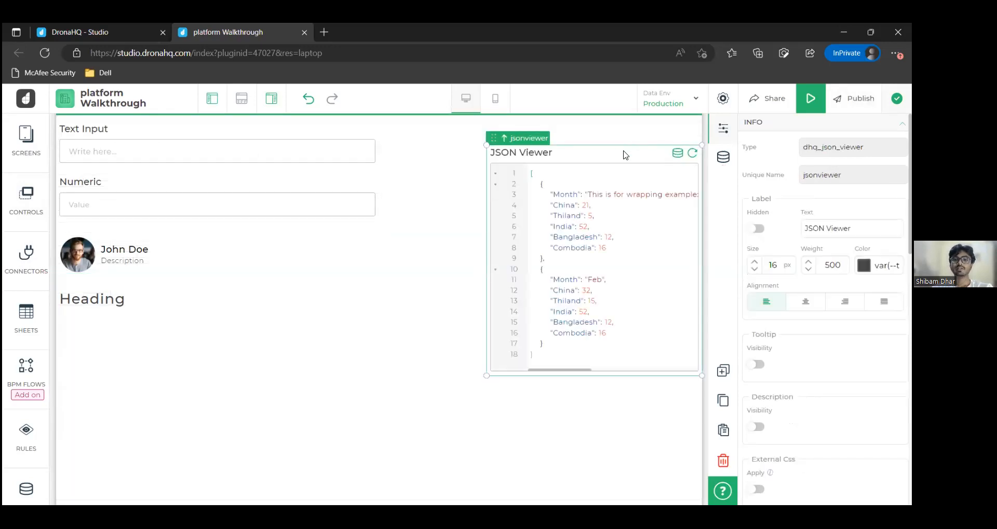
drag(625, 154, 545, 157)
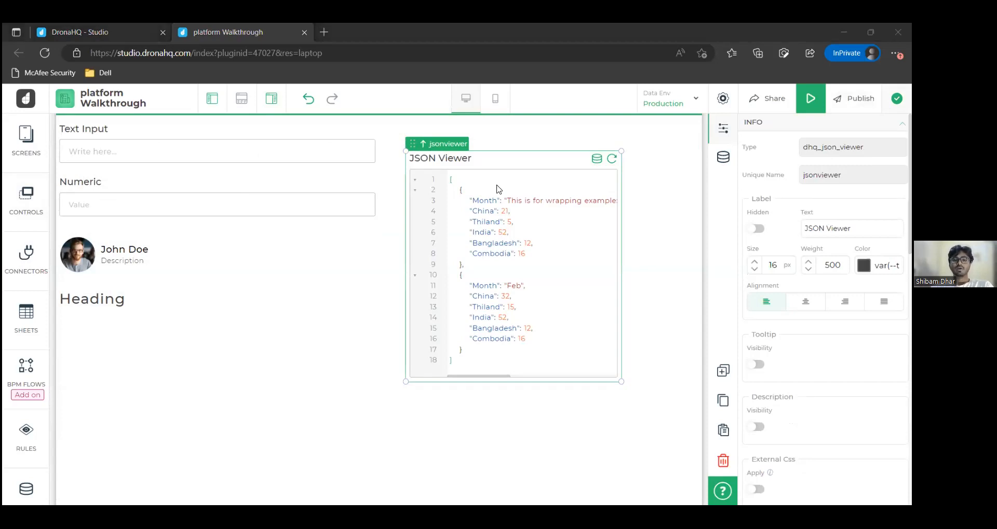
click(498, 188)
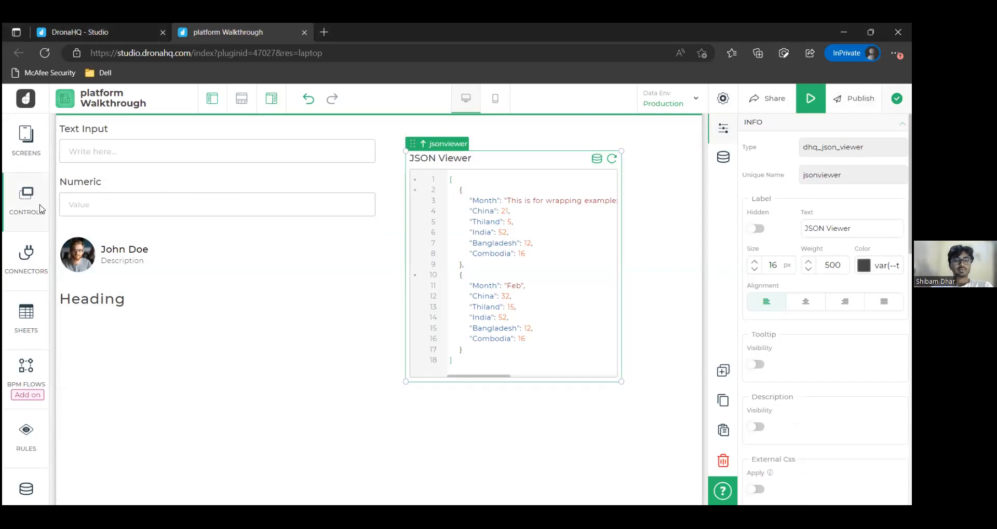
- Look over the Native controls and search the control library for "bar" and "nfc"
click(48, 187)
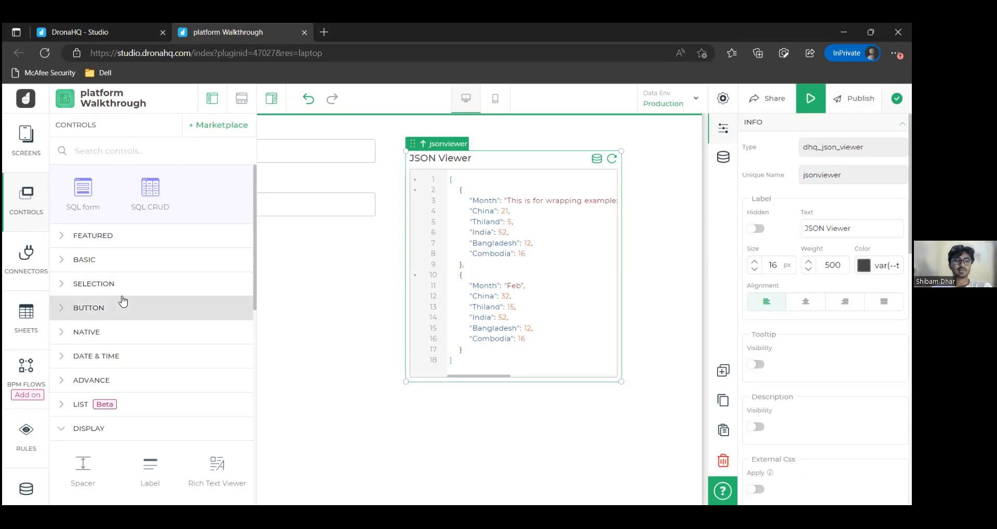
click(90, 336)
scroll(139, 307, down, 2)
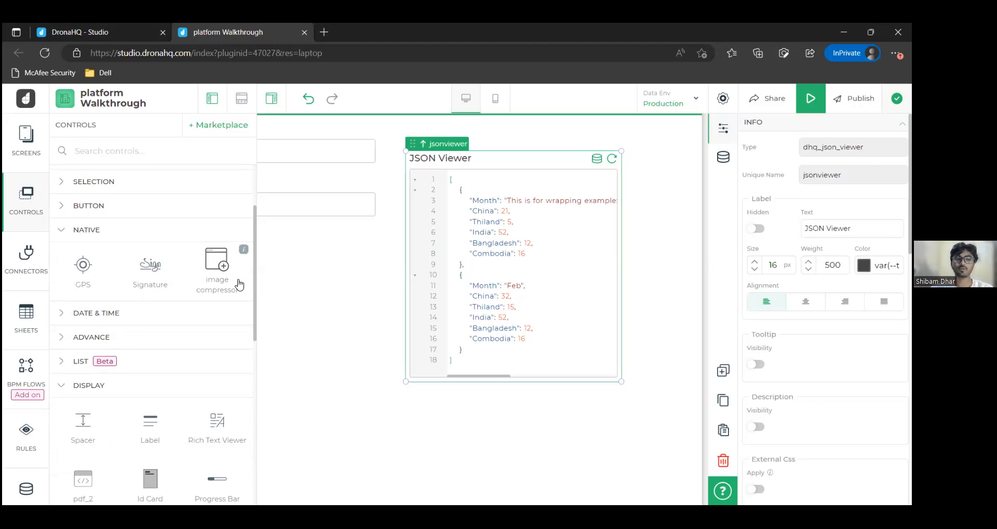
click(112, 155)
text(bar)
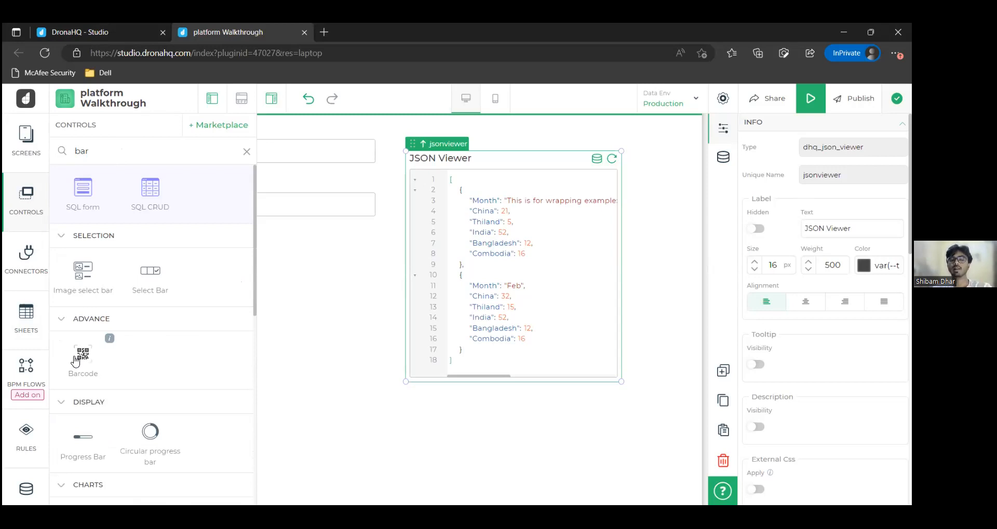
key(ctrl+a)
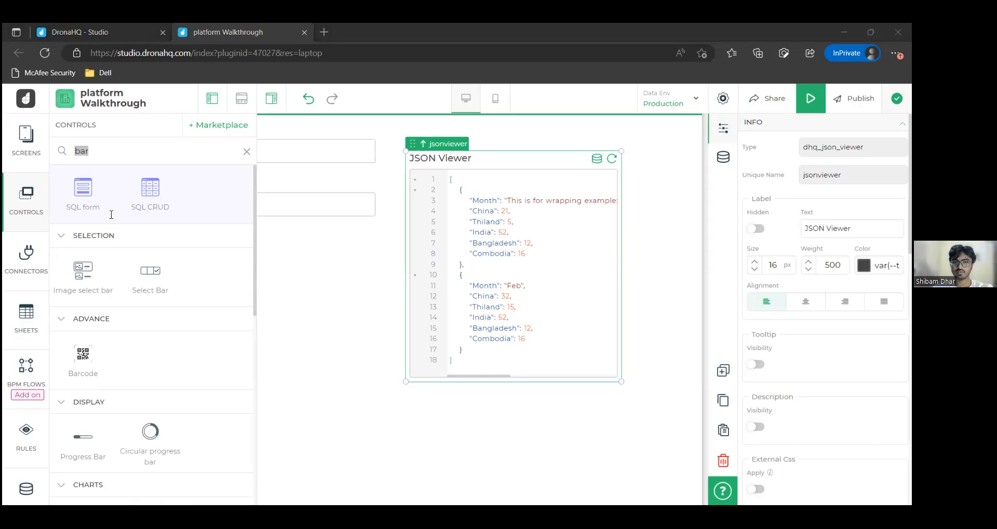
text(nfc)
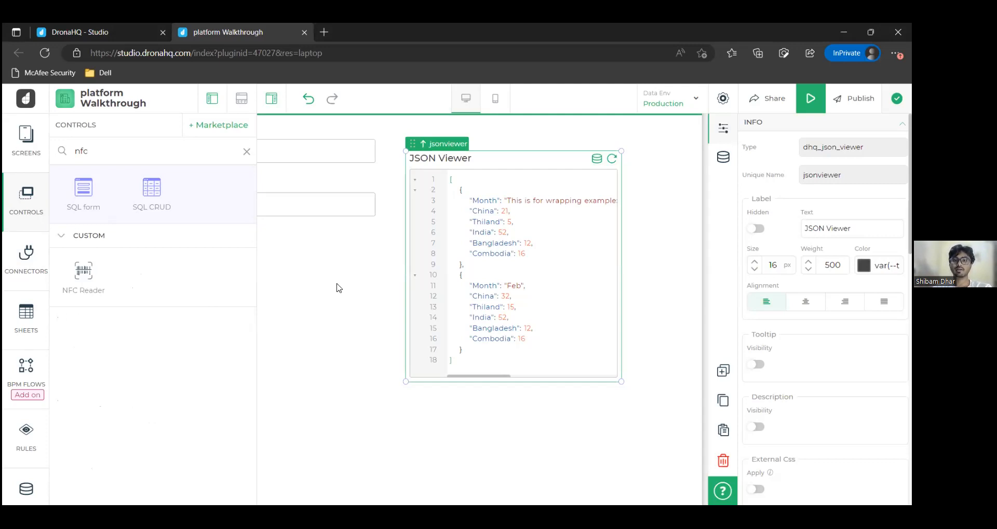
- Clear the control search and look through the Featured controls
click(248, 153)
click(104, 235)
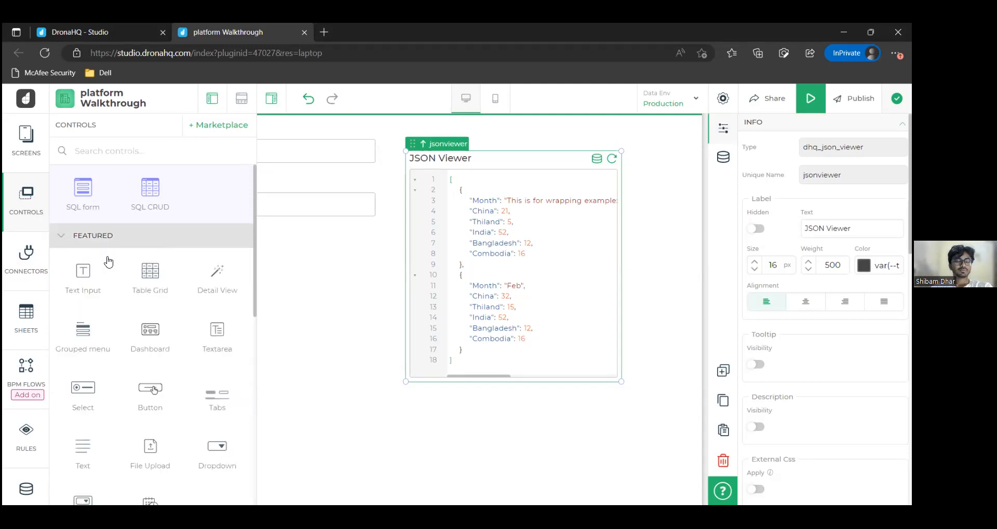
scroll(108, 262, down, 2)
scroll(138, 408, up, 2)
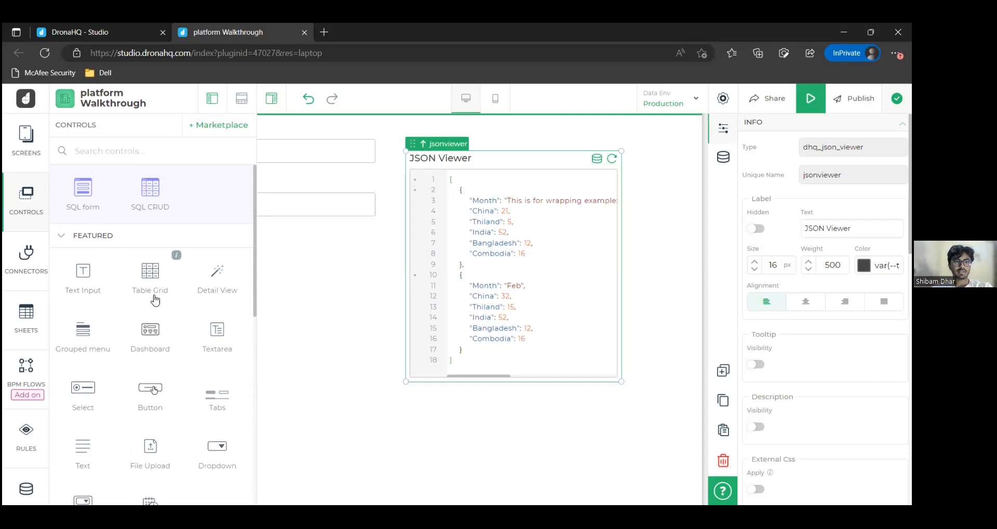
scroll(154, 300, down, 3)
scroll(155, 300, up, 2)
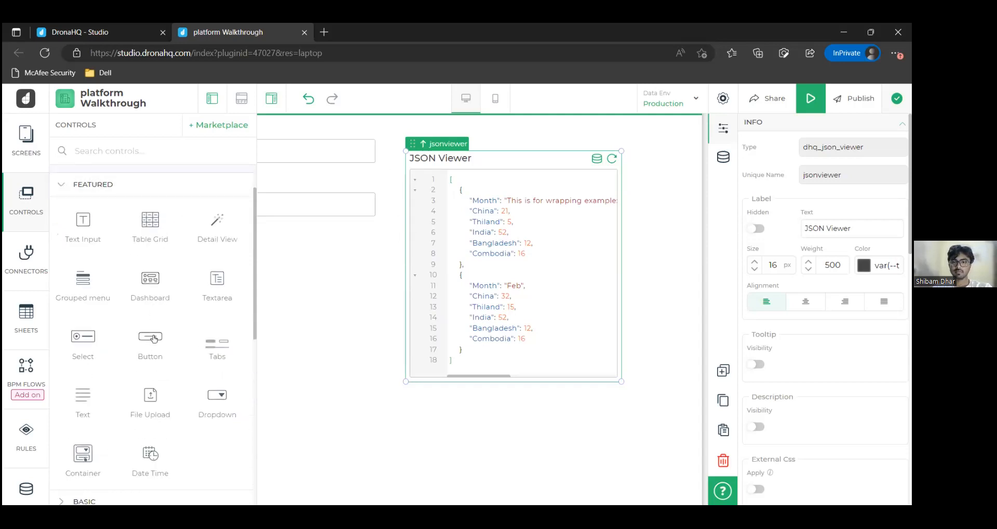
- Delete the JSON Viewer, Heading and Profile controls, leaving only the Text Input and Numeric fields on the screen
click(722, 462)
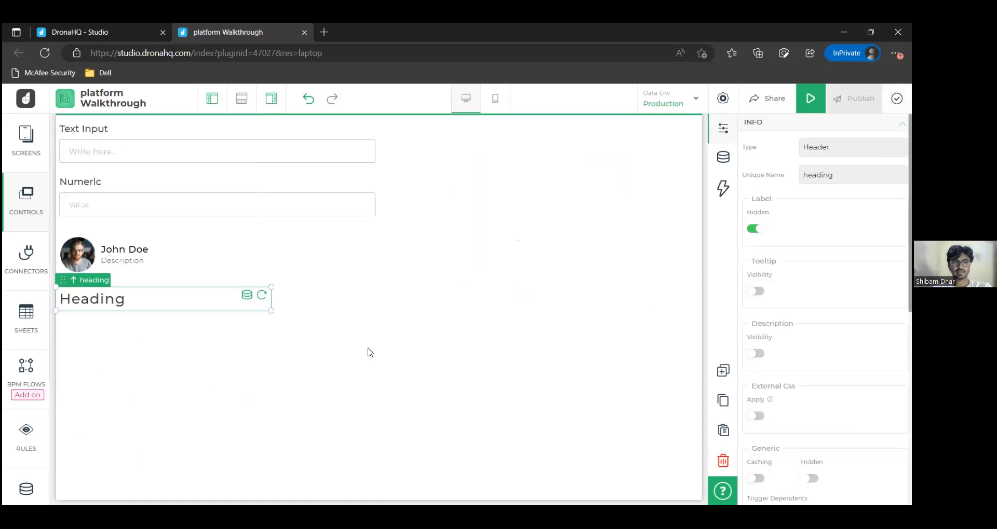
click(727, 465)
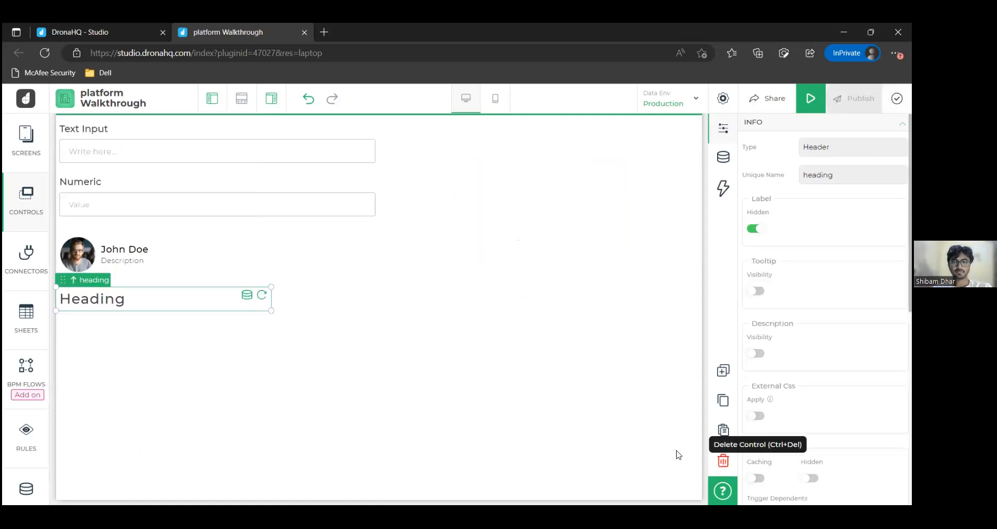
click(723, 462)
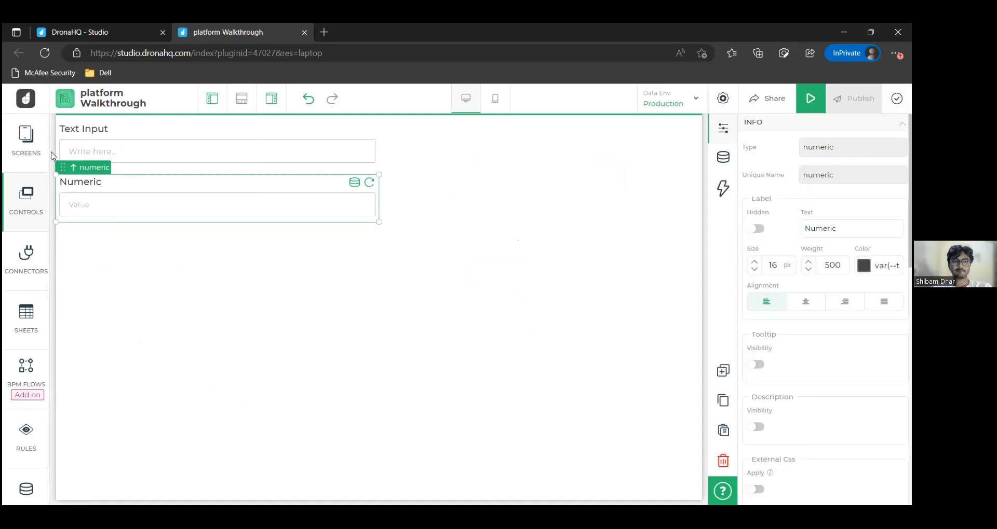
- Add a Table Grid below the Numeric field, shift it sideways, widen it at its left edge and select it
click(26, 197)
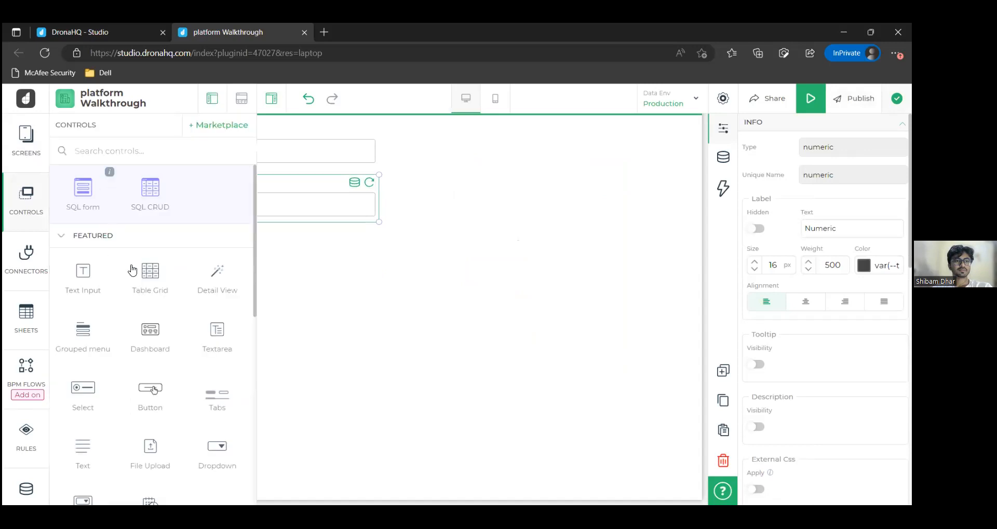
drag(158, 283, 315, 294)
drag(398, 281, 280, 249)
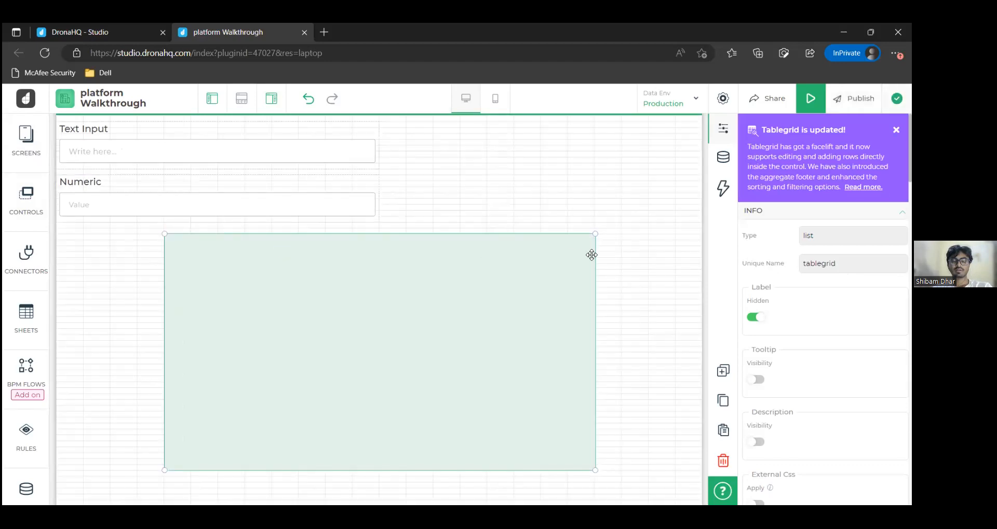
drag(591, 258, 618, 257)
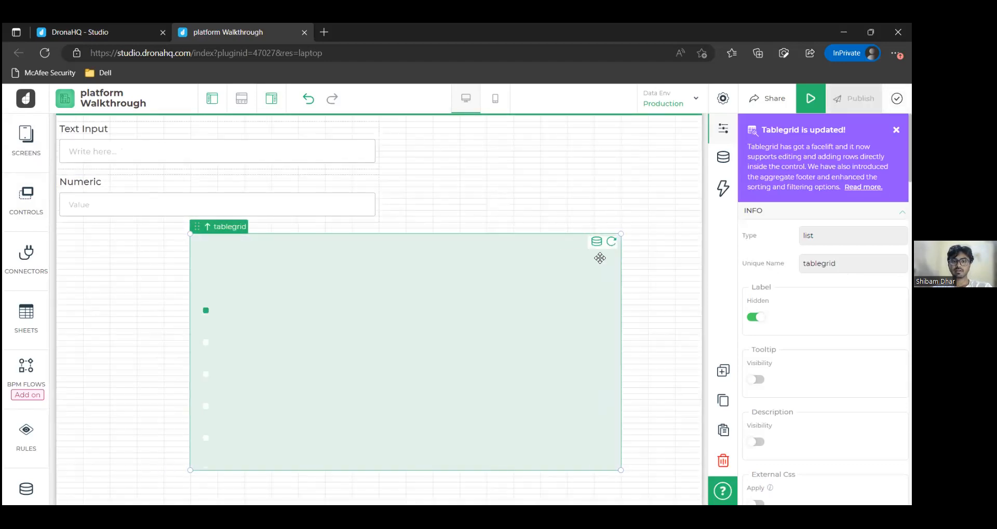
drag(191, 293, 156, 294)
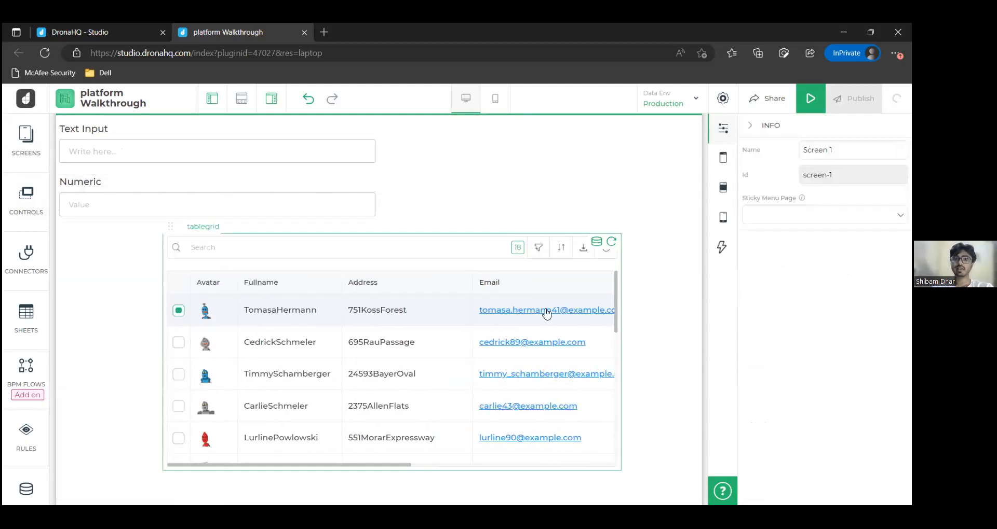
click(562, 283)
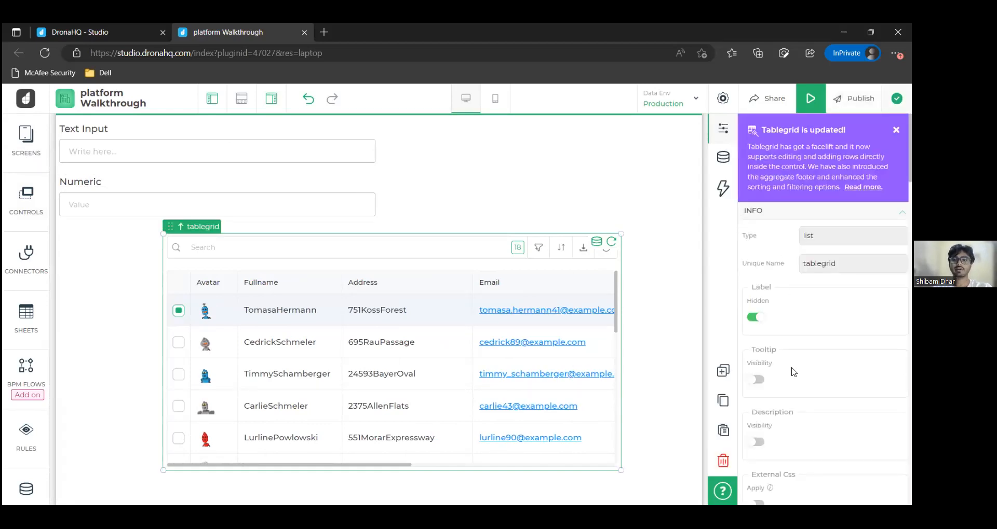
scroll(794, 370, down, 1)
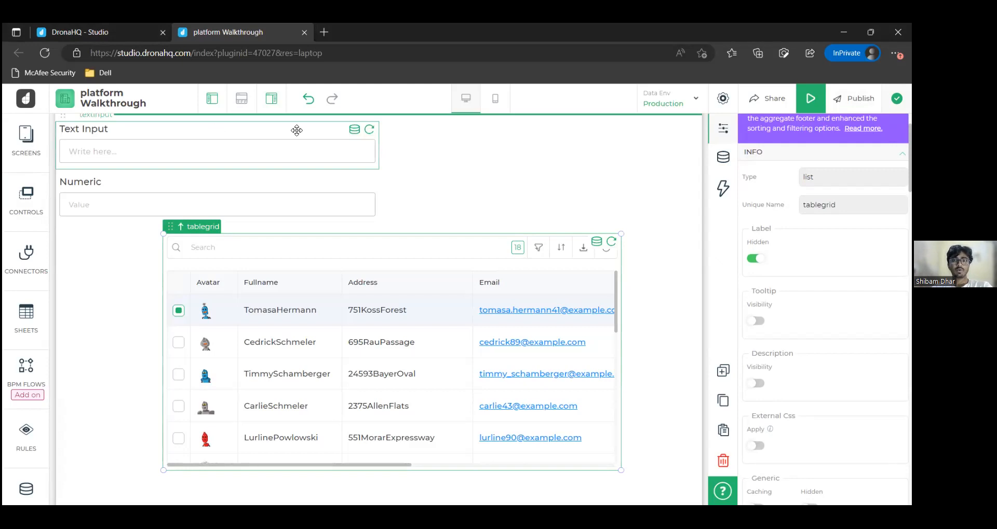
- Add a new blank screen to the app
click(32, 139)
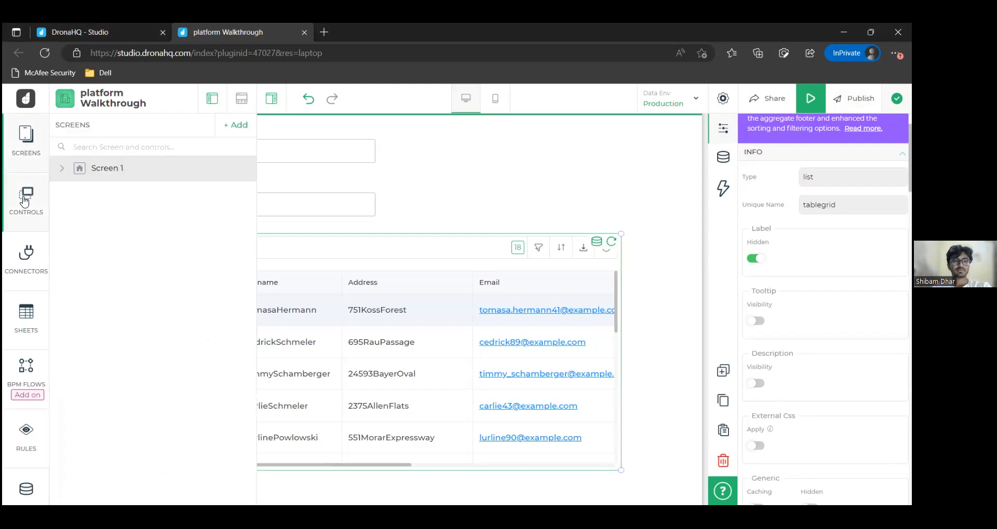
click(24, 204)
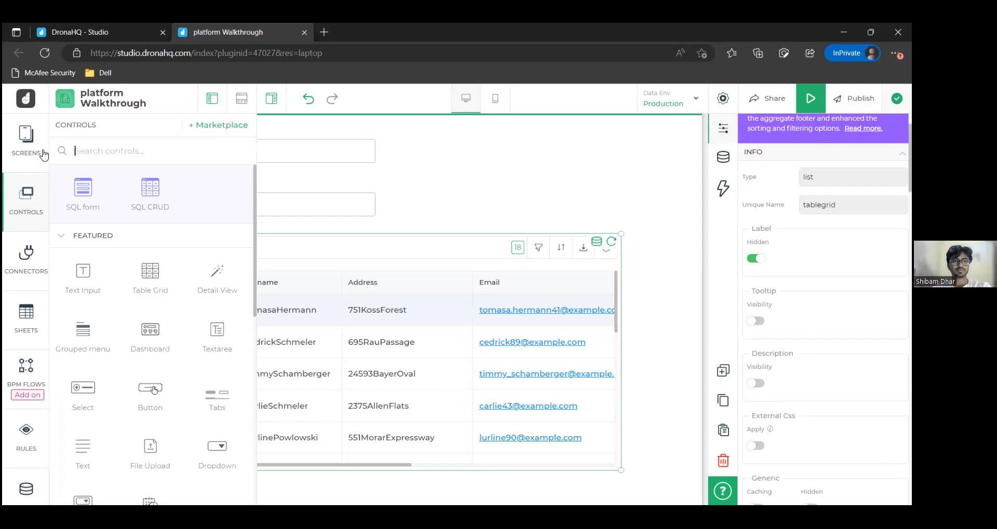
click(44, 155)
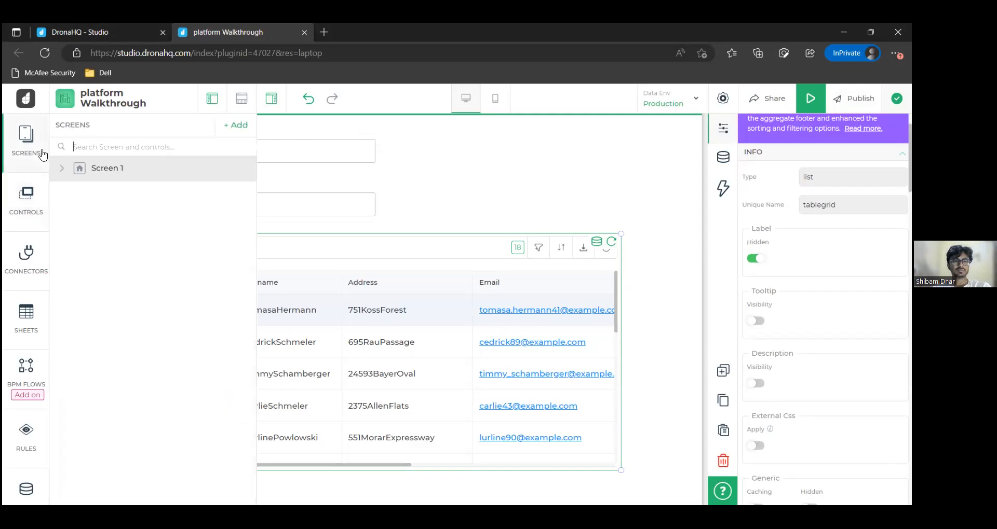
click(234, 127)
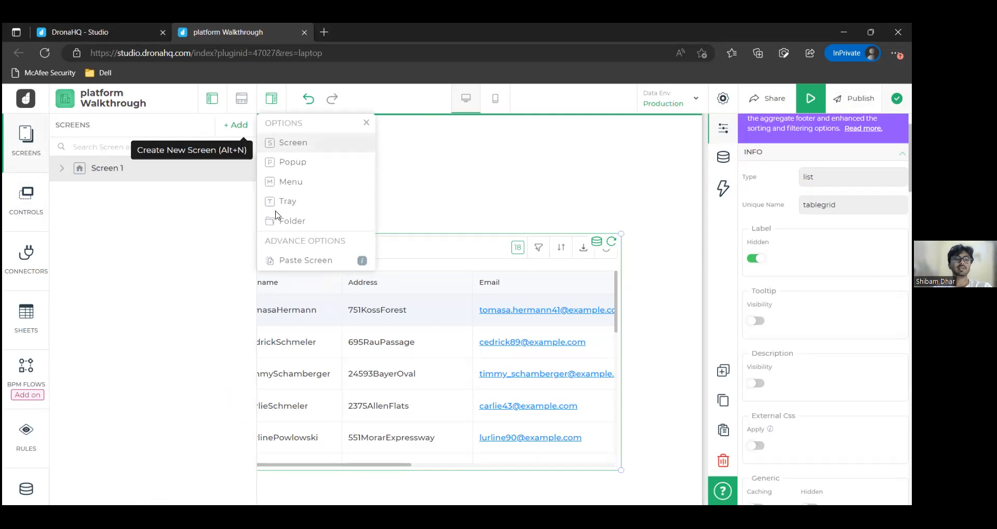
key(alt+n)
- Search the control library for "cha" and place a Charts control in the upper part of Screen 2
click(19, 202)
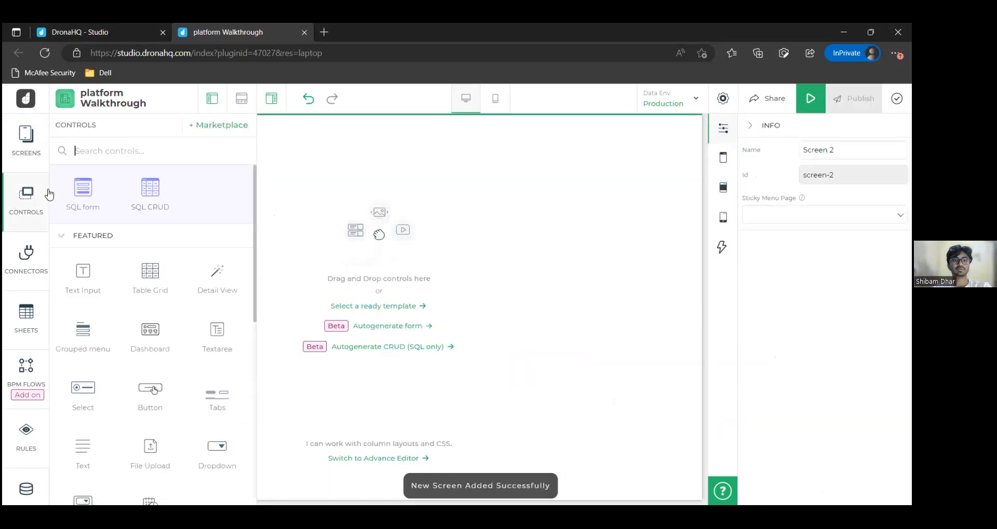
click(165, 153)
text(cha)
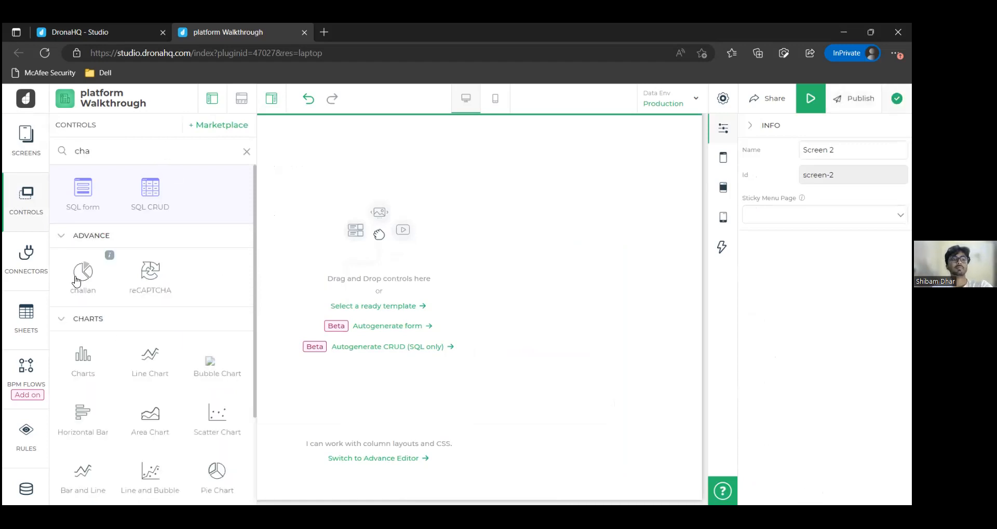
scroll(119, 345, down, 2)
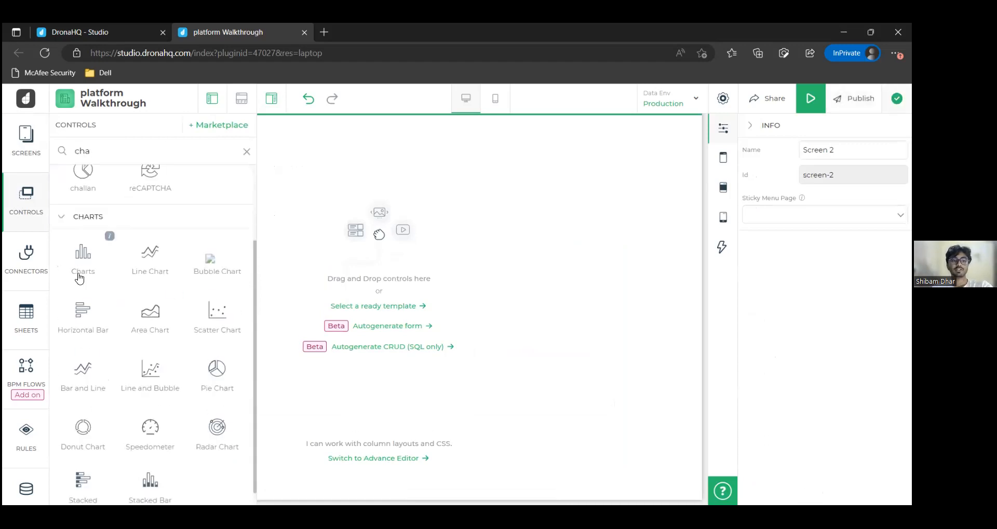
drag(82, 262, 275, 162)
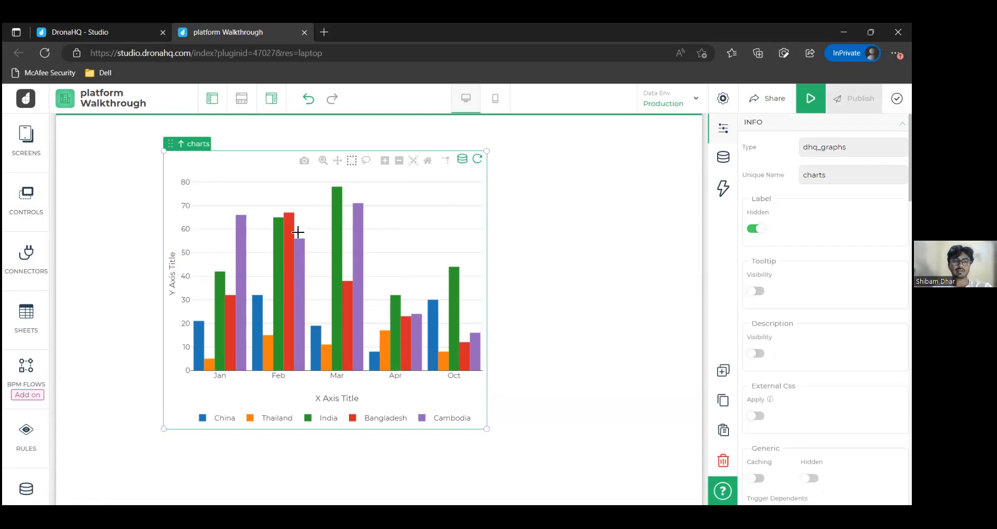
- Search the control library for "dat" and place a Data Store control beside the upper part of the chart
click(26, 199)
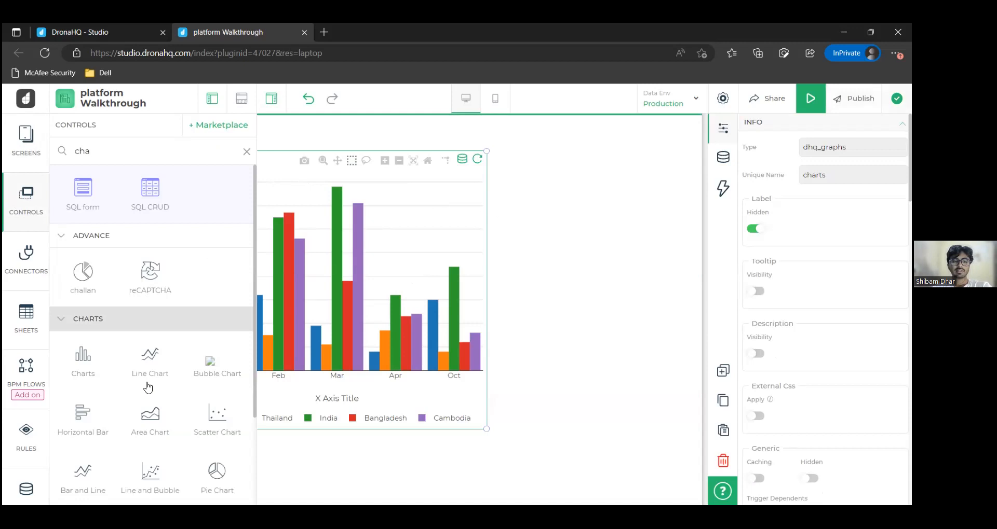
scroll(148, 435, down, 2)
scroll(147, 435, down, 1)
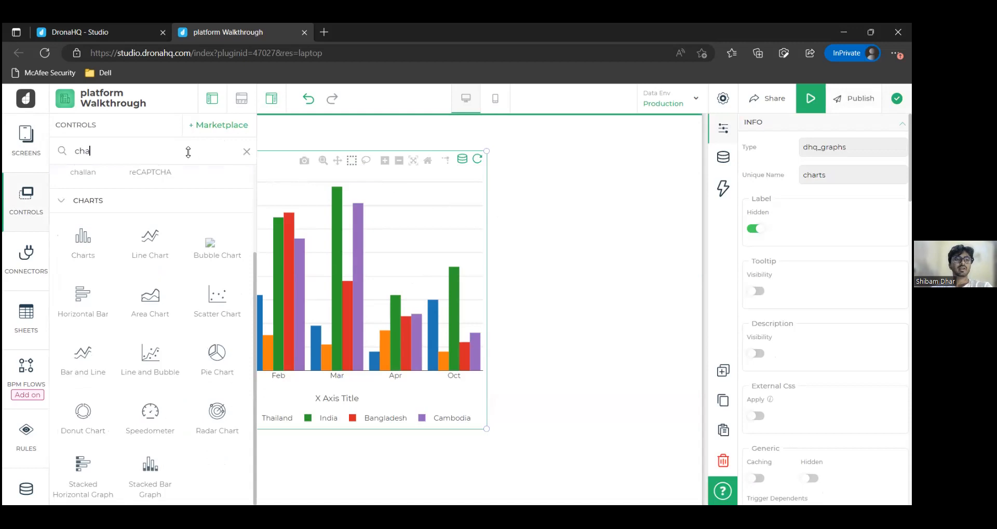
key(BackSpace)
key(BackSpace)
key(BackSpace)
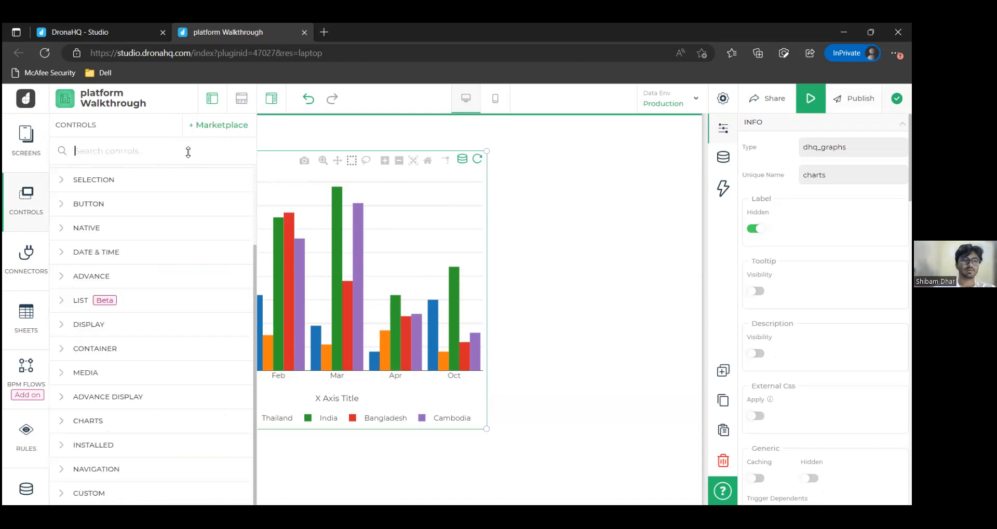
text(cat)
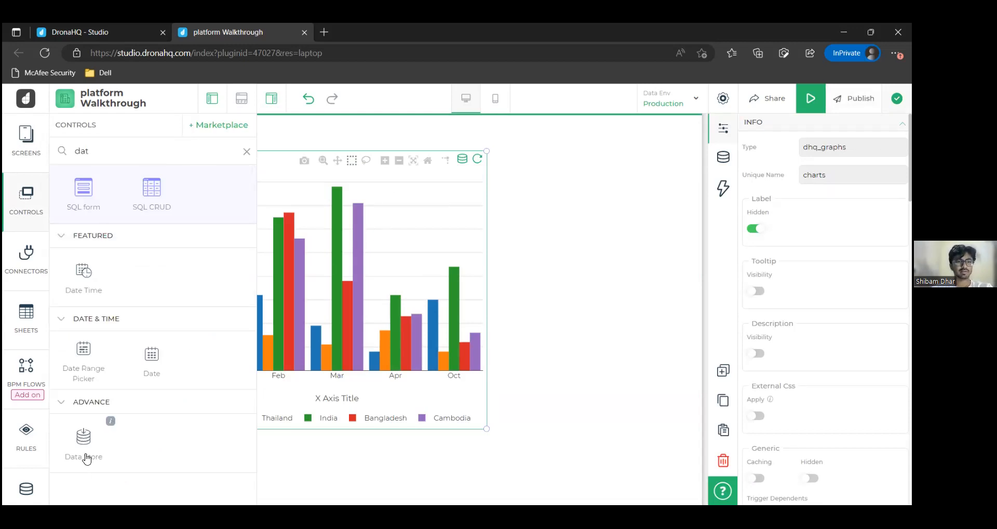
drag(79, 438, 574, 255)
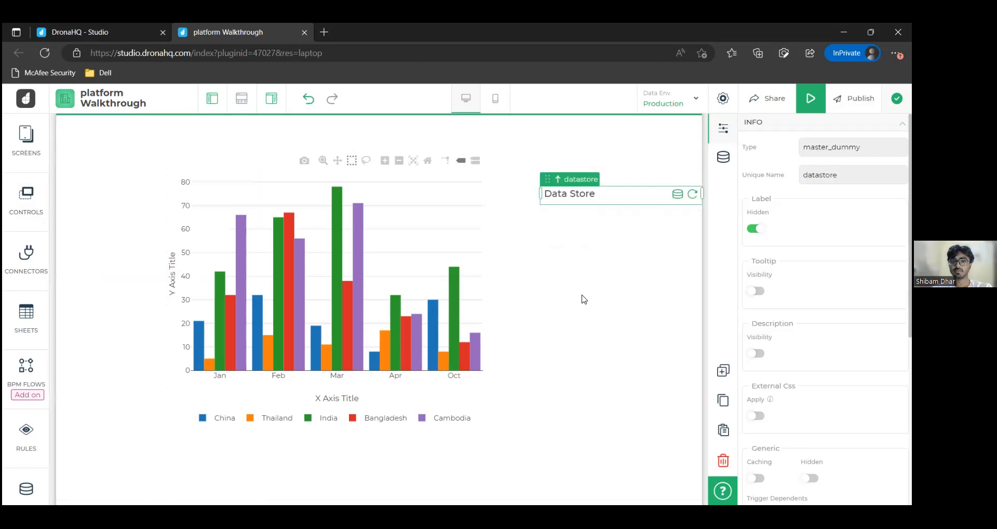
drag(589, 202, 577, 205)
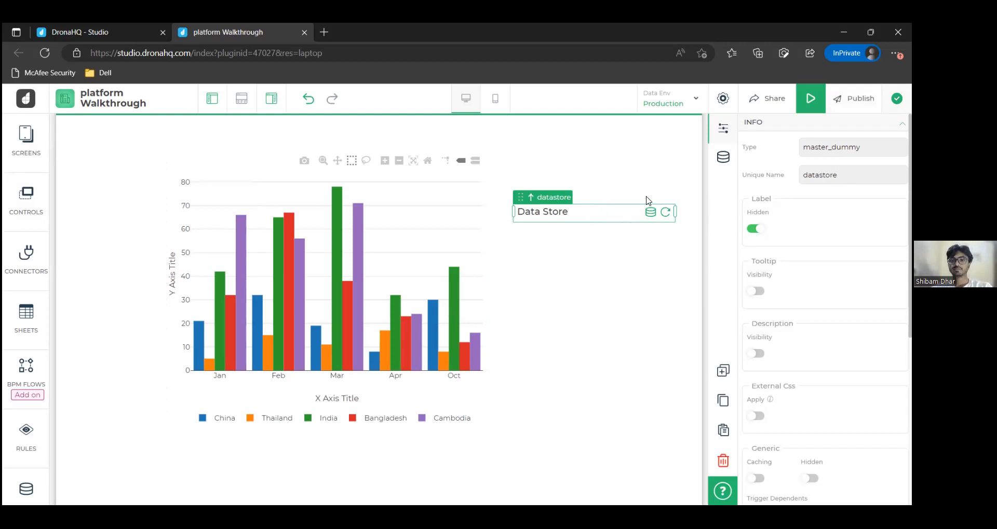
- Examine the Data Store's data binding sources, including the options for binding from other controls
click(732, 161)
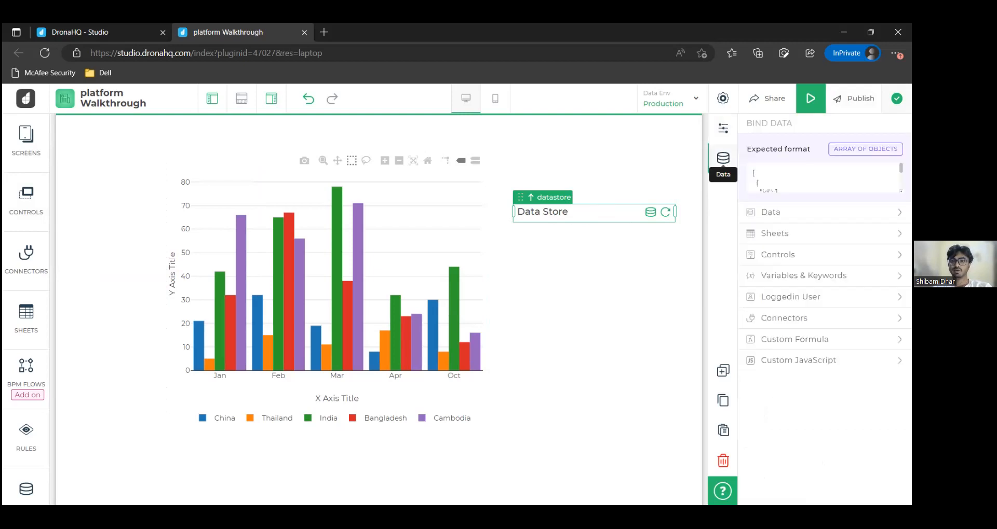
click(813, 263)
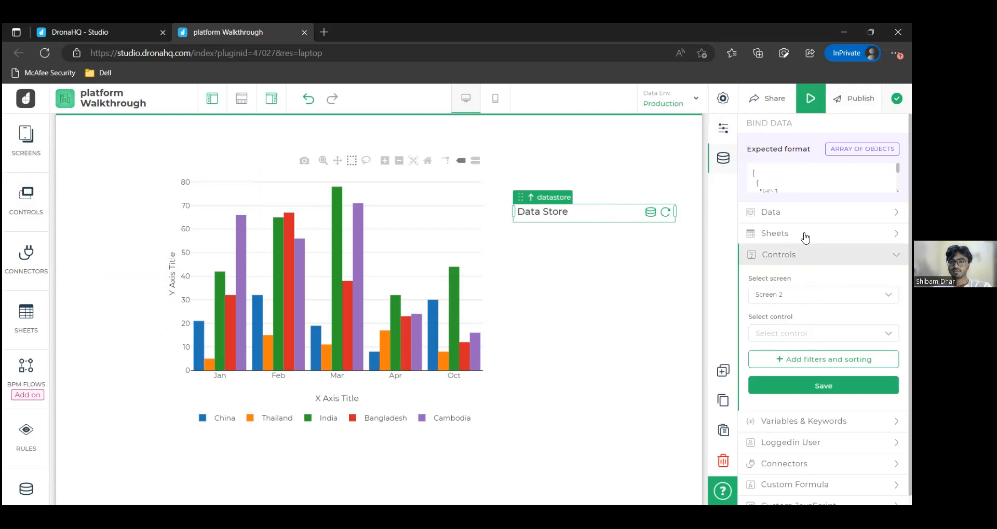
click(798, 255)
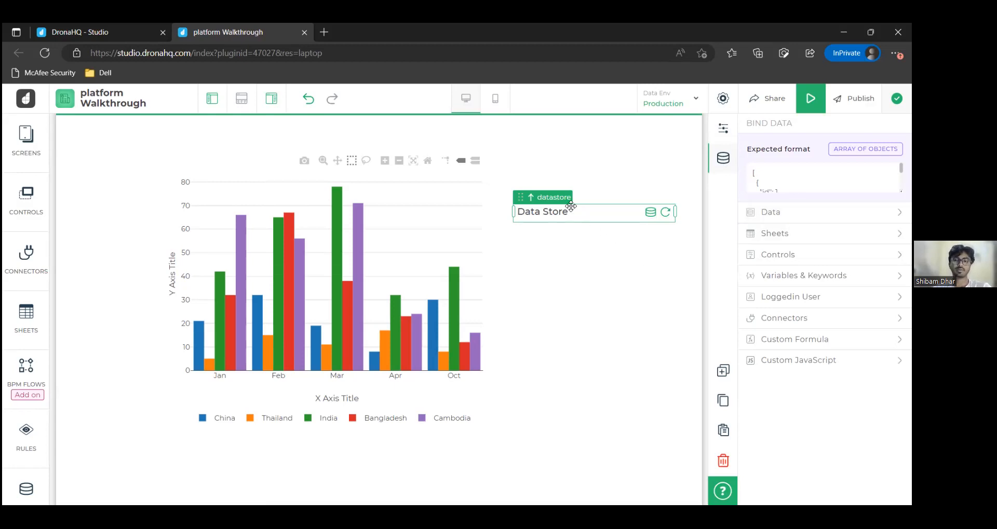
- Return to Screen 1 and select its table grid
click(36, 198)
click(16, 146)
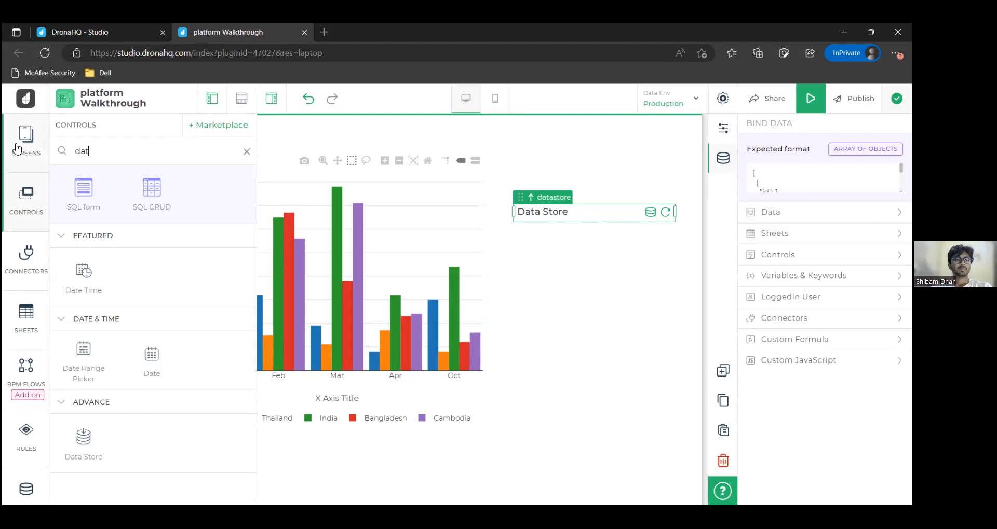
click(100, 171)
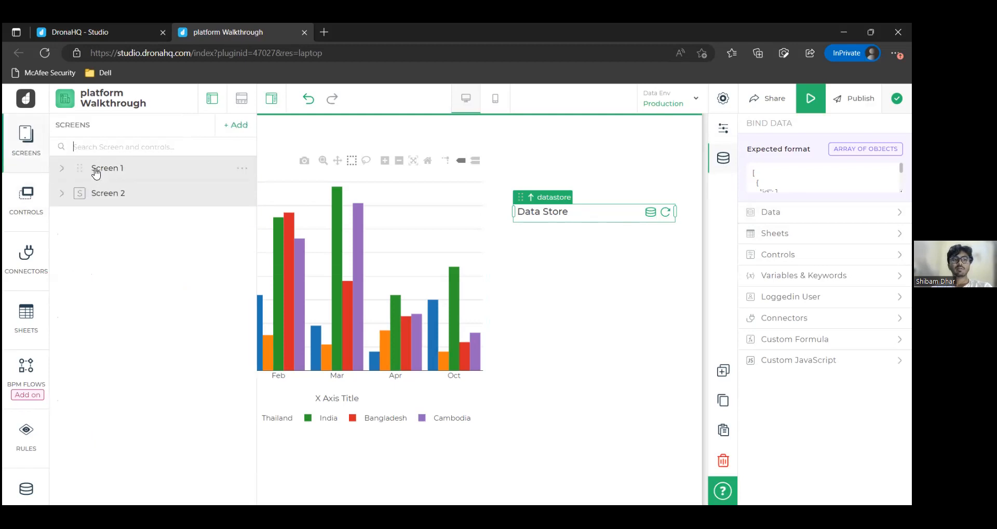
click(26, 153)
click(472, 260)
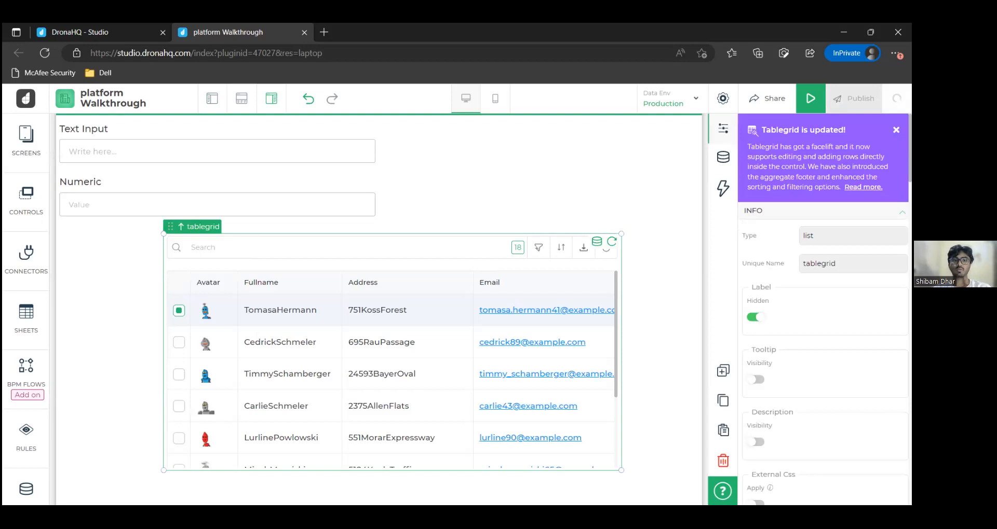
- Look through the table grid's data and property settings and enable External CSS for it
click(723, 158)
click(730, 138)
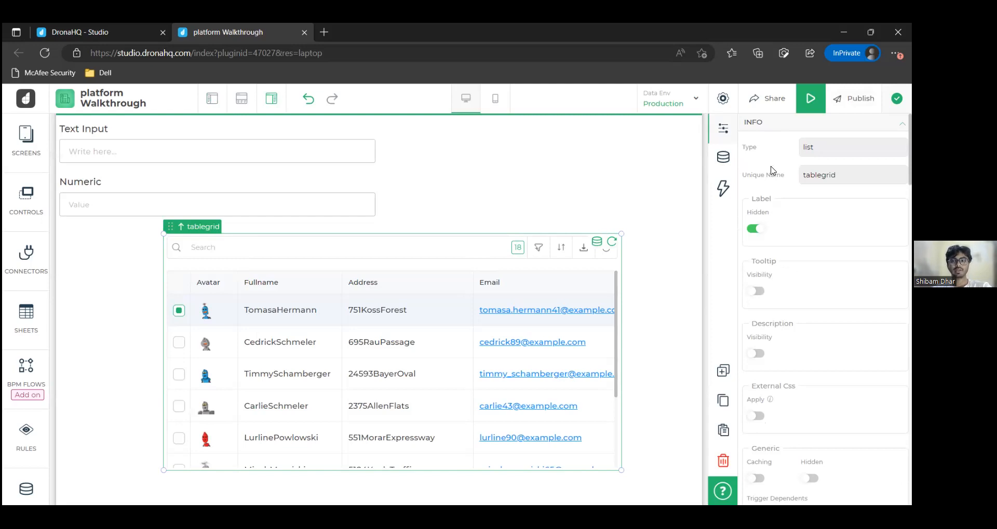
drag(743, 172, 790, 174)
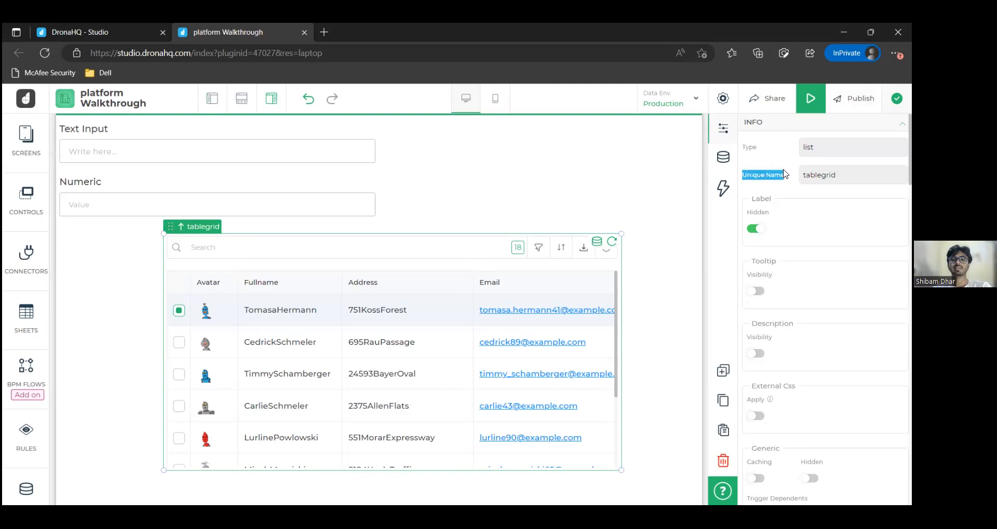
click(805, 229)
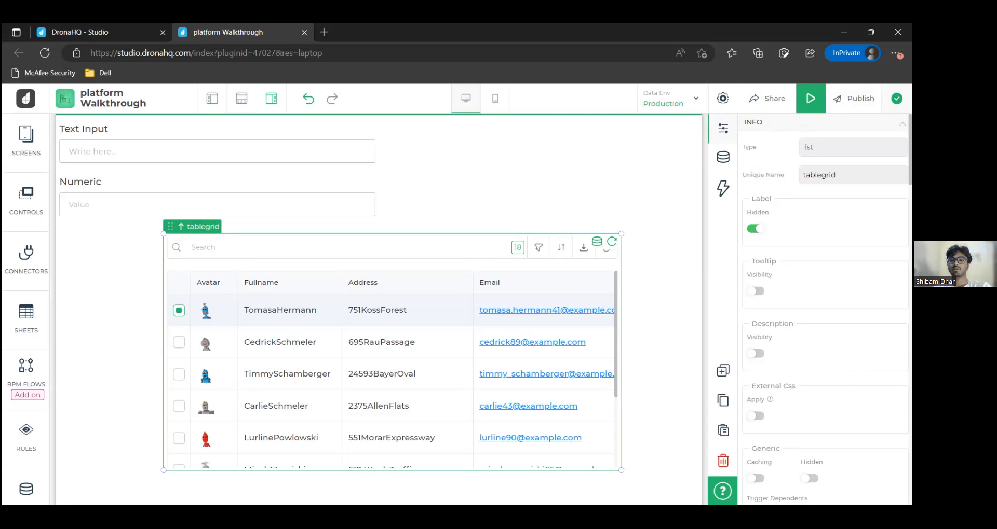
scroll(750, 173, down, 5)
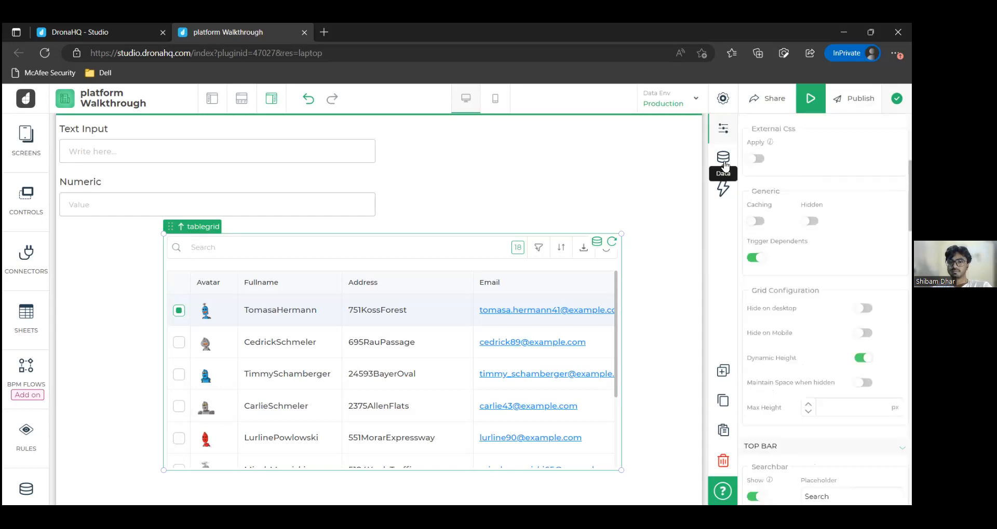
scroll(774, 231, up, 1)
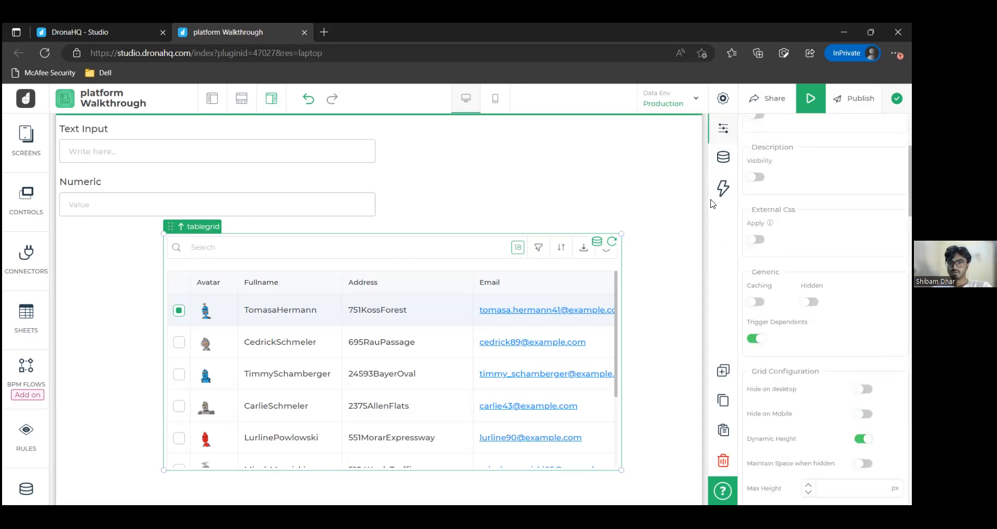
click(757, 239)
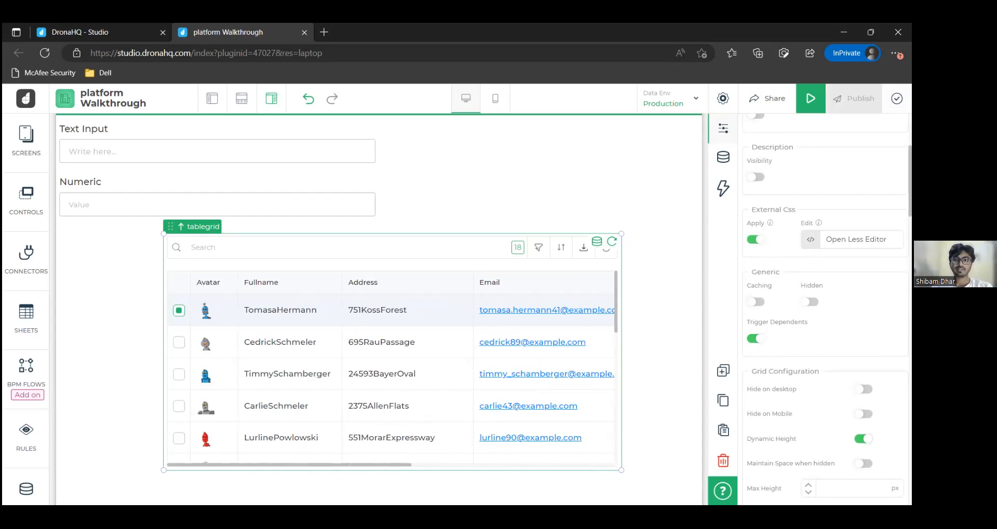
- Look through the table grid's styling properties and the selectors in its Less Editor, closing the editor without saving
scroll(811, 329, down, 15)
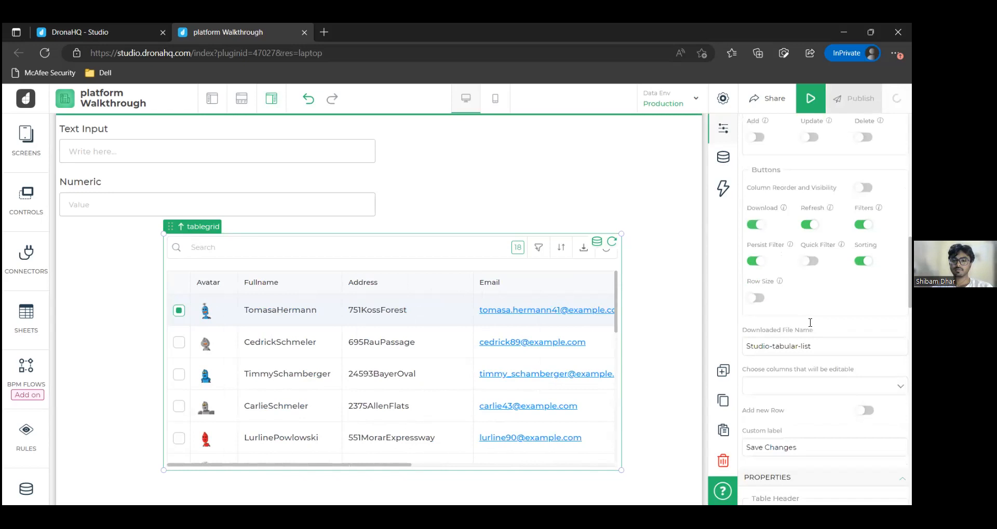
scroll(811, 330, up, 10)
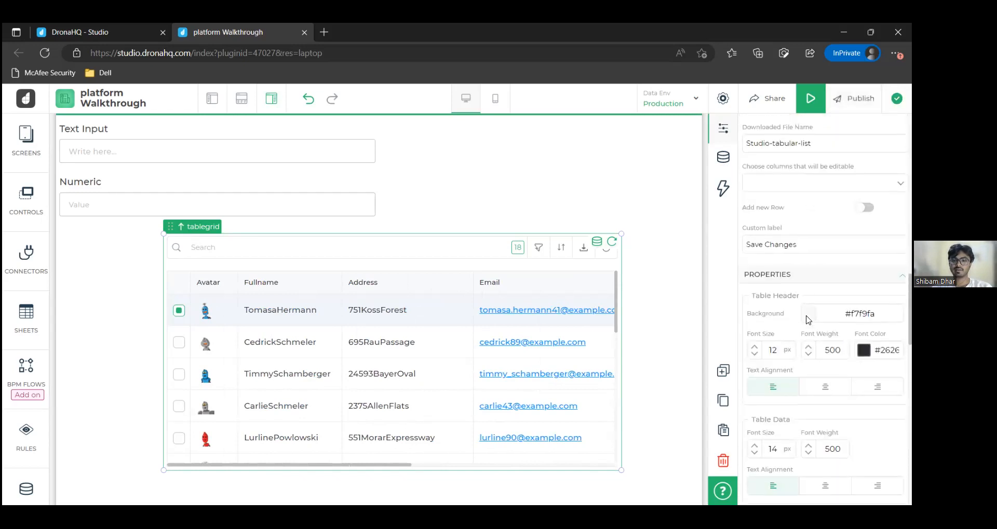
scroll(781, 314, down, 1)
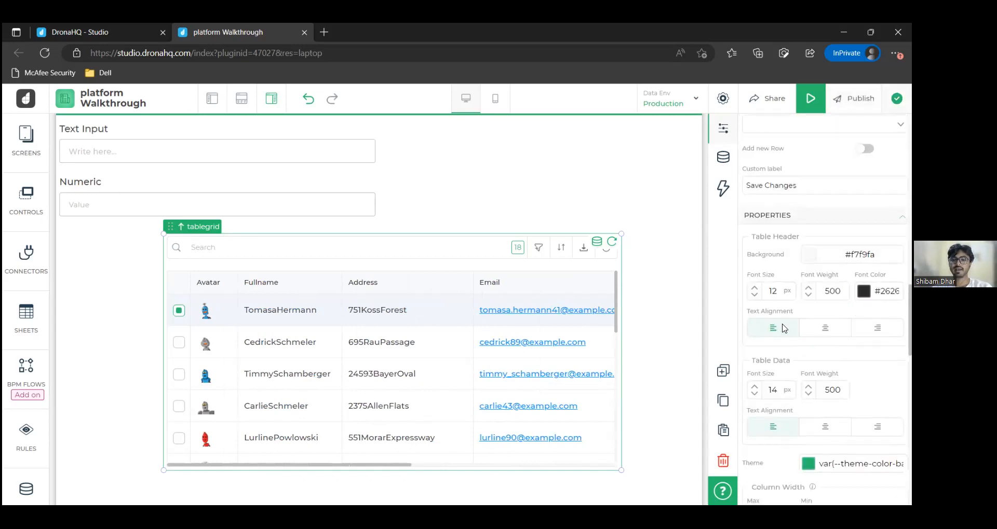
scroll(807, 402, down, 1)
scroll(806, 403, up, 8)
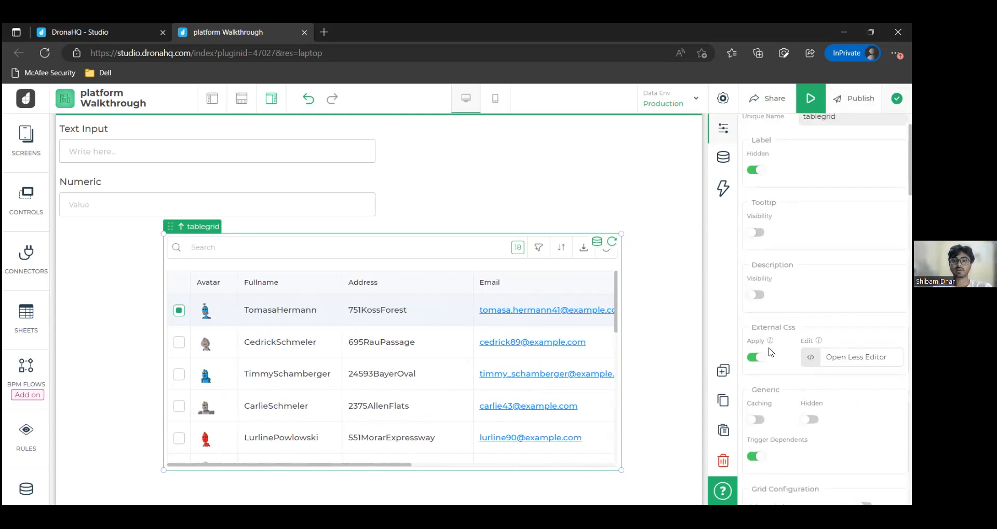
click(813, 360)
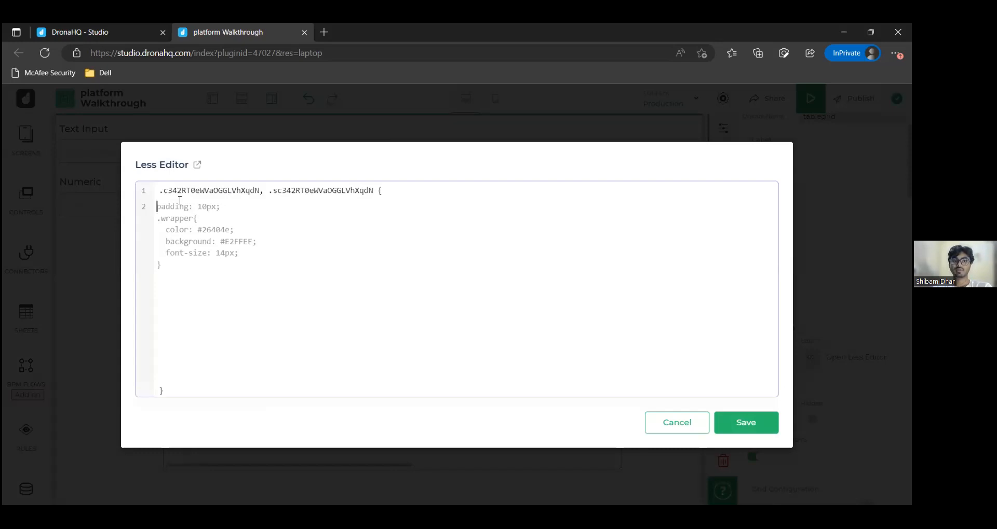
drag(168, 191, 177, 190)
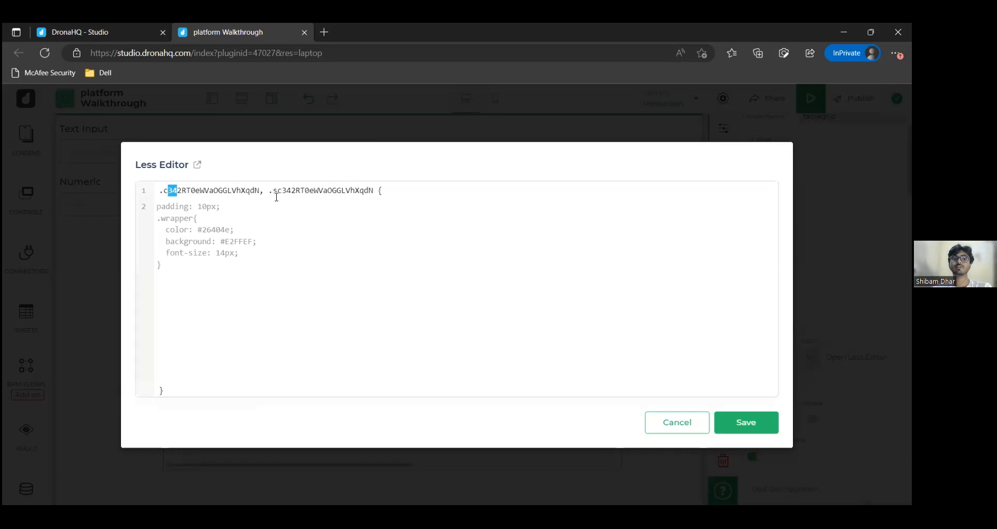
shift+click(346, 191)
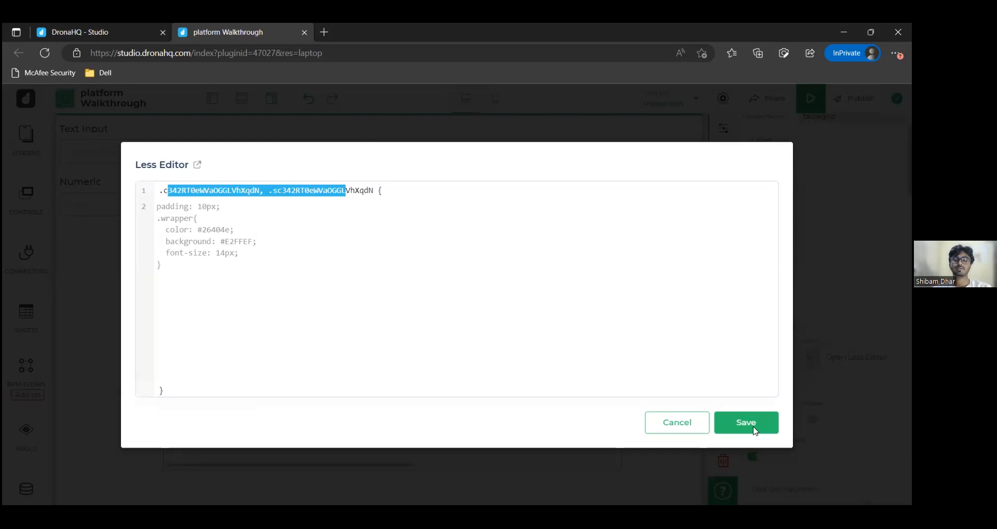
click(676, 422)
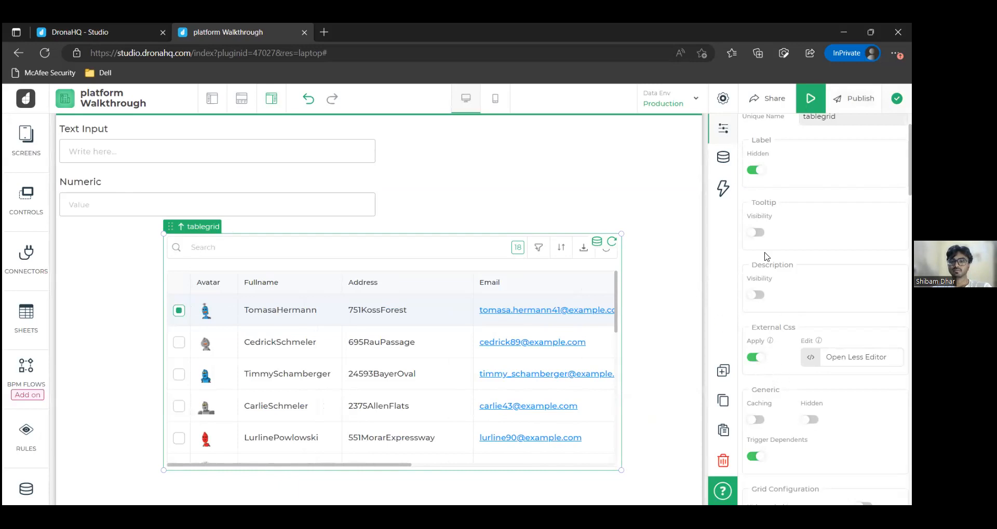
- Review the table grid's generic, grid configuration, search bar, action and button settings
scroll(800, 335, down, 3)
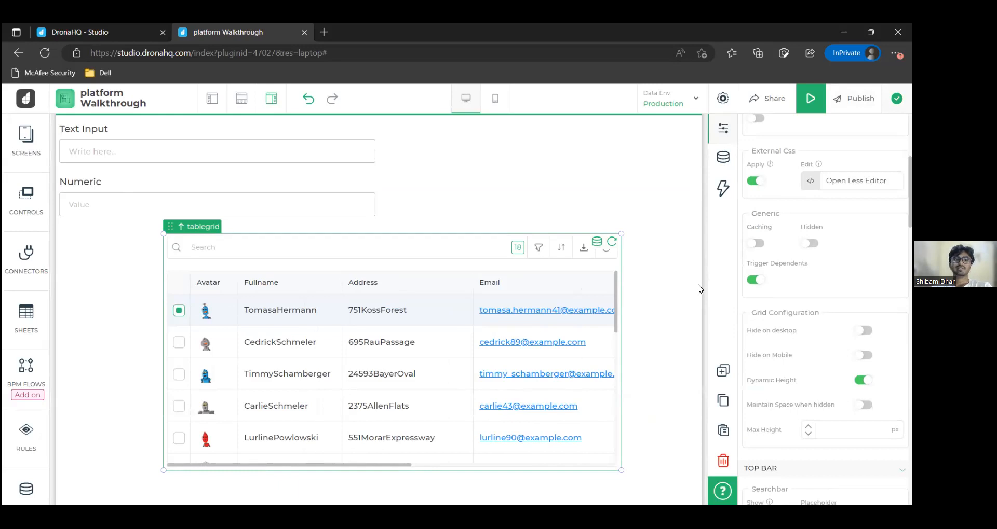
scroll(824, 312, down, 1)
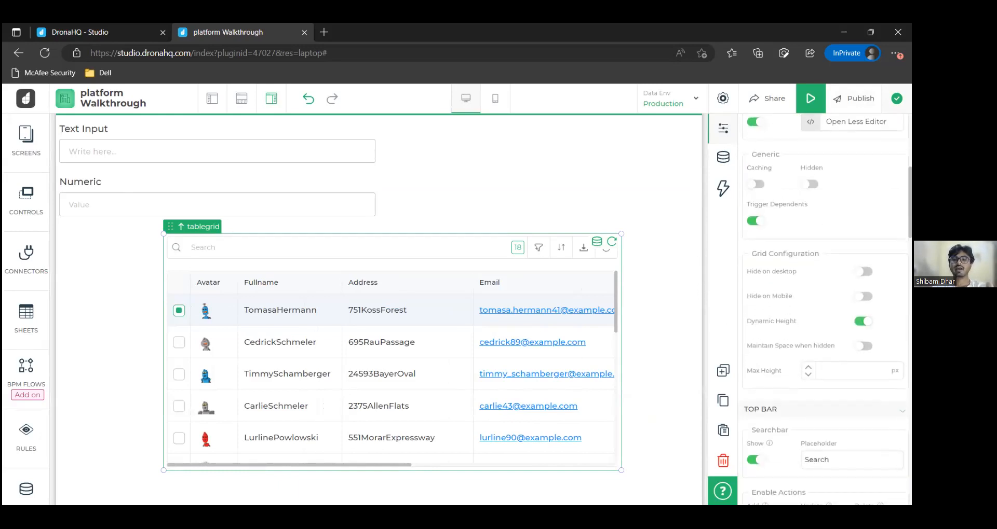
scroll(824, 312, down, 2)
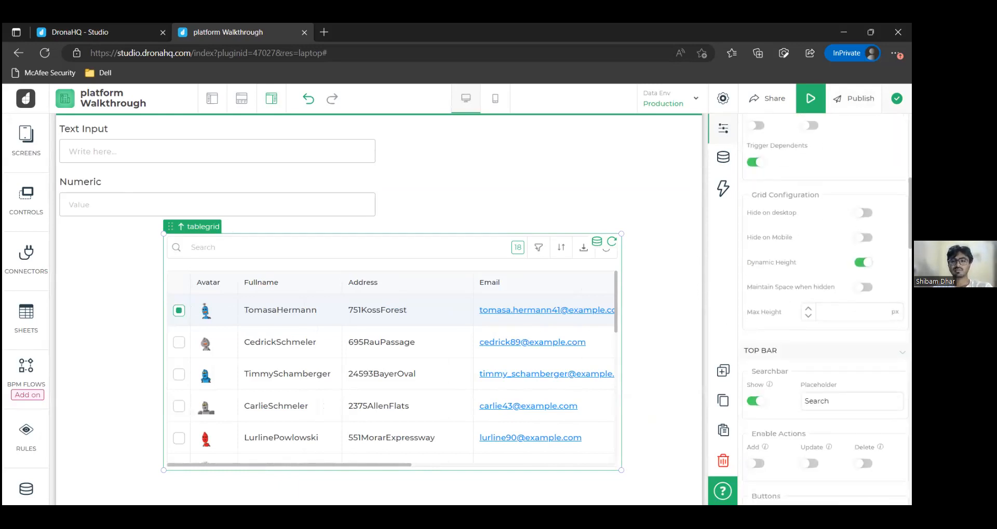
scroll(824, 312, down, 2)
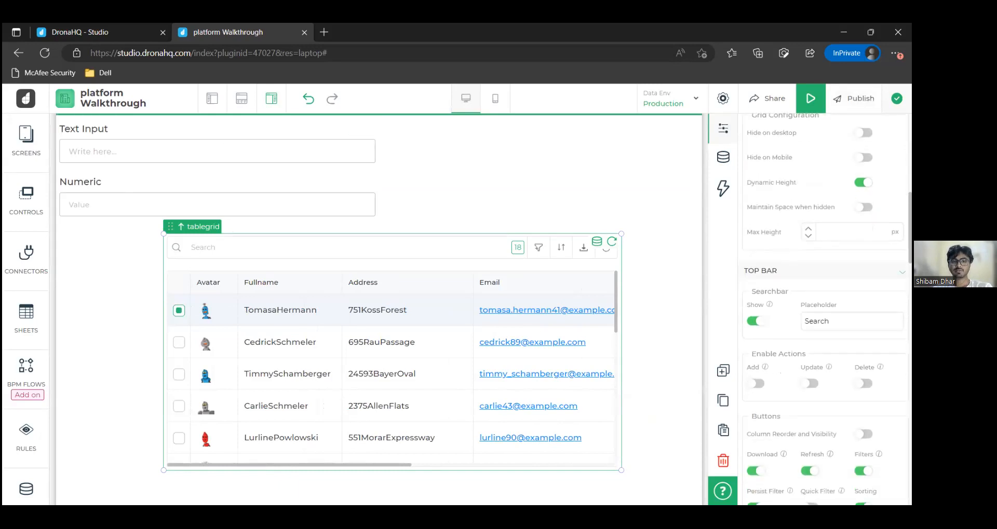
scroll(825, 312, up, 1)
scroll(824, 311, down, 2)
scroll(824, 311, up, 1)
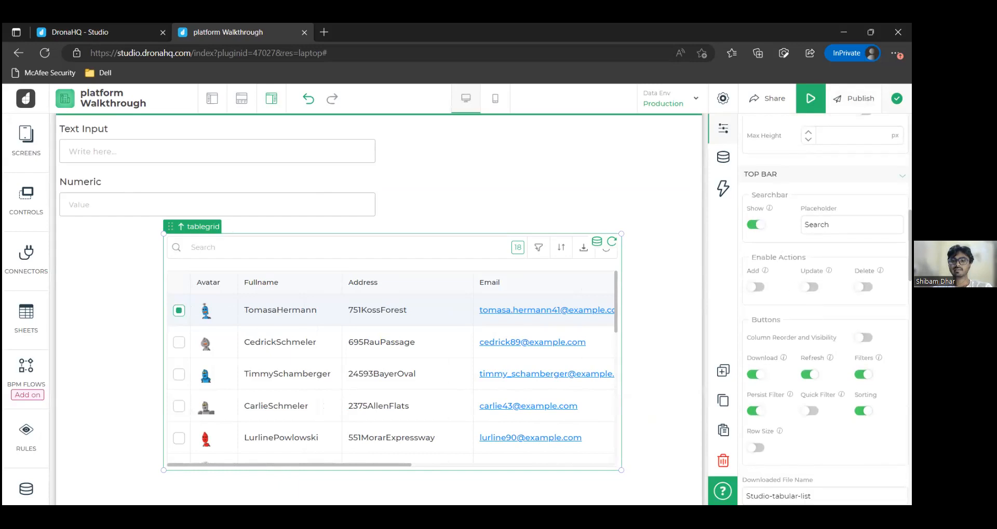
scroll(809, 301, down, 2)
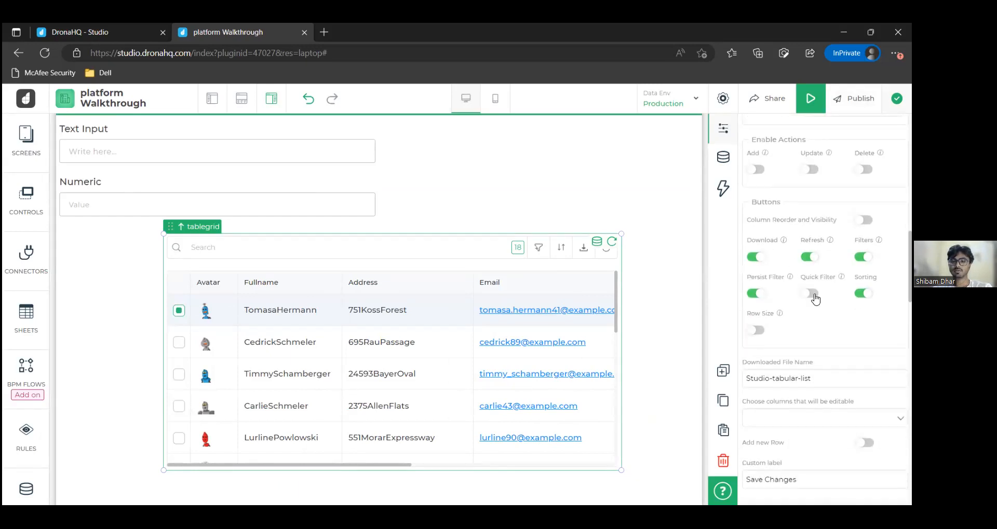
scroll(813, 301, down, 1)
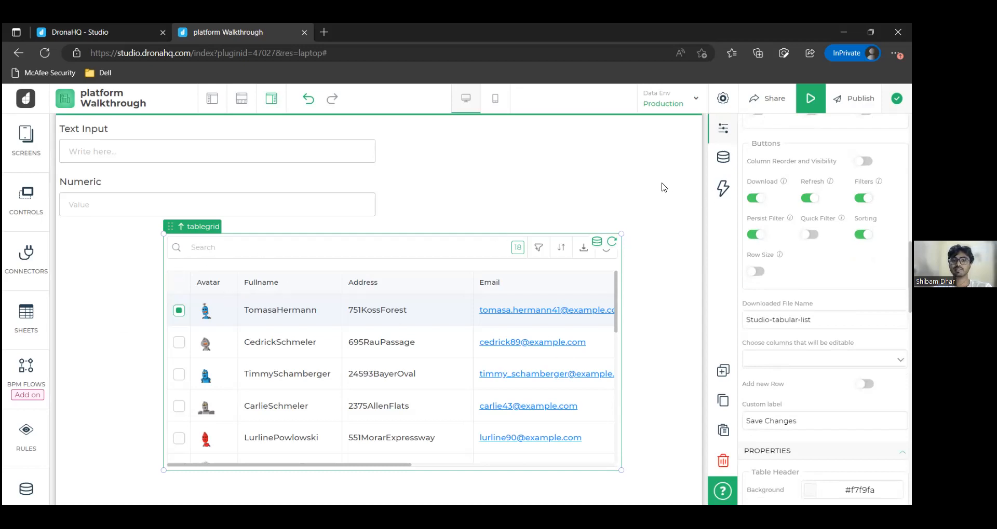
key(Escape)
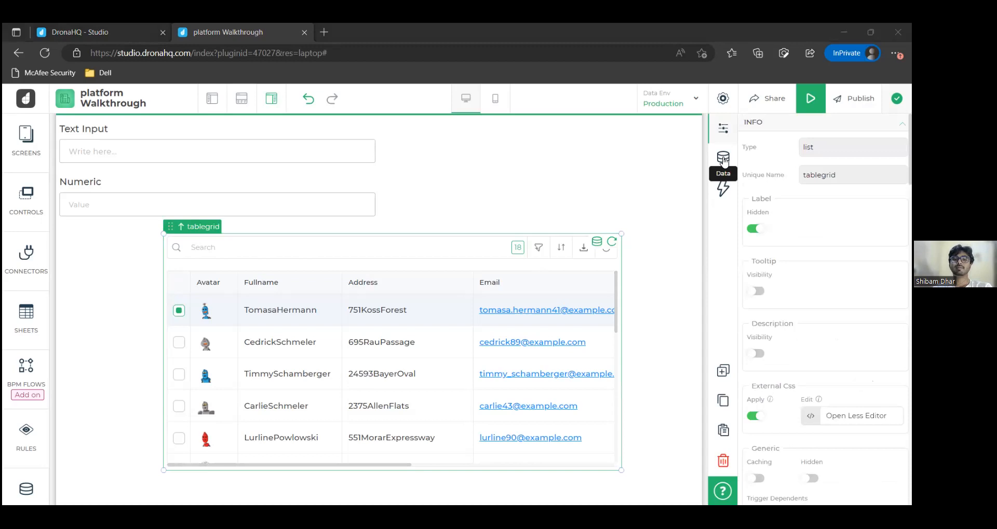
- Examine the table grid's data binding sources and the contents of its Data source
click(723, 161)
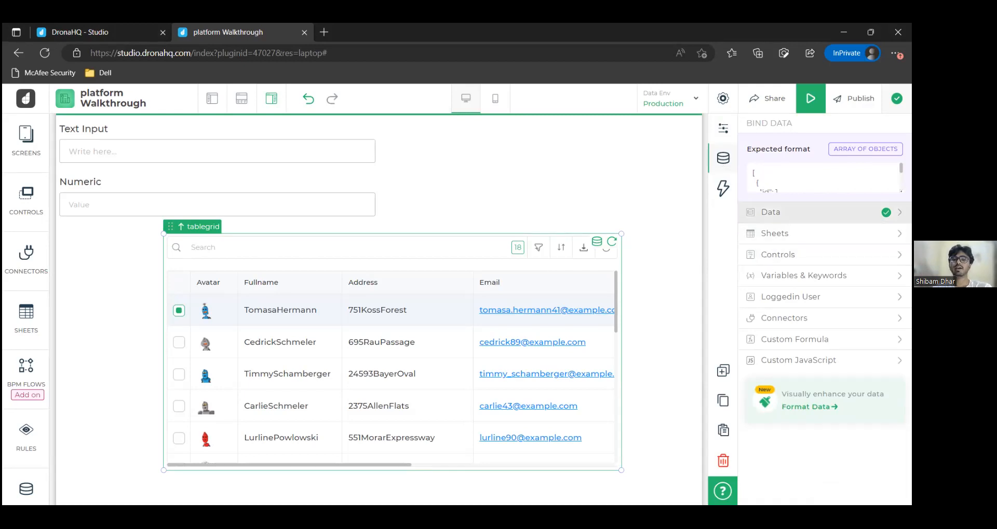
click(770, 212)
scroll(823, 373, down, 5)
click(802, 212)
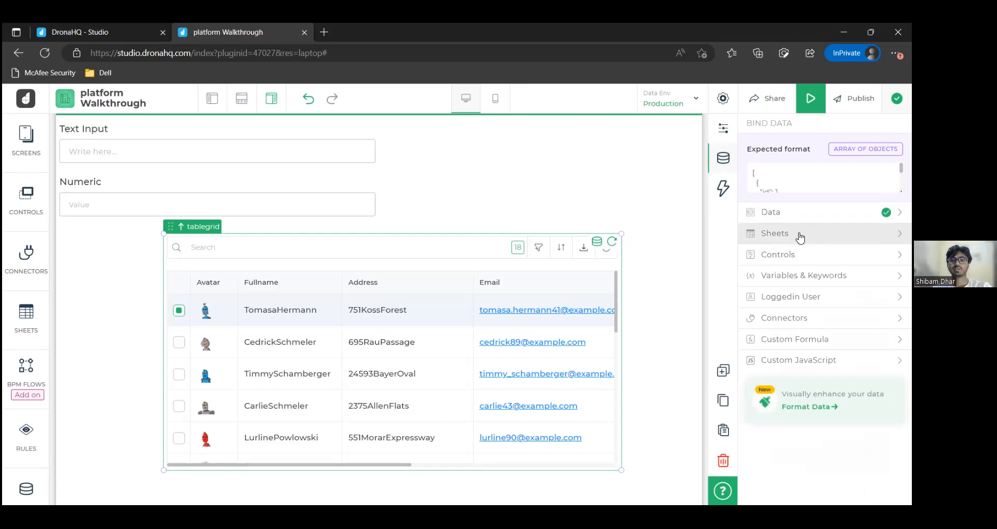
- Choose the formatTest sheet as a binding source for the table grid without saving the formula
click(802, 237)
click(801, 274)
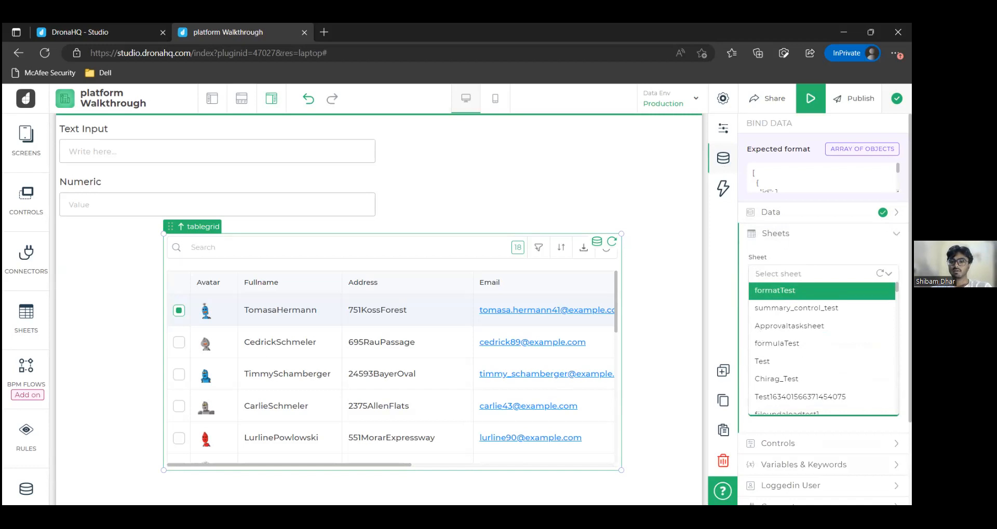
click(779, 253)
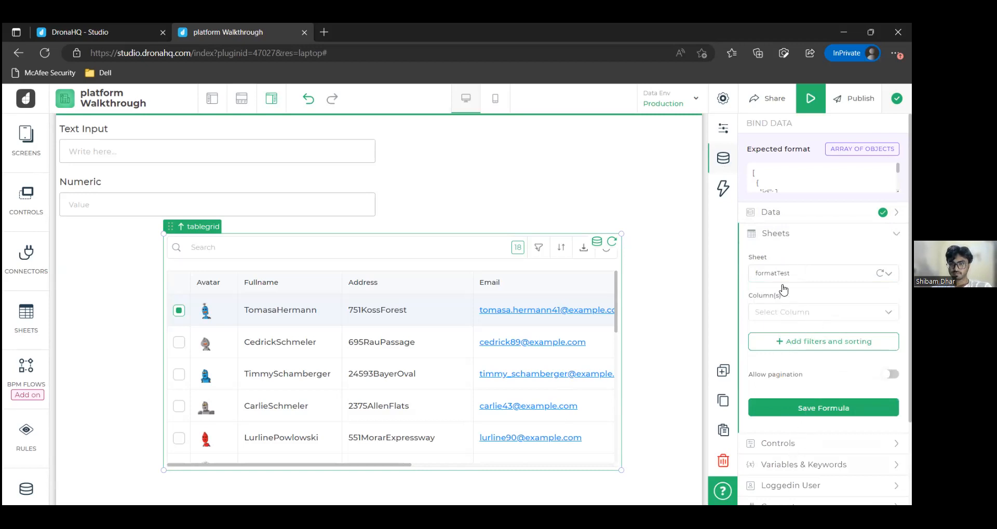
- Choose the textinput control on Screen 1 as a binding source for the table grid without saving it
scroll(784, 291, down, 2)
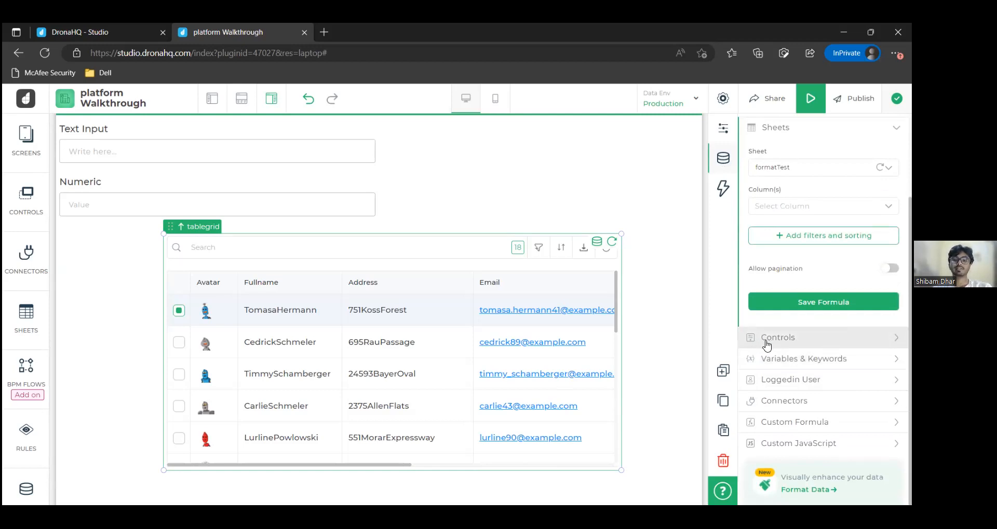
click(765, 343)
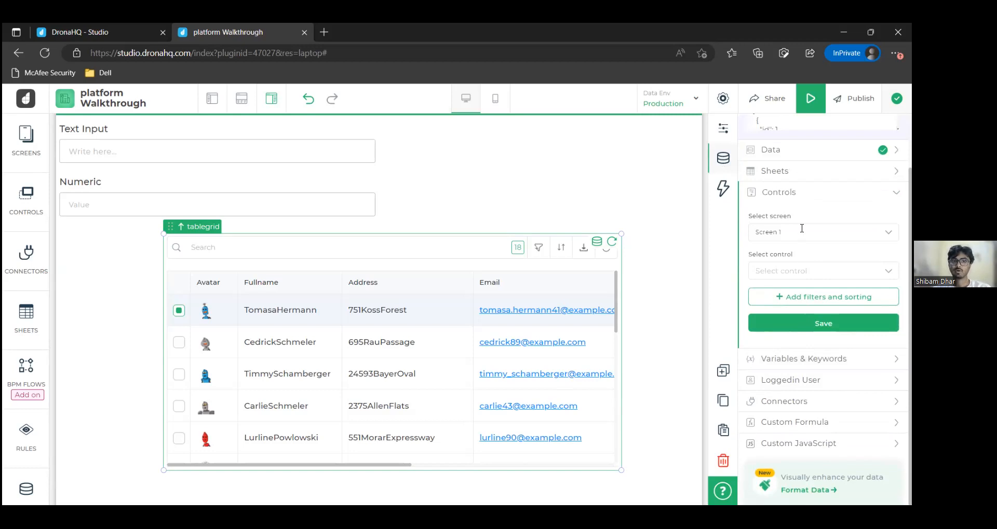
click(786, 272)
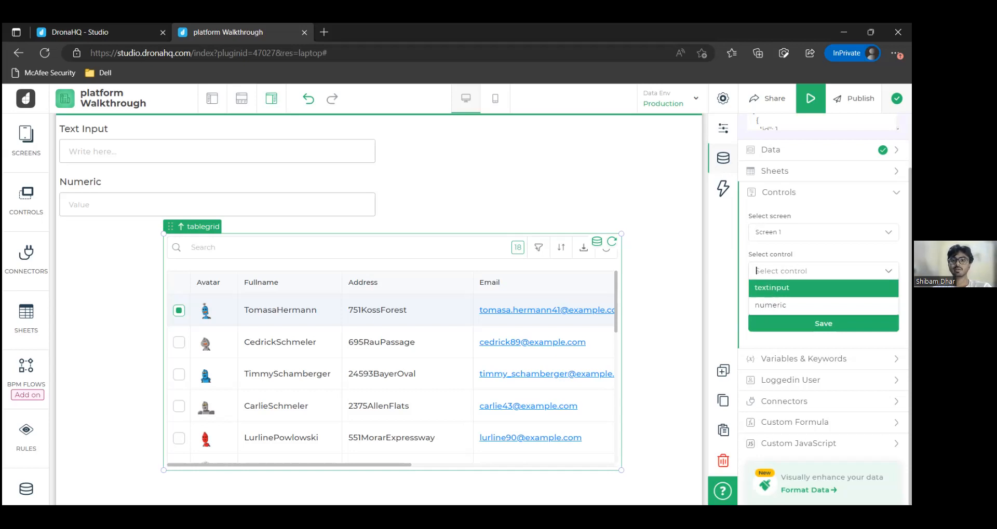
key(Return)
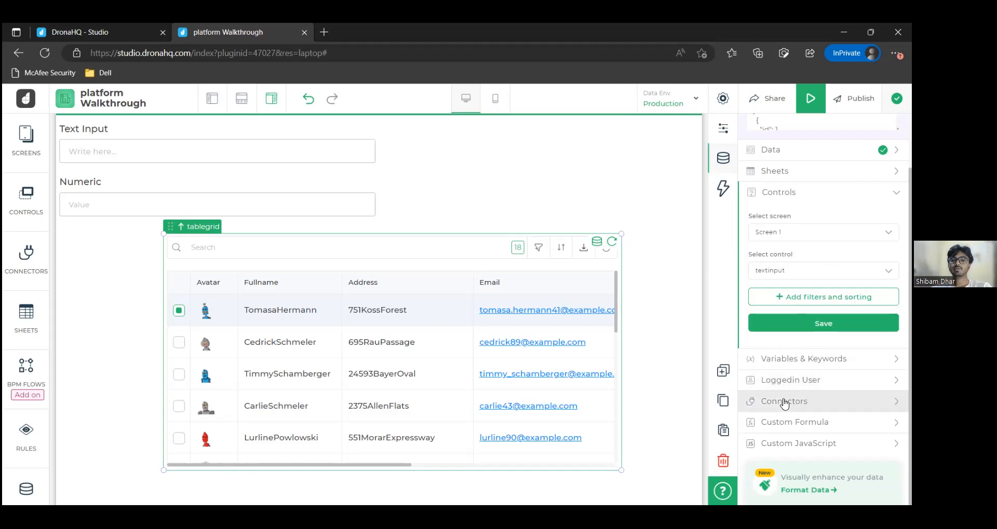
click(780, 404)
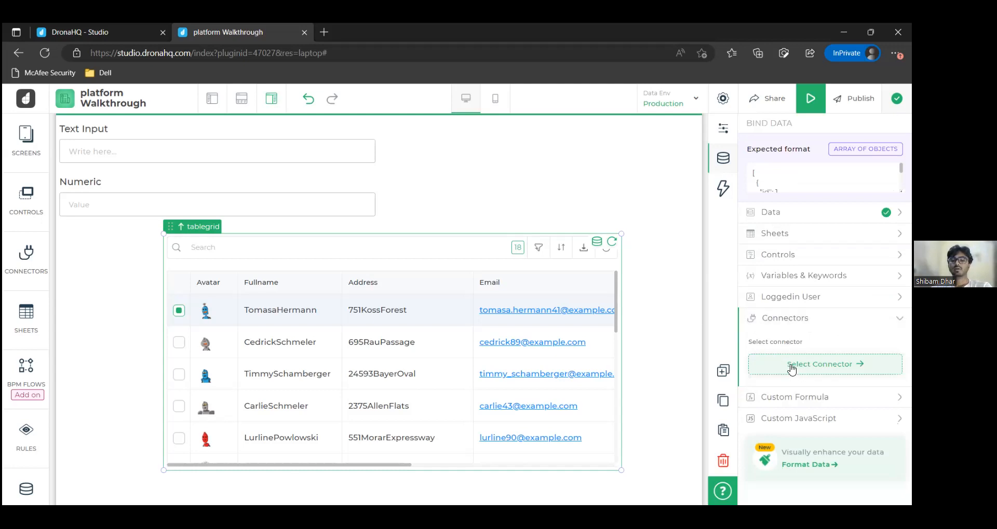
click(792, 367)
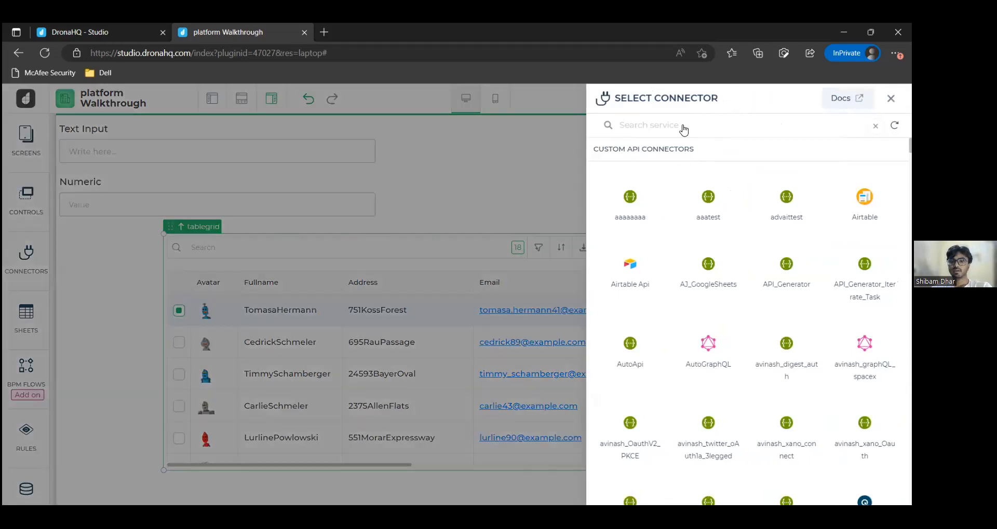
scroll(700, 348, down, 10)
scroll(696, 364, down, 20)
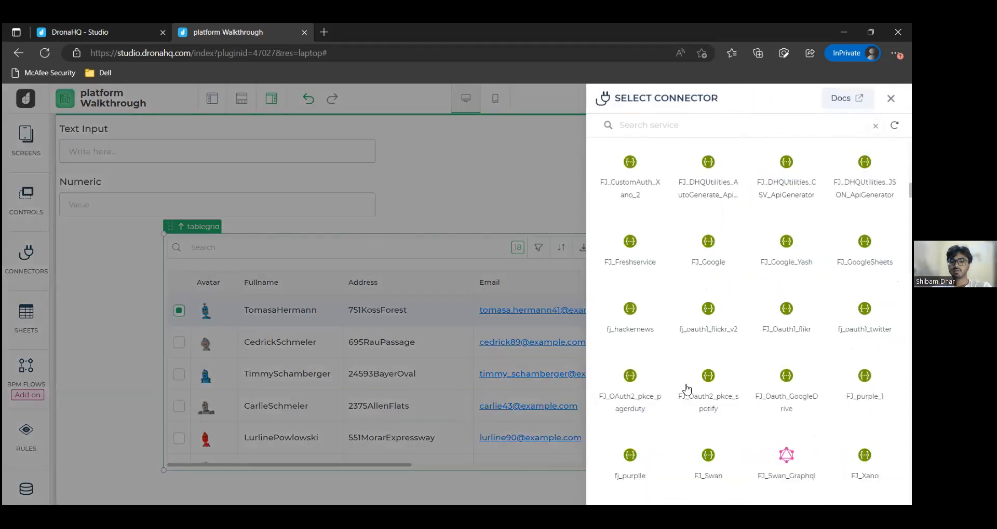
scroll(683, 395, down, 20)
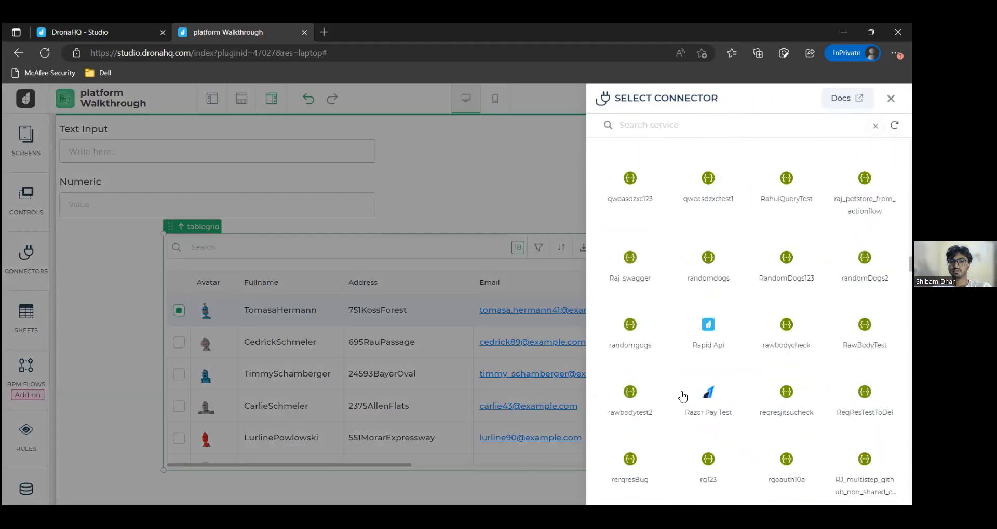
scroll(680, 399, down, 20)
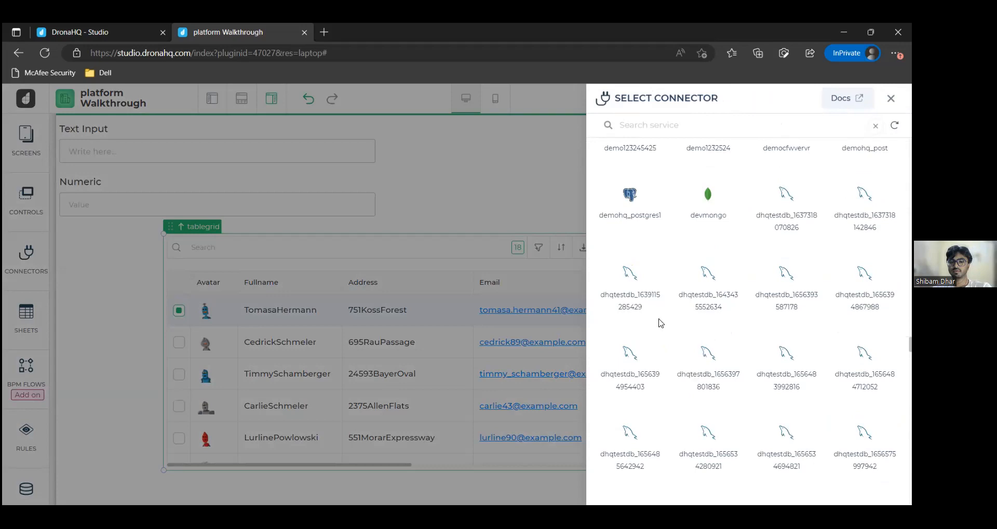
click(631, 285)
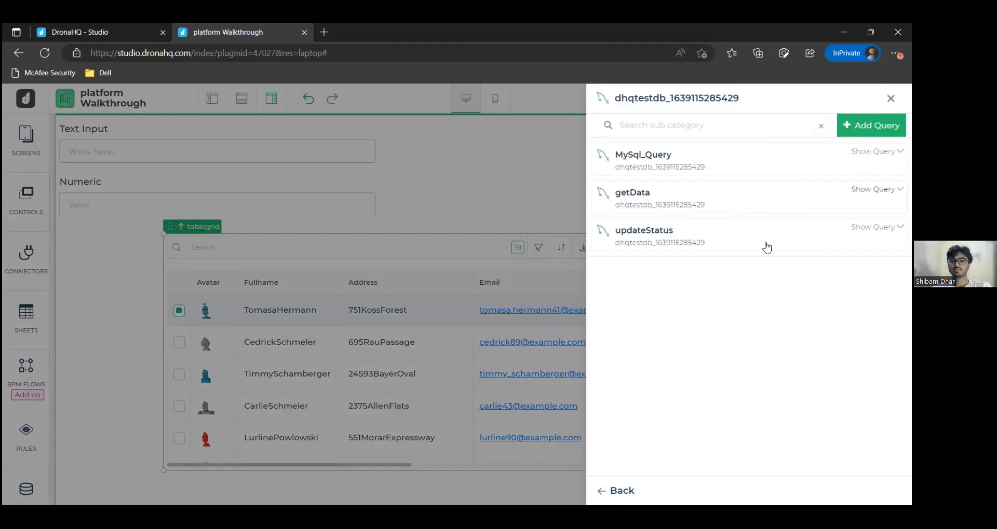
click(650, 209)
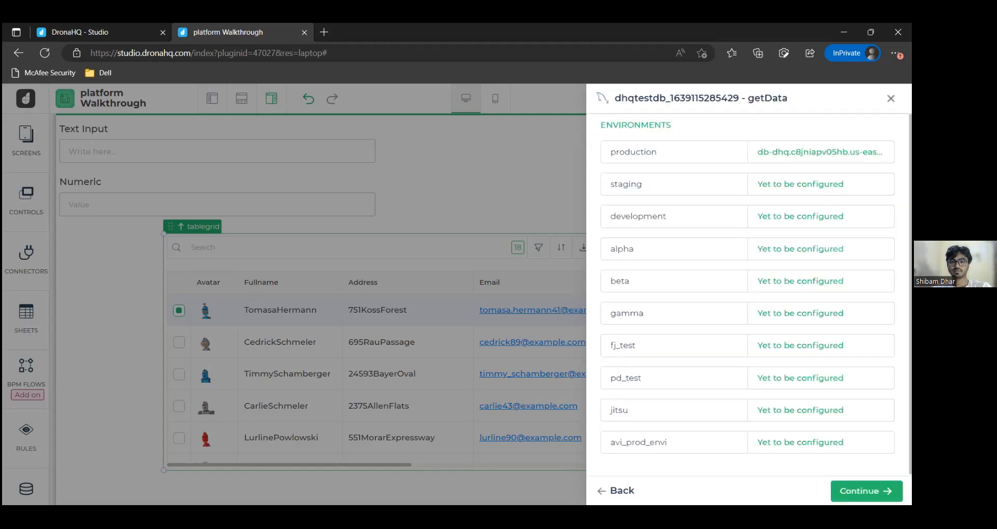
click(866, 491)
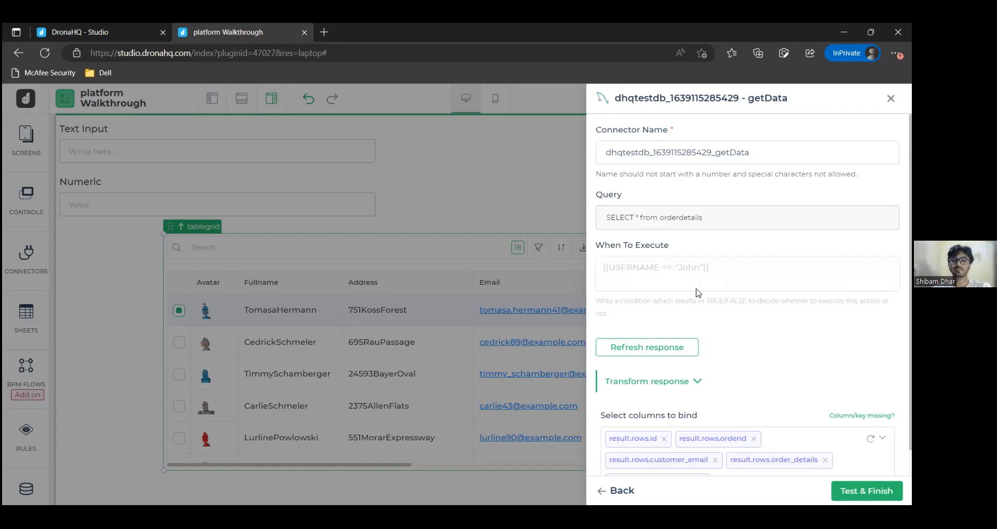
- Refresh the getData query's response and expand its Transform response settings with the JavaScript code
scroll(660, 359, down, 1)
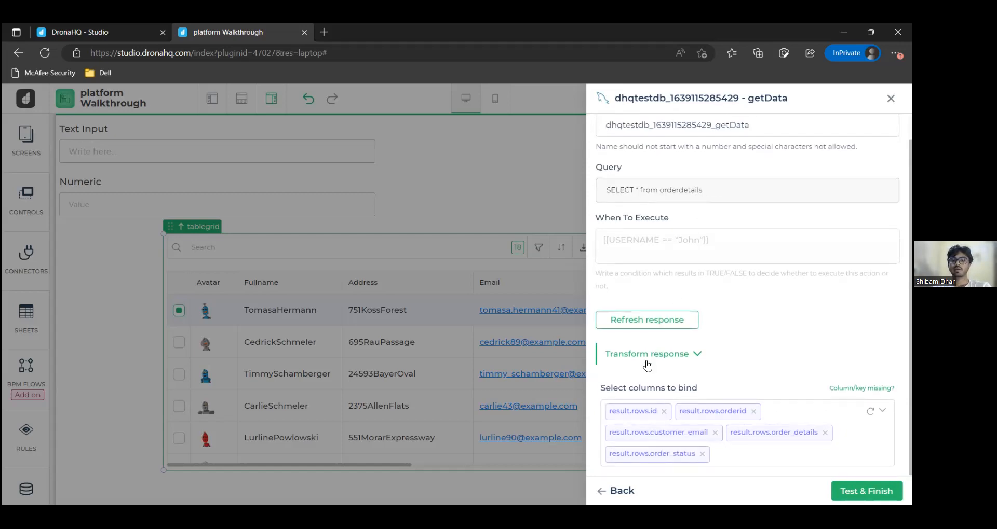
click(665, 326)
click(637, 140)
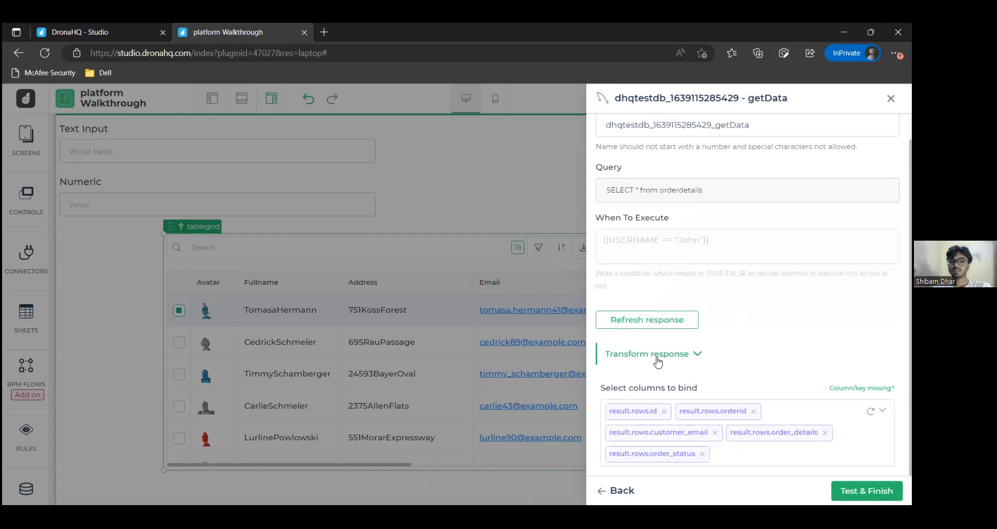
click(696, 358)
scroll(697, 362, down, 3)
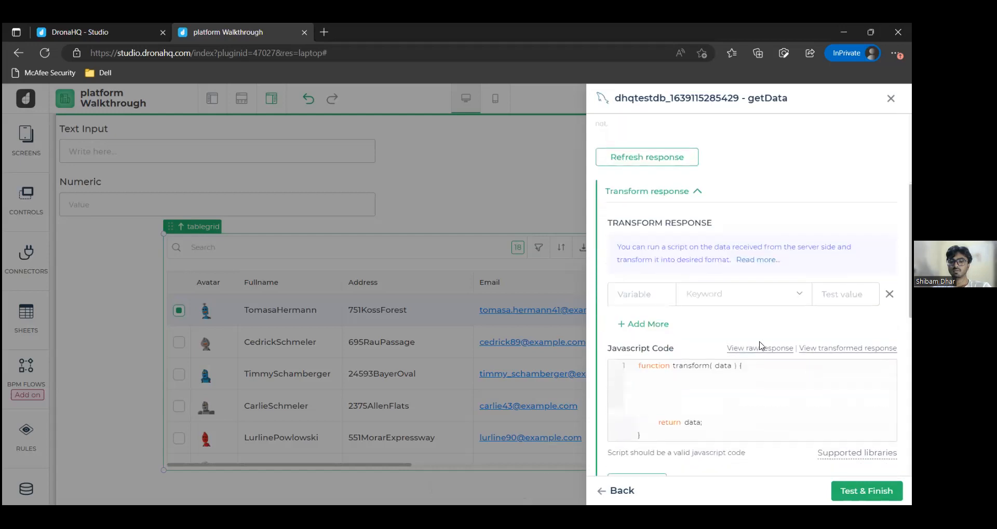
- View the getData query's raw response, look through its result rows, and return to the Transform response settings
click(749, 350)
scroll(751, 328, down, 5)
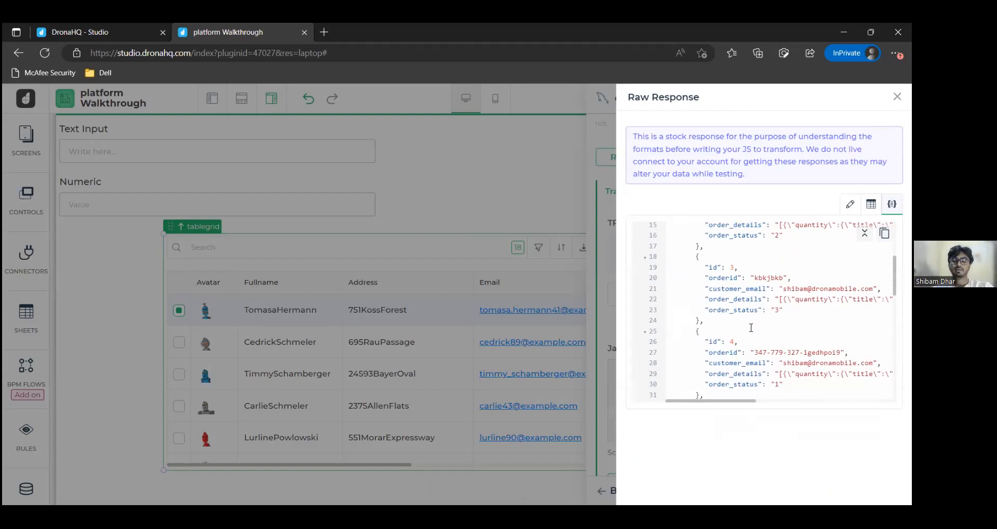
scroll(750, 328, down, 10)
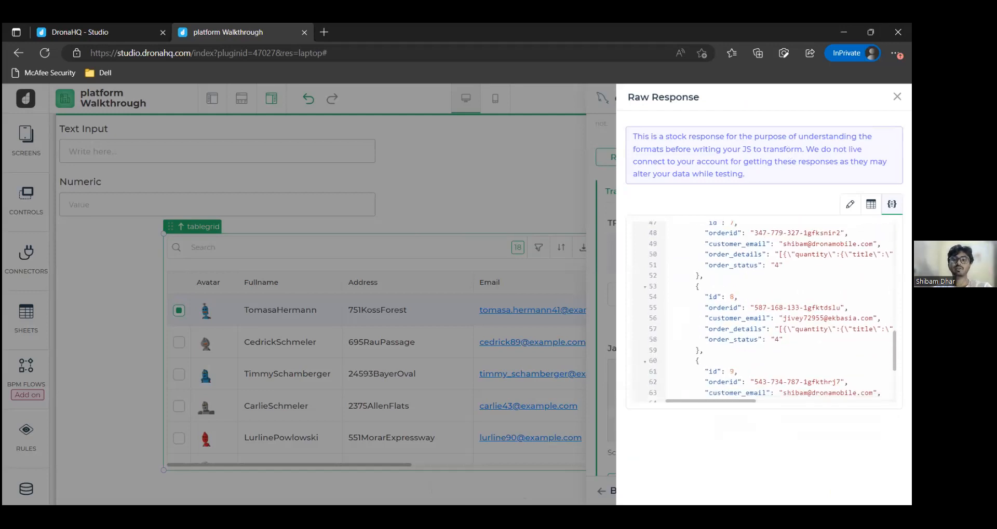
scroll(727, 322, up, 14)
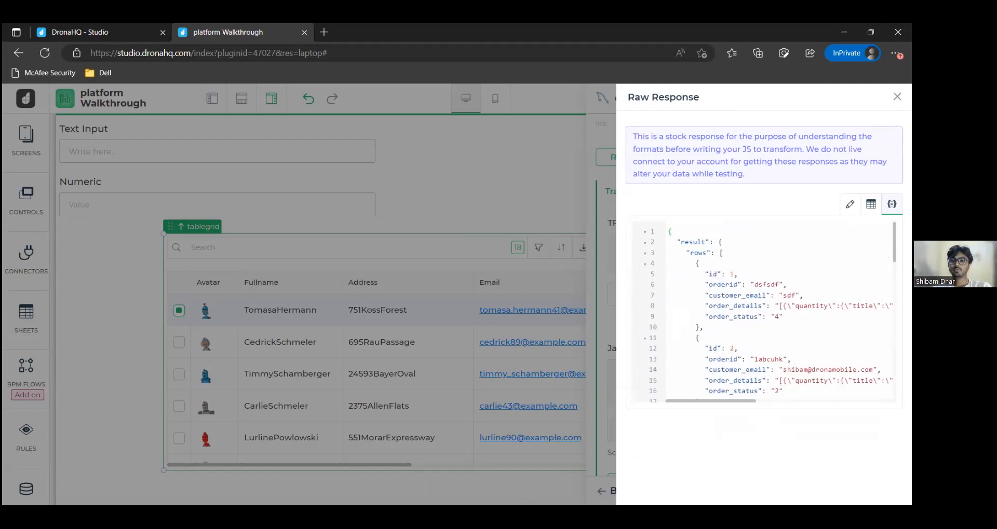
key(Escape)
scroll(666, 375, up, 3)
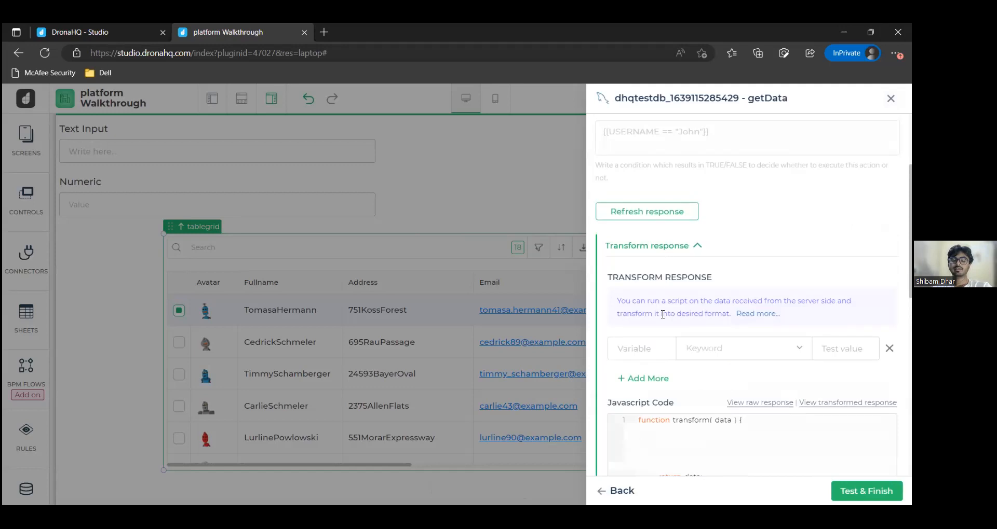
- Inspect the getData query's transformed response in table and JSON form, and return to the JavaScript code
scroll(690, 357, down, 4)
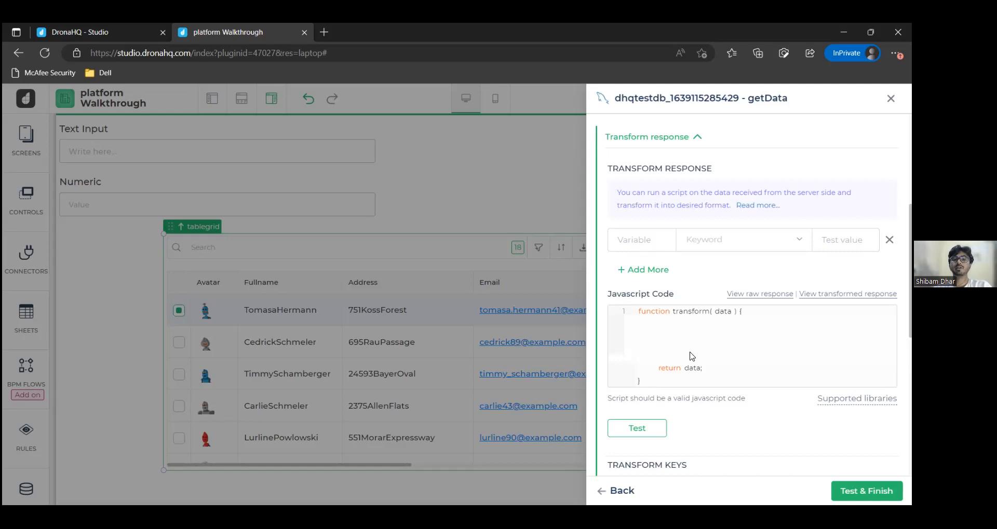
click(704, 328)
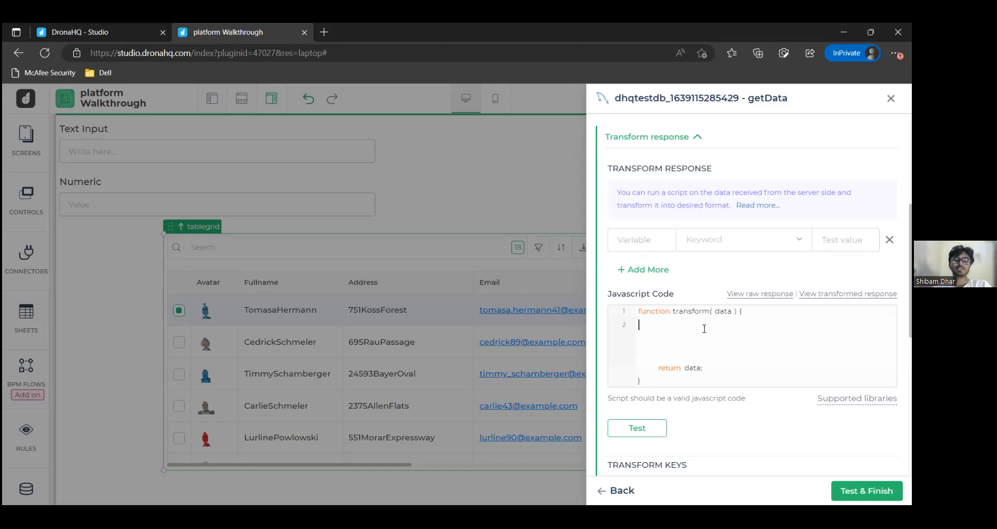
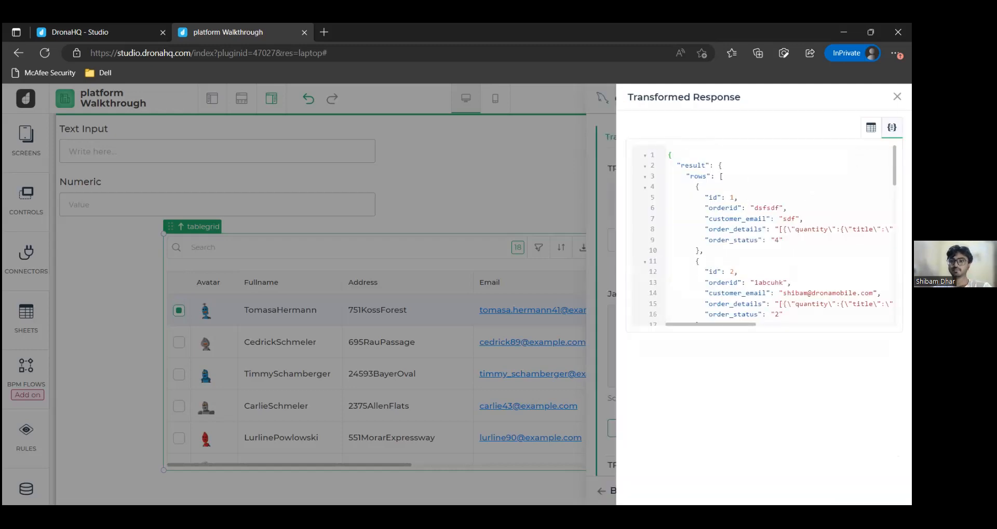
click(870, 127)
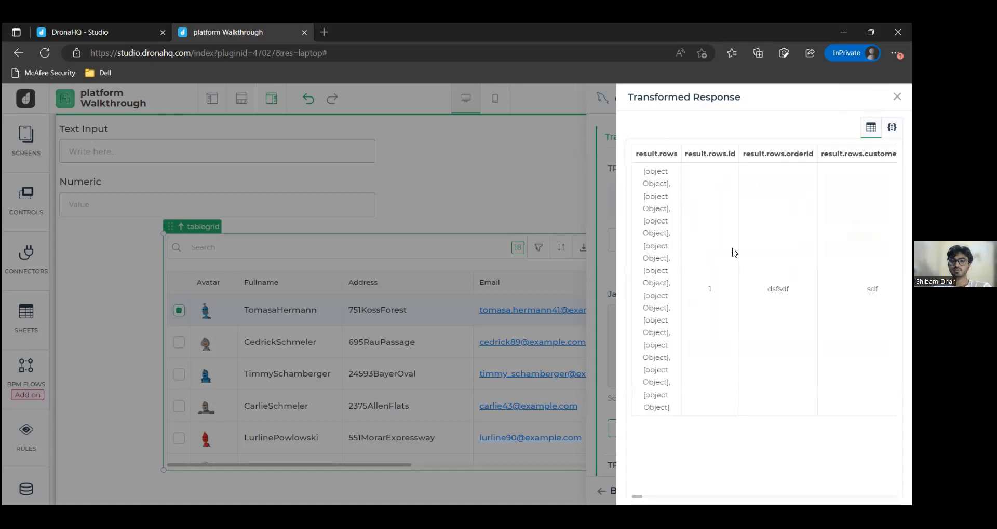
click(892, 127)
click(897, 97)
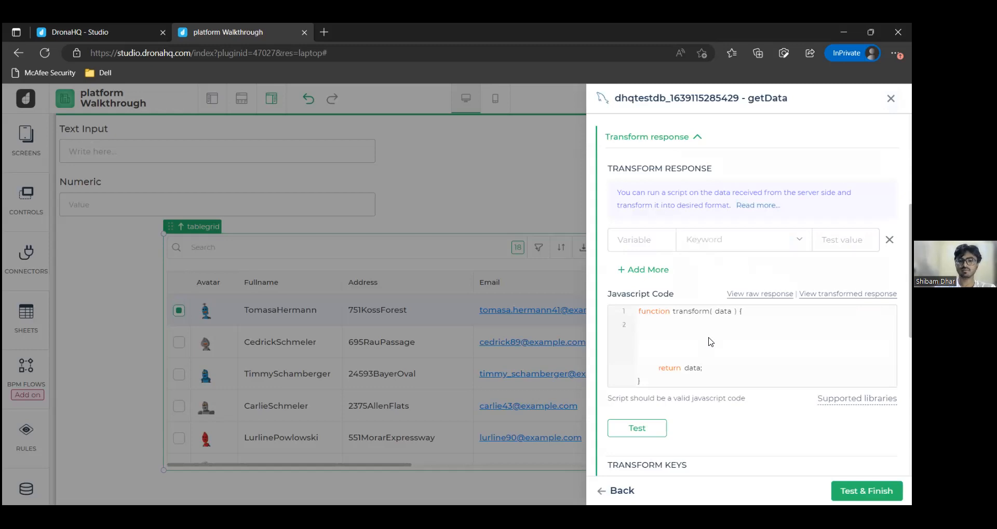
- Add the line "data = data.result.rows" to the transform function above its return statement
text(data = d)
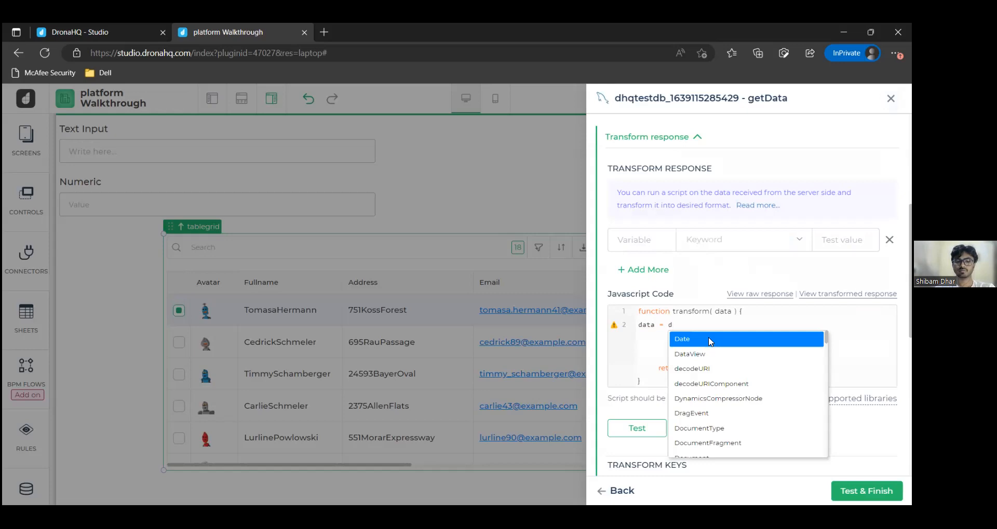
text(ata.r)
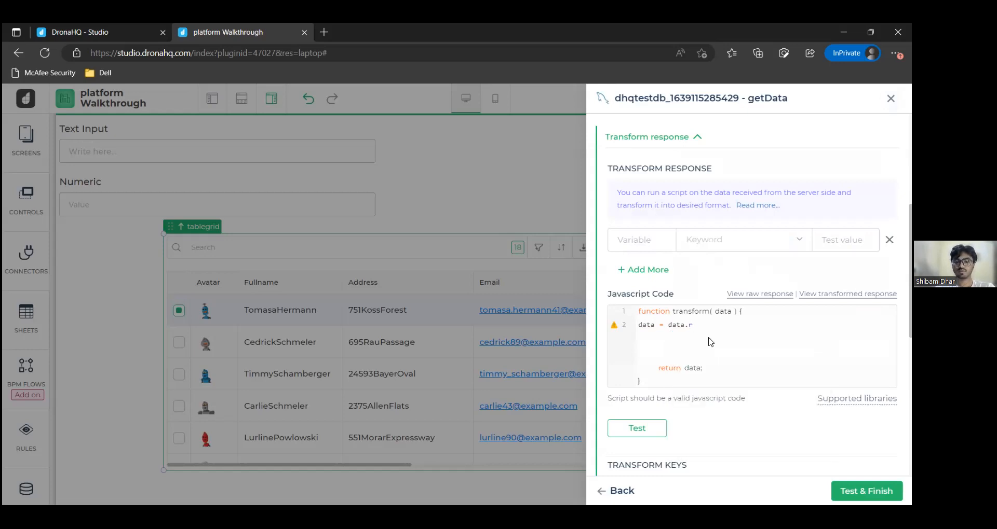
text(esult.rows)
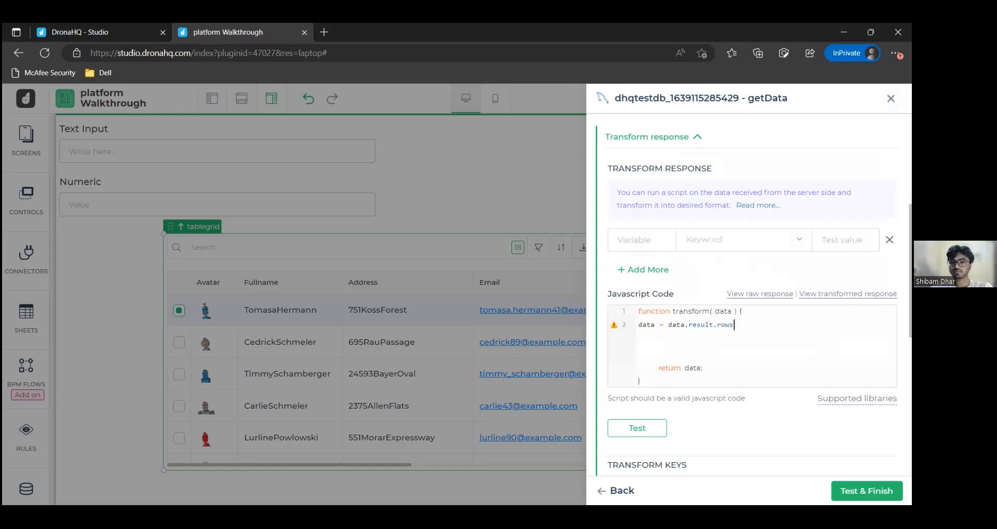
- View the transformed response of the getData query as JSON and close it
click(847, 294)
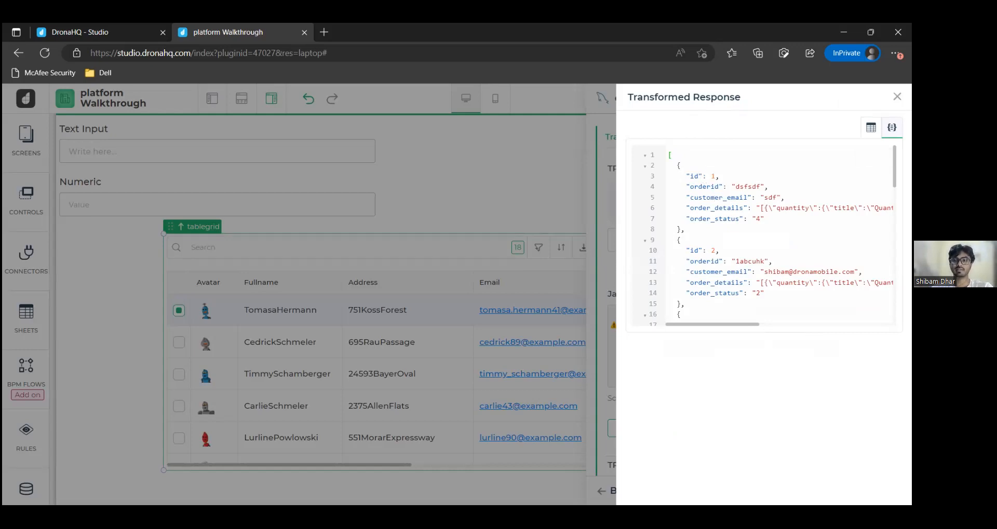
key(Escape)
- Remove all the result.rows columns (id, orderid, customer_email, order_details, order_status) from the getData columns to bind
scroll(776, 371, down, 10)
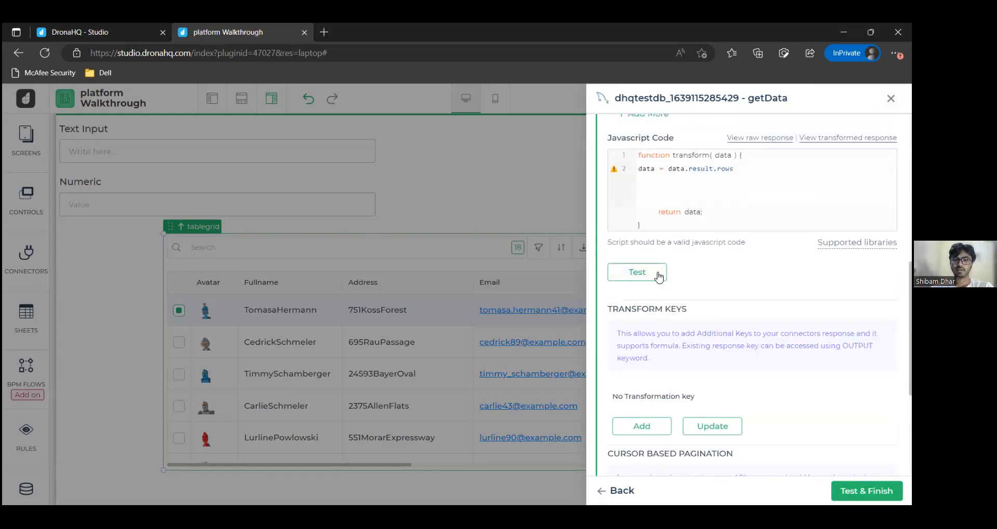
scroll(667, 299, down, 3)
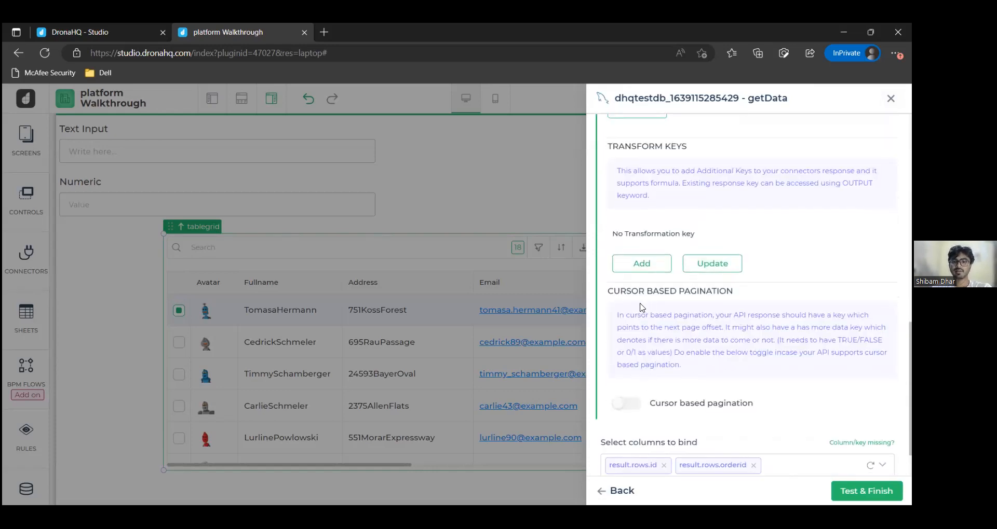
scroll(640, 304, down, 1)
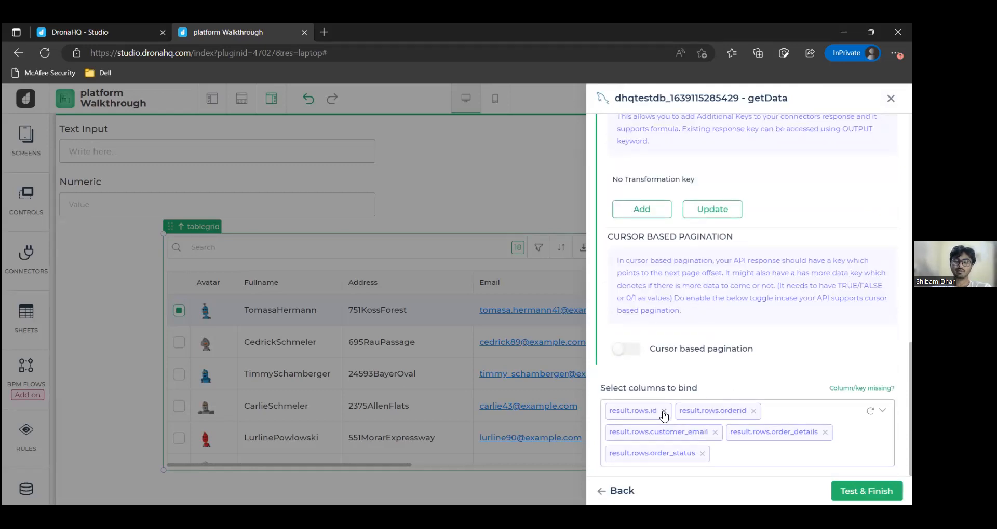
click(753, 410)
click(664, 432)
click(715, 432)
click(704, 455)
click(701, 454)
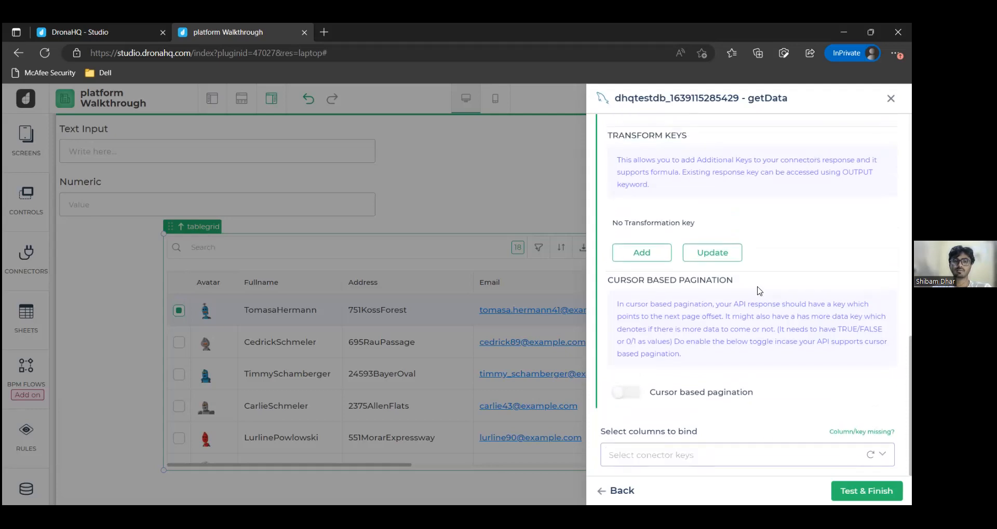
- Test the transform script, bind id, orderid, customer_email, order_details and order_status, and finish the getData connector setup
scroll(669, 437, up, 2)
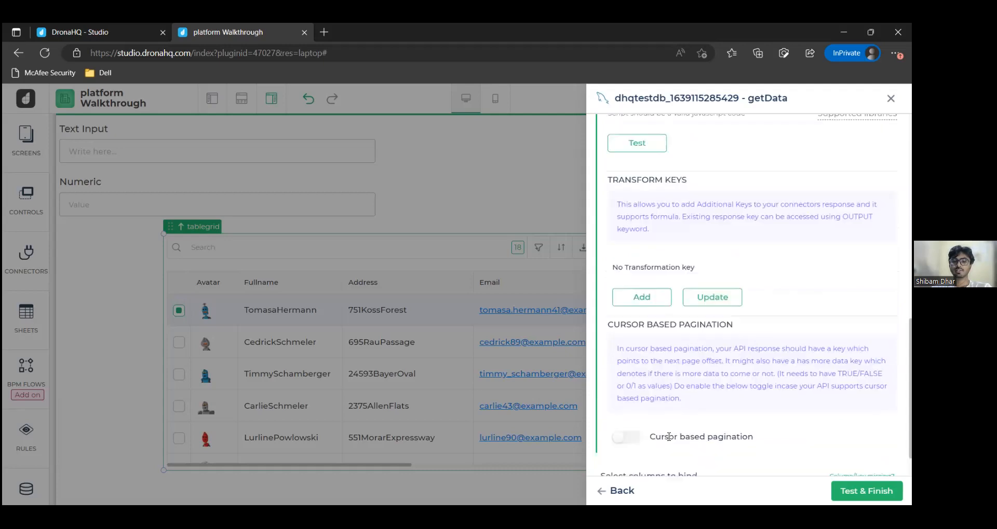
scroll(668, 437, up, 3)
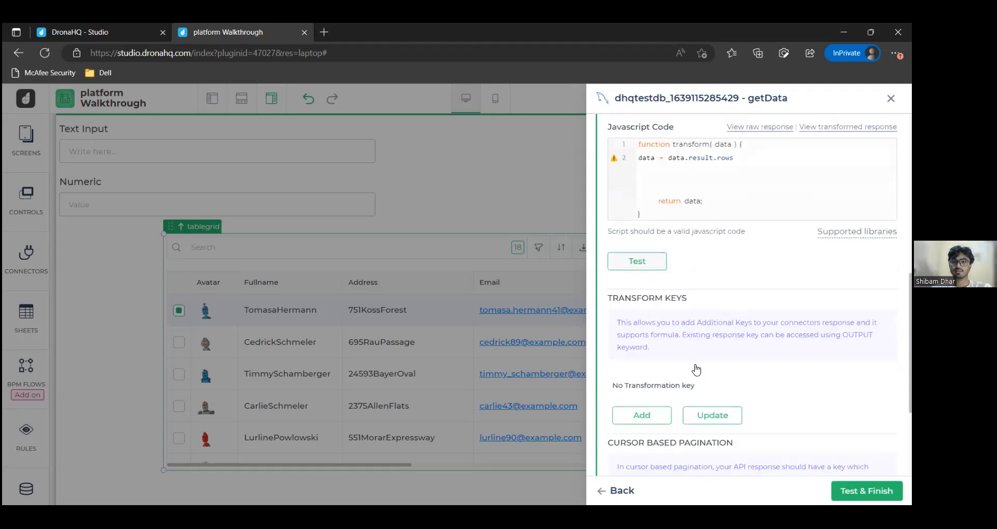
click(655, 257)
scroll(696, 280, down, 3)
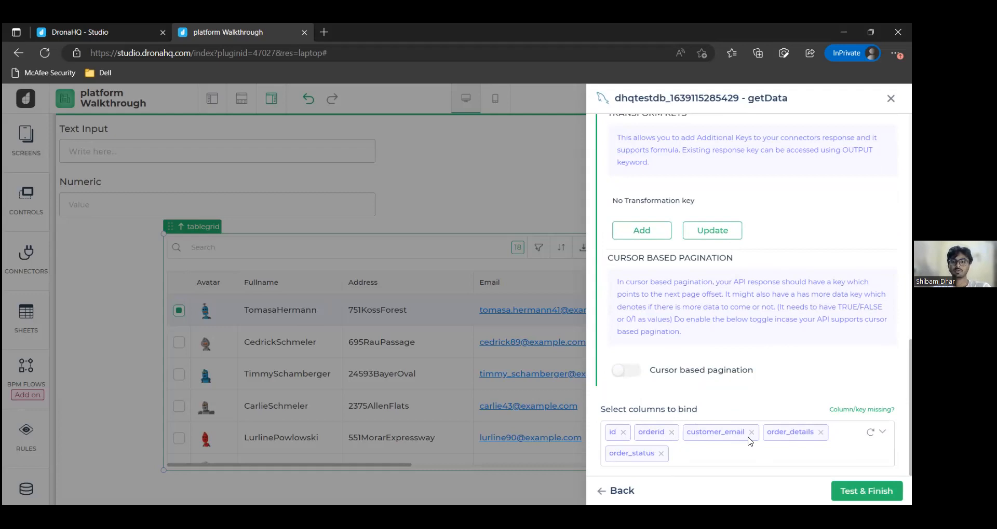
click(867, 491)
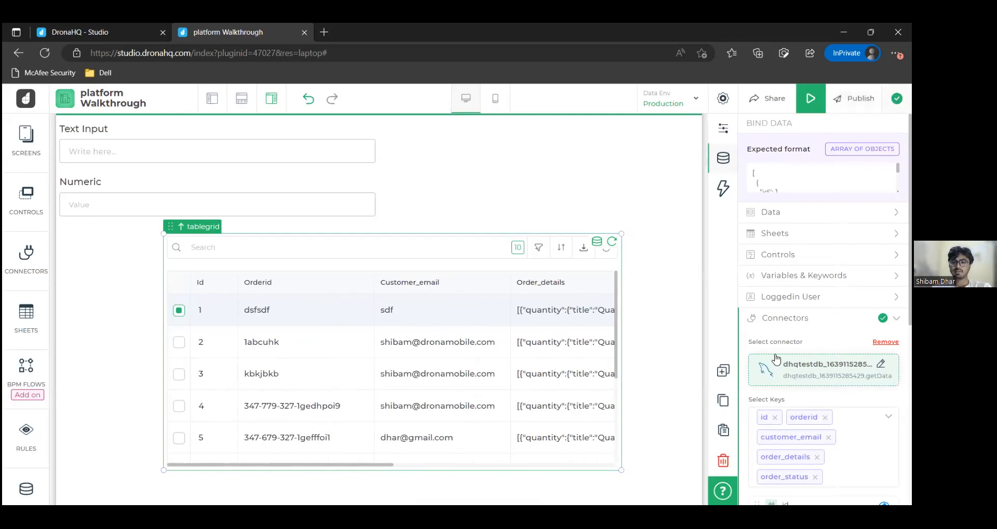
- Examine the custom formula that binds the connector data to the table grid
click(785, 318)
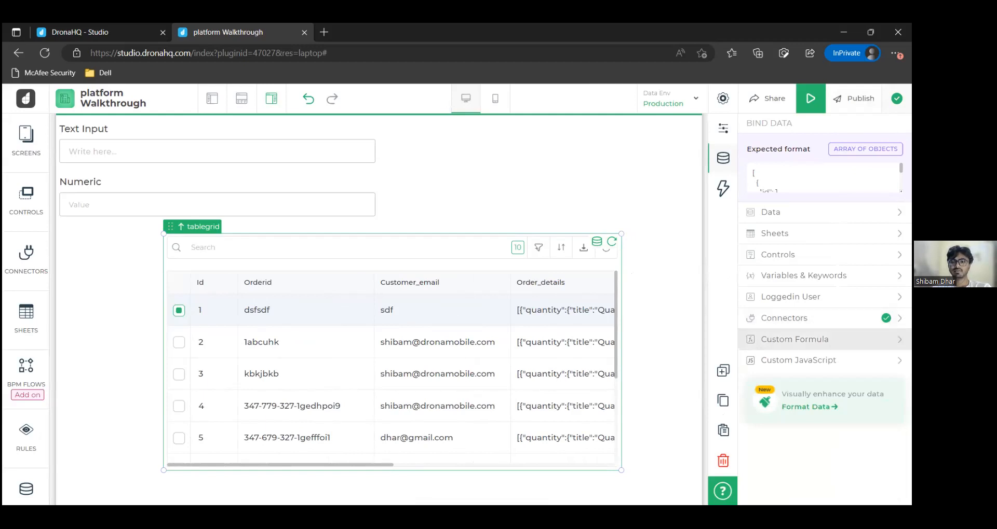
click(794, 339)
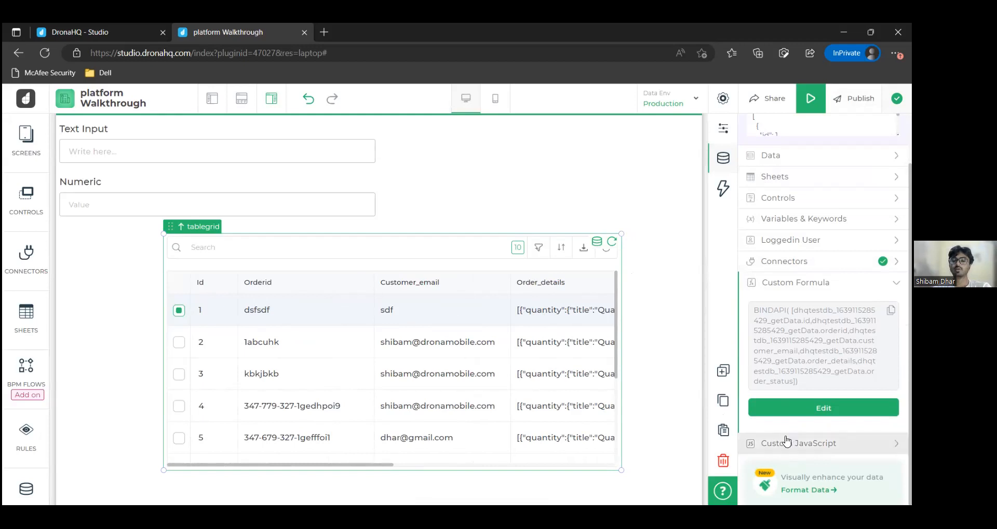
- Format the table grid's order_details column as JSON and apply the data formatting
click(807, 490)
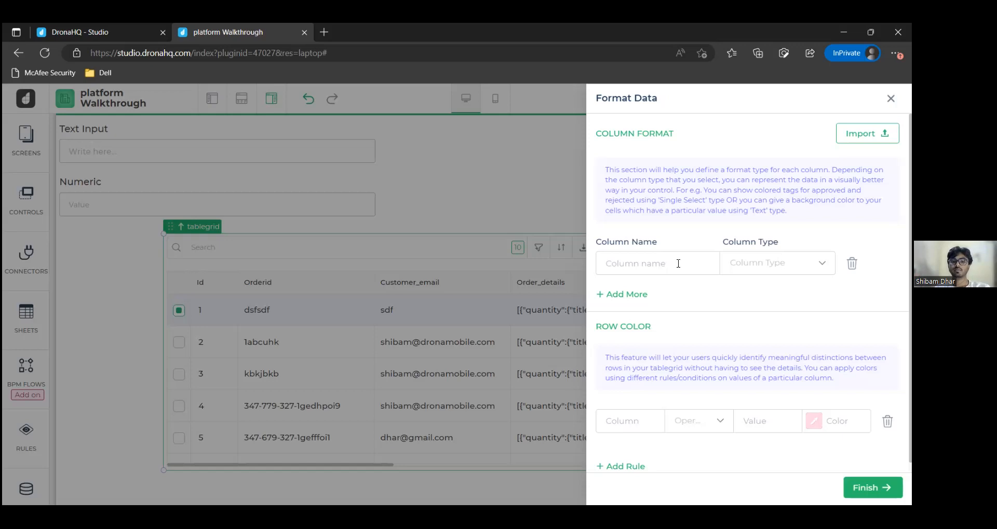
click(678, 264)
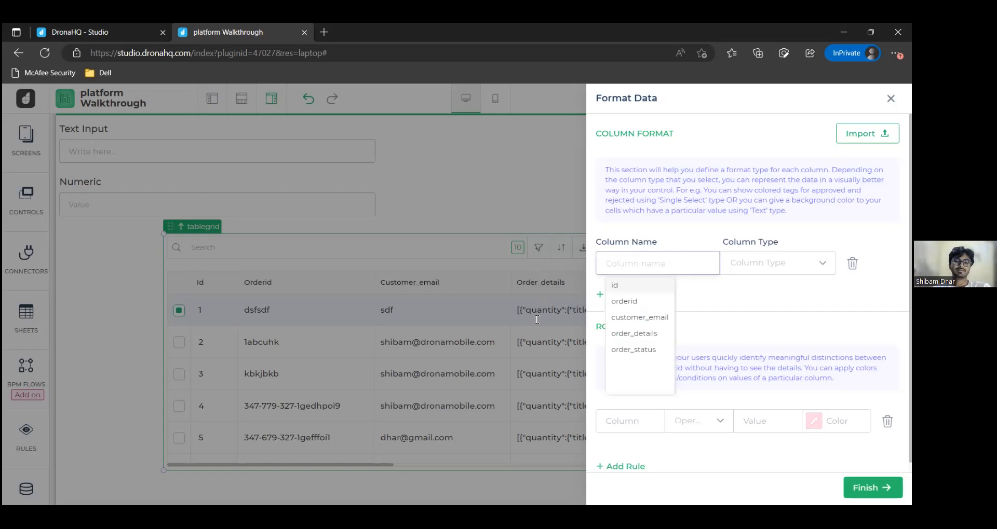
click(634, 334)
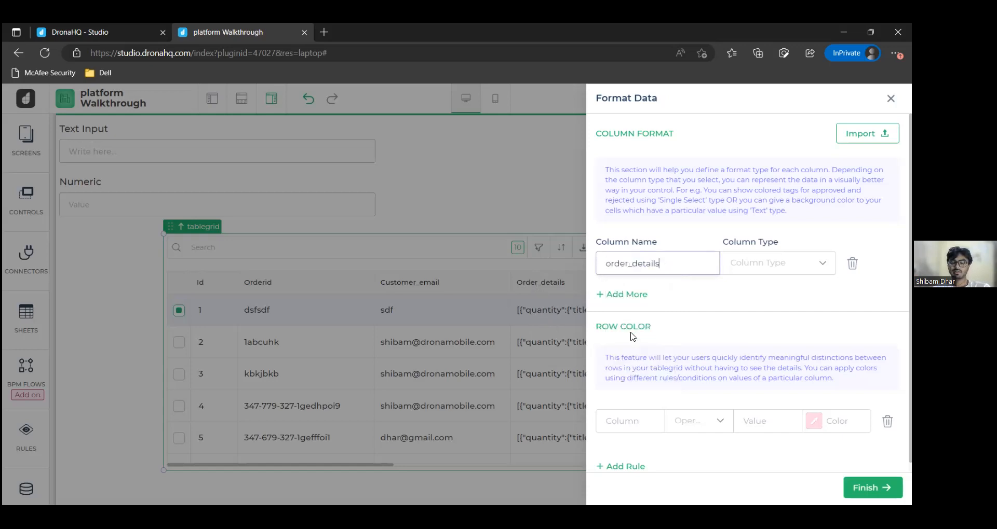
click(759, 270)
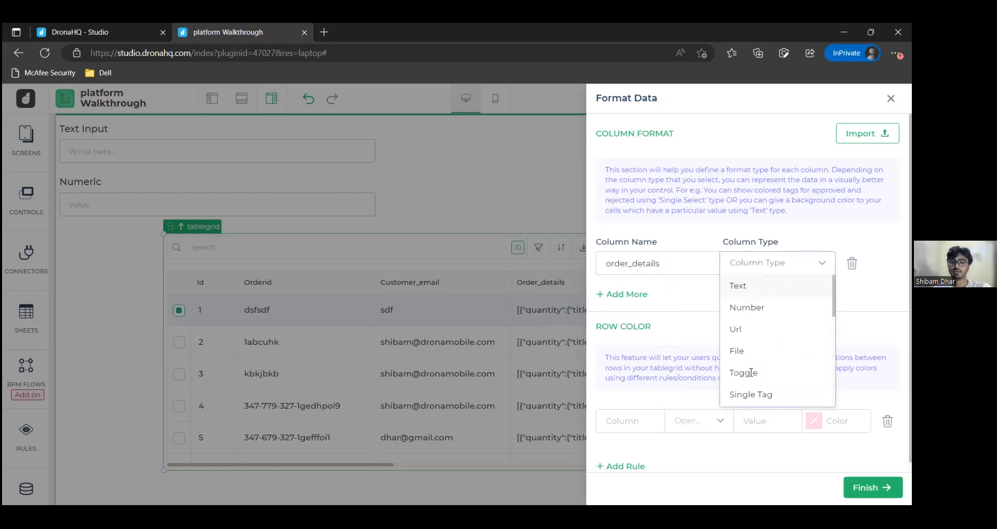
scroll(782, 306, down, 5)
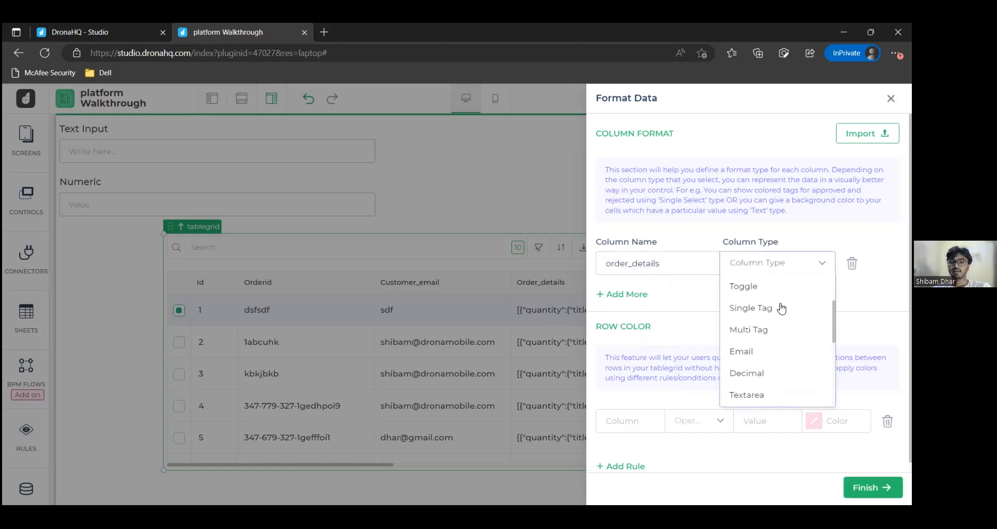
scroll(776, 323, down, 5)
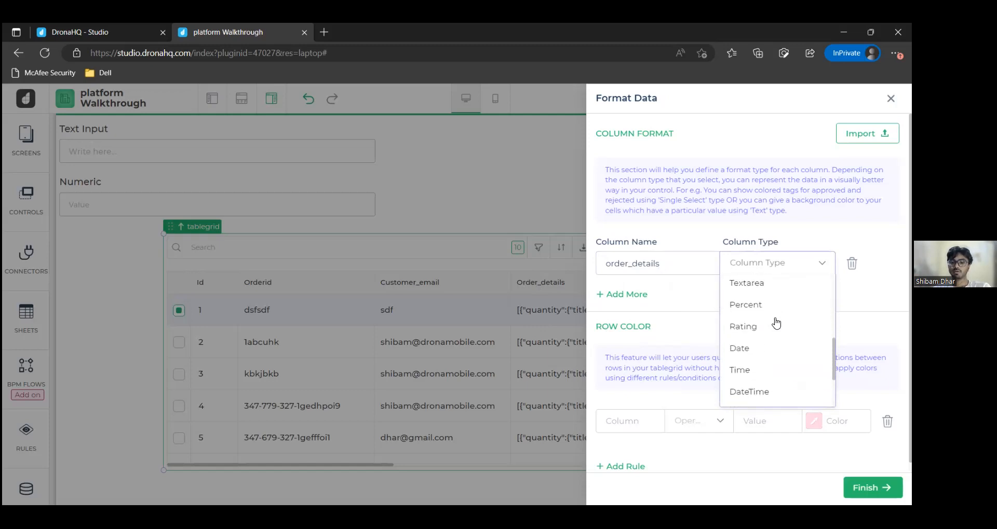
click(756, 337)
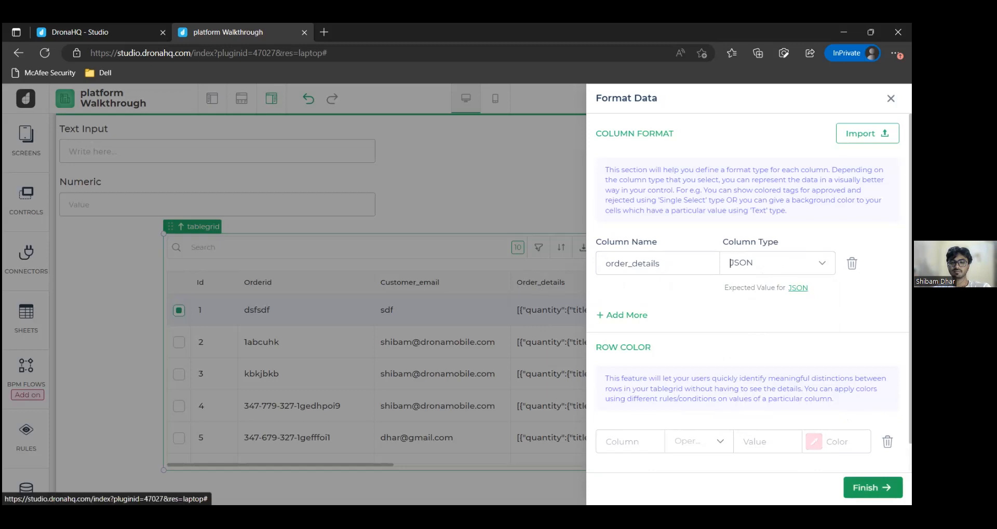
key(Escape)
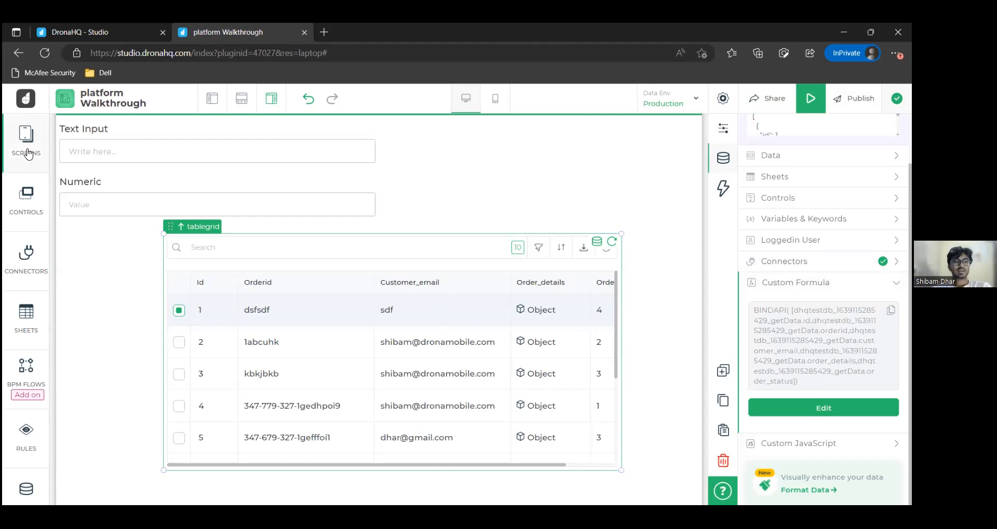
- Clear the "dat" search from the controls list and open the control marketplace
click(26, 200)
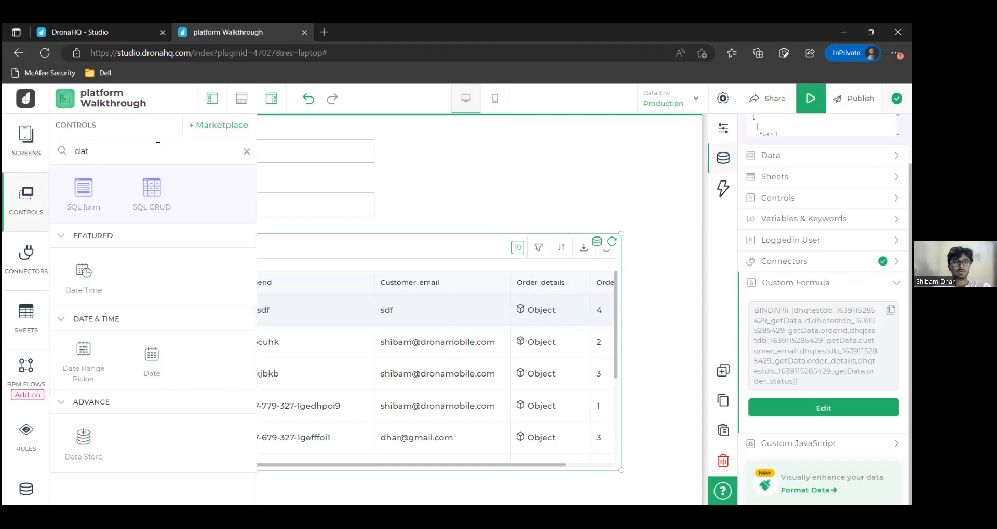
click(247, 153)
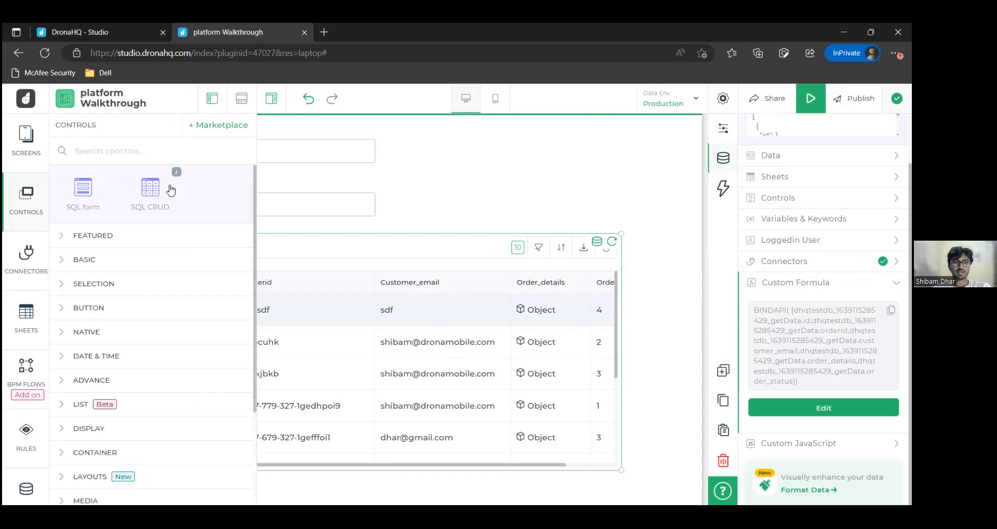
click(224, 131)
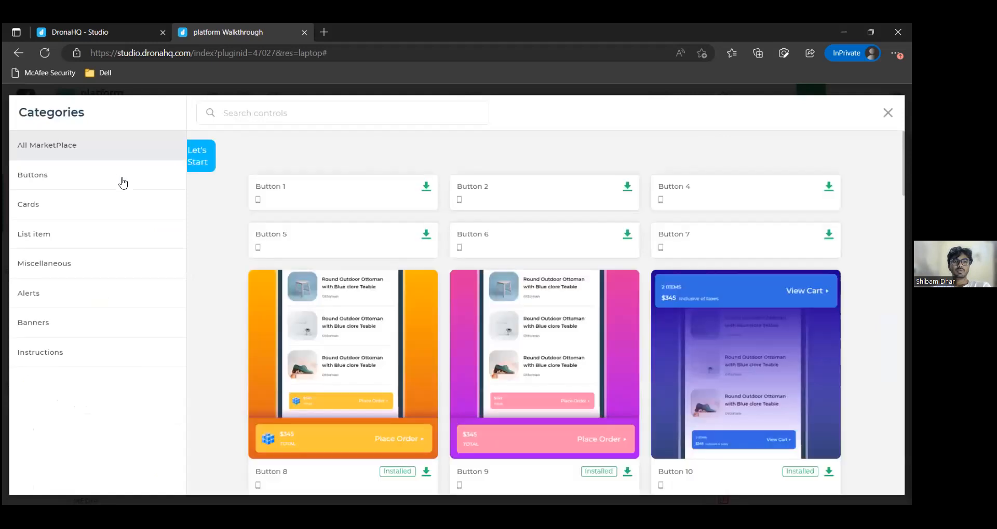
- Browse the ready-made controls across the whole marketplace and in its Buttons and Alerts categories
scroll(299, 307, down, 4)
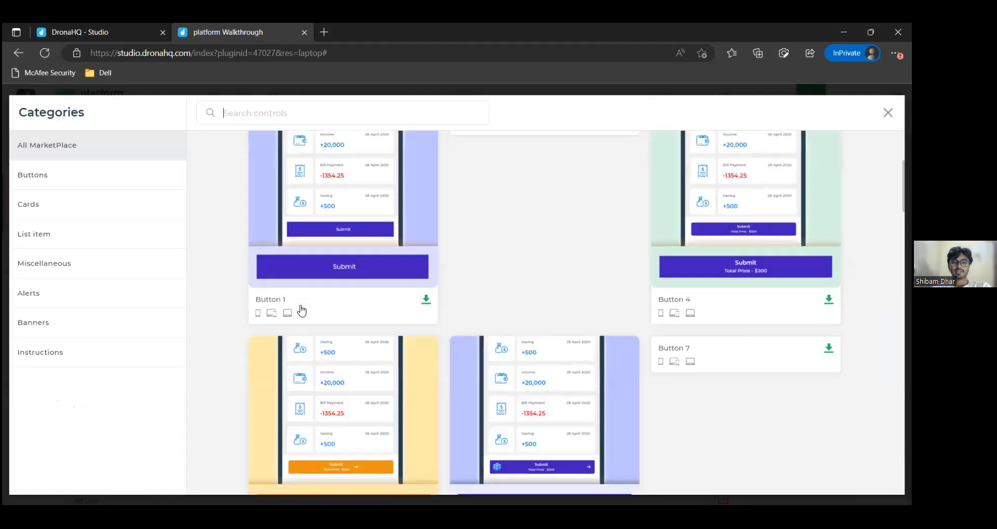
scroll(300, 318, down, 3)
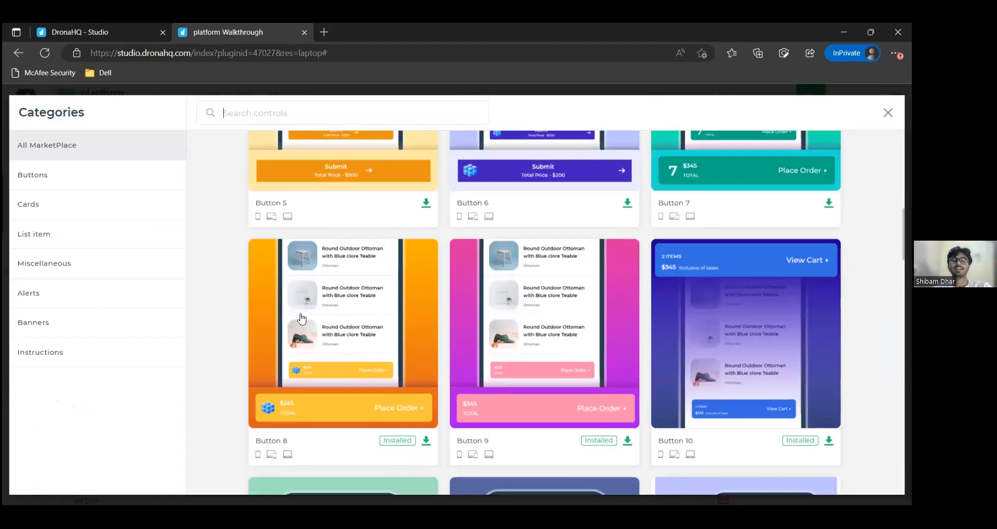
scroll(301, 318, down, 3)
scroll(301, 318, up, 1)
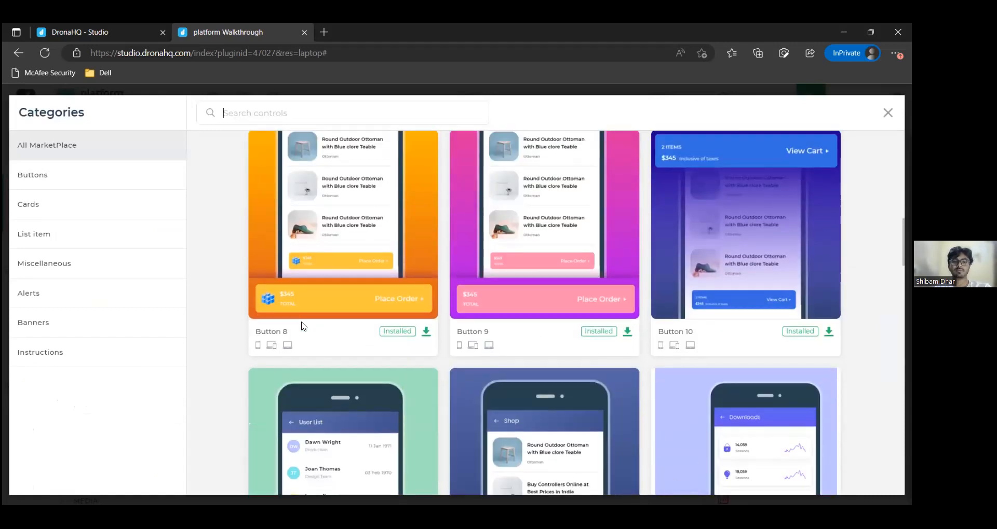
scroll(304, 327, up, 4)
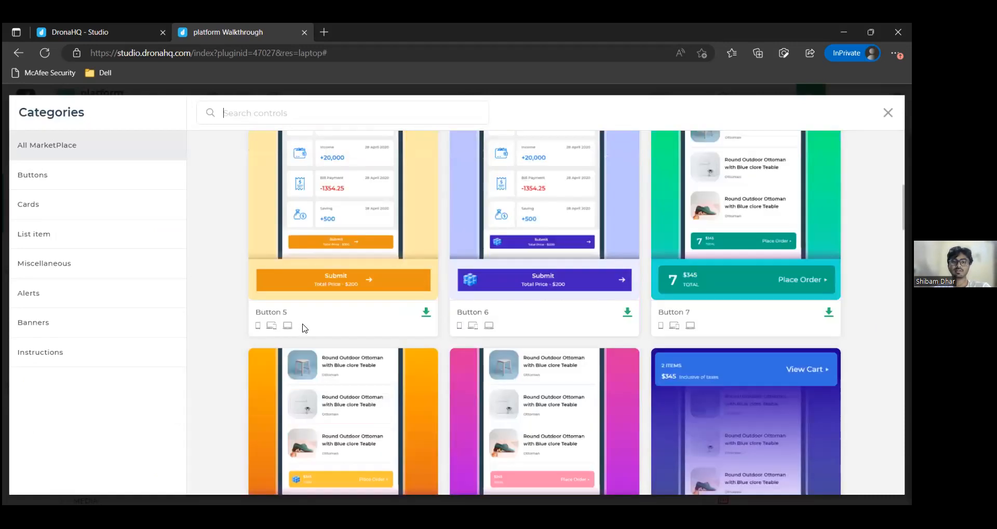
scroll(305, 329, down, 1)
scroll(304, 331, down, 7)
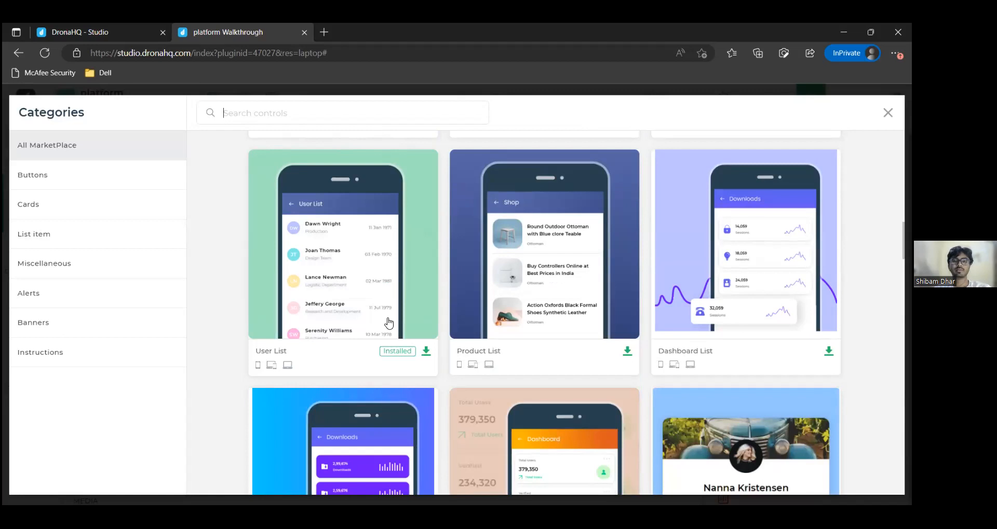
click(40, 169)
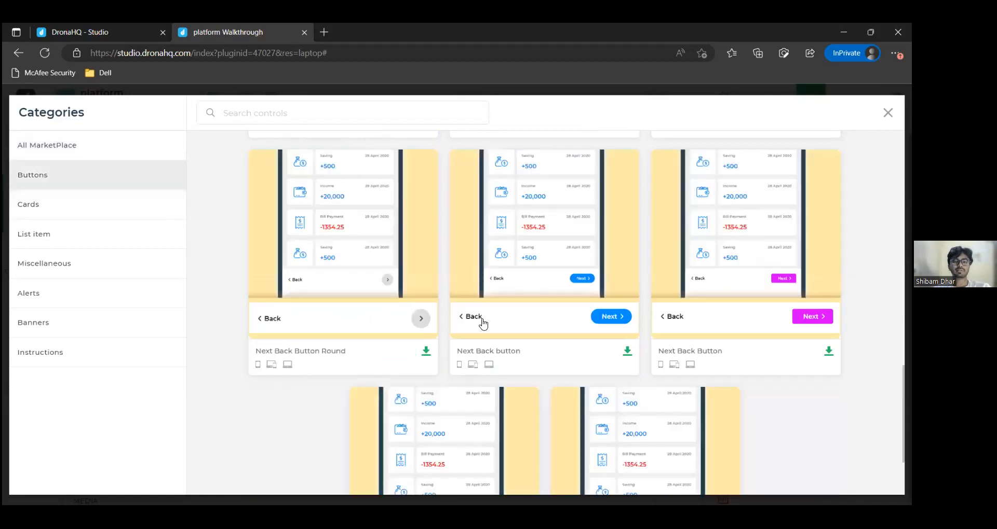
click(40, 287)
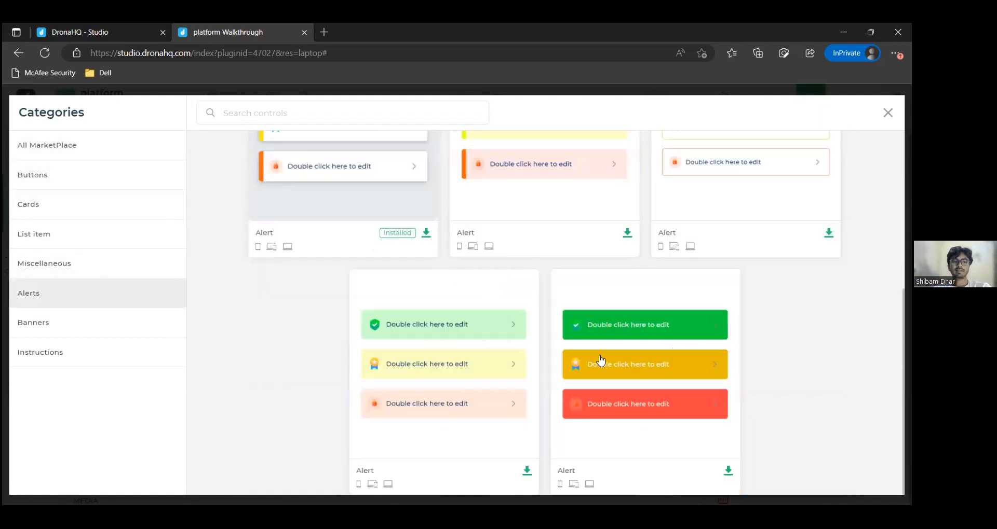
scroll(557, 397, up, 5)
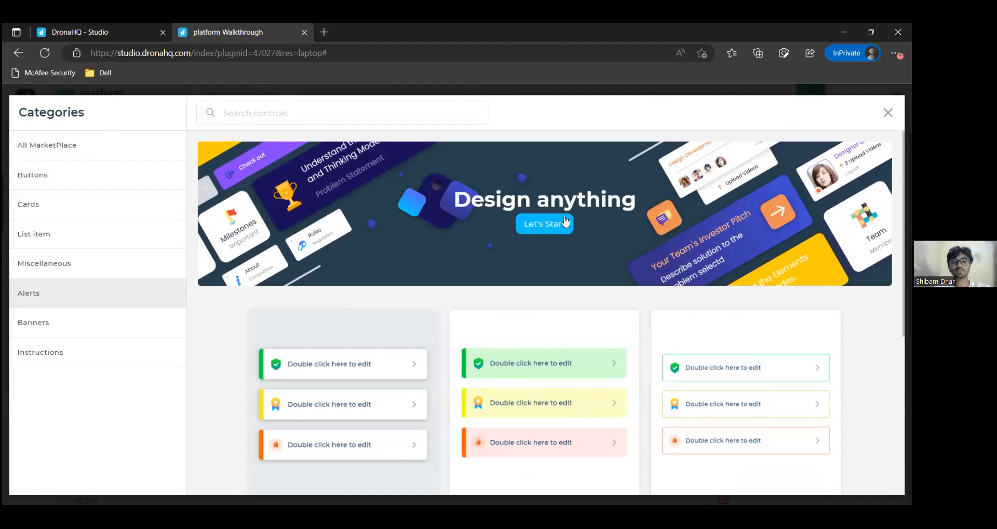
- Look at the saved controls in the Designer, and close both it and the marketplace
click(407, 193)
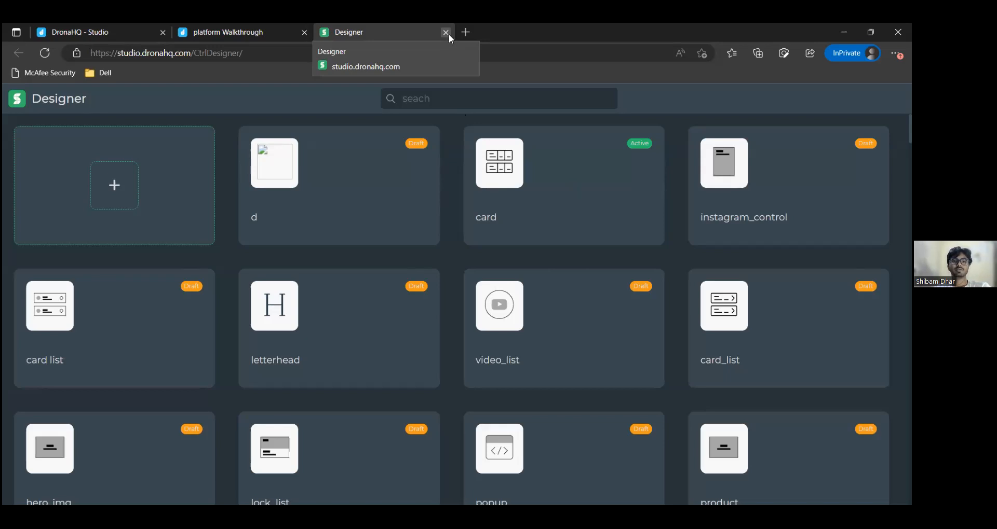
key(ctrl+w)
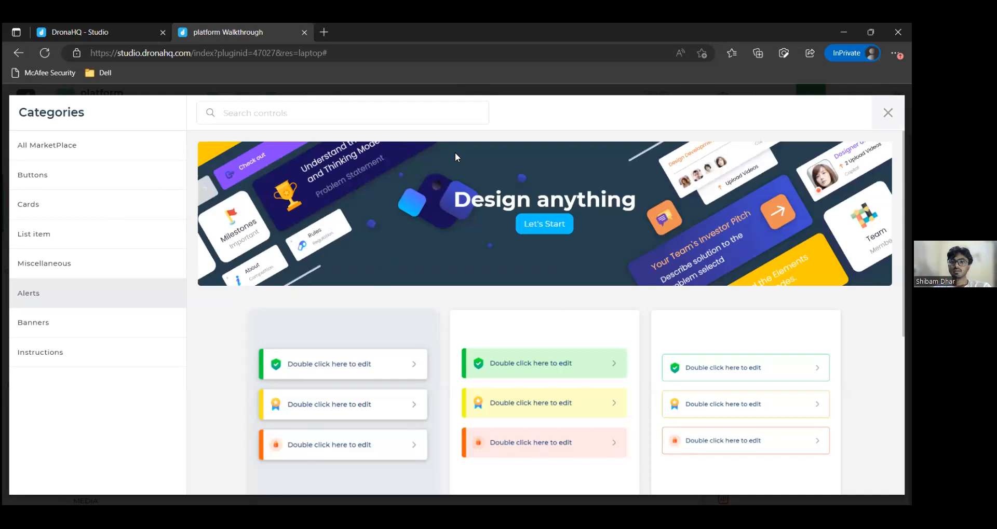
key(Escape)
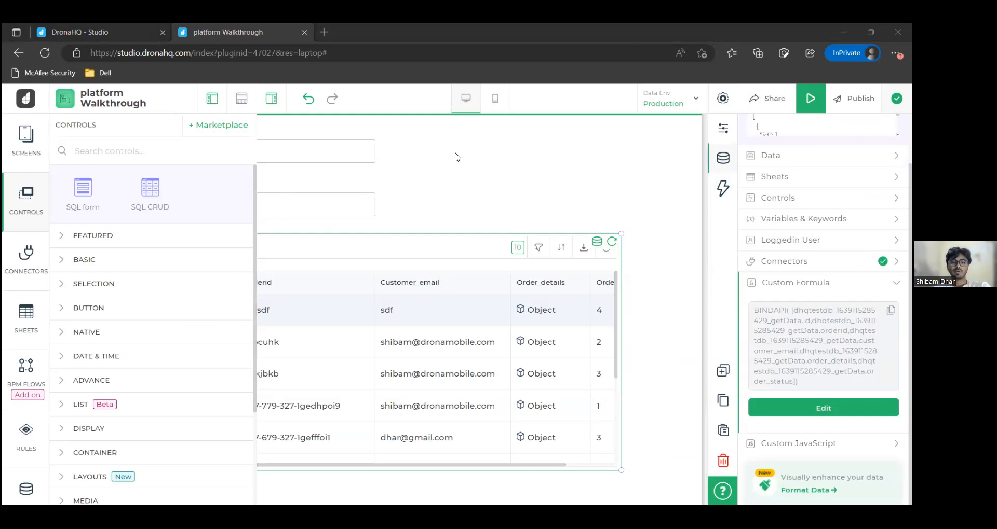
- Display the events available for the table grid
click(740, 153)
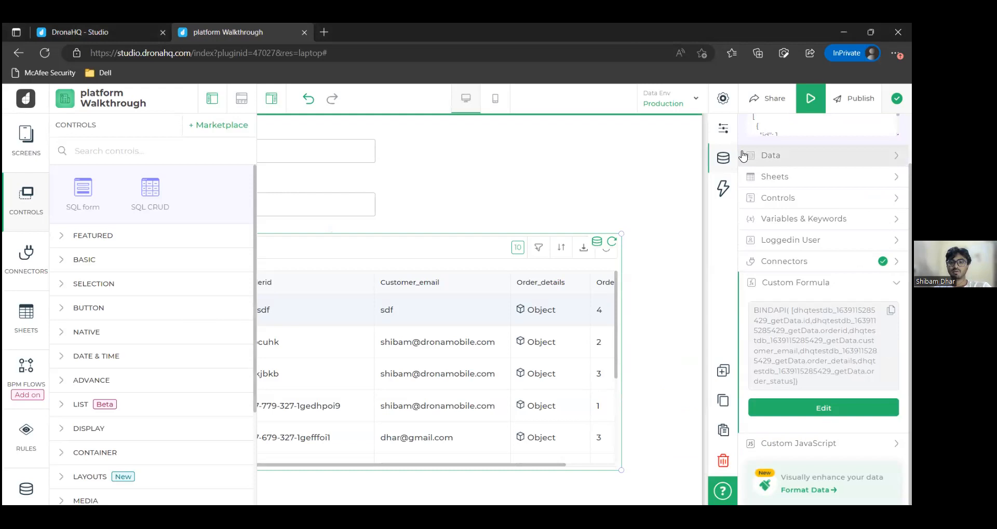
click(722, 190)
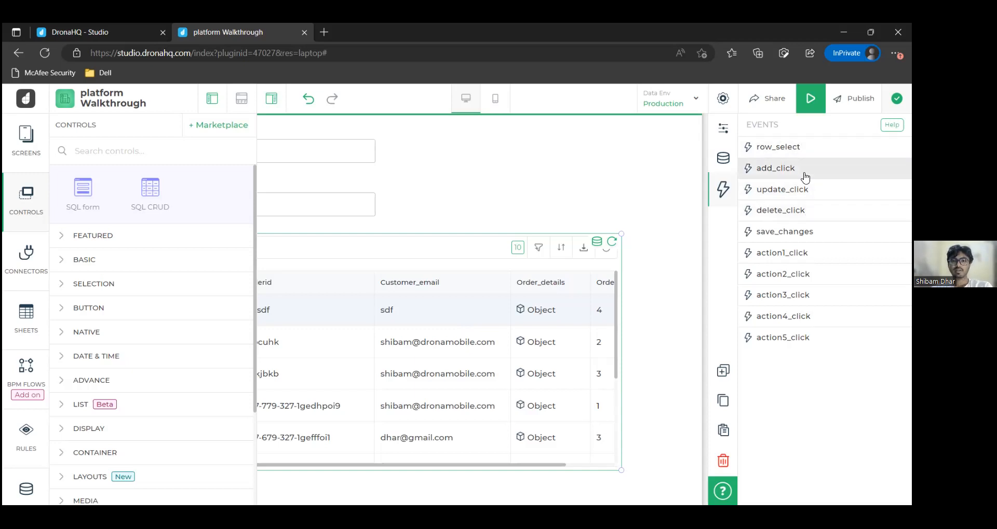
- Look at the action flow of the table grid's update_click event and close it
click(778, 191)
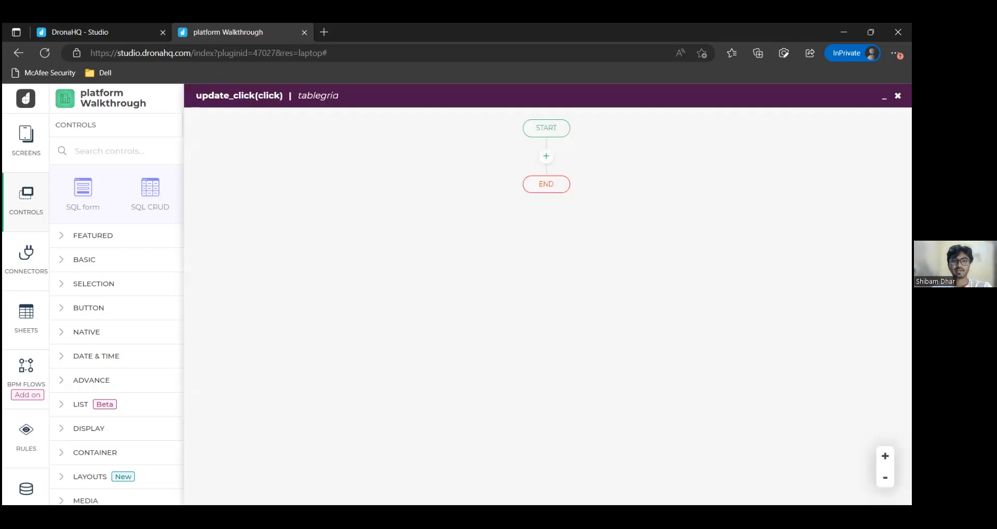
key(Escape)
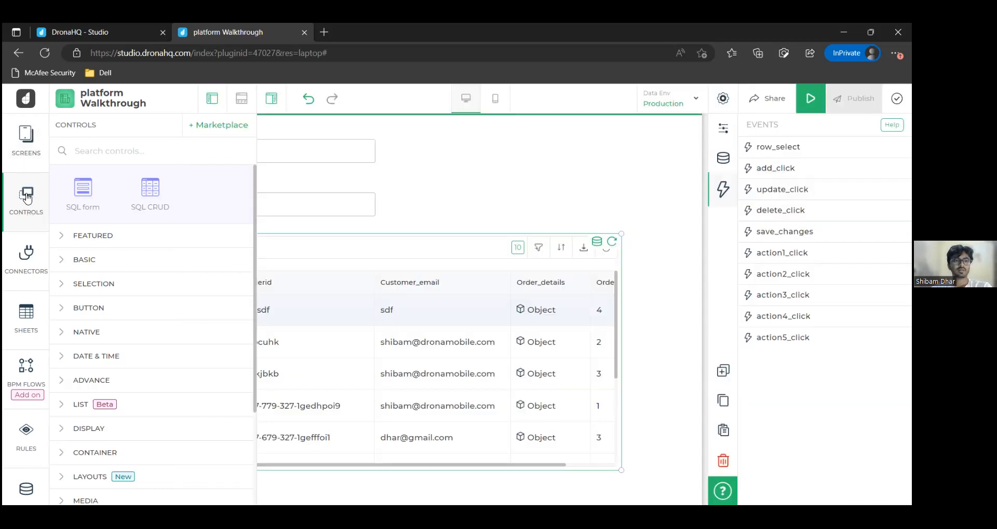
- Search the controls for a button and place an Action button above the table grid, beside the Text Input and Numeric fields
click(110, 149)
text(bu)
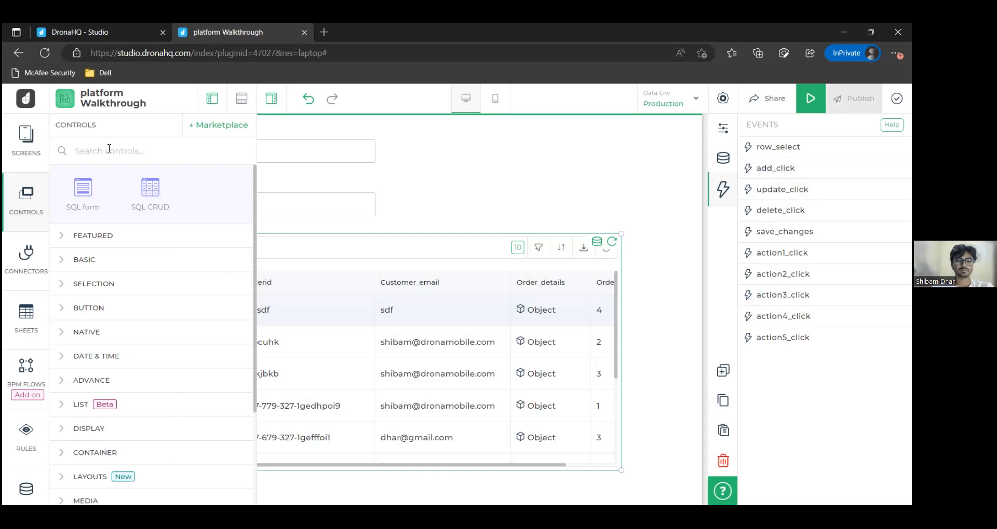
text(ttin)
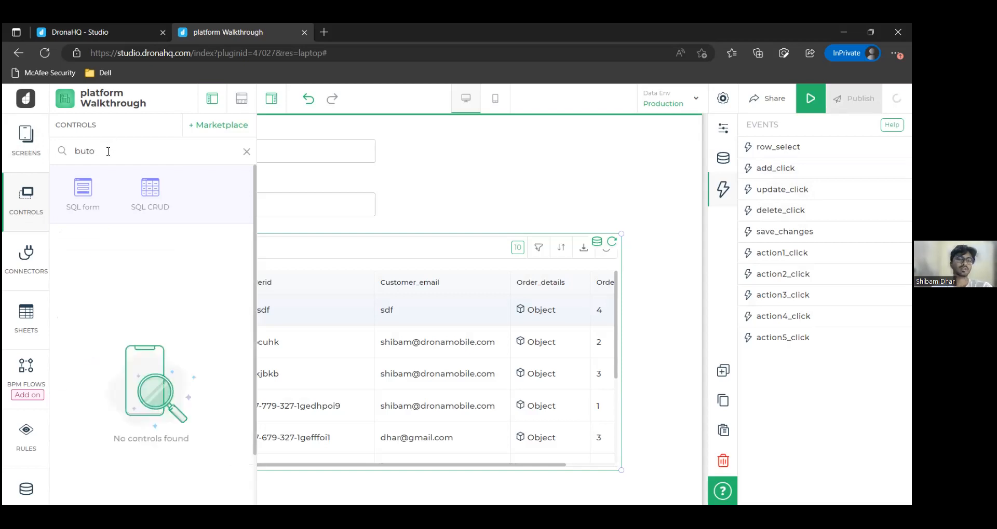
key(BackSpace)
key(BackSpace)
key(BackSpace)
drag(153, 275, 527, 160)
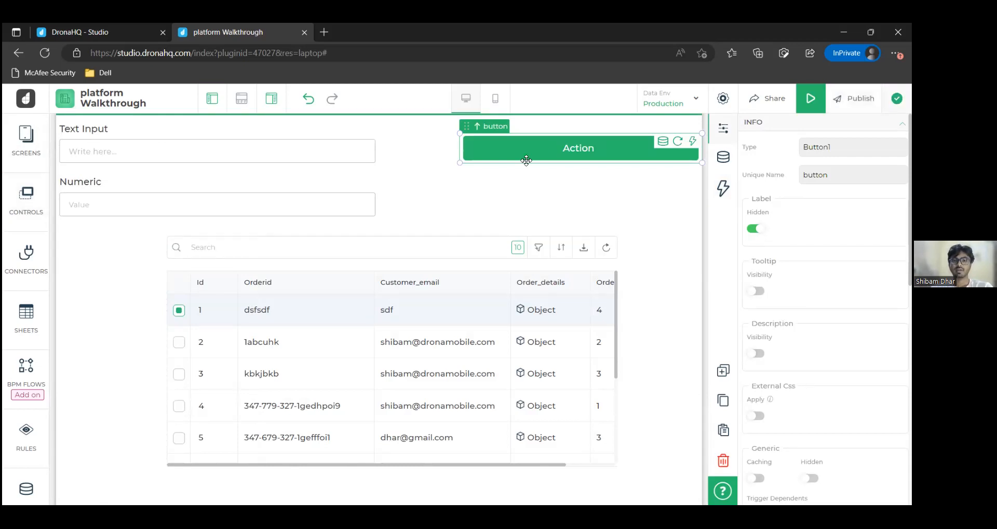
drag(525, 161, 472, 190)
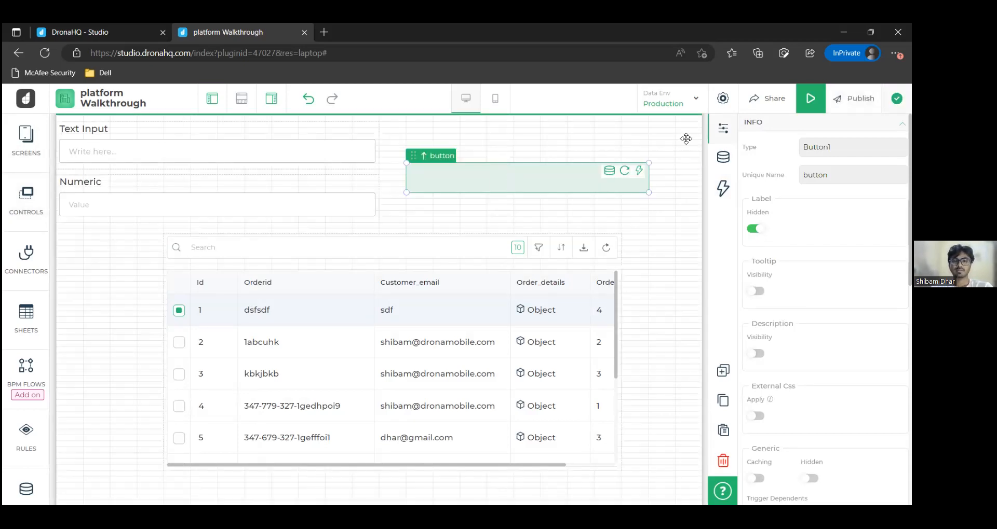
- Open the action flow of the new button's button_click event and display the actions that can be added
click(716, 190)
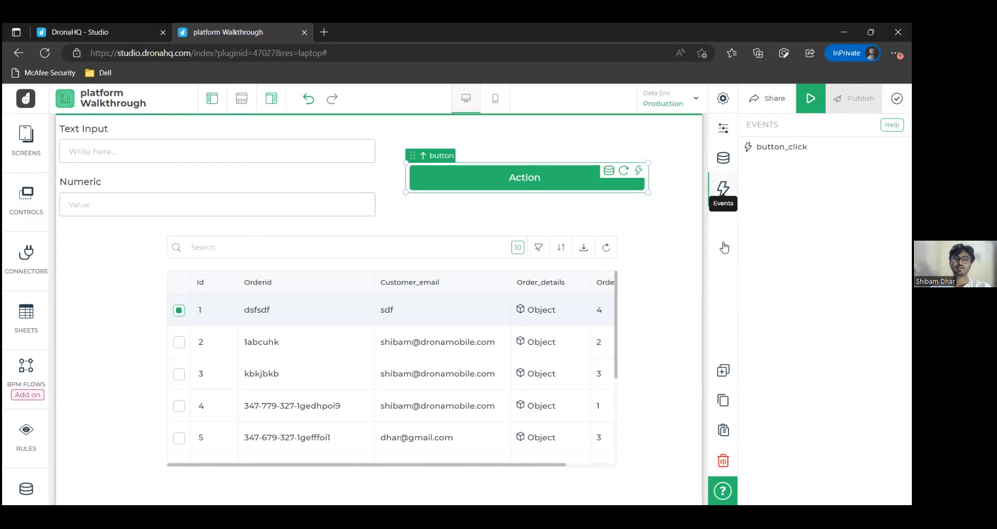
click(758, 147)
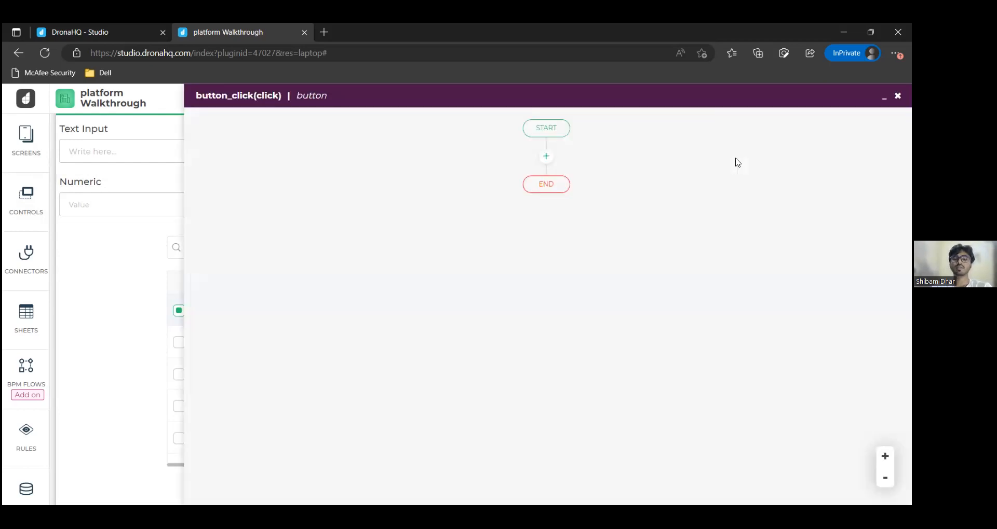
click(546, 157)
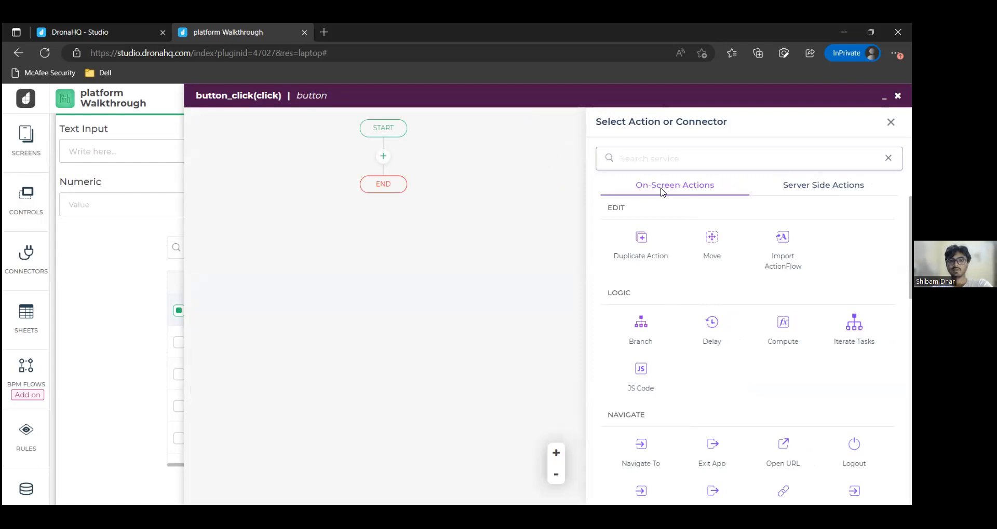
- Insert a Branch action into the button_click flow and add a third branch to it
click(723, 193)
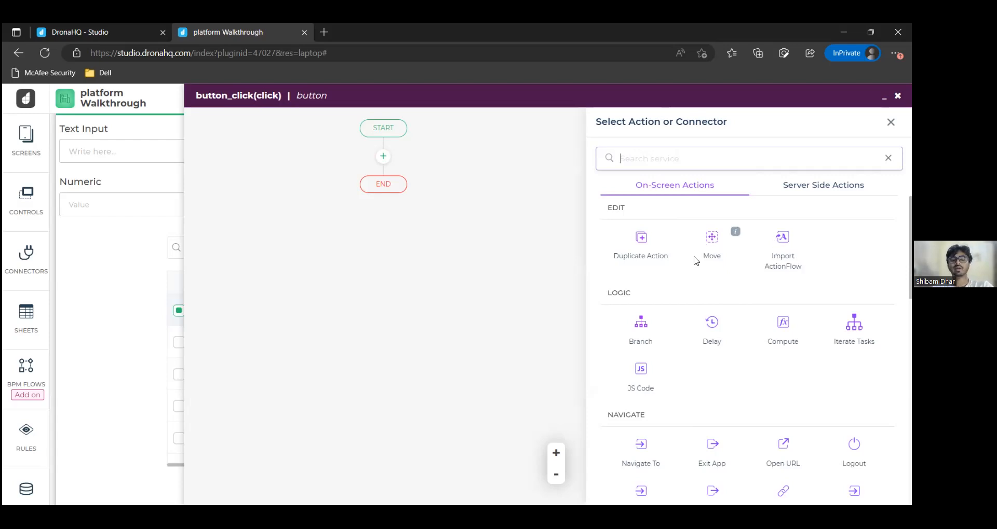
scroll(652, 288, down, 1)
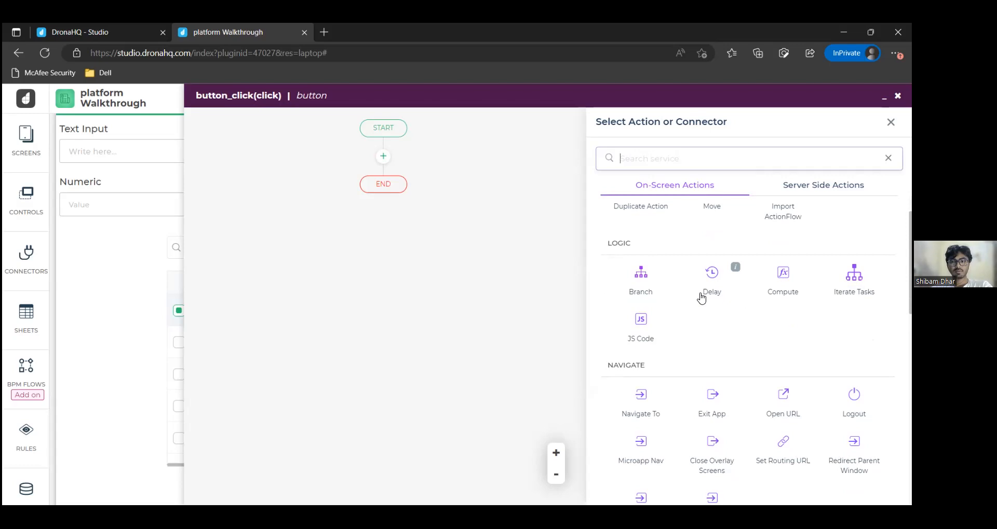
mouse_move(700, 297)
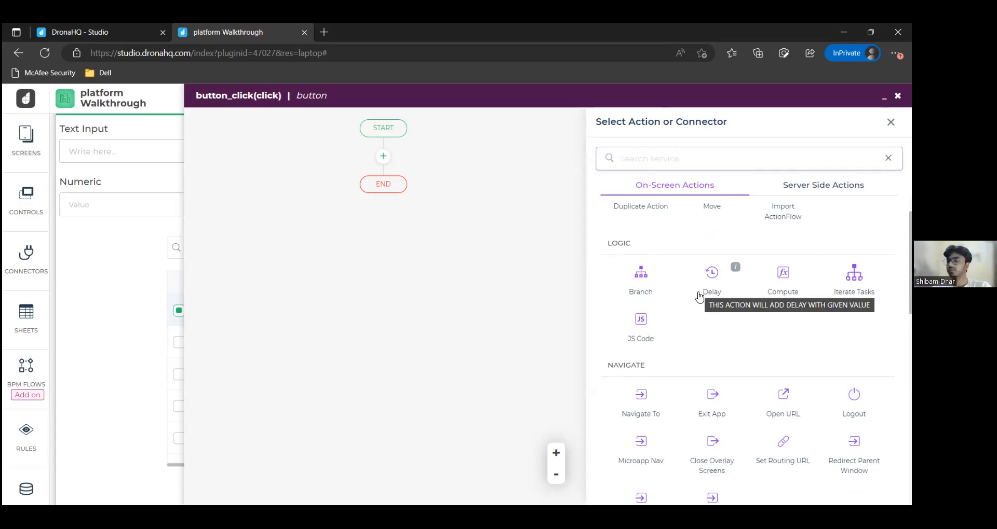
scroll(663, 278, down, 1)
scroll(659, 288, up, 1)
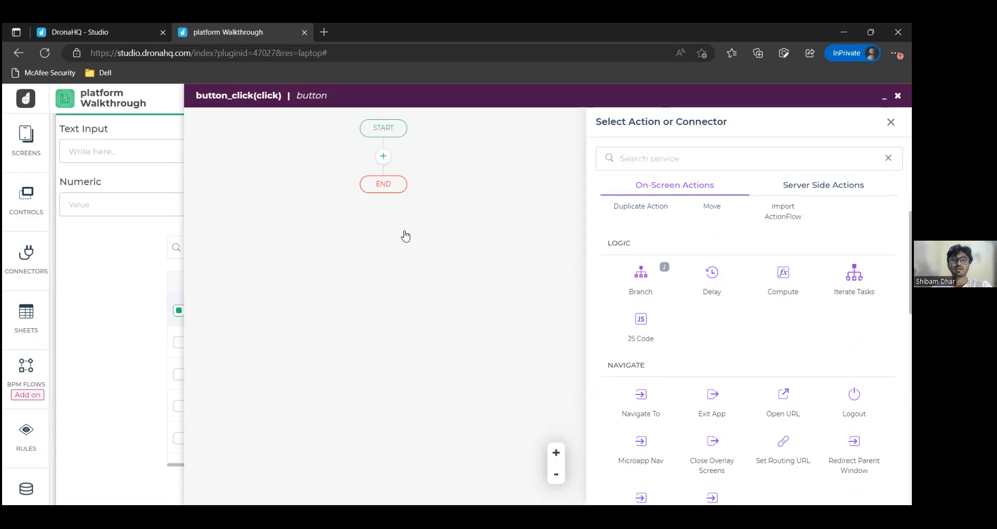
click(695, 257)
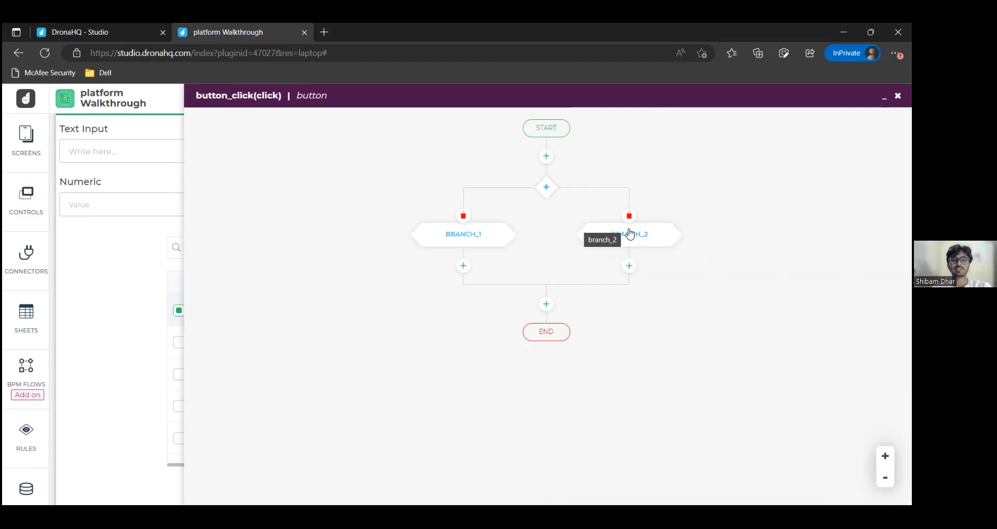
click(546, 187)
- Try the condition {{MODE == offline}} on branch_1 and cancel the change
click(365, 239)
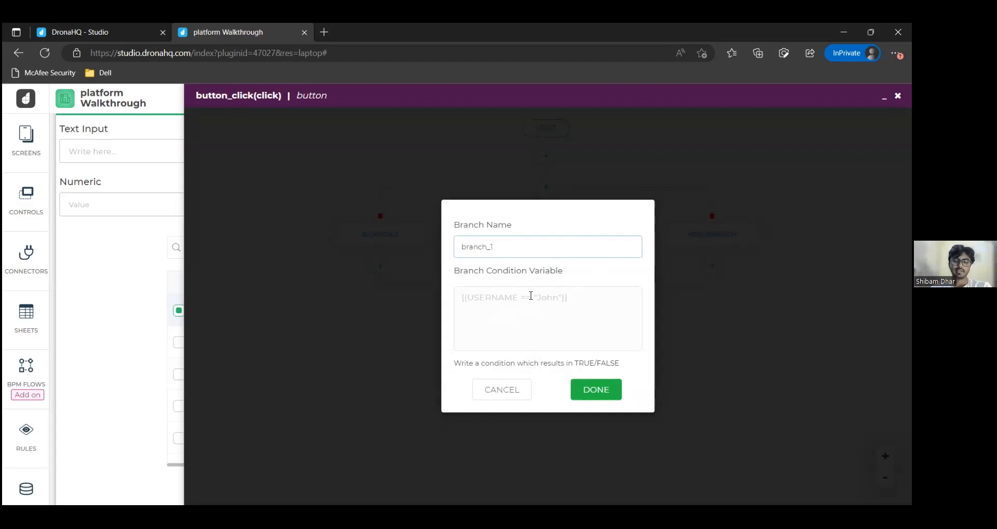
click(526, 300)
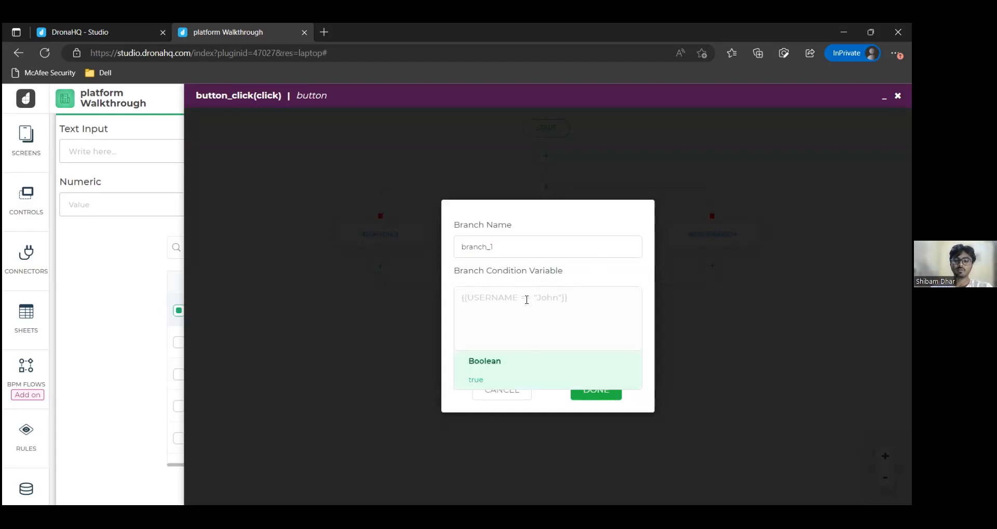
text({{)
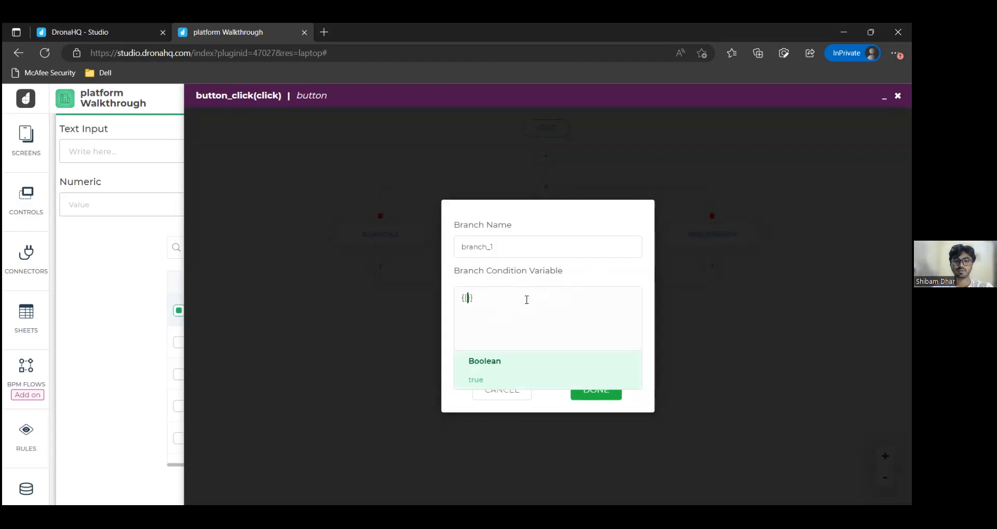
text(mo)
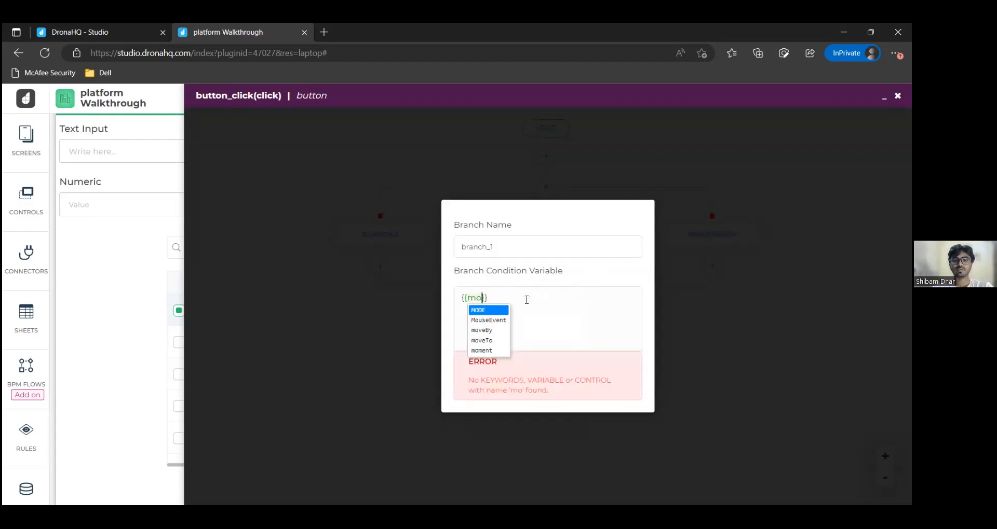
key(Return)
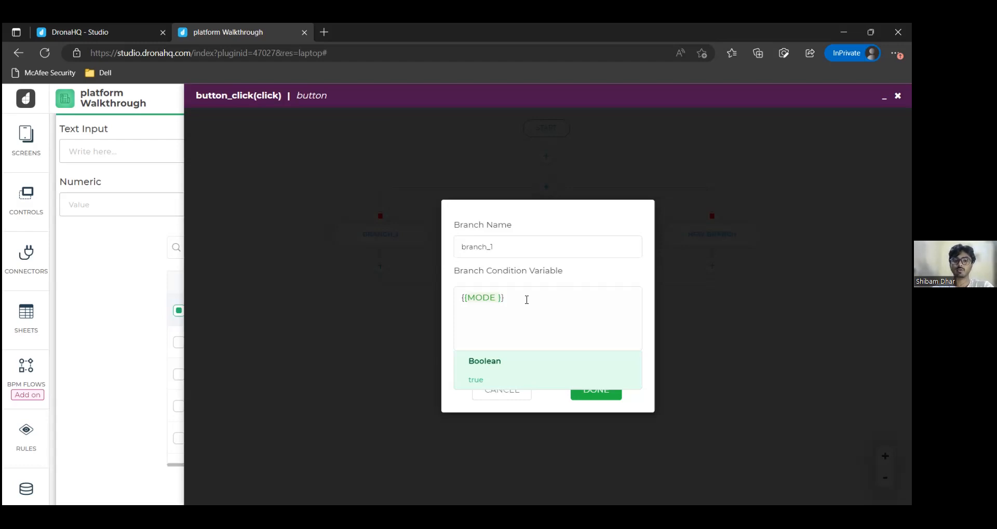
text(==)
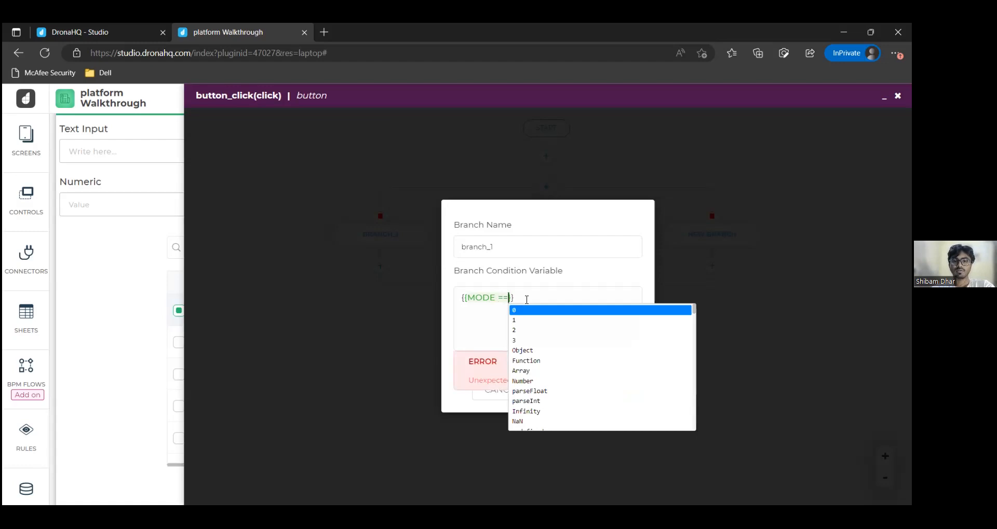
text( offline)
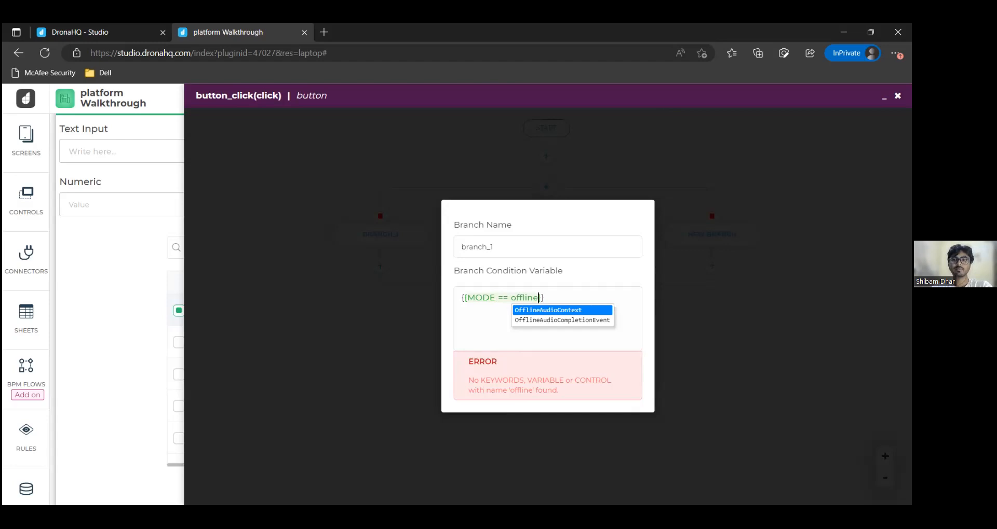
click(507, 448)
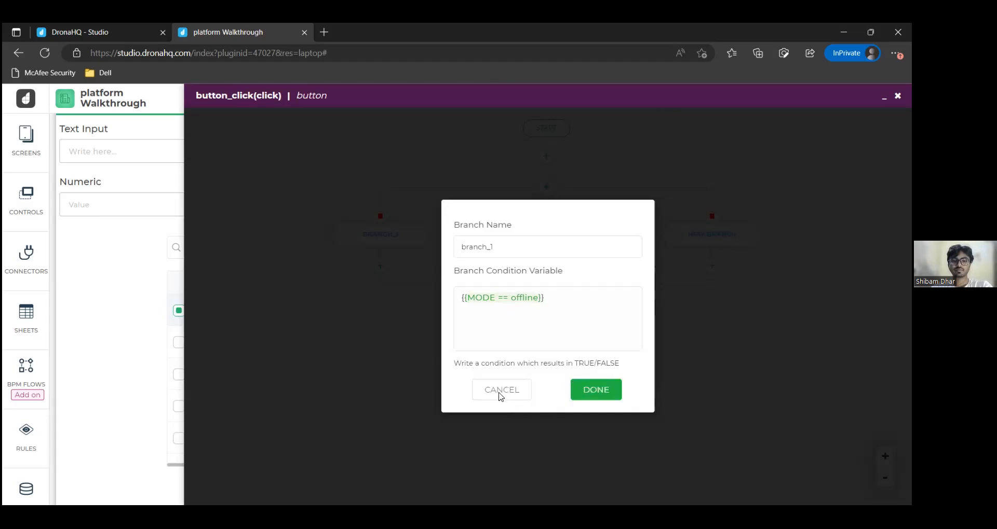
click(499, 392)
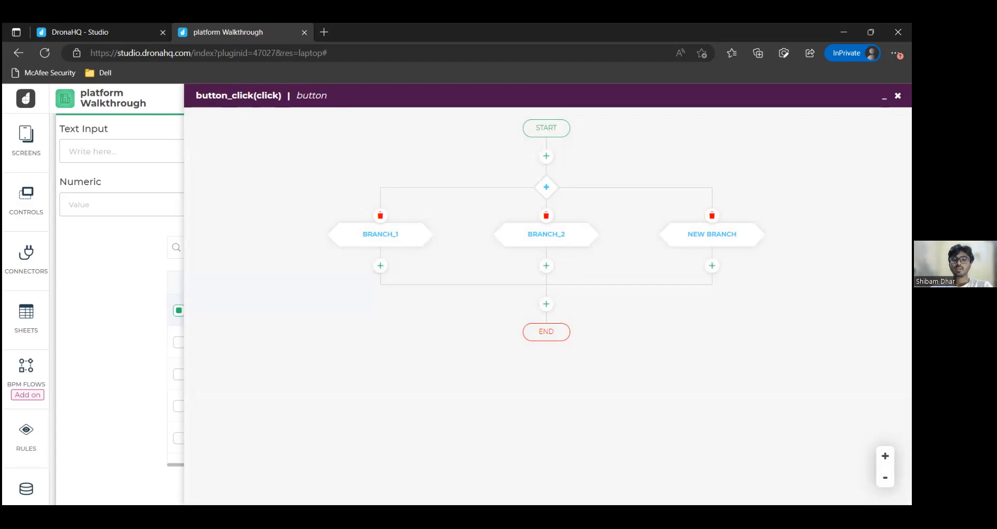
click(546, 266)
scroll(670, 317, down, 1)
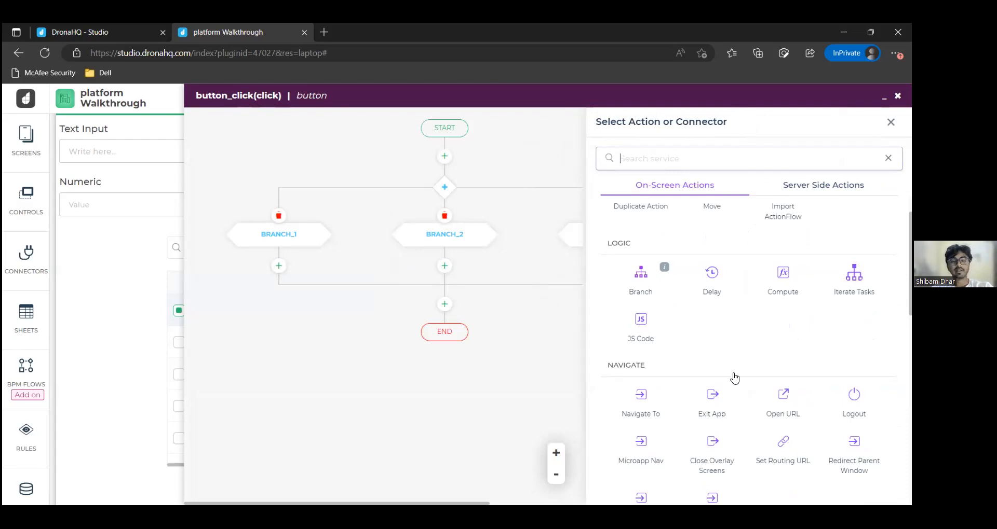
scroll(734, 383, down, 4)
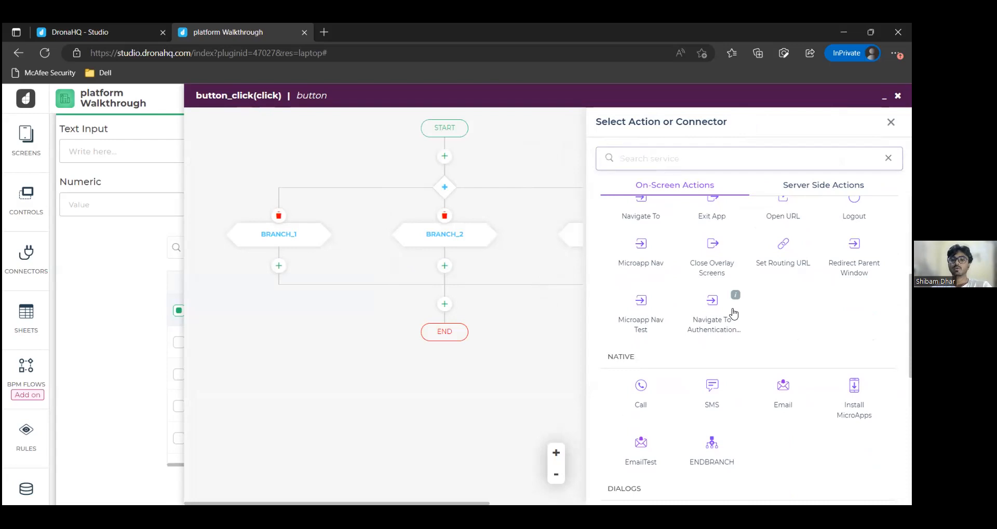
scroll(770, 273, up, 1)
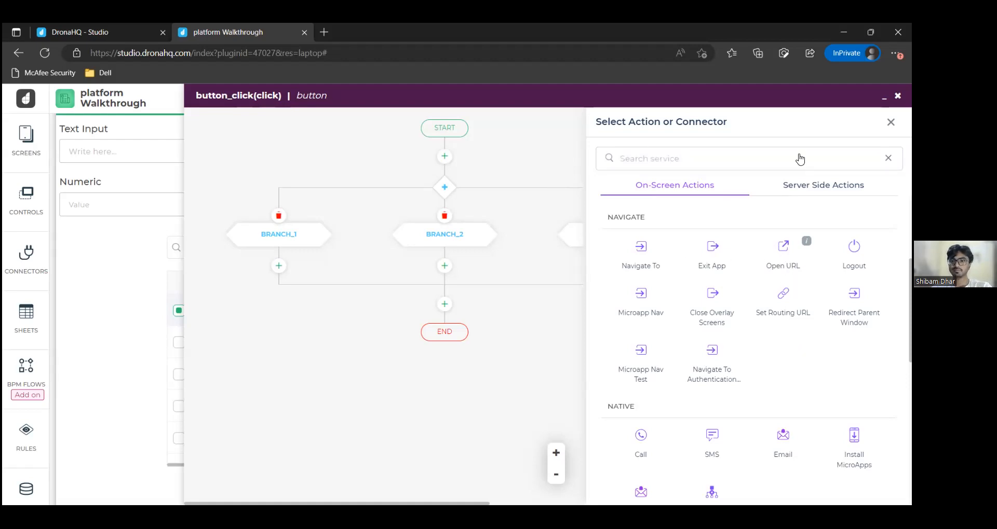
click(783, 252)
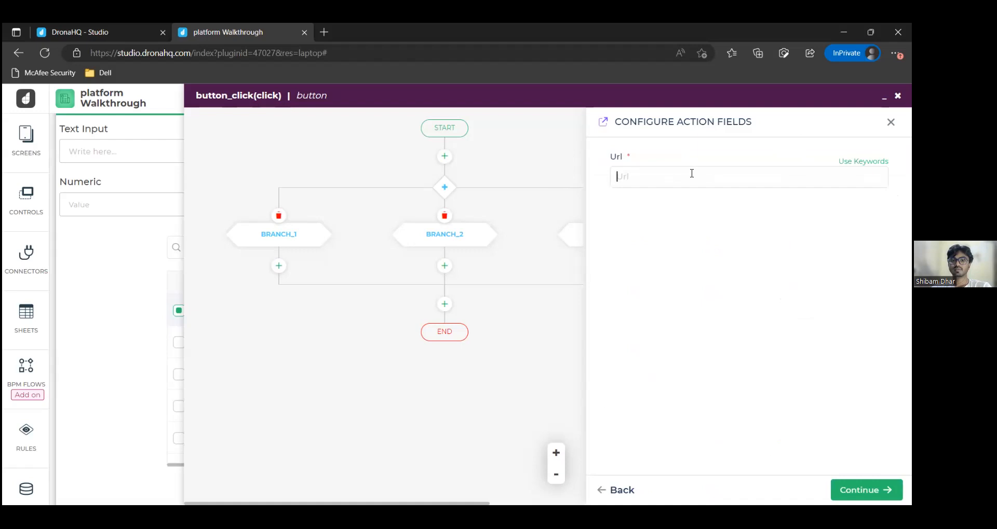
click(691, 173)
text(www.g)
key(BackSpace)
key(BackSpace)
key(BackSpace)
key(BackSpace)
text(ww.)
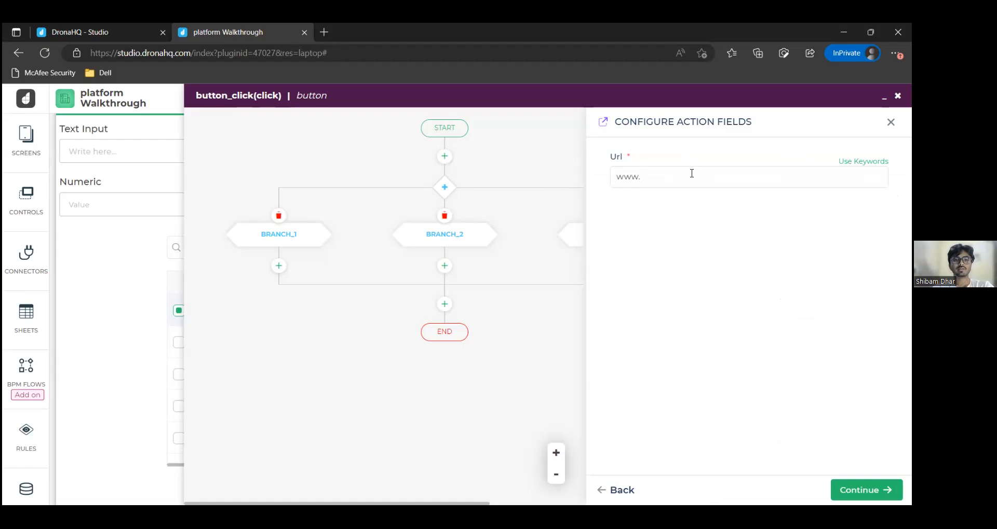
text(google.com)
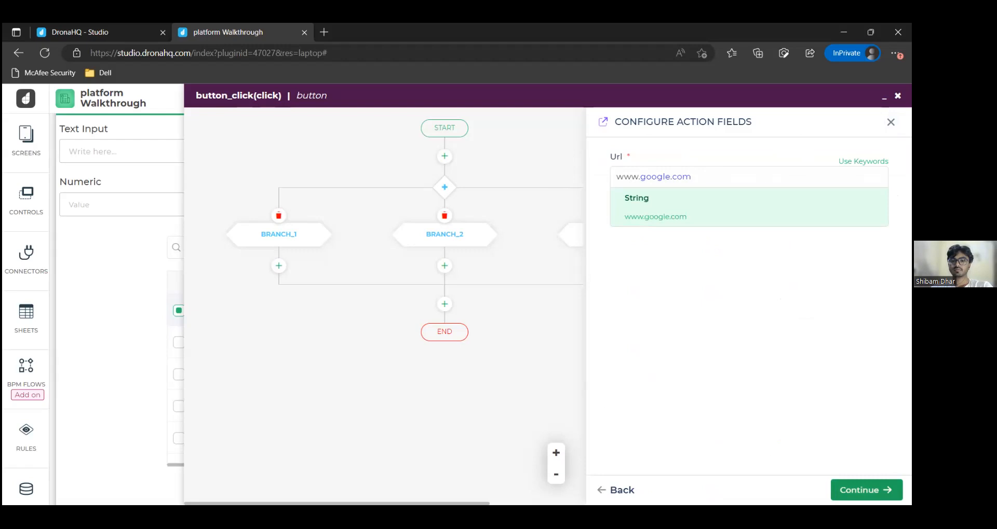
click(866, 490)
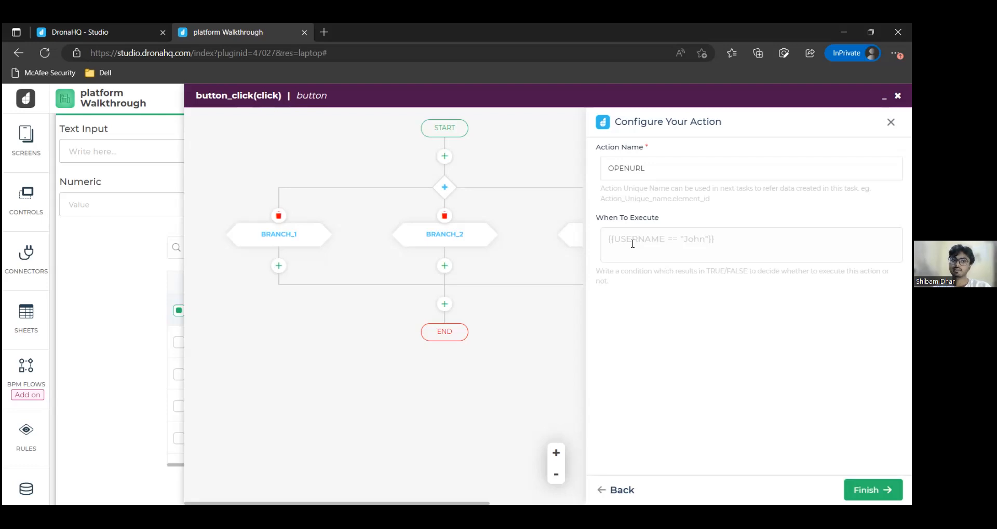
click(872, 490)
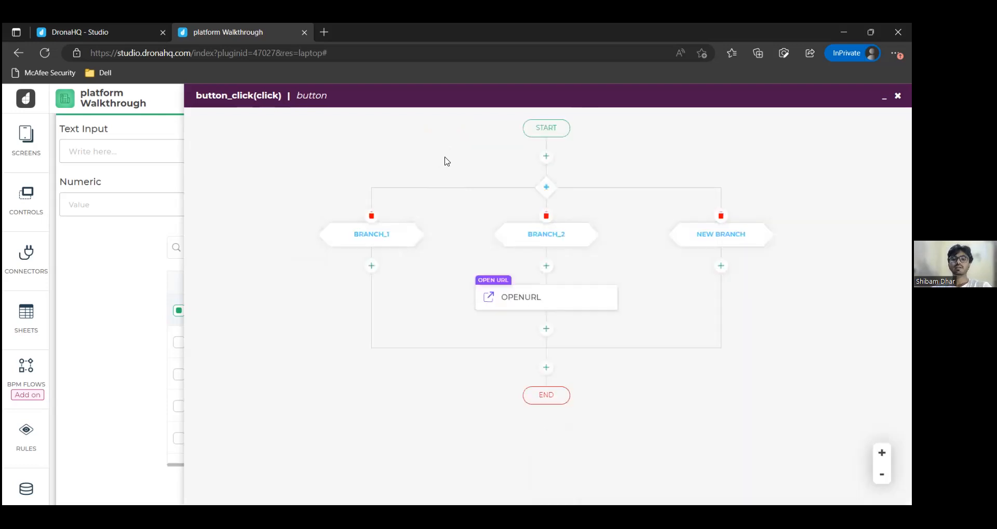
- Delete branch_2 with its action and the remaining branches from the button_click flow
click(546, 215)
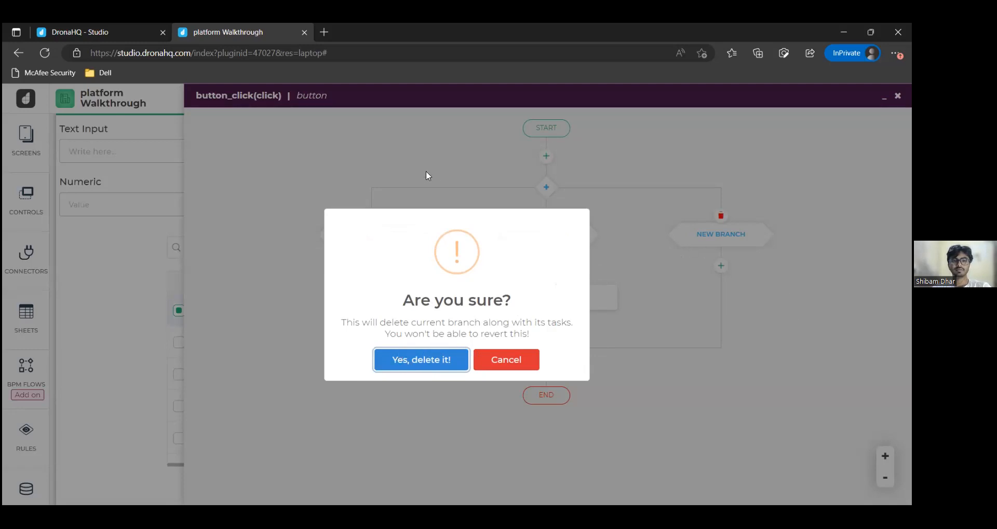
click(437, 358)
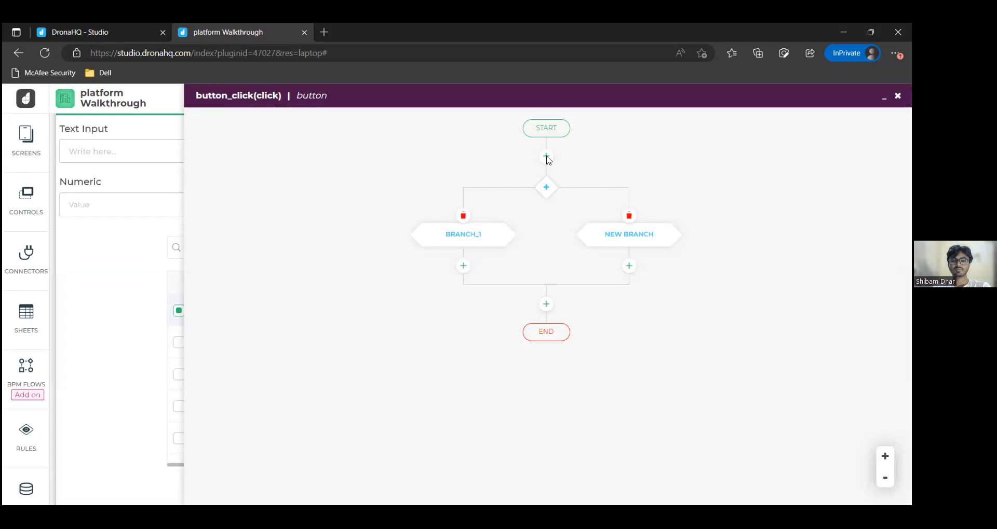
click(463, 215)
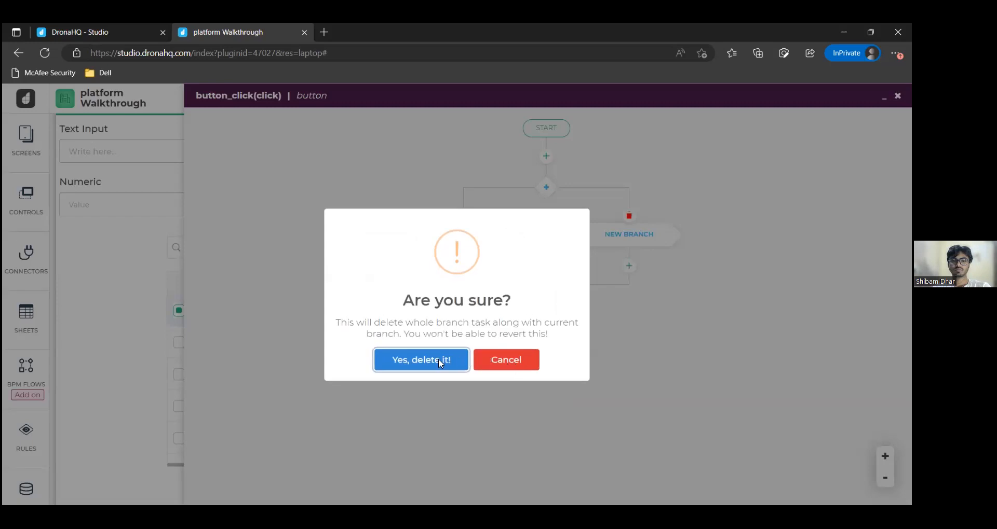
click(439, 365)
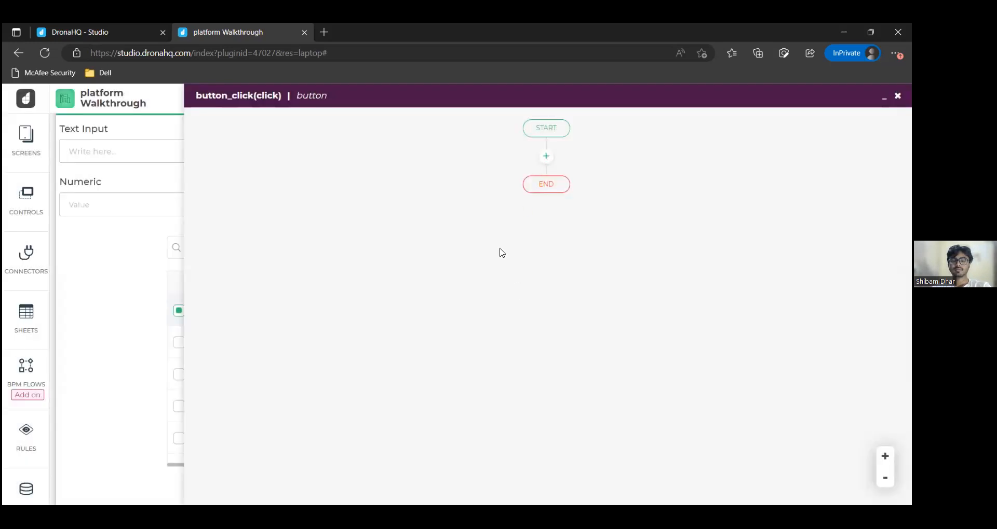
- Add a Success Popup action named ALERT with the title "Perfect! It is a click" to the button_click flow
click(546, 157)
scroll(718, 273, down, 3)
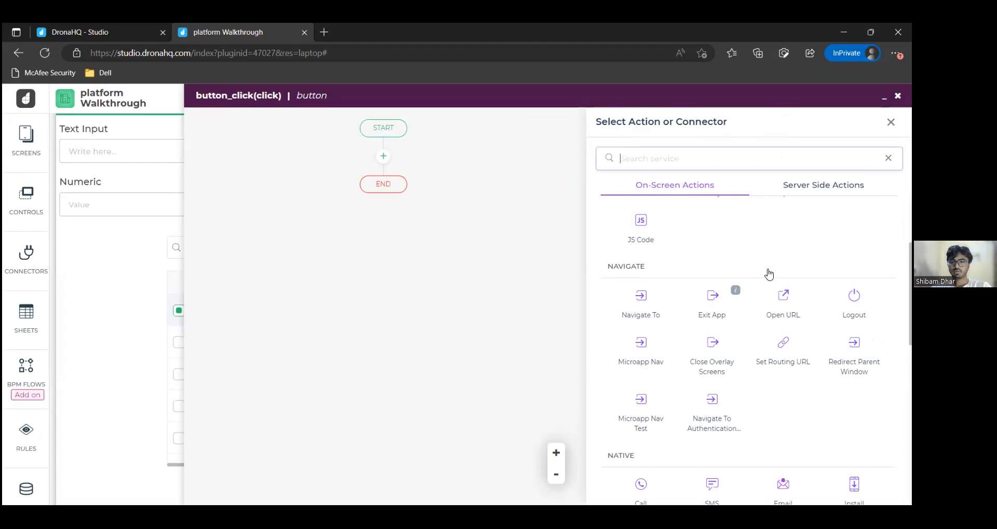
scroll(809, 306, down, 5)
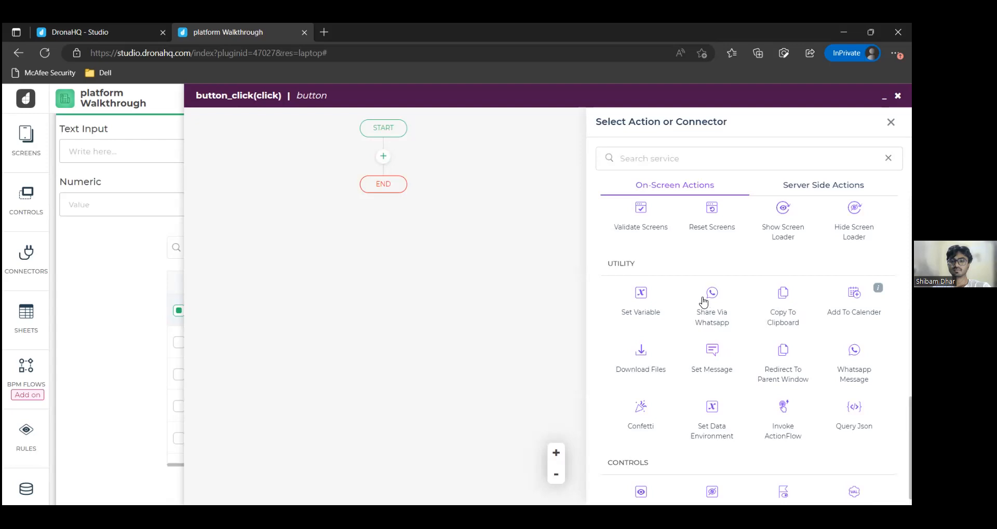
scroll(705, 301, up, 4)
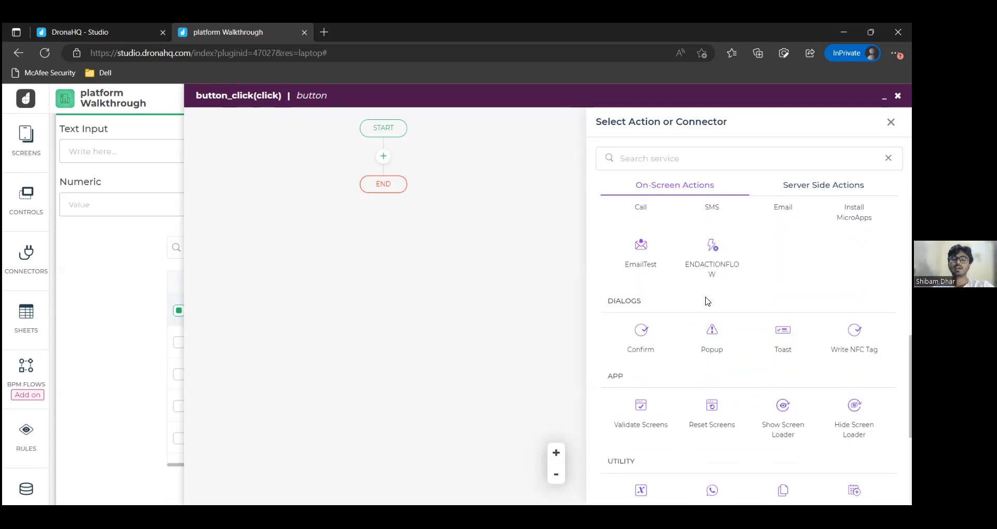
scroll(706, 301, up, 3)
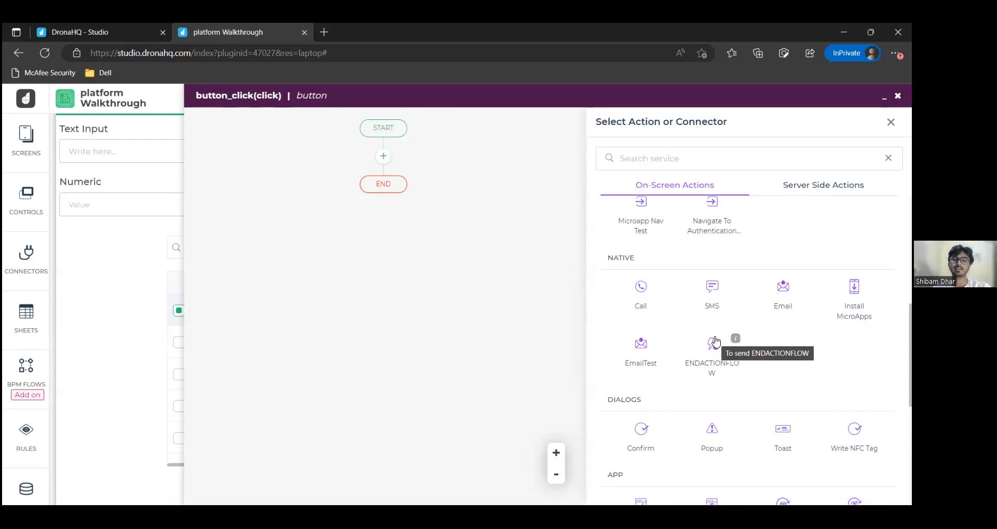
scroll(779, 311, down, 5)
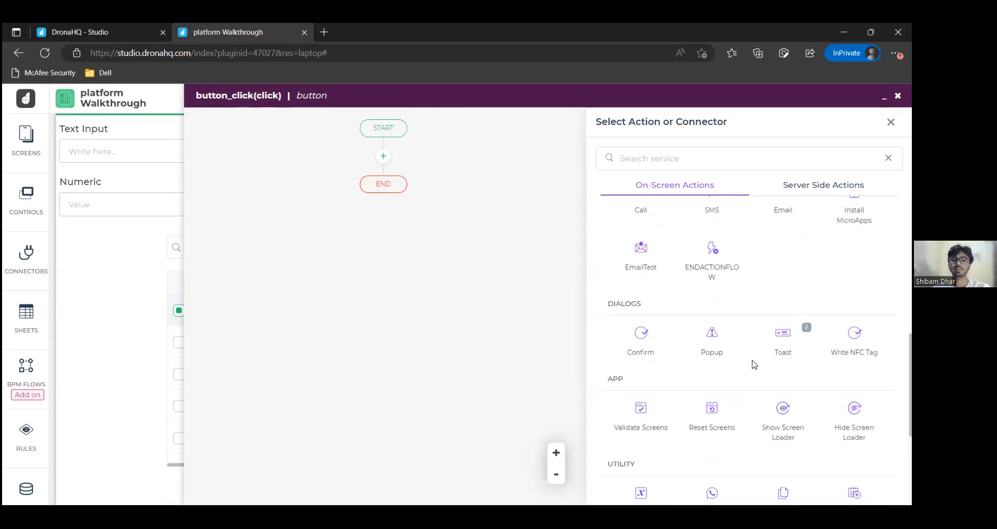
click(712, 234)
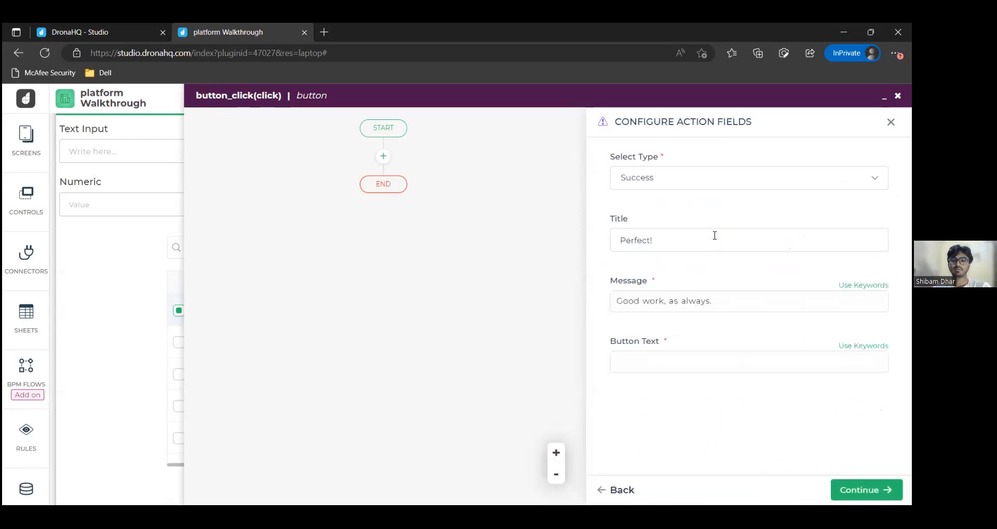
click(682, 246)
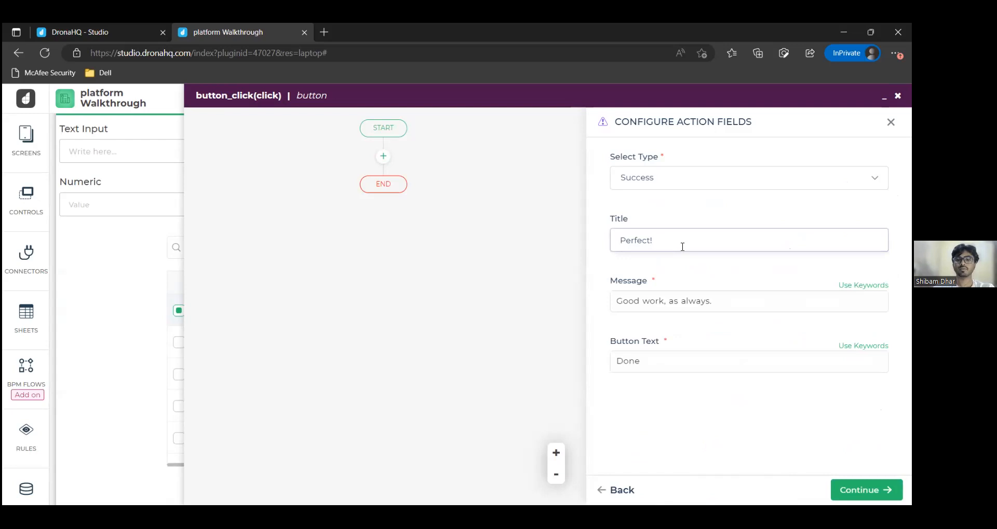
text(It is a click)
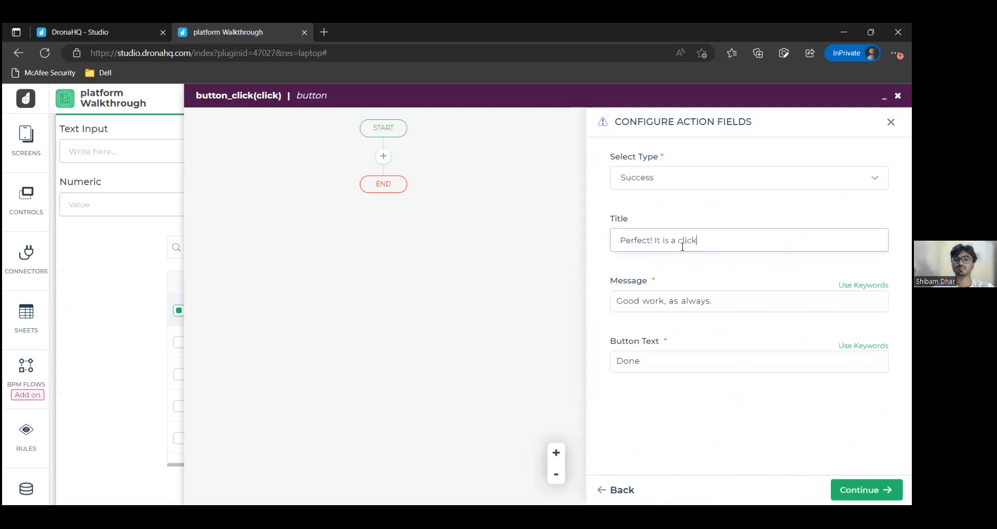
click(871, 490)
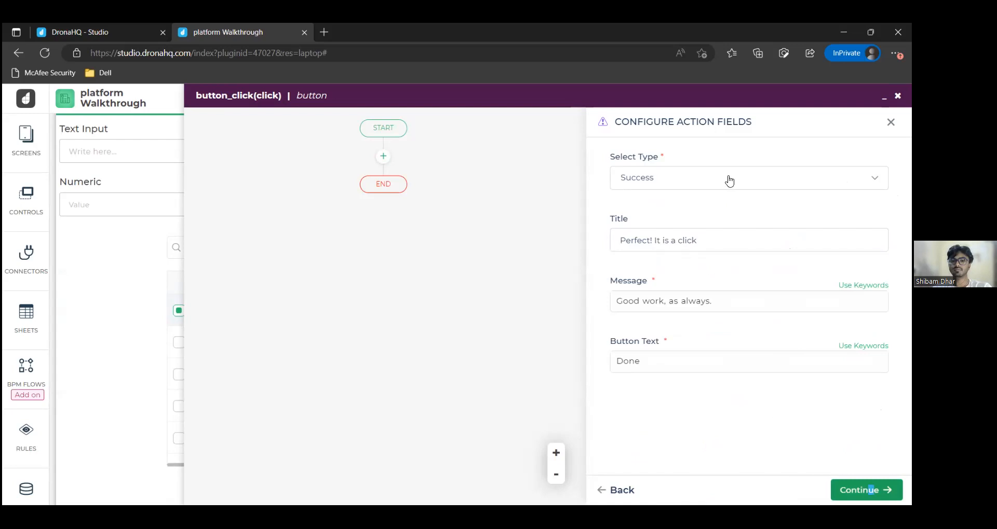
click(871, 490)
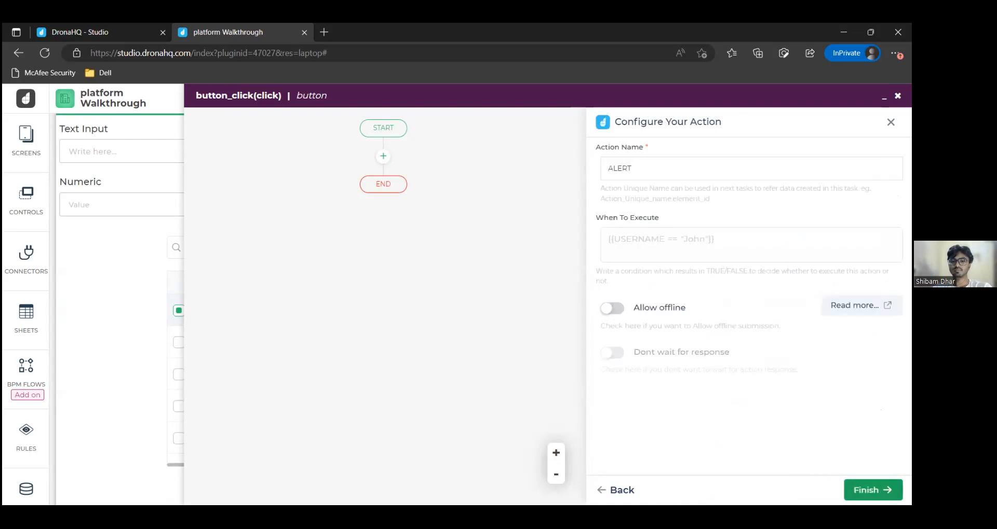
click(873, 490)
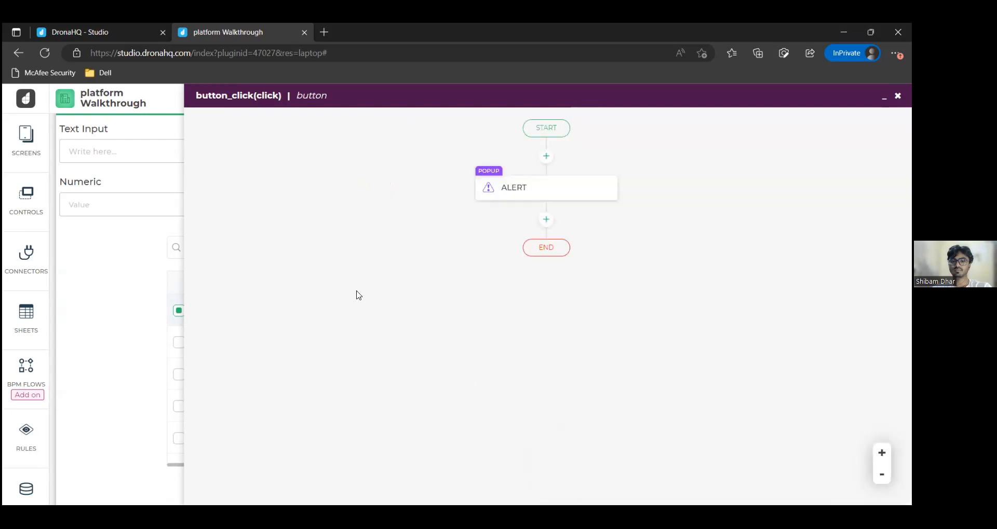
- Examine the on-screen and server-side actions and connectors available for the position after ALERT, then leave the action flow
click(546, 220)
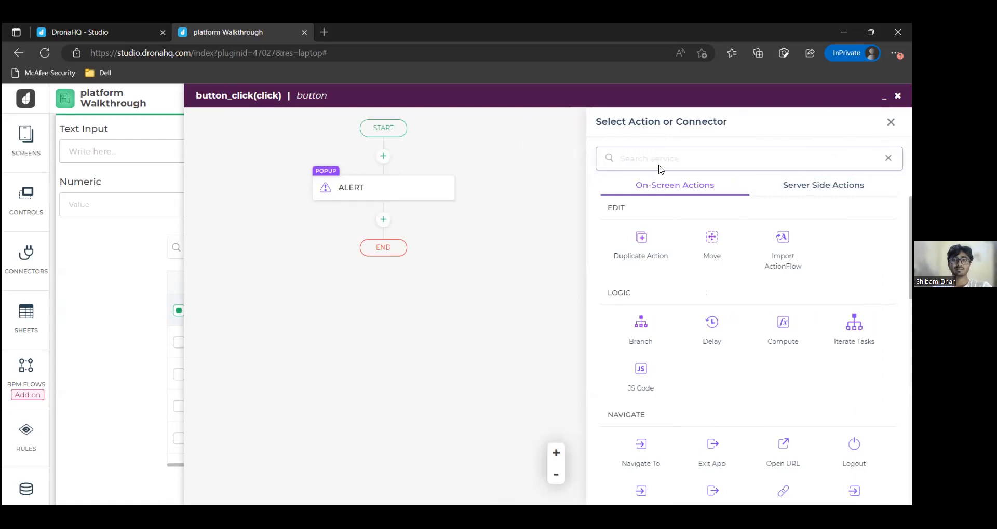
scroll(652, 196, down, 7)
scroll(722, 338, down, 6)
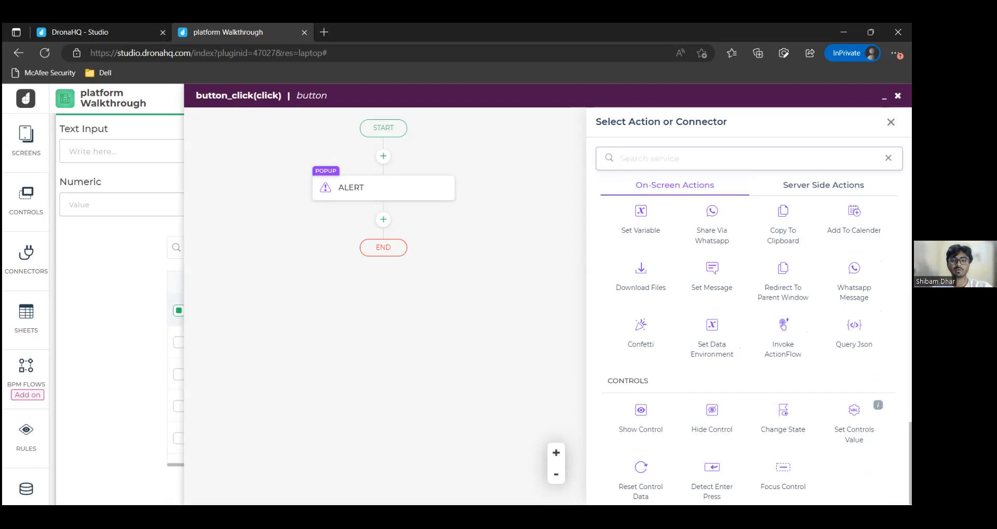
scroll(701, 440, up, 4)
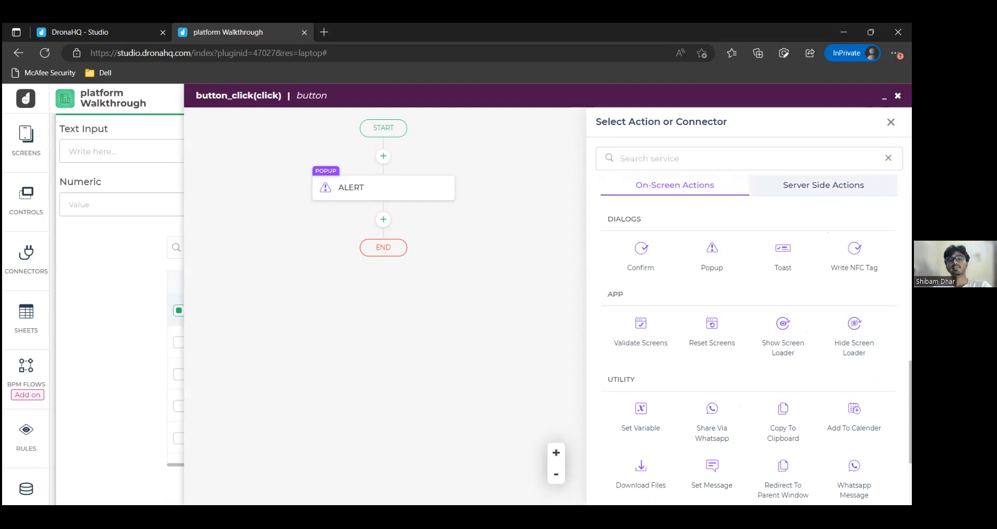
click(823, 184)
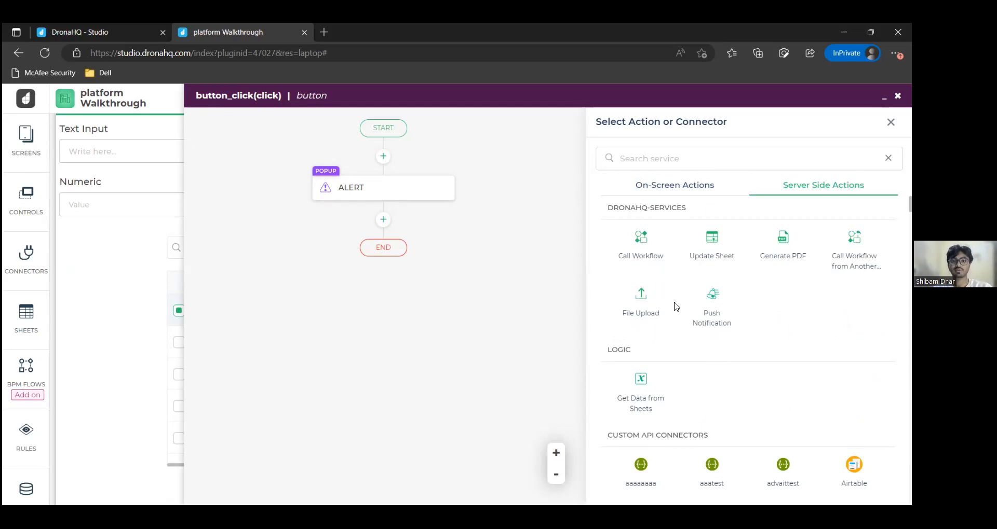
scroll(687, 376, down, 1)
scroll(685, 379, down, 3)
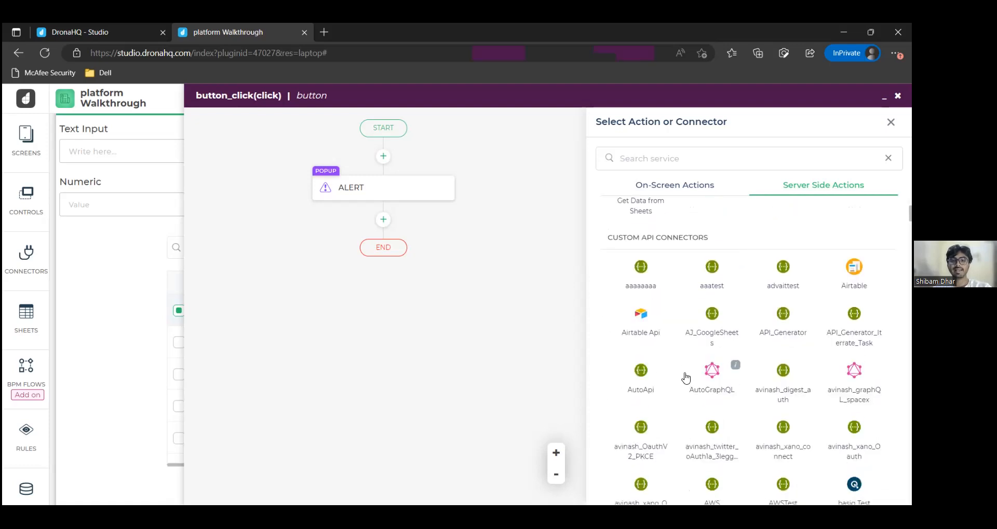
scroll(705, 348, down, 1)
scroll(705, 362, down, 8)
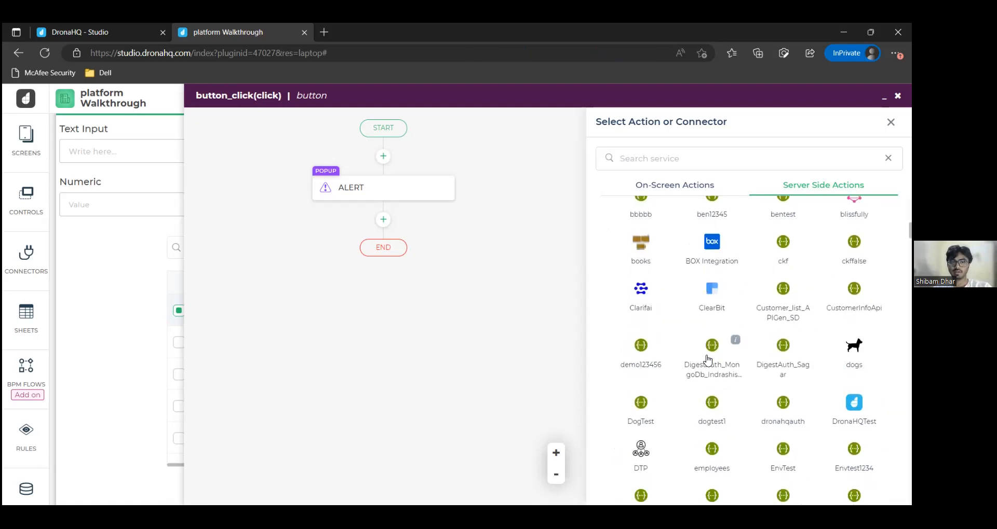
scroll(707, 358, down, 4)
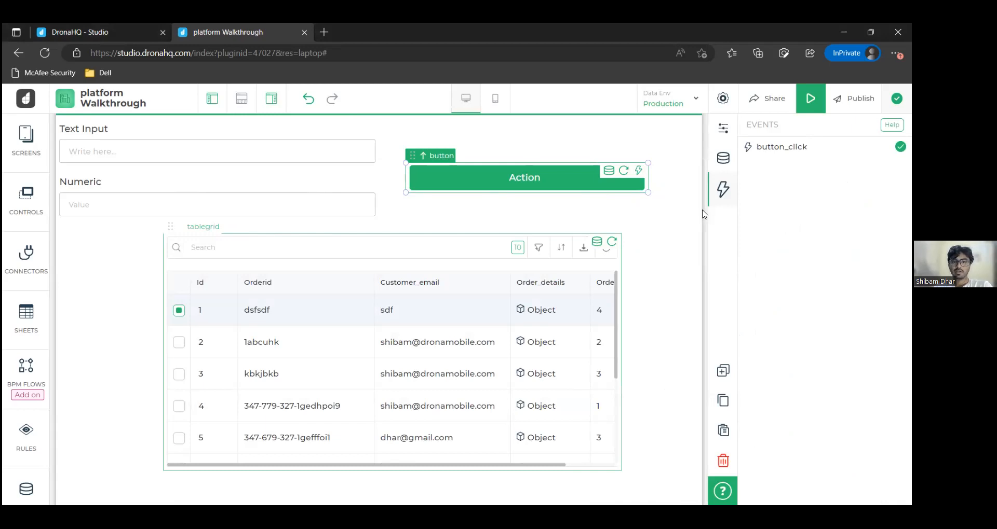
click(28, 263)
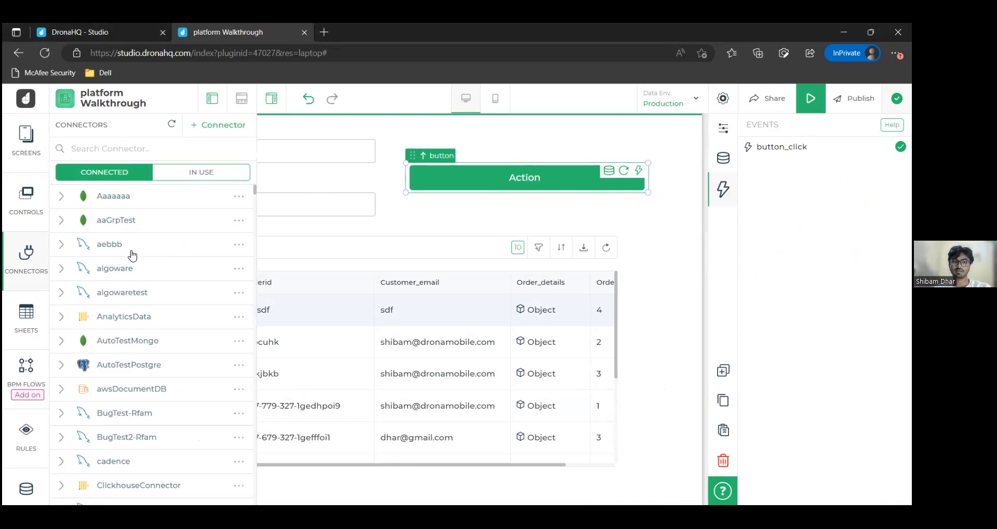
scroll(132, 255, down, 8)
scroll(133, 265, down, 10)
scroll(130, 270, up, 5)
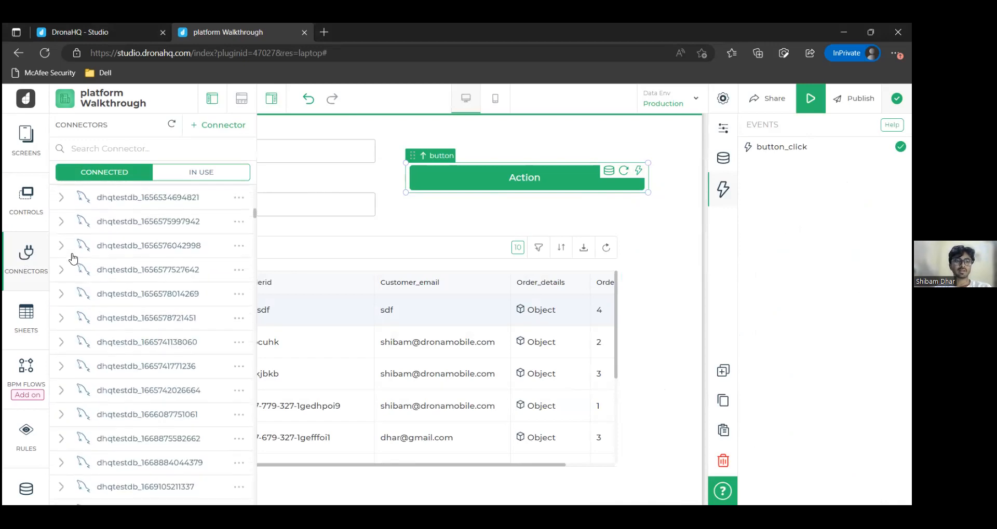
click(62, 246)
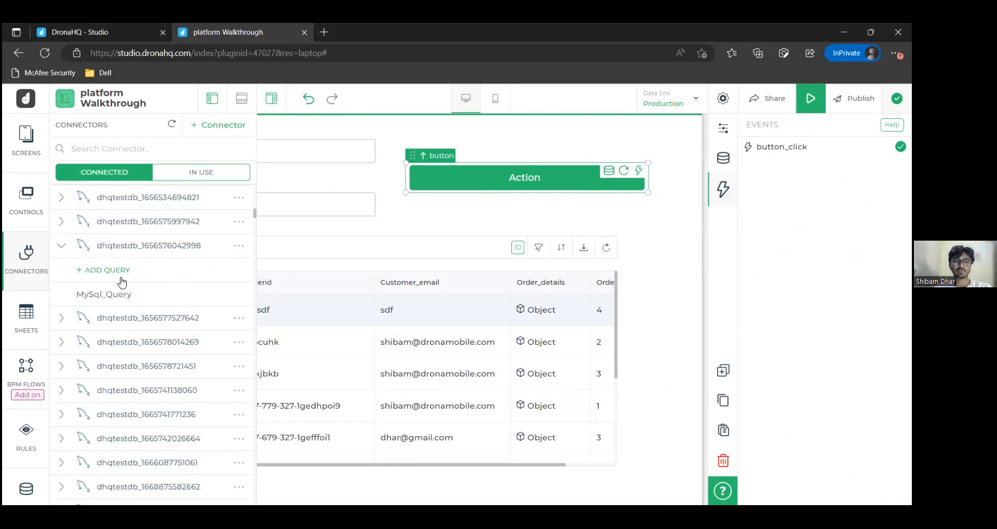
click(62, 319)
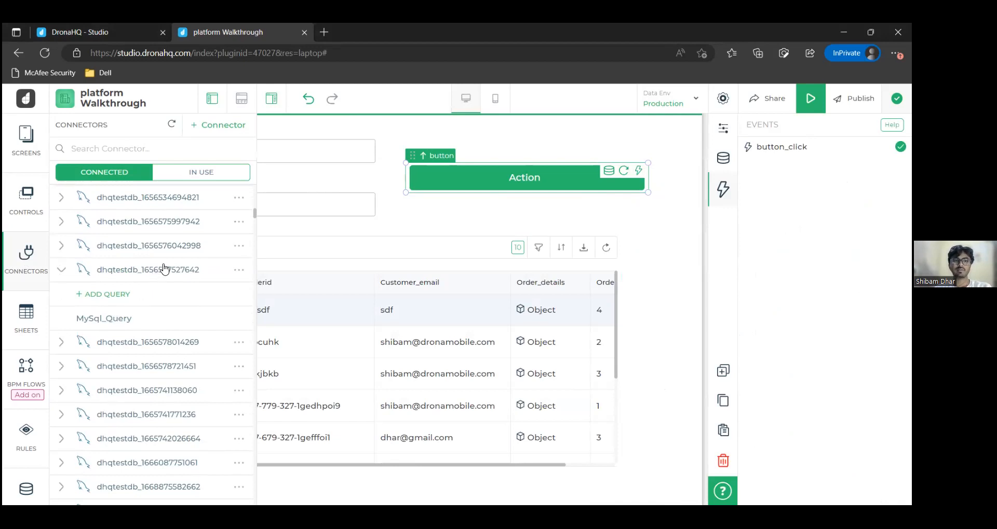
scroll(163, 269, up, 5)
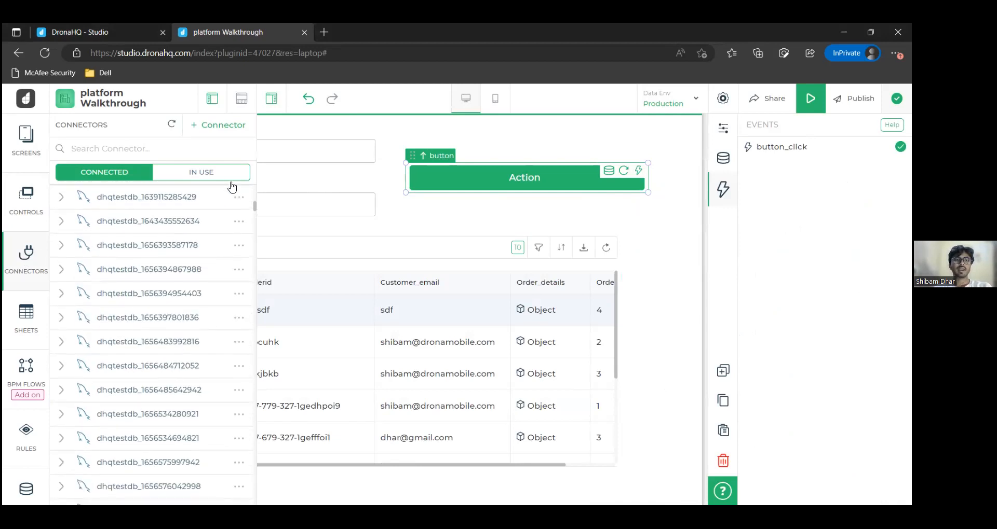
- View the connector types that can be added, then list the connectors in use in this app
click(226, 127)
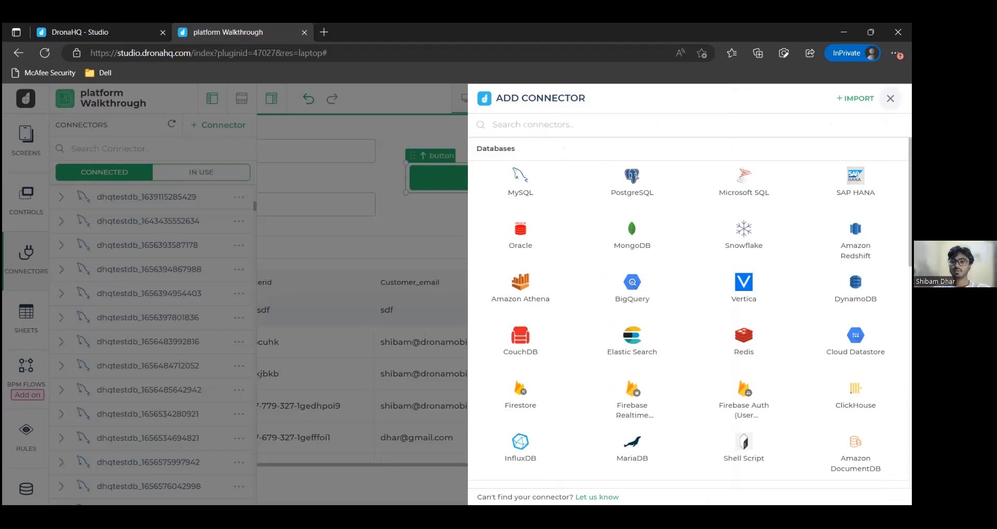
key(Escape)
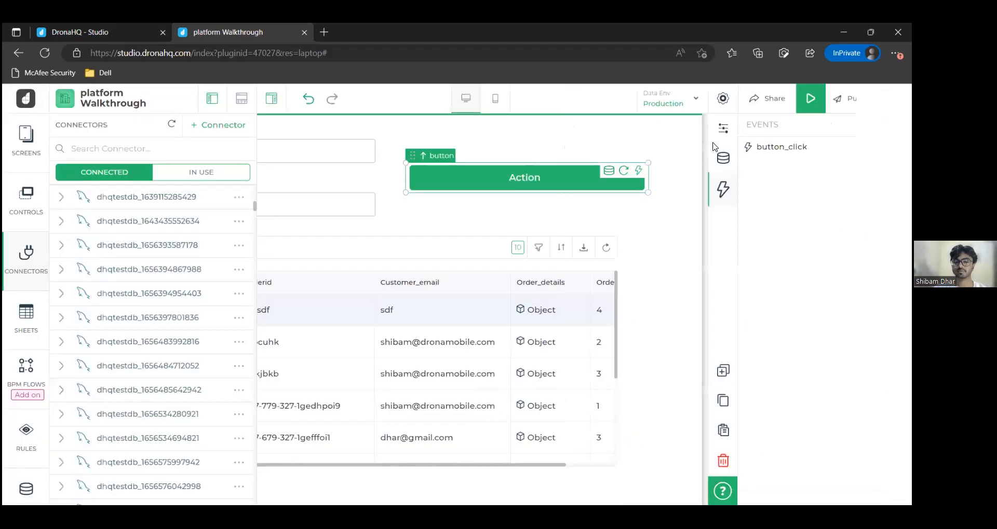
click(201, 172)
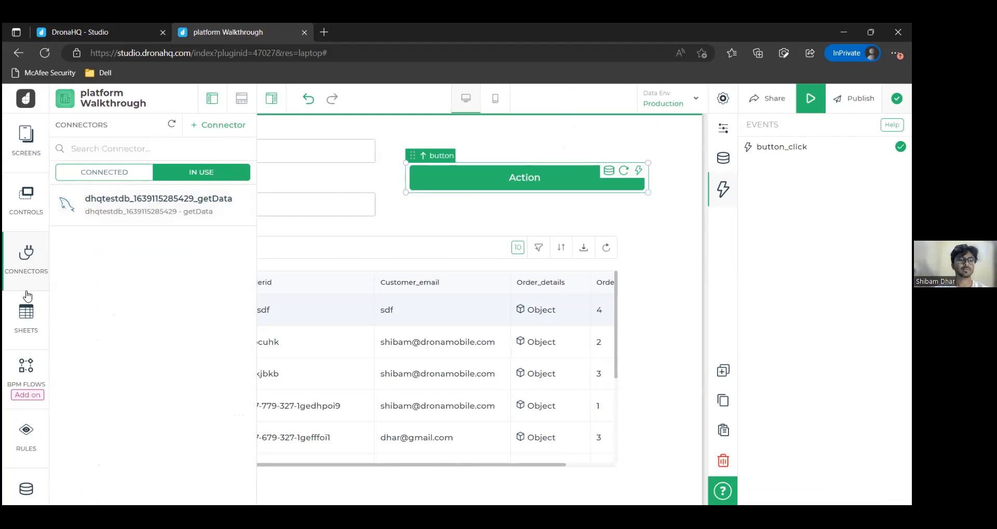
- Create a new rule condition for Screen 1 and choose textinput as its IF field
click(26, 435)
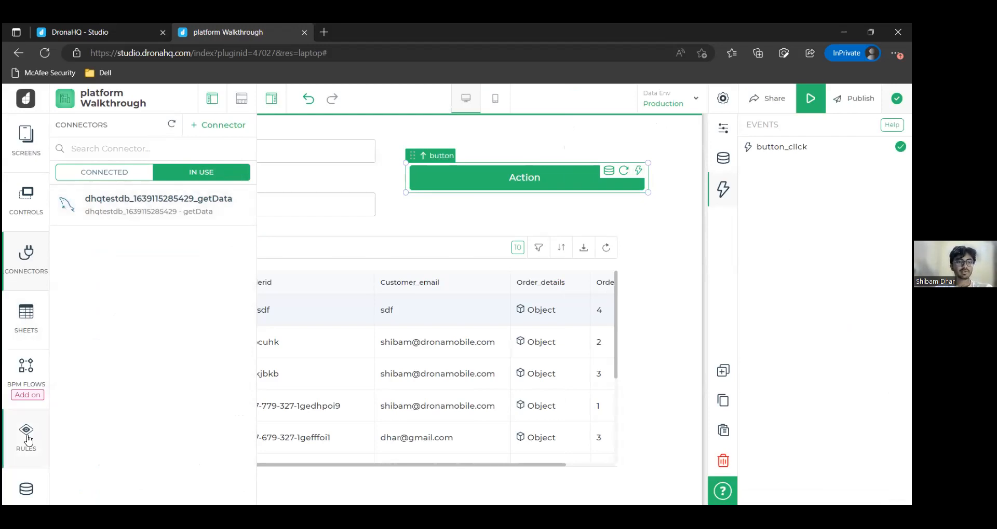
click(682, 341)
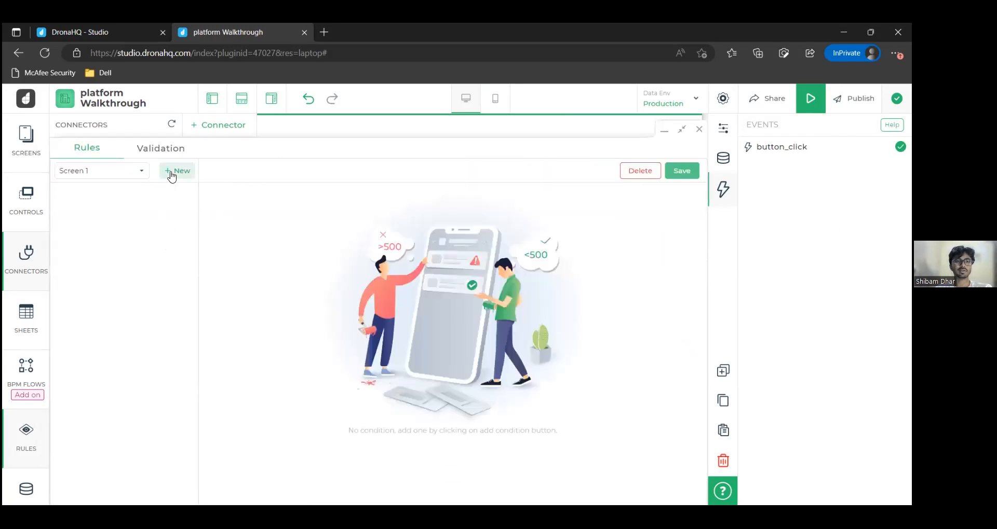
click(172, 177)
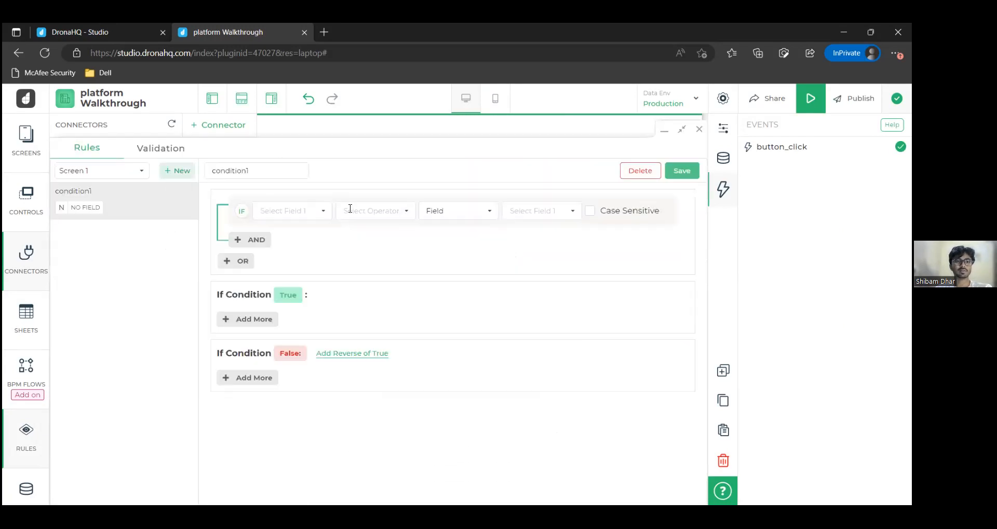
click(303, 211)
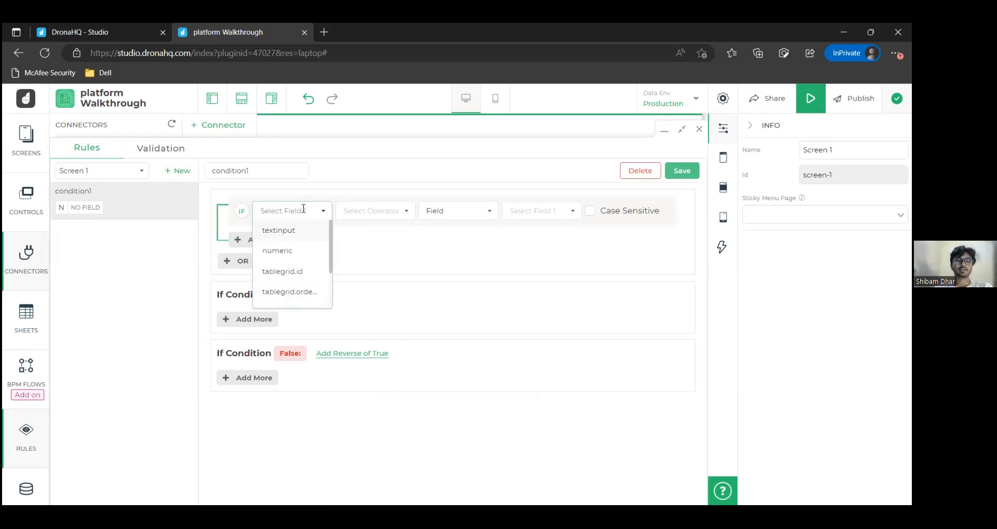
scroll(308, 263, down, 1)
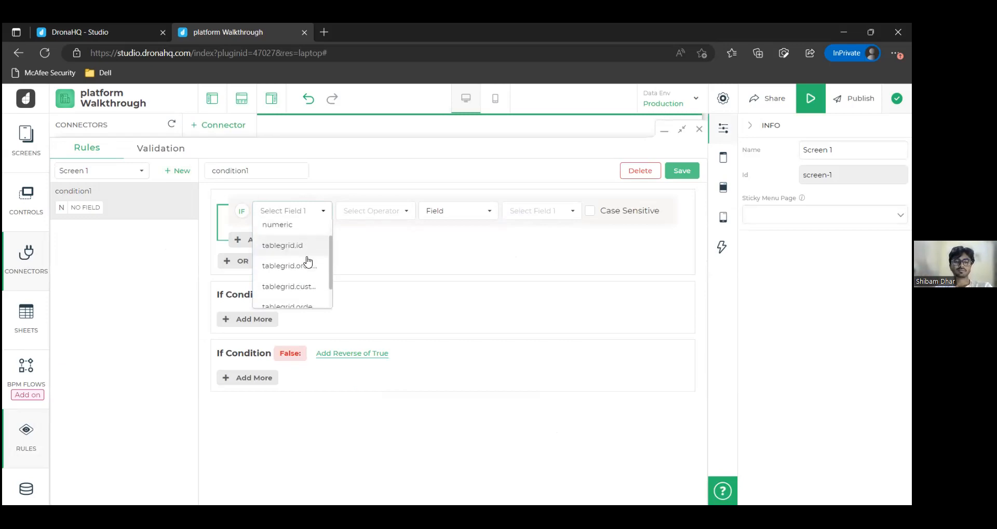
scroll(291, 260, up, 1)
click(284, 231)
- Set the operator of the textinput condition to Equal to
click(381, 212)
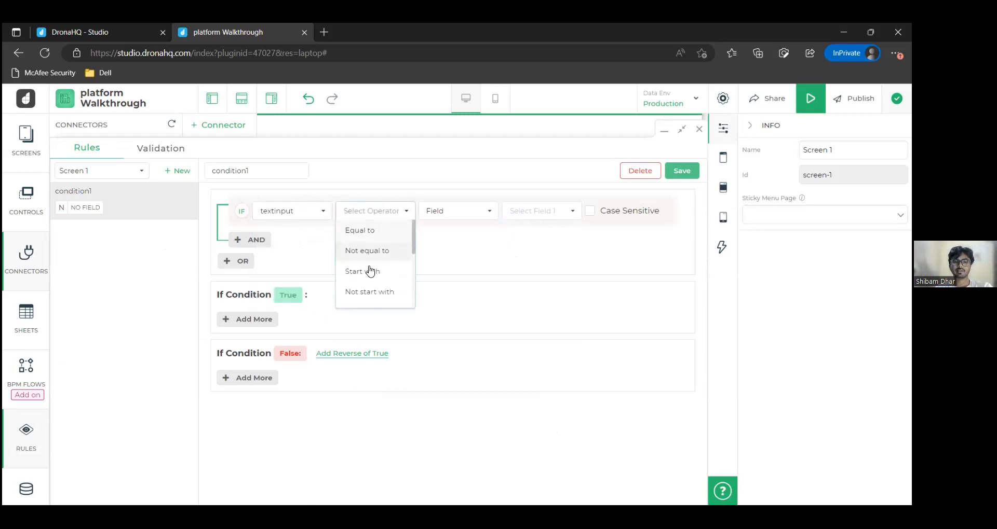
click(383, 250)
click(394, 213)
scroll(379, 270, down, 2)
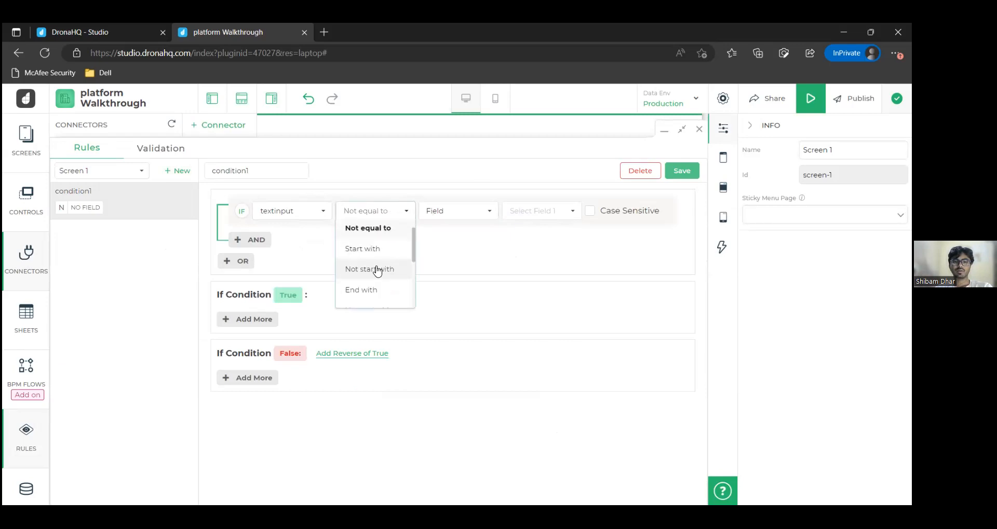
scroll(366, 291, up, 2)
click(380, 231)
- Compare textinput against a fixed value instead of a field, entering "NULL" as the value
click(475, 211)
click(462, 249)
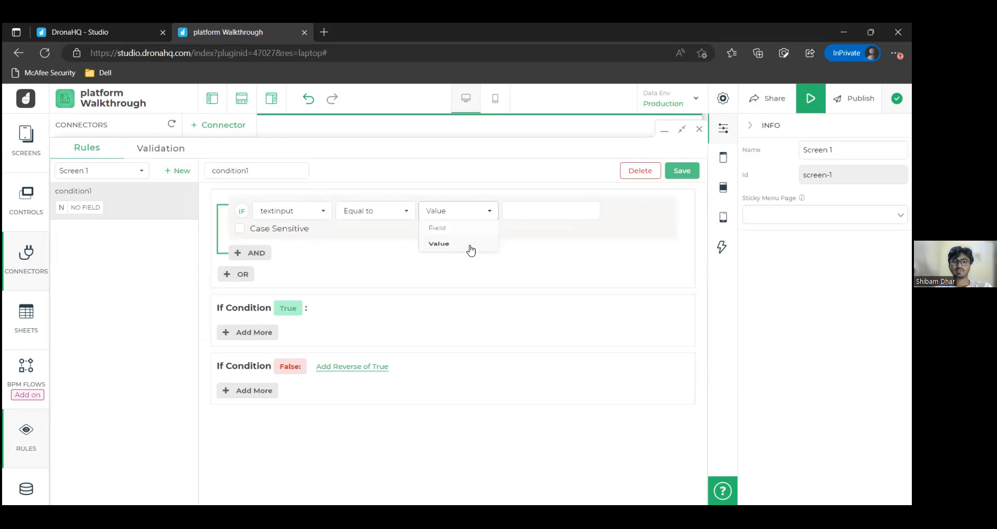
click(531, 212)
text(1)
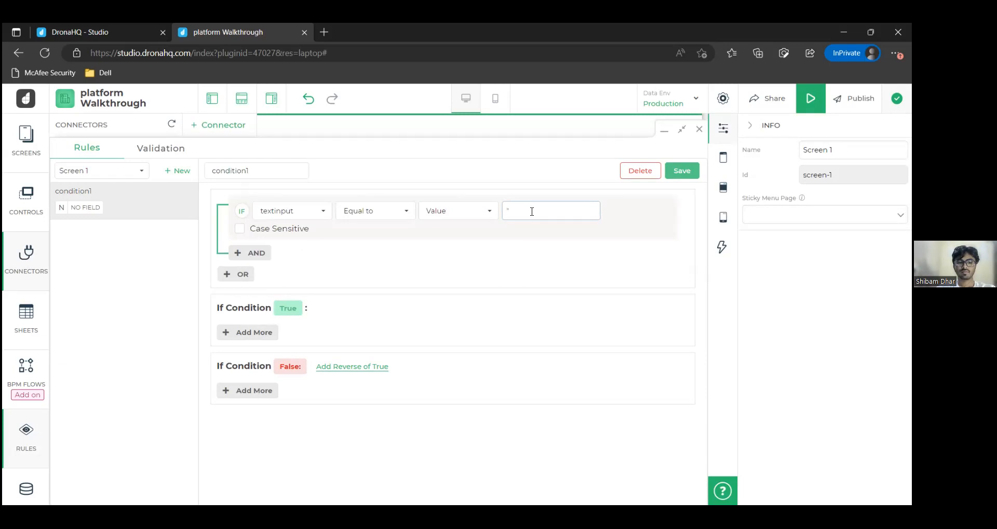
text(NO)
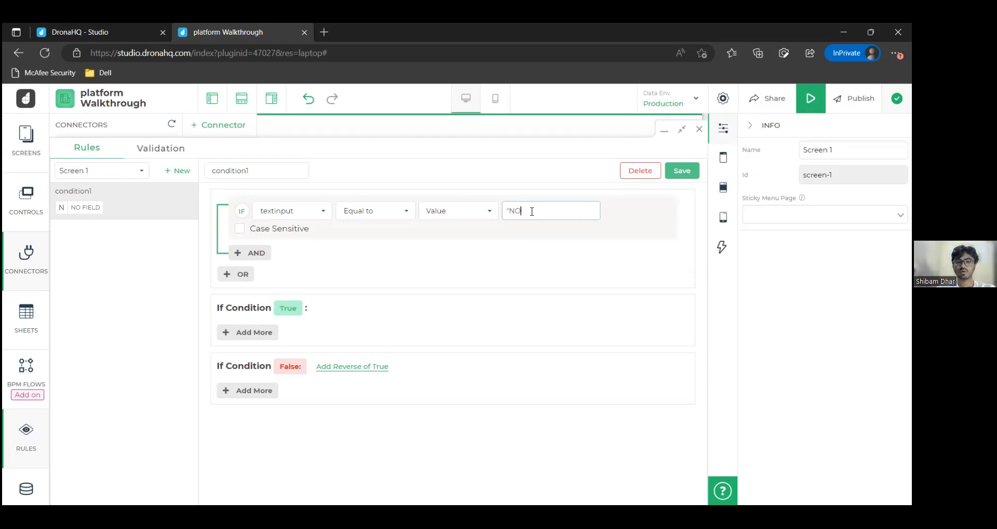
text(ULL")
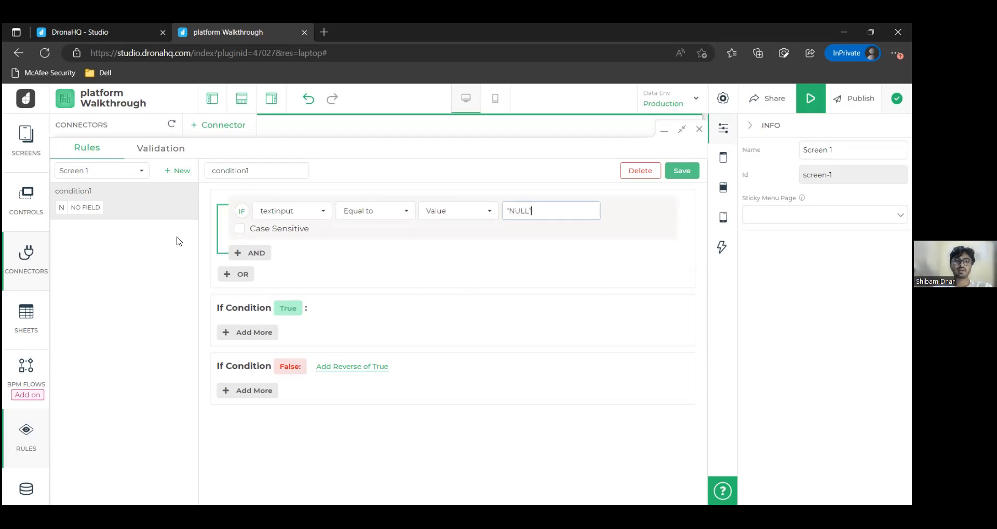
- Make the rule hide the numeric field when the condition is true, and add the reverse action for false
click(251, 335)
click(275, 338)
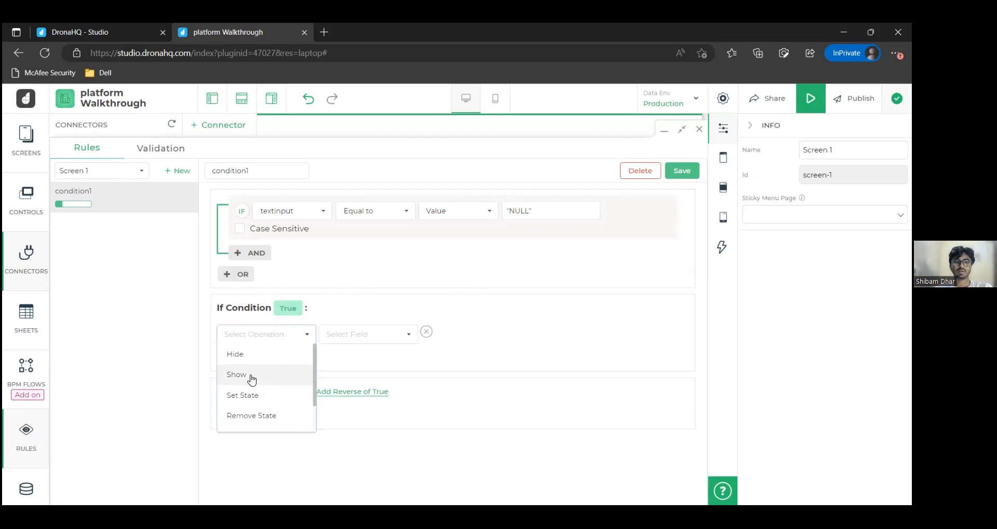
click(262, 357)
click(364, 336)
click(362, 380)
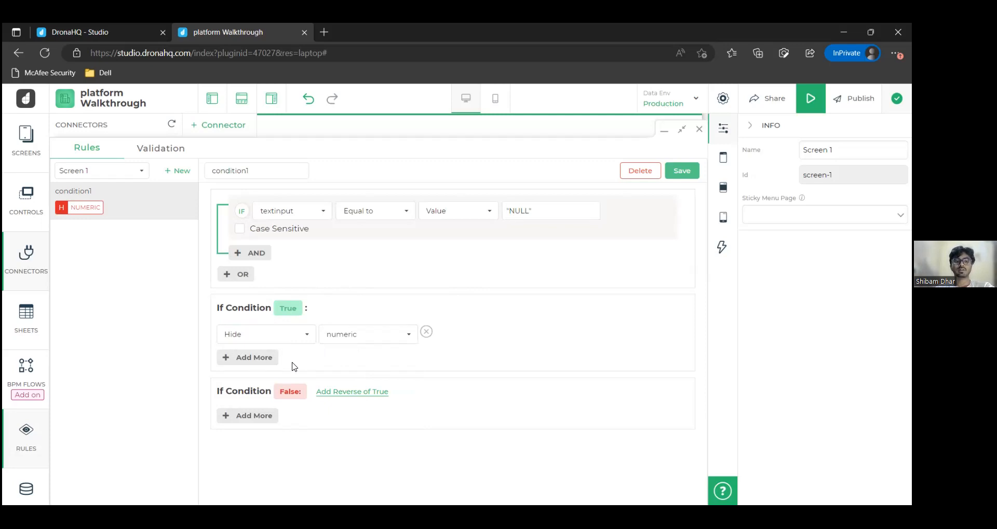
click(348, 393)
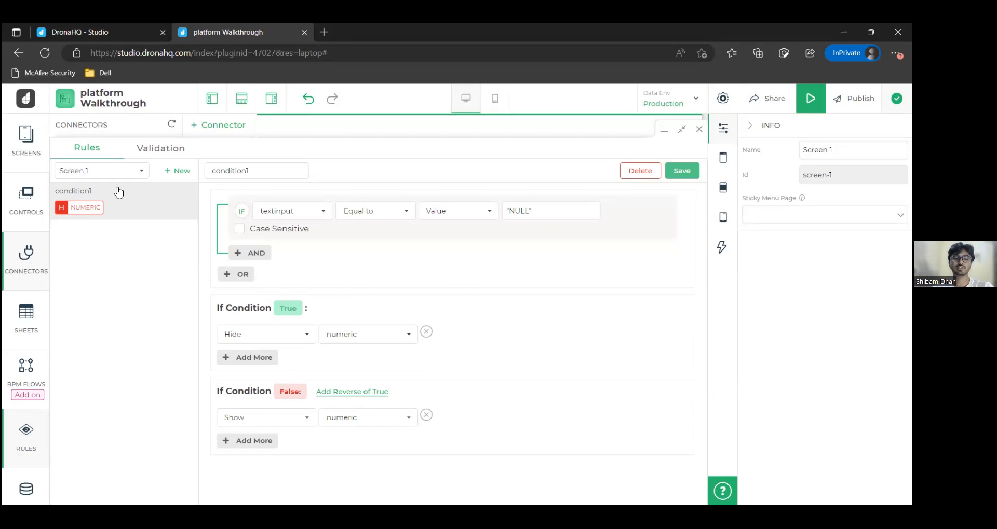
- Delete condition1 and close the rules editor without saving the changes
click(652, 171)
click(723, 98)
click(699, 129)
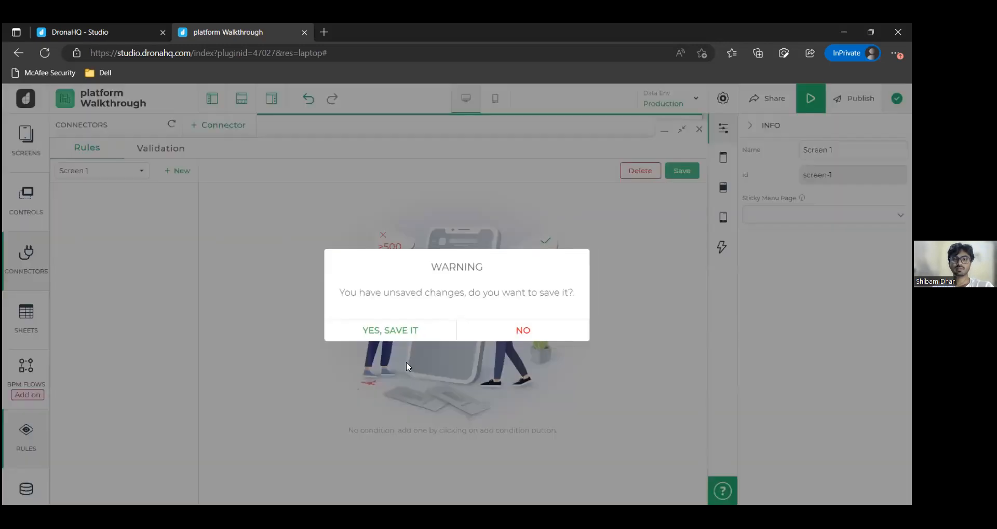
click(520, 331)
- Open the app's data variables and create a new variable
click(26, 489)
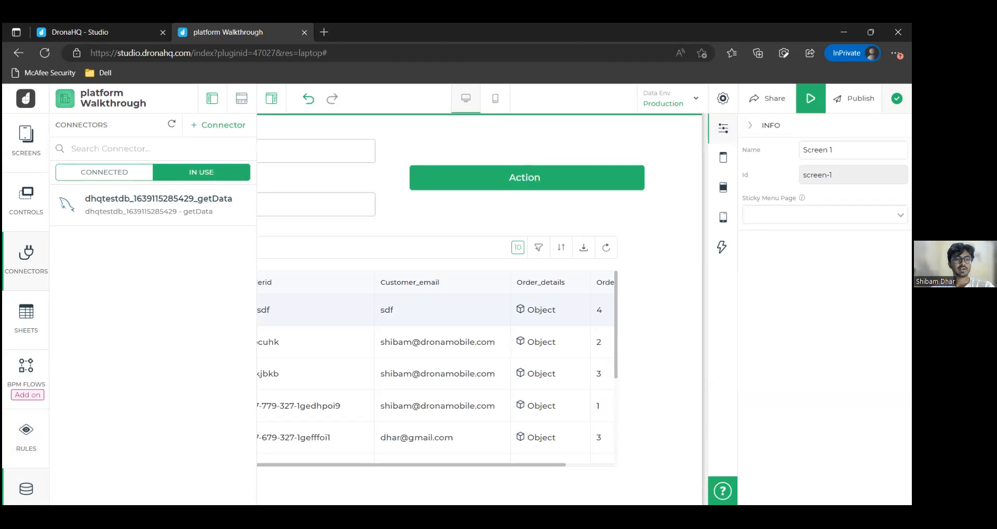
click(679, 341)
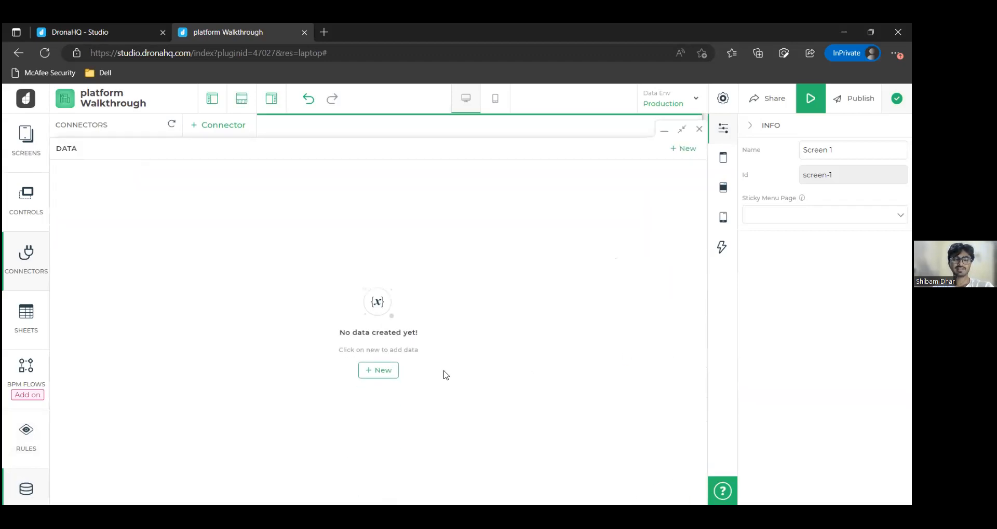
click(374, 370)
- Add a second data variable, data_2, and delete it after viewing the available variable types
click(179, 150)
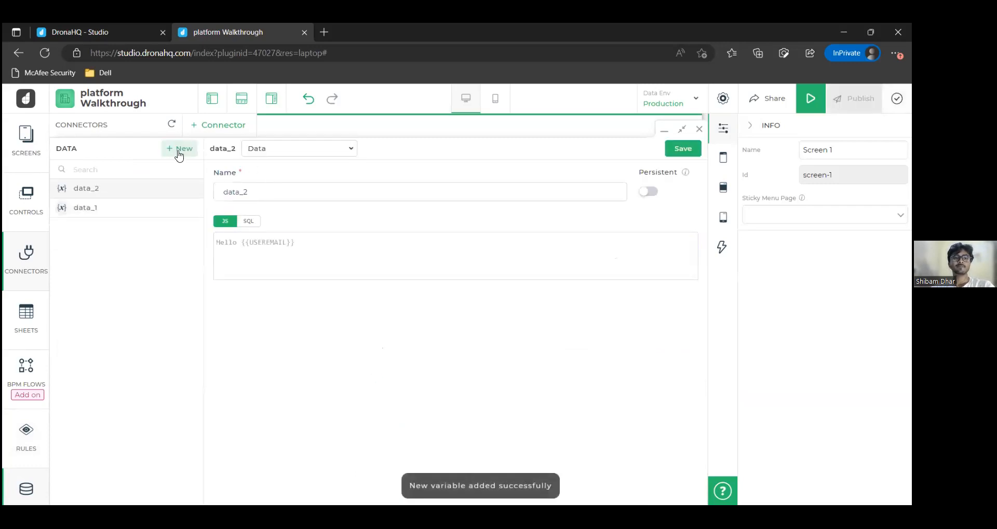
click(307, 152)
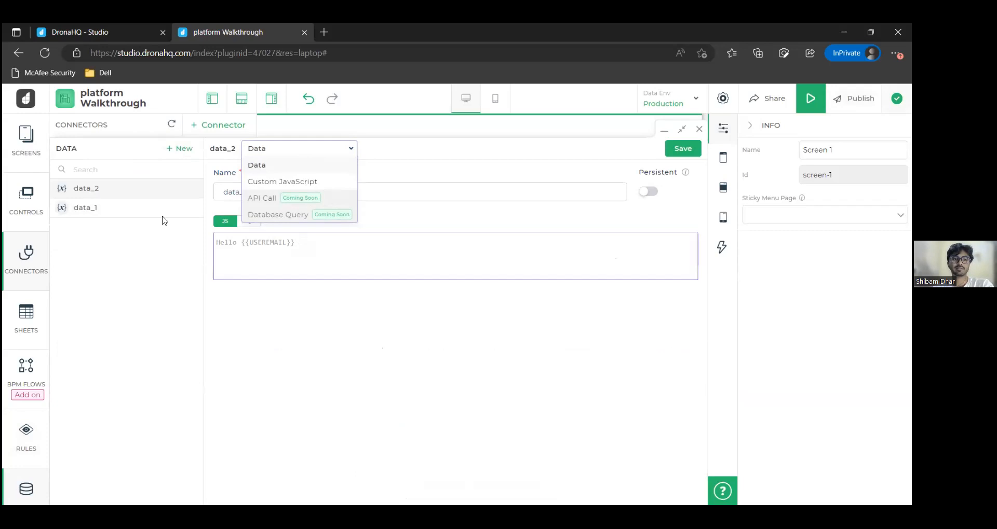
click(192, 188)
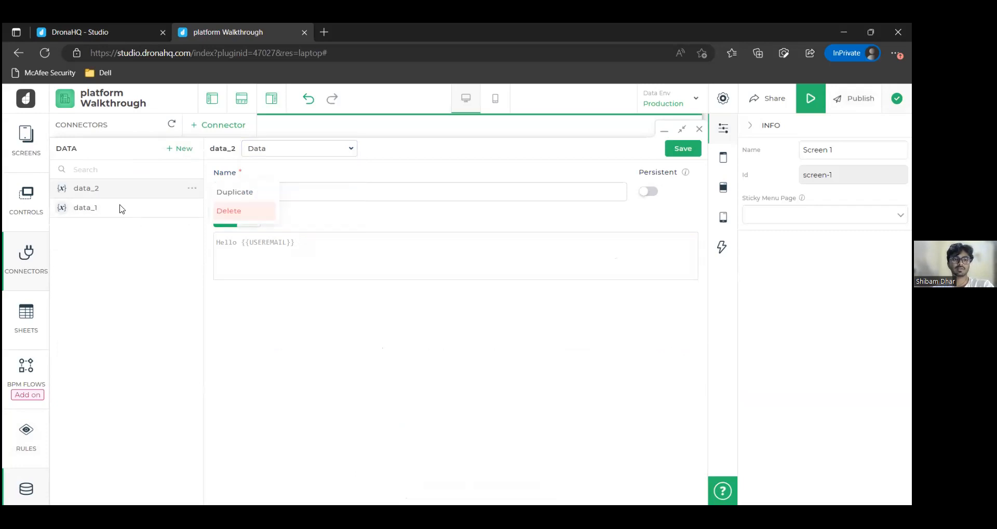
click(229, 211)
click(363, 330)
- Keep data_1 as type Data, rename it to name, and enter a person's first name in quotes as its value
click(294, 150)
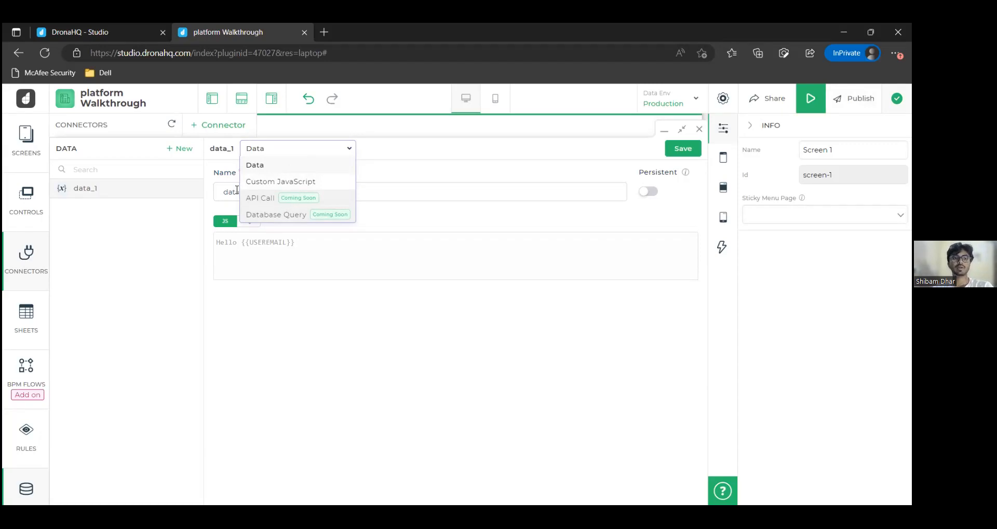
click(196, 221)
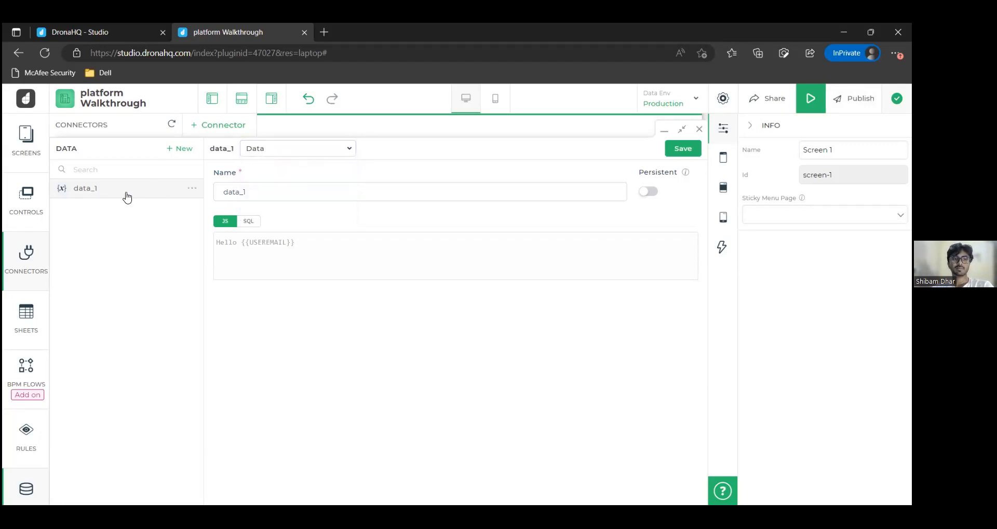
click(289, 193)
double_click(288, 195)
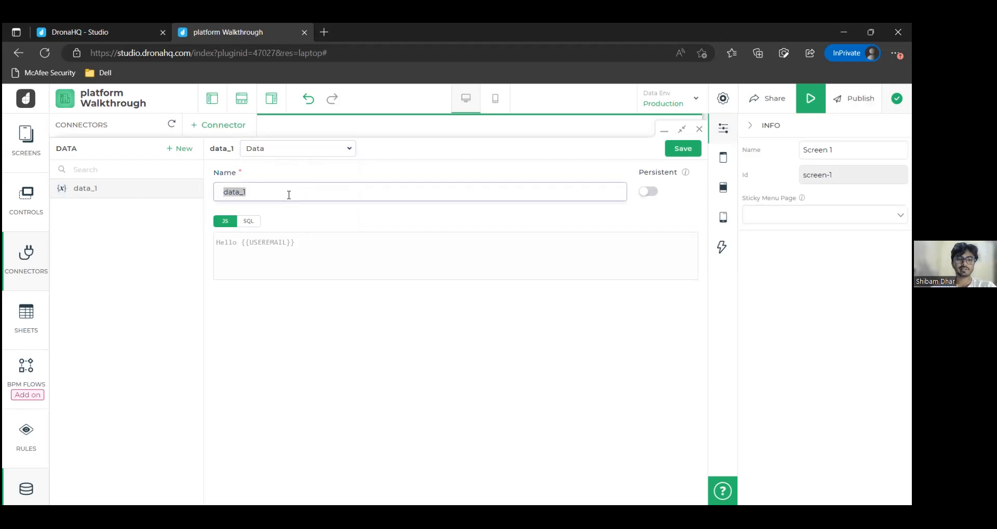
text(name)
click(302, 243)
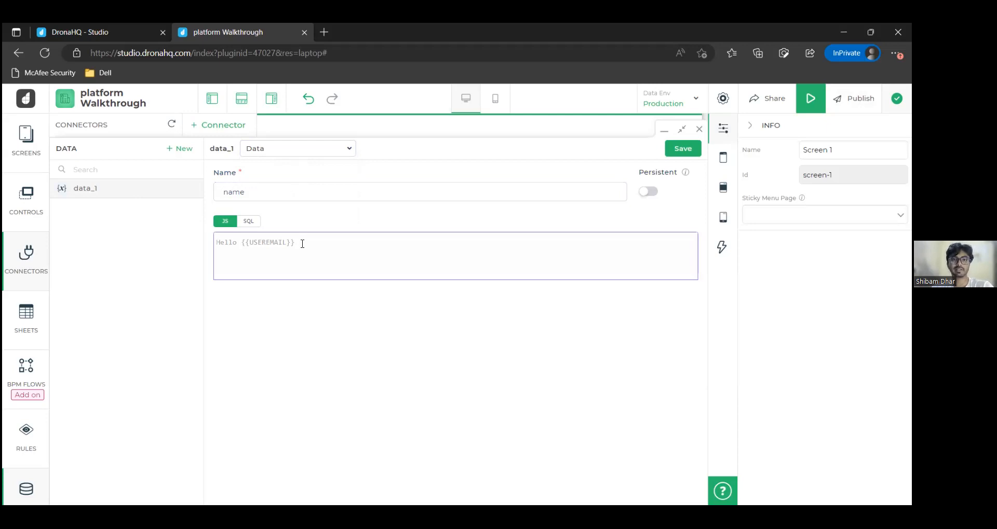
text("Shibam)
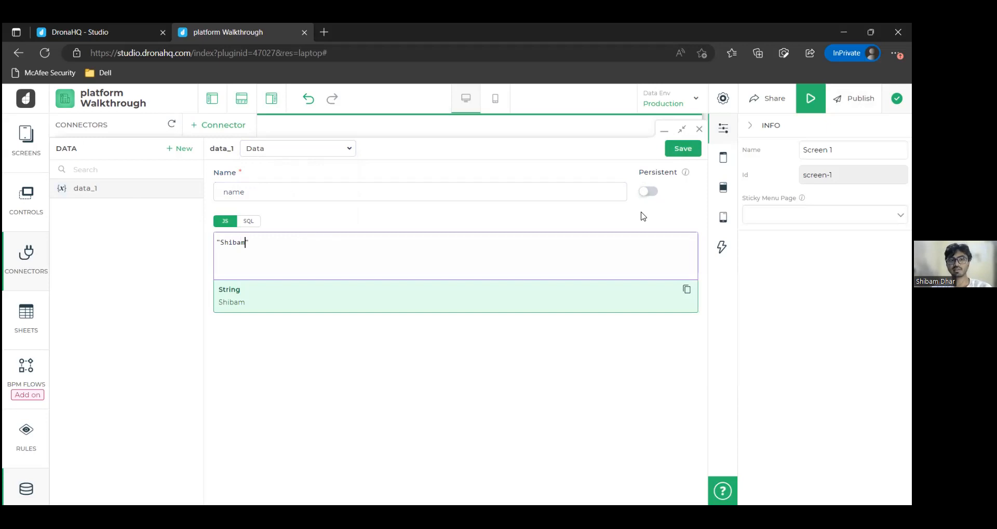
- Read the explanation of the Persistent option, then save the variable and close the data editor
click(686, 174)
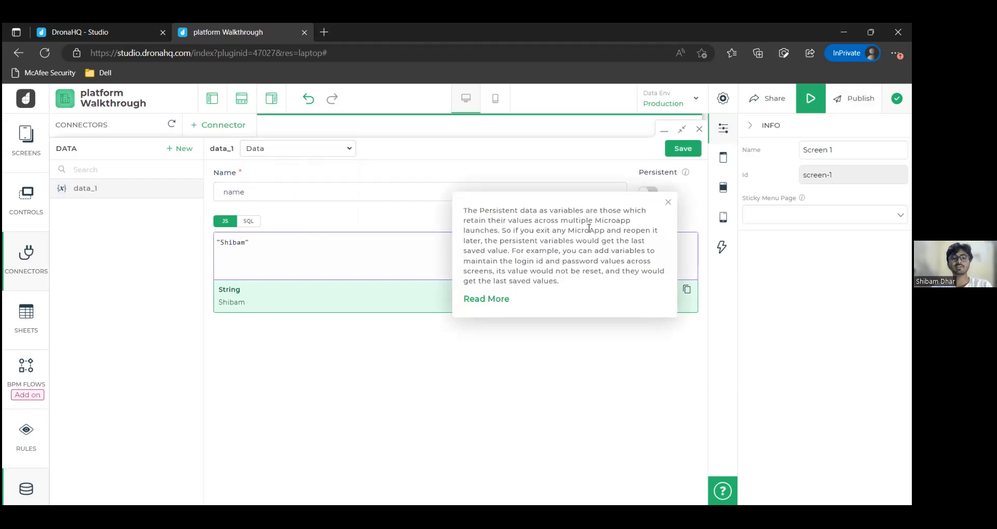
click(668, 203)
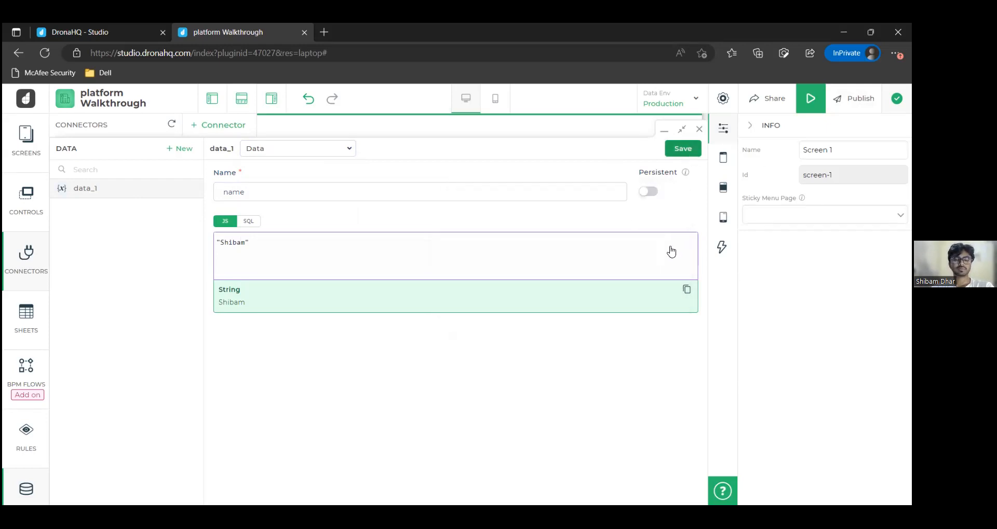
click(683, 150)
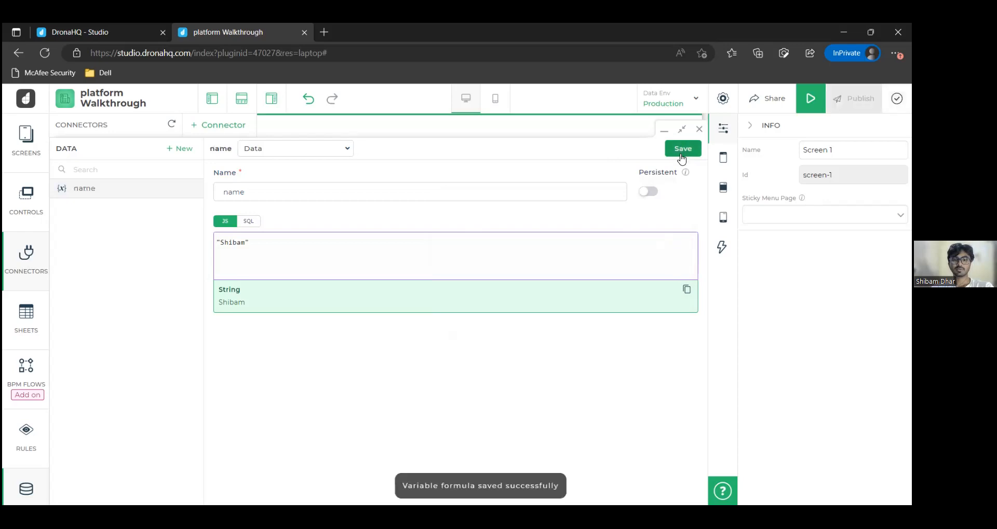
click(700, 130)
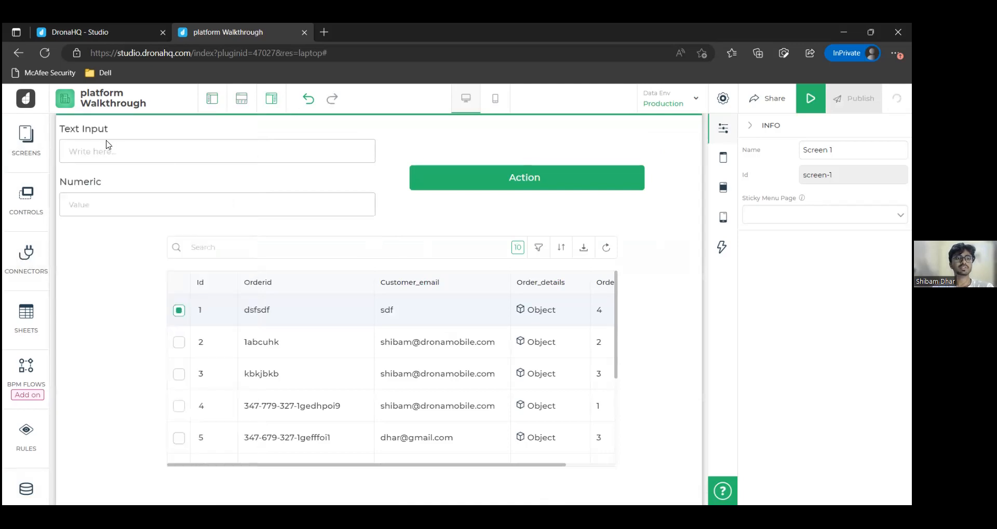
- Bind the Text Input control's data to the variable name from Variables & Keywords
click(159, 148)
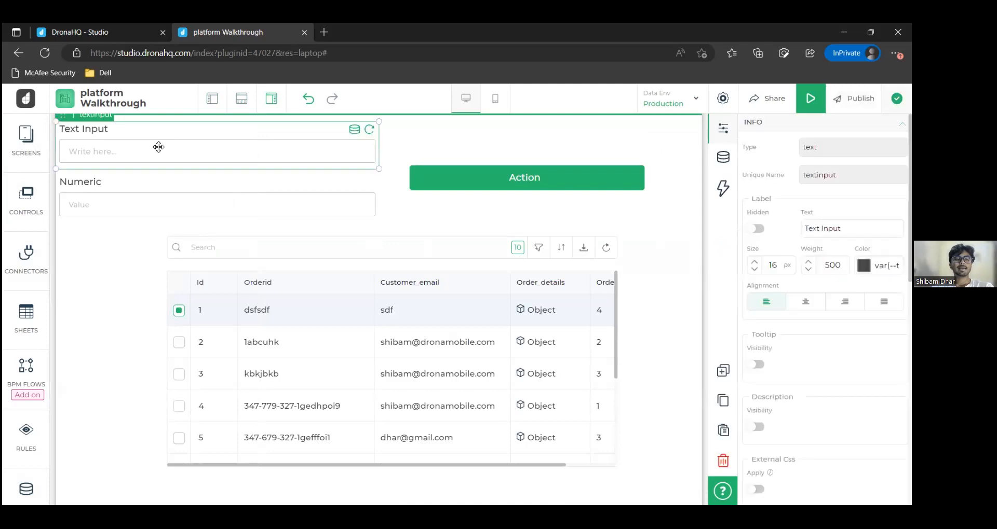
click(723, 157)
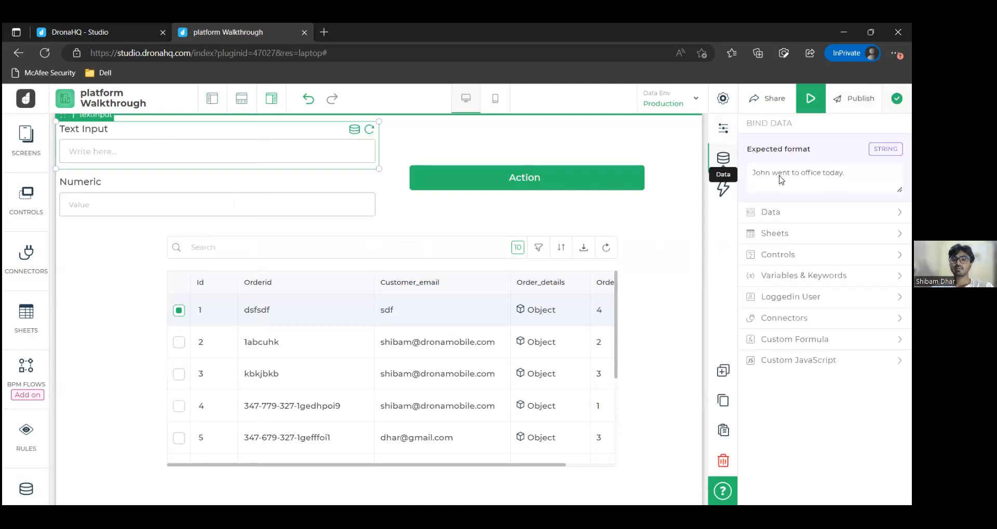
click(785, 280)
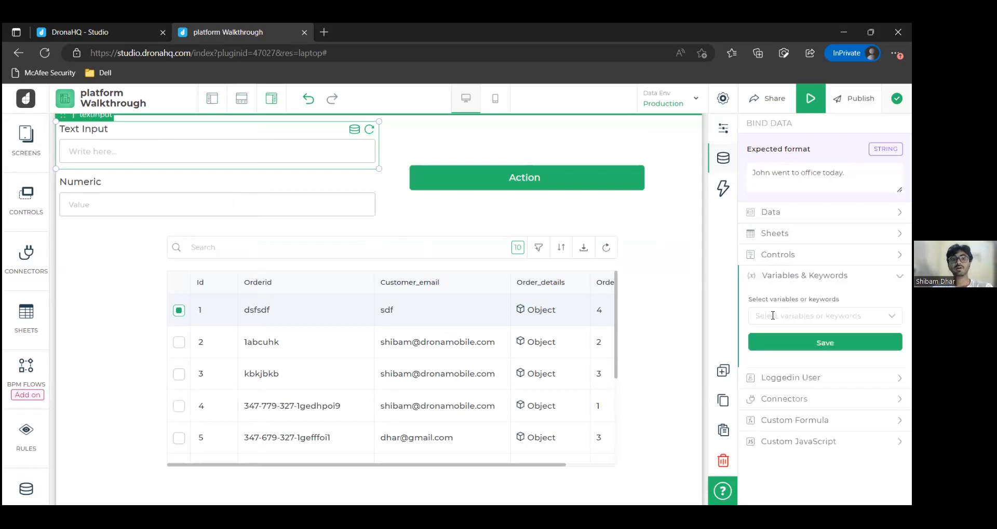
click(772, 316)
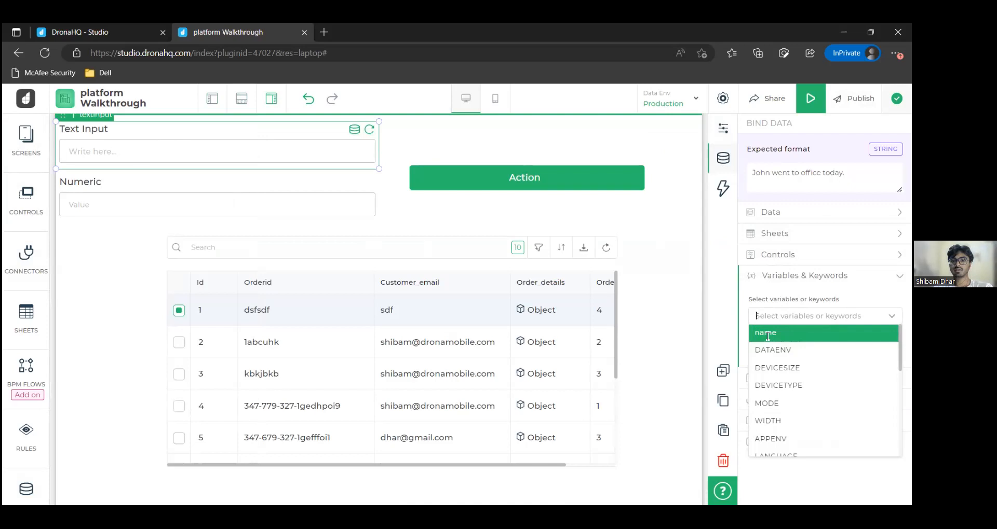
click(766, 332)
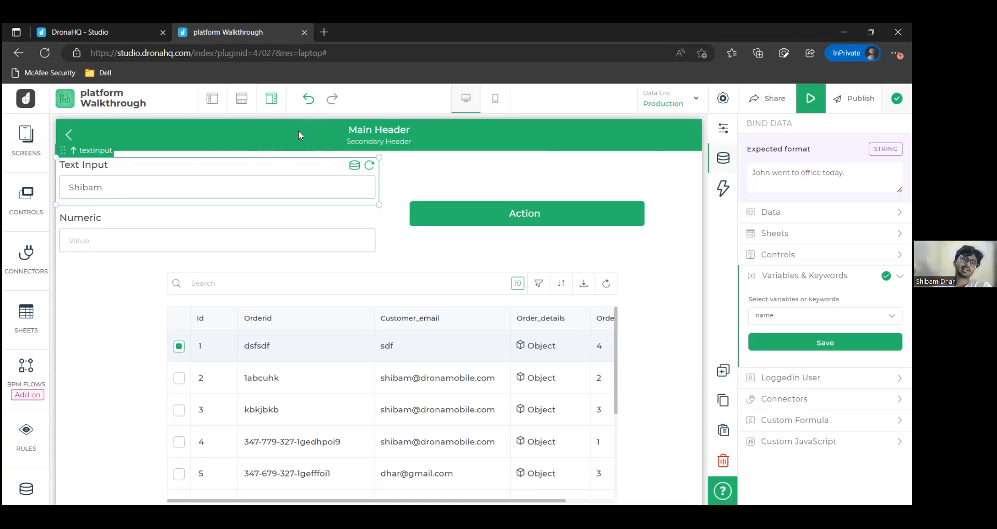
- Duplicate the Text Input control and delete the copy below the table grid
click(723, 372)
scroll(481, 216, down, 5)
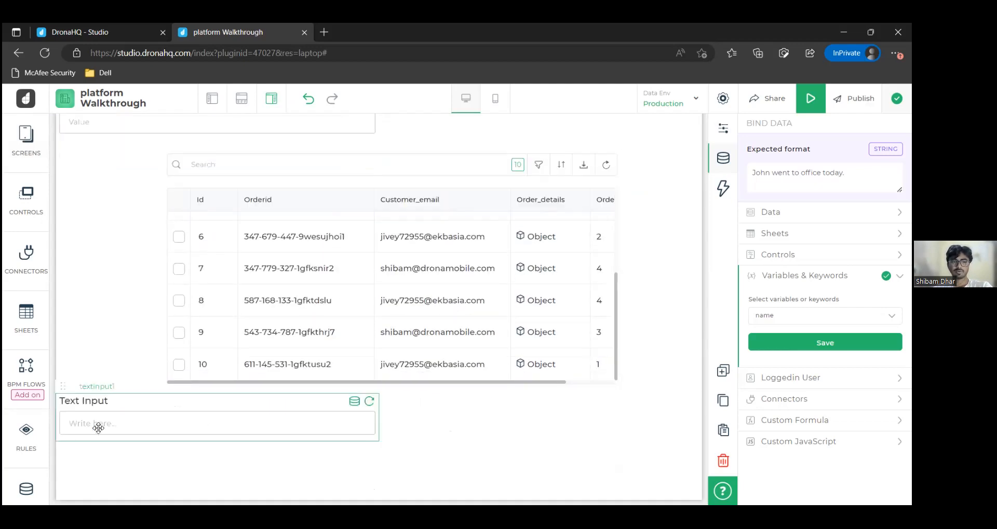
scroll(556, 429, up, 3)
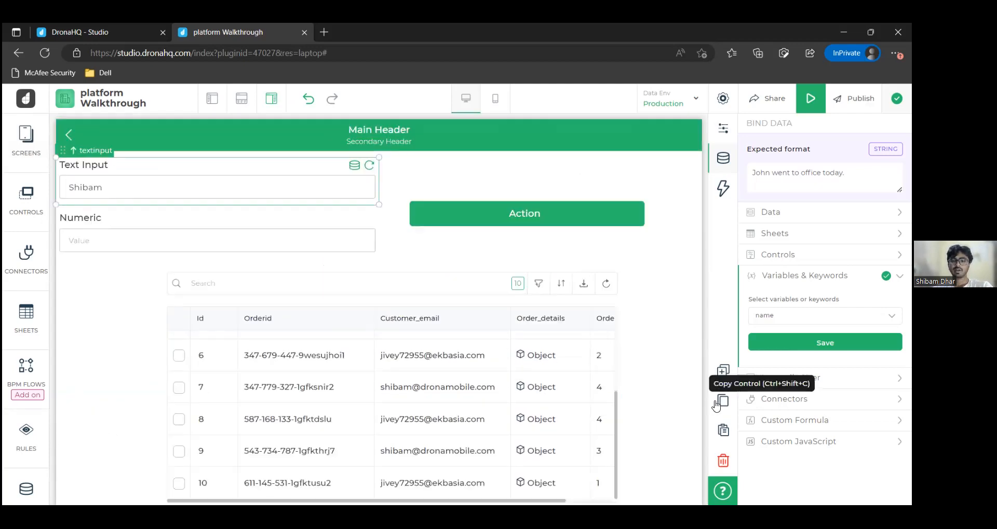
click(721, 463)
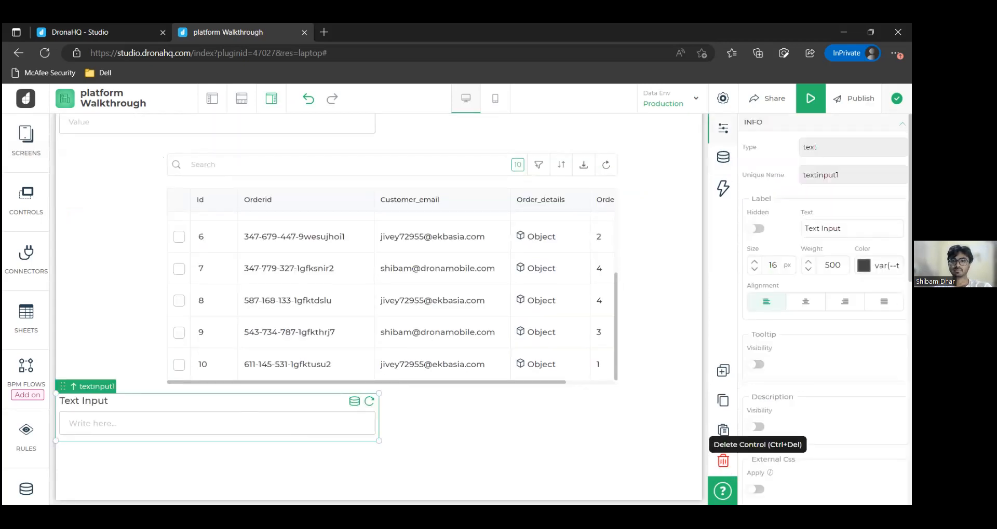
click(723, 461)
- Check the screen's layout in mobile portrait view and return to the desktop view
click(241, 98)
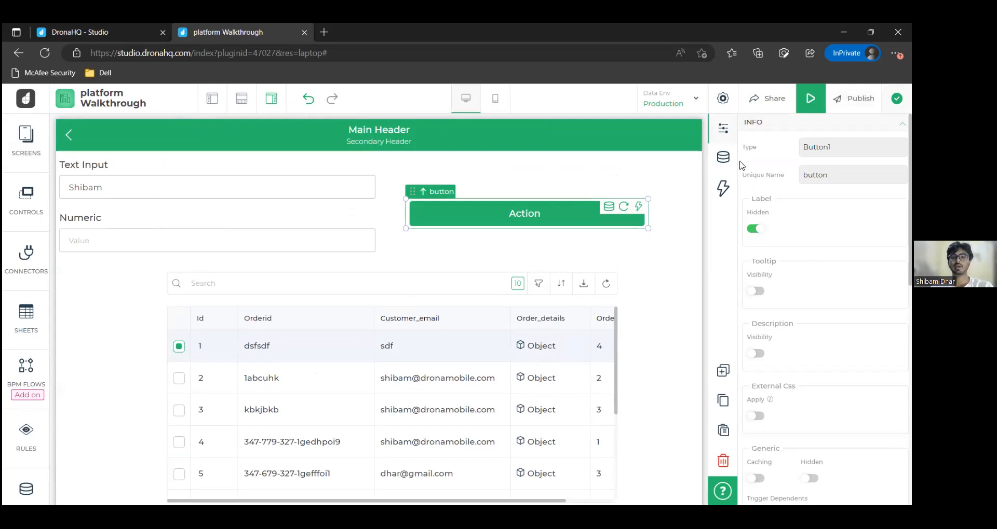
click(496, 102)
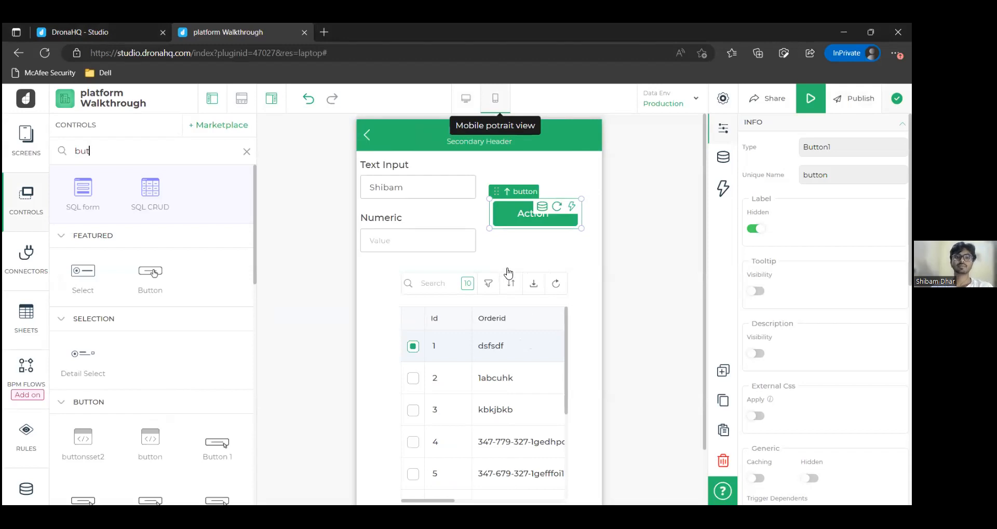
scroll(506, 275, down, 1)
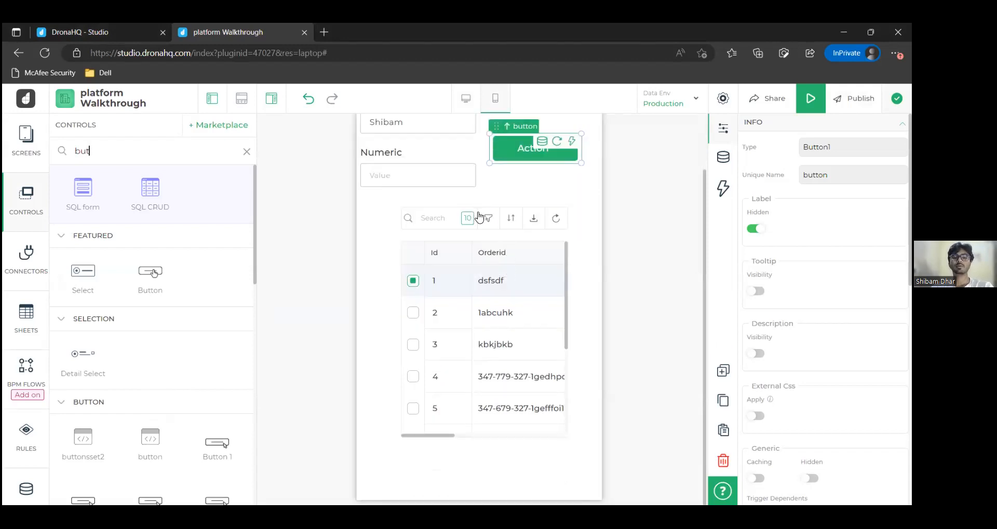
scroll(497, 209, up, 1)
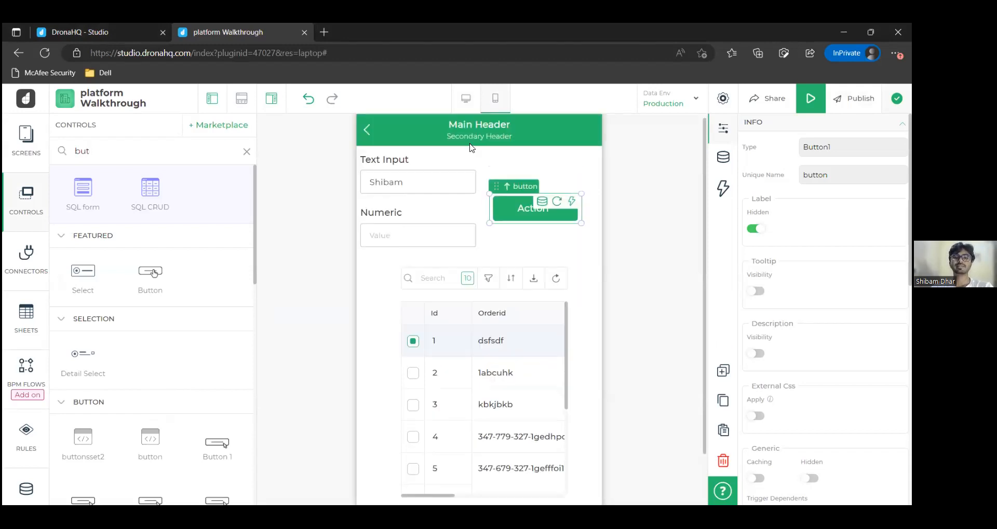
click(469, 98)
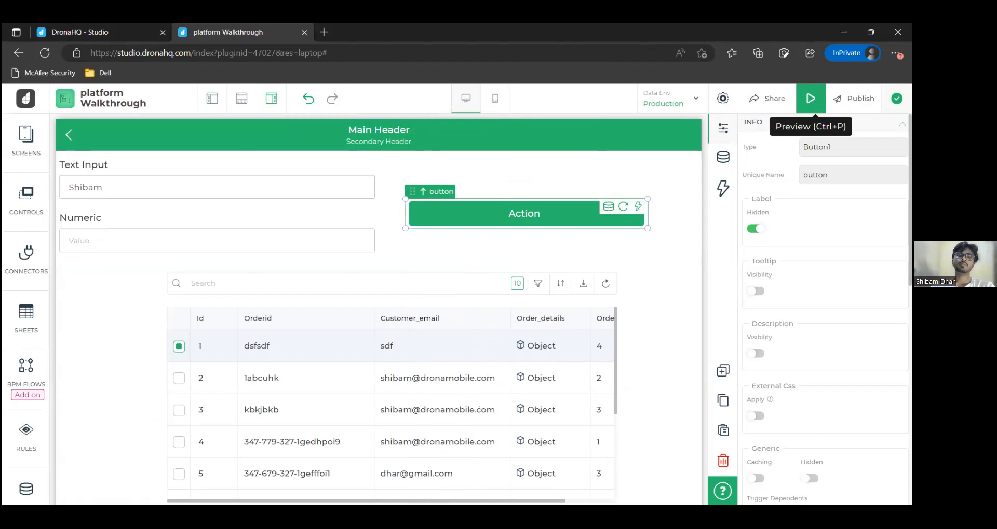
- Preview the app and browse the list of users it can be previewed as, keeping the current user
click(811, 99)
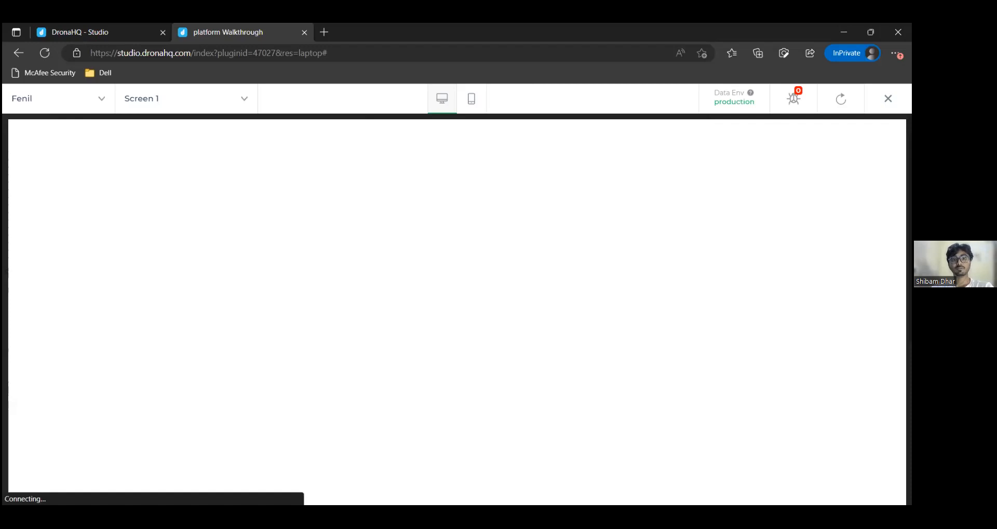
click(99, 100)
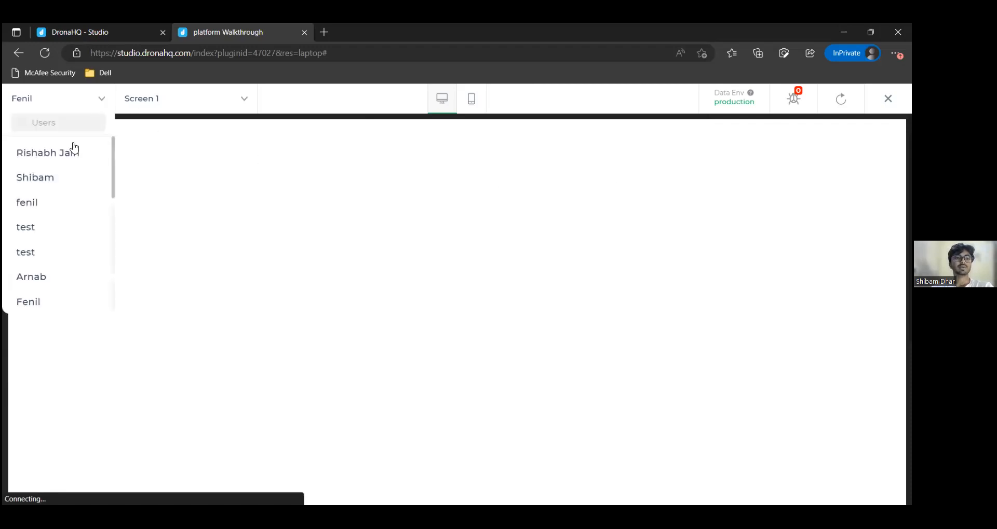
scroll(50, 196, down, 1)
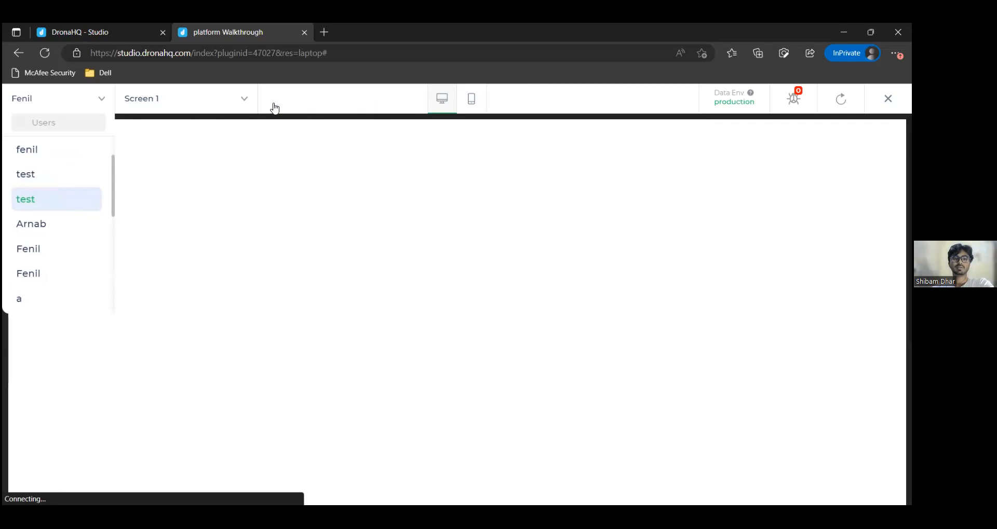
click(77, 120)
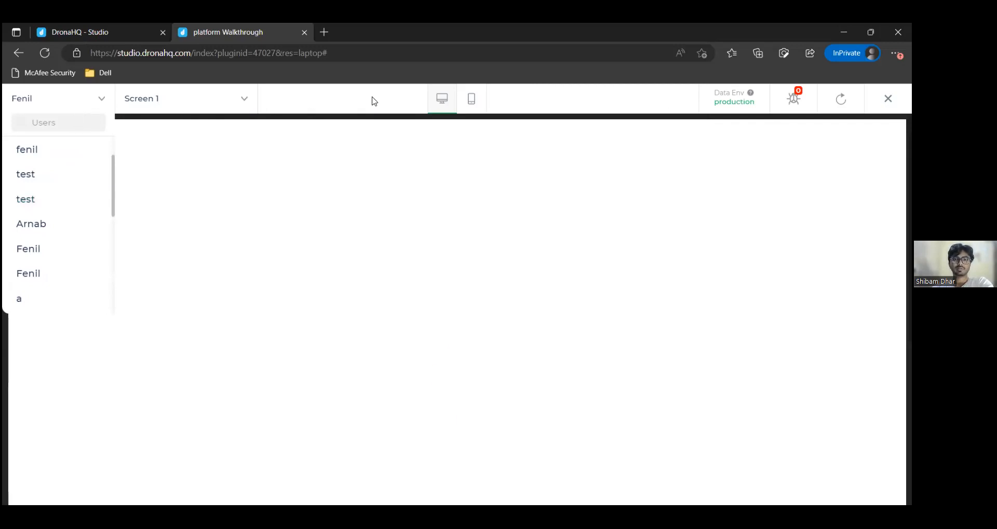
click(281, 101)
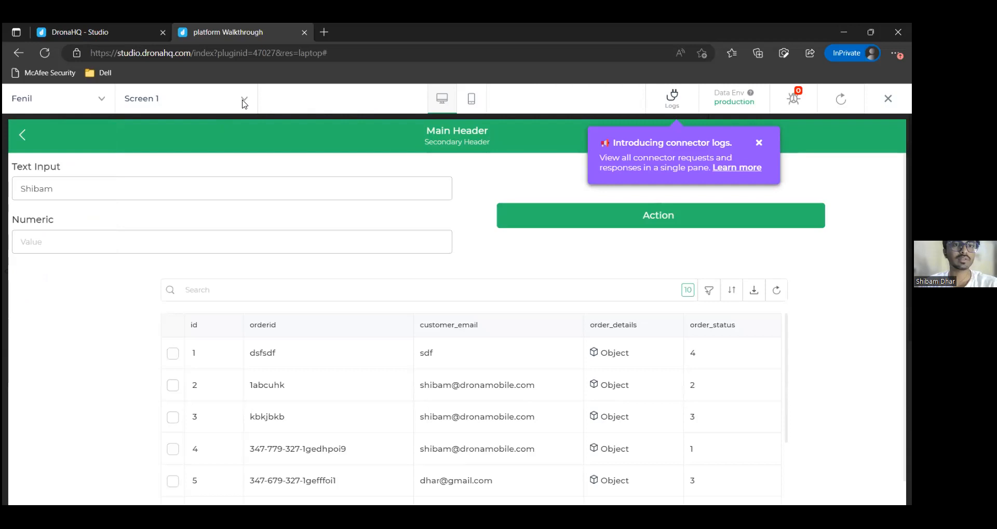
- View Screen 2 in the preview and return to Screen 1
click(242, 107)
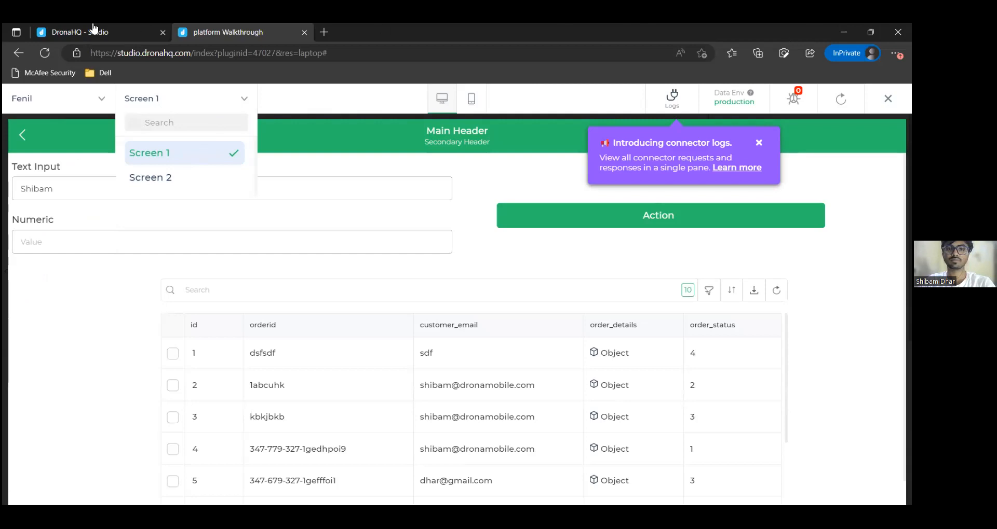
click(180, 183)
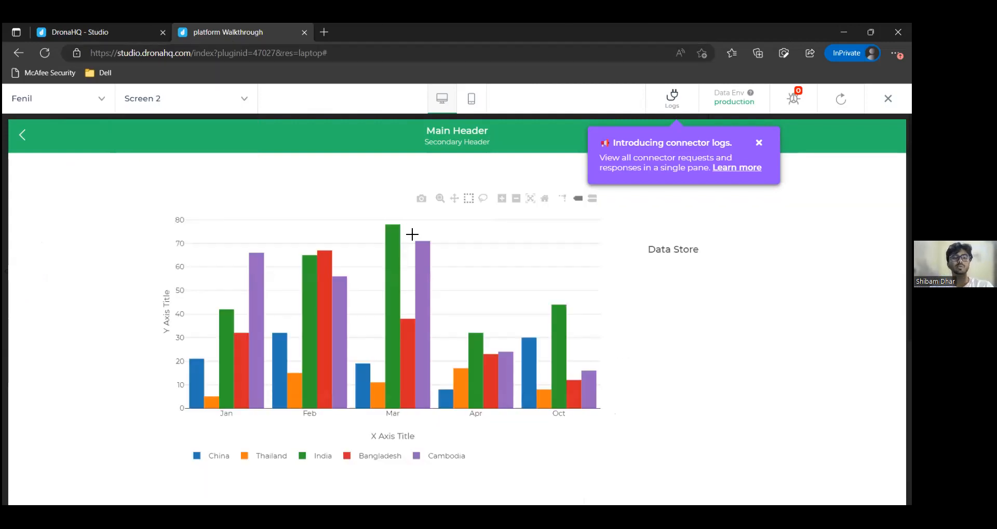
click(245, 106)
click(175, 162)
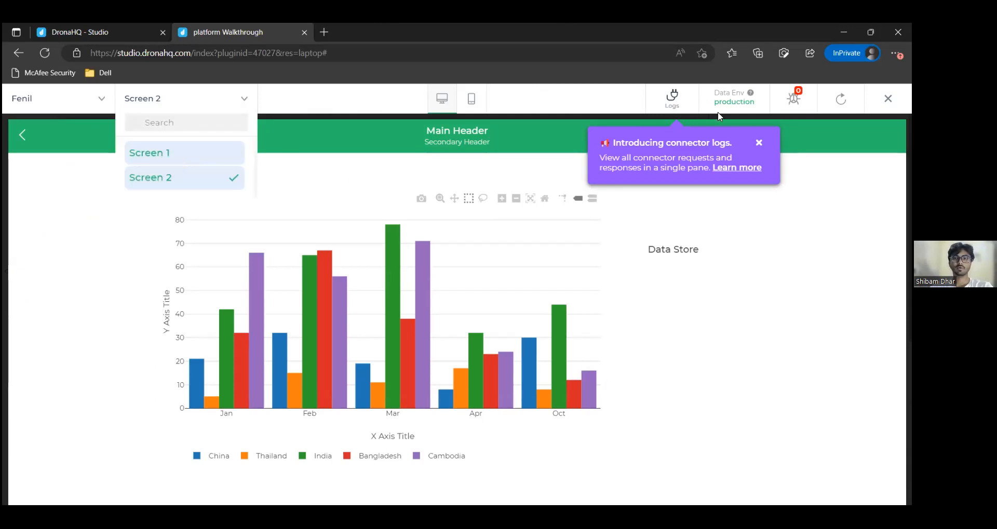
- Dismiss the connector logs announcement, then check the preview in mobile view and return to desktop view
click(759, 144)
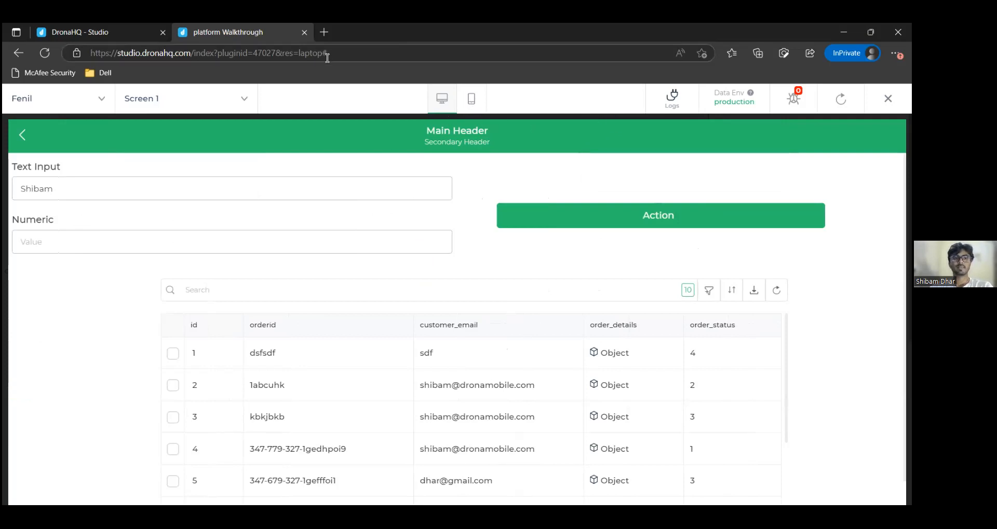
click(472, 100)
click(442, 101)
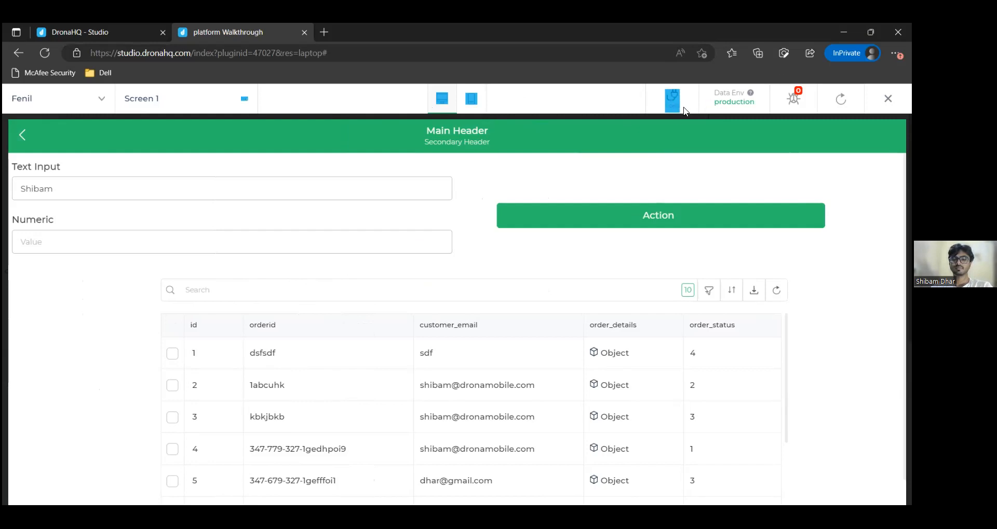
- Open the connector logs and inspect the tablegrid request's details on the timeline
click(745, 108)
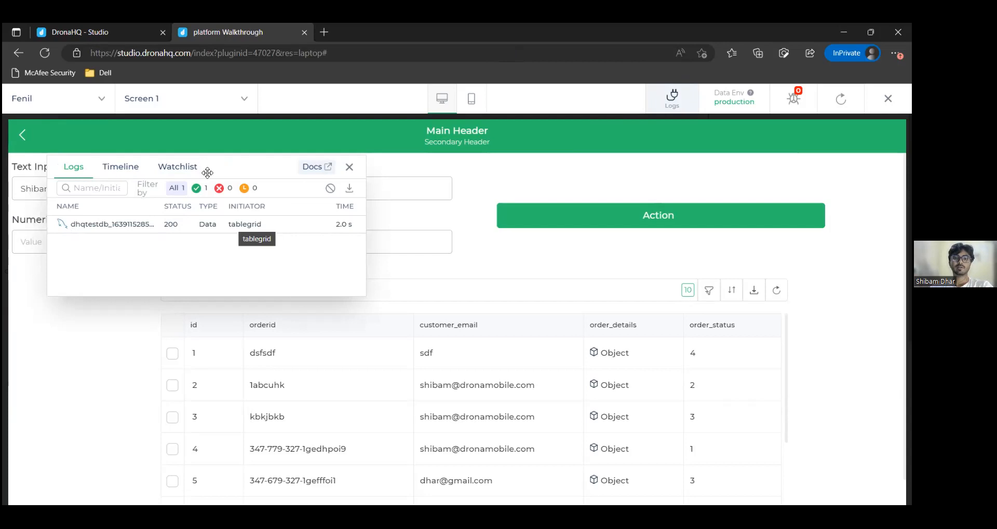
click(129, 171)
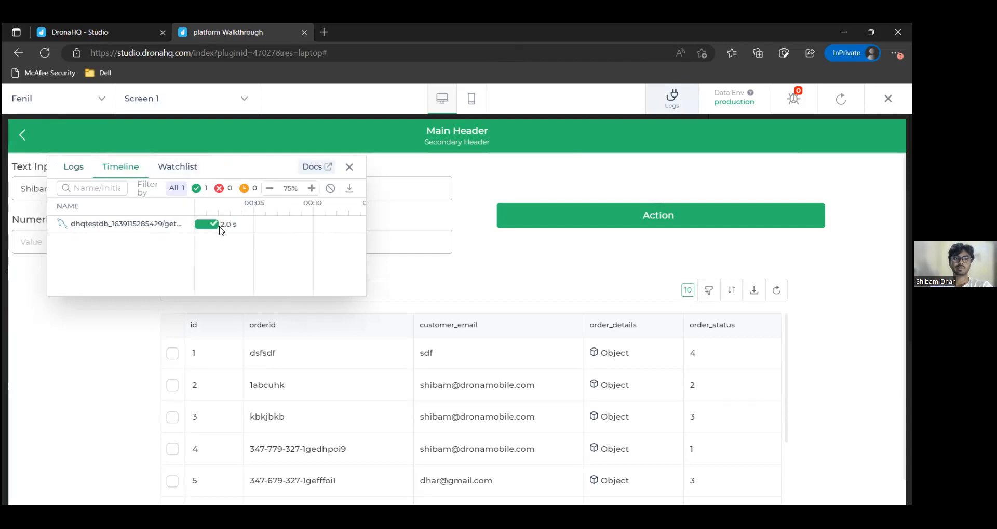
mouse_move(207, 231)
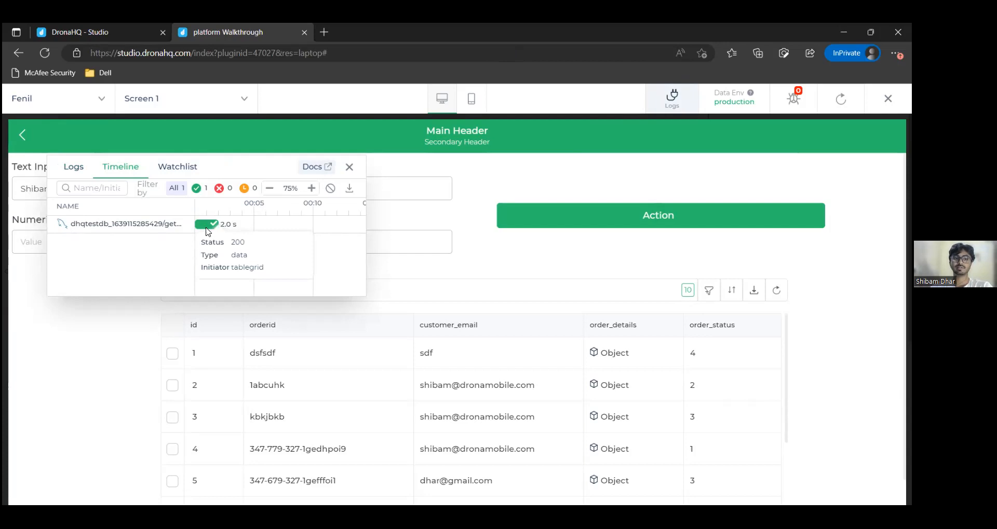
- Examine the watchlist's keywords, table grid properties and tablegrid JSON data, then close the connector logs
click(183, 170)
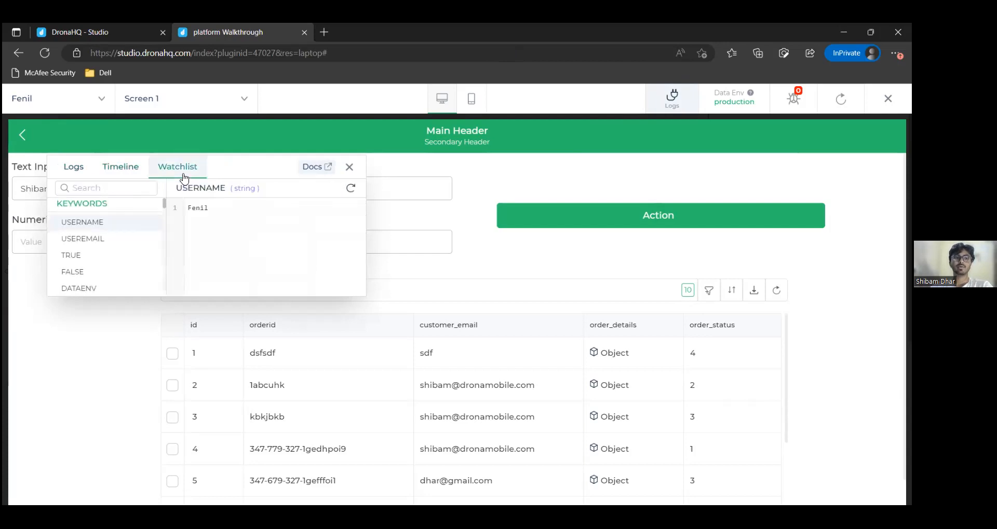
scroll(89, 236, down, 4)
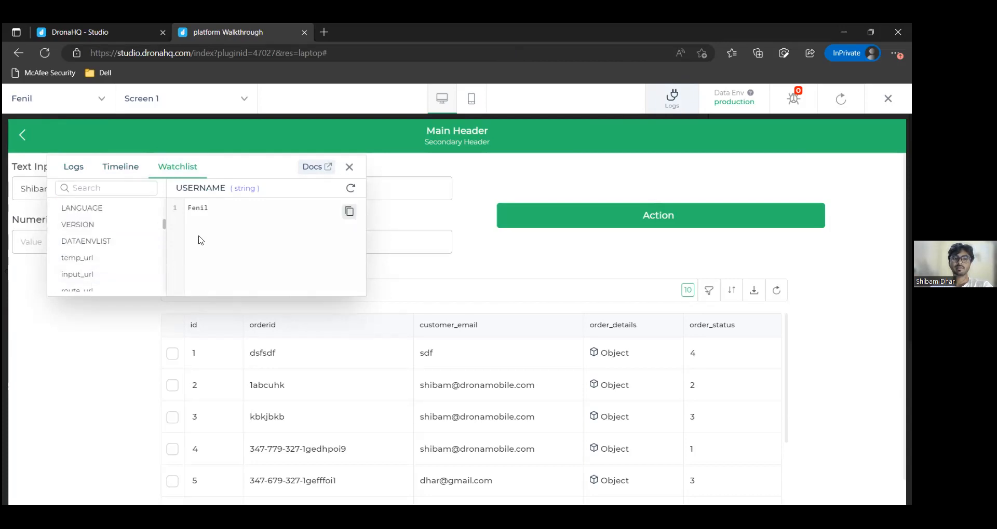
scroll(122, 236, up, 5)
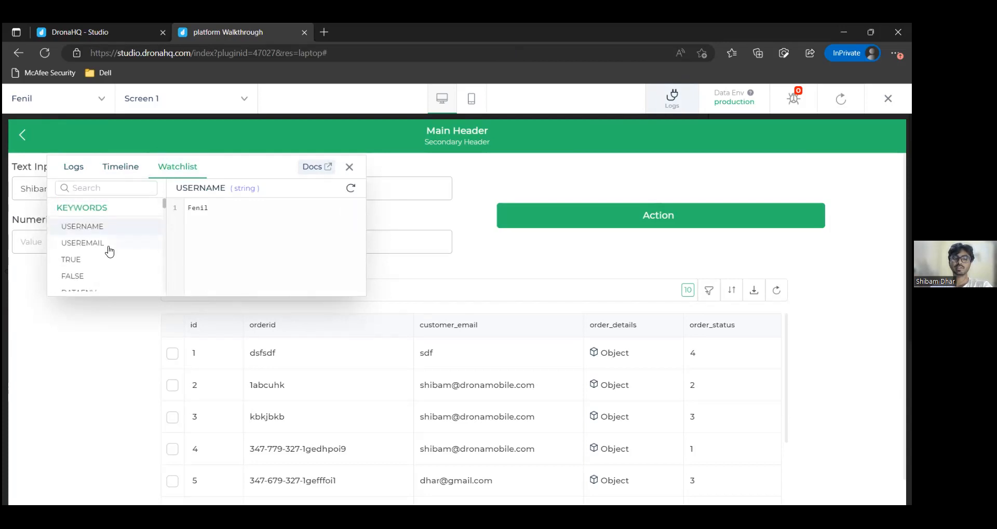
scroll(111, 266, down, 10)
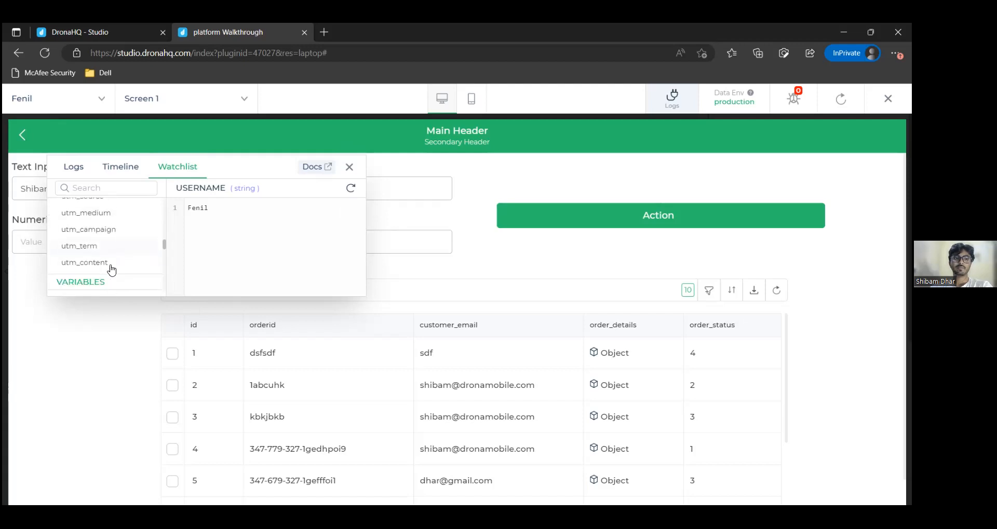
click(105, 227)
scroll(104, 264, down, 1)
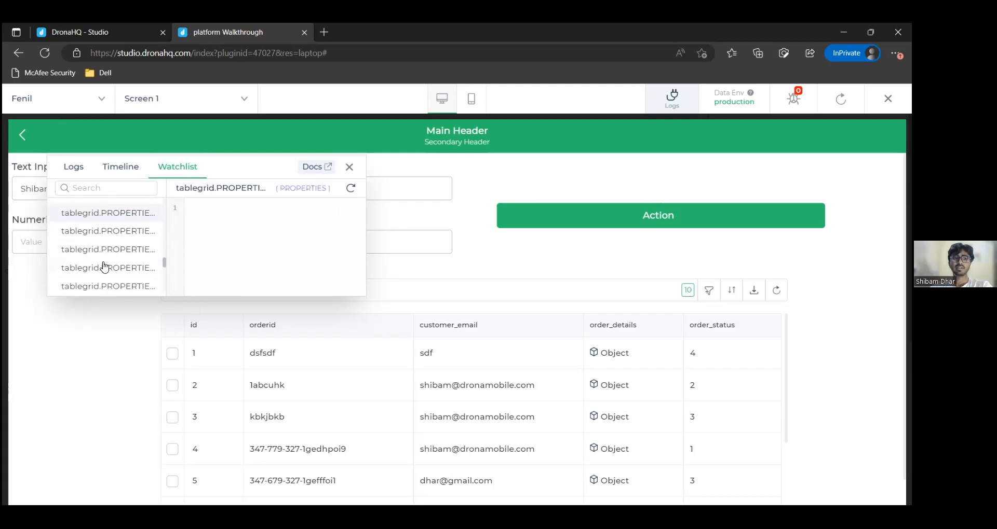
scroll(104, 269, down, 2)
click(85, 269)
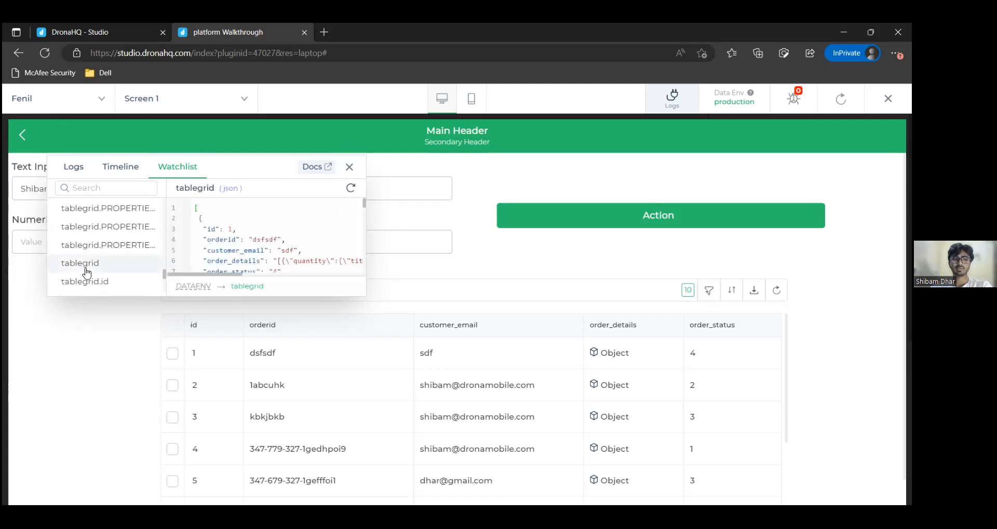
scroll(270, 240, down, 5)
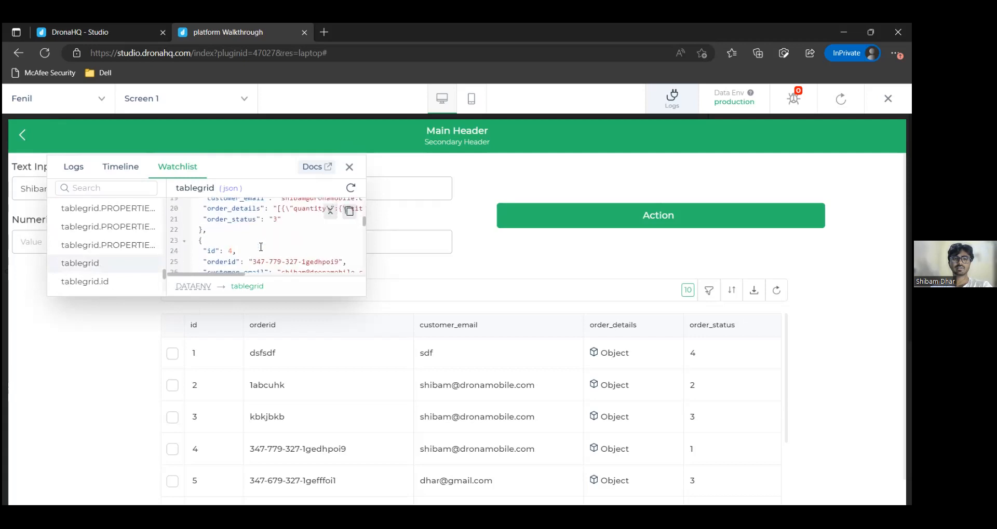
click(349, 167)
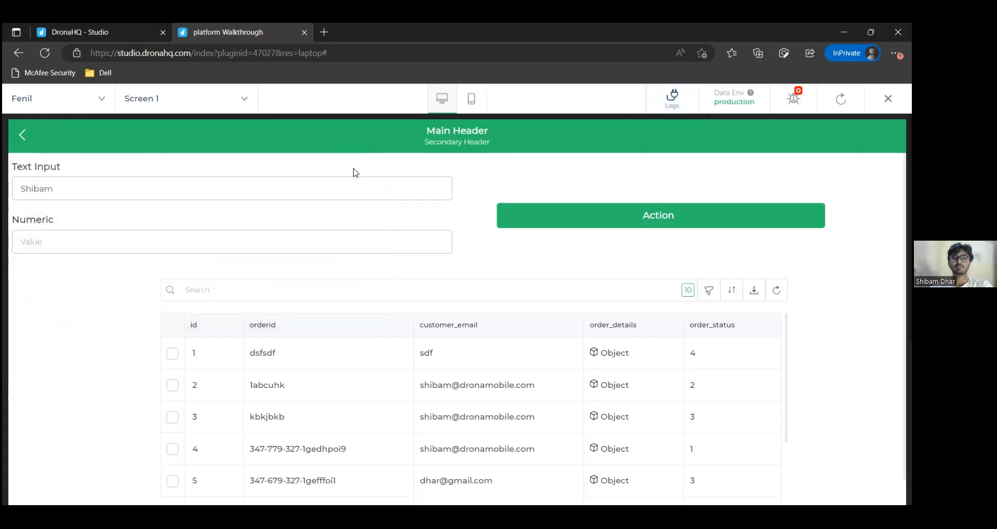
- Review the action flows listed for Screen 1 in the debugger and close the listing
click(794, 101)
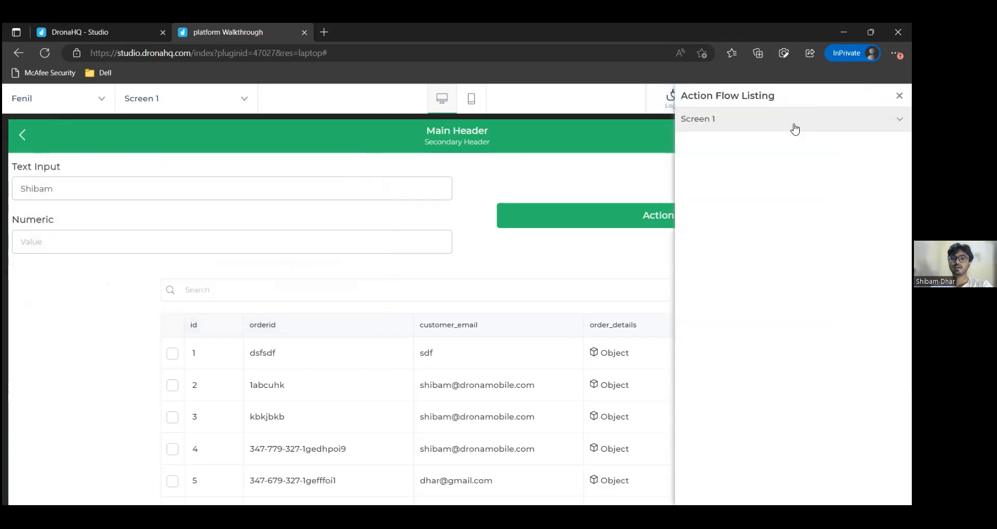
click(714, 124)
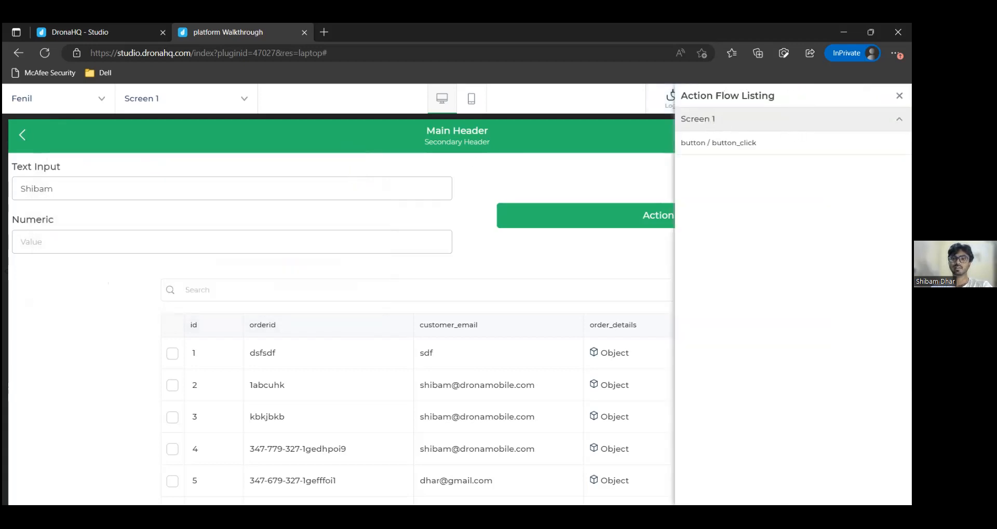
key(Escape)
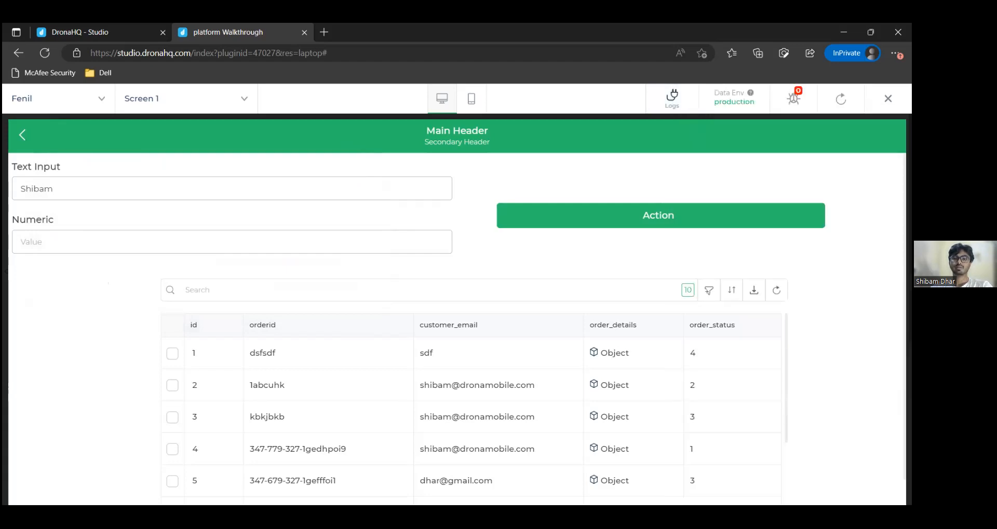
key(Escape)
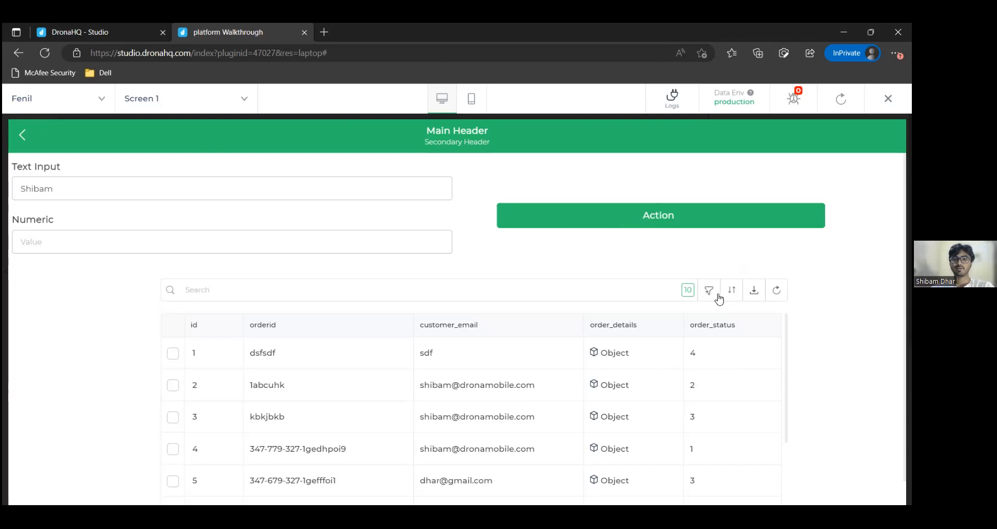
- Test the Action button in the preview, dismiss its pop-up and return to the editor
click(658, 216)
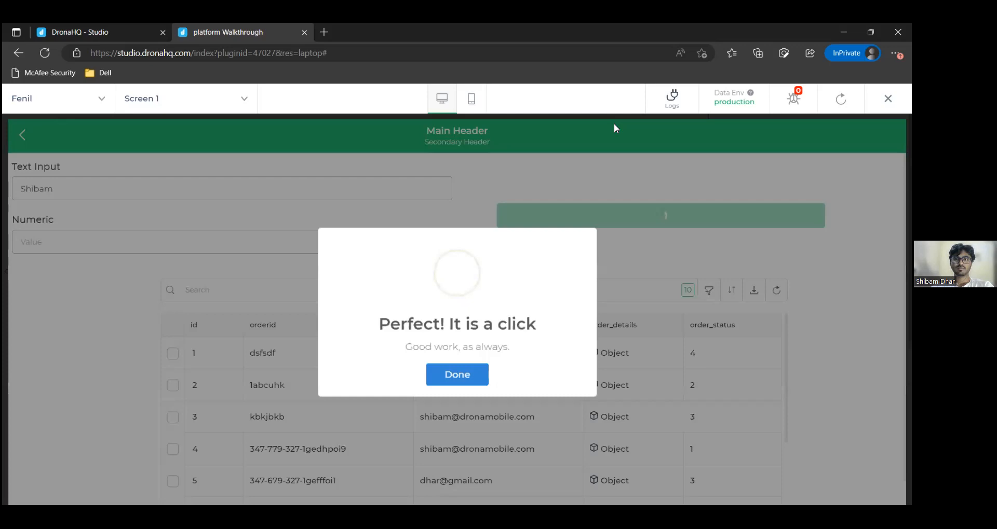
click(461, 375)
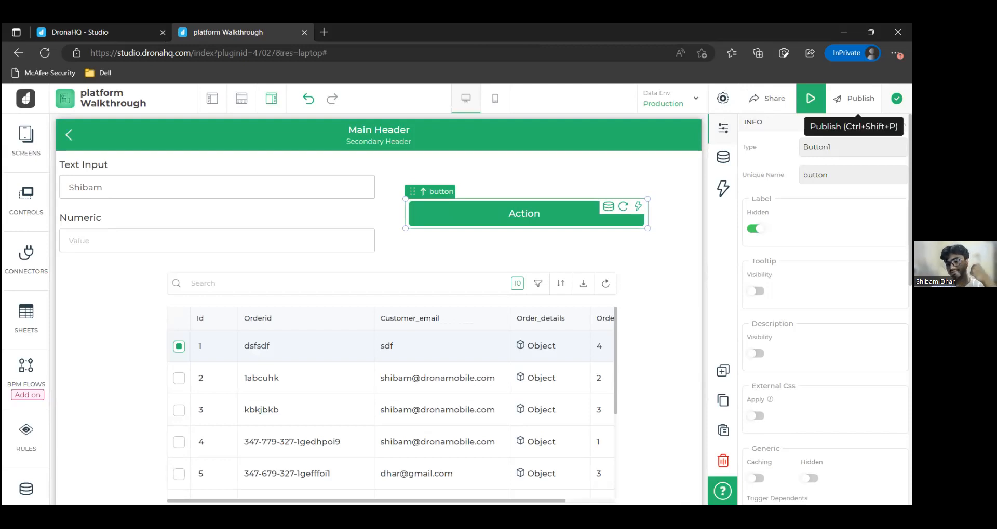
- Publish the app as version 0.0.1 with the release notes FEATURES, then close the publishing form
click(854, 98)
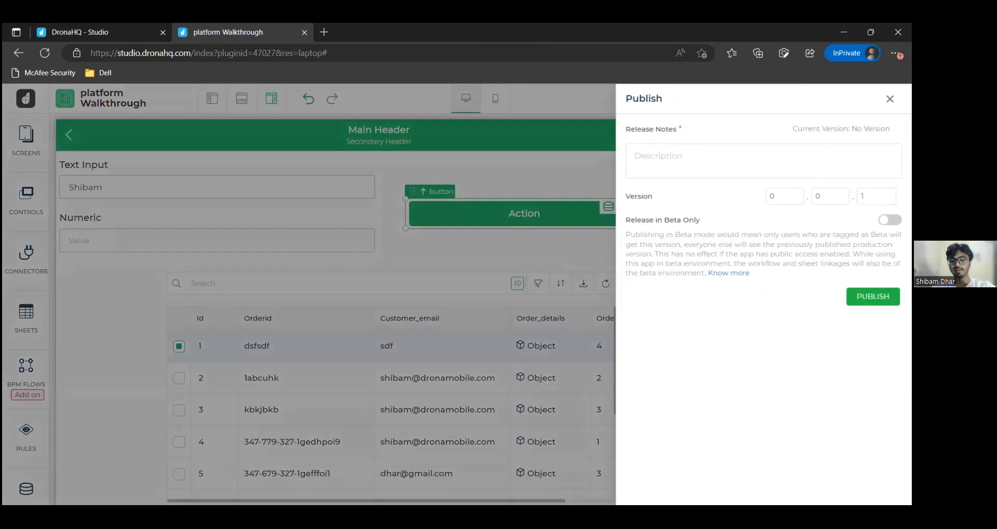
click(764, 161)
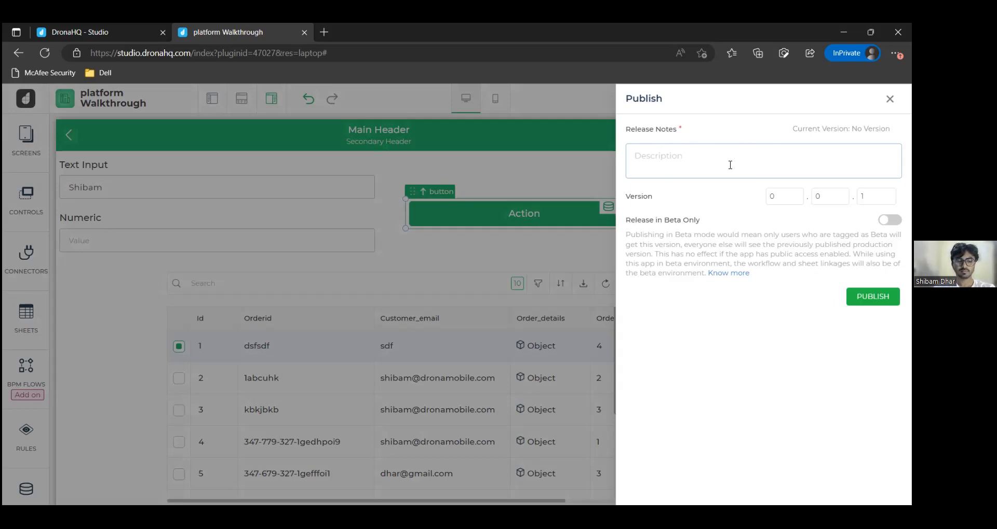
text(F)
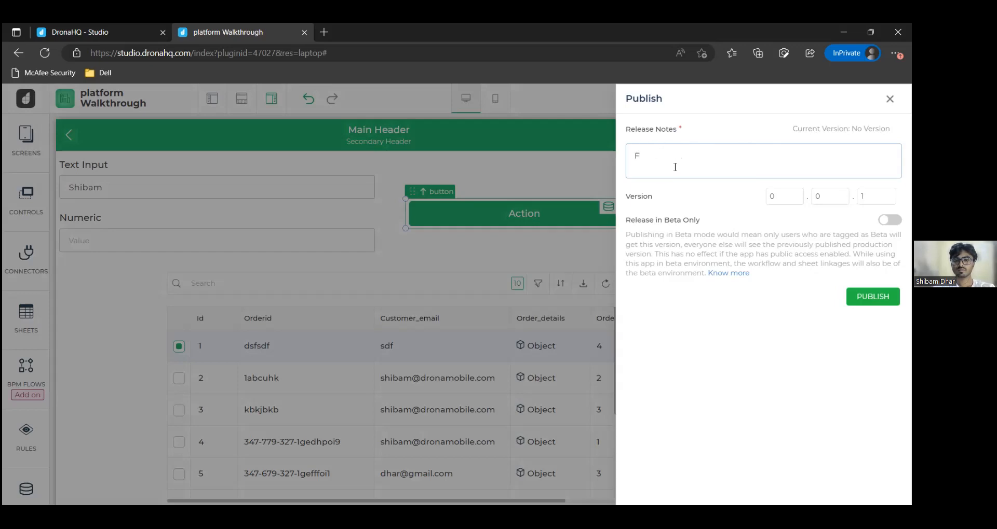
text(EATURE)
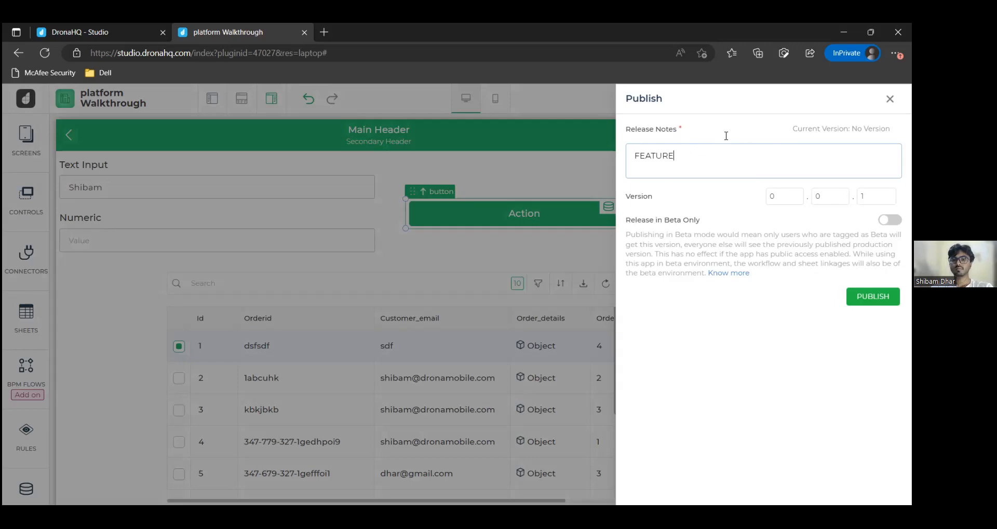
text(S)
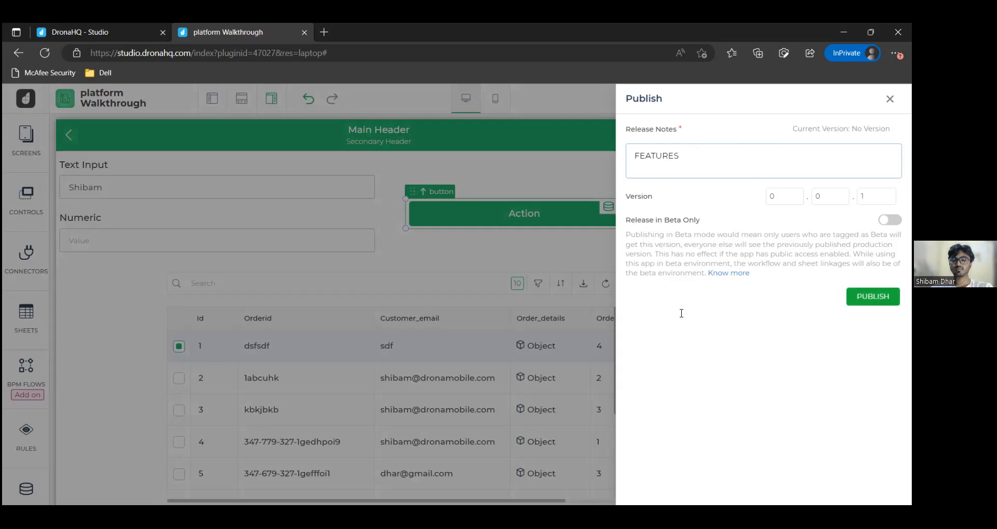
click(873, 297)
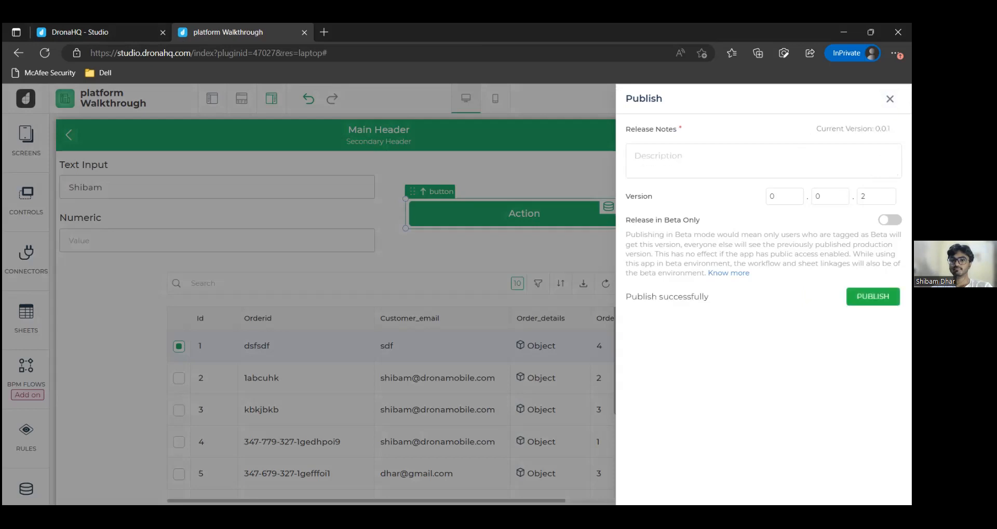
key(Escape)
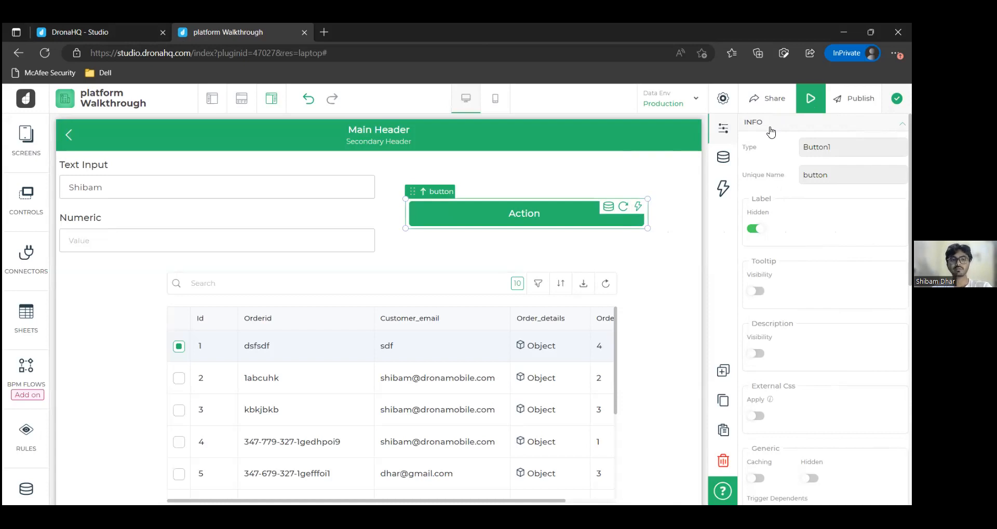
- Open the app's sharing options and set the role for adding a user to Administrator
click(768, 109)
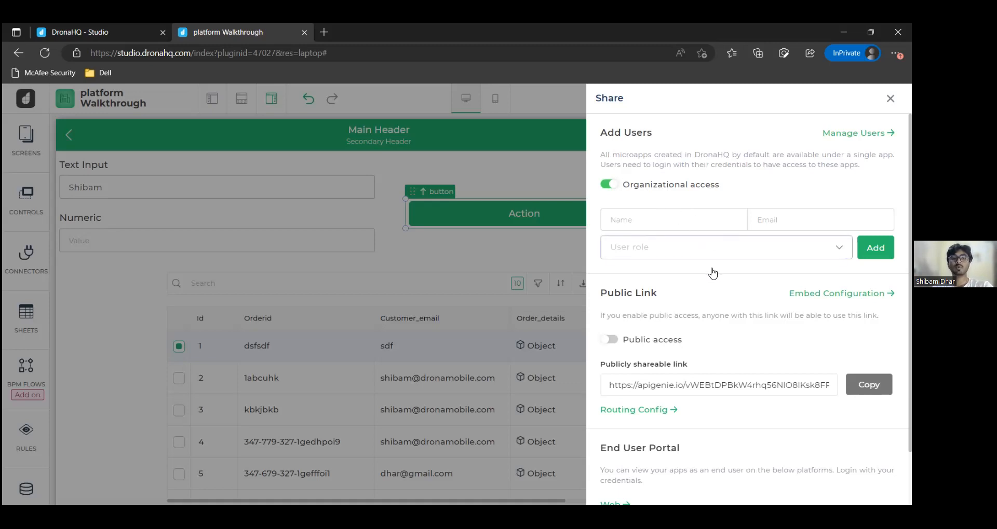
click(713, 252)
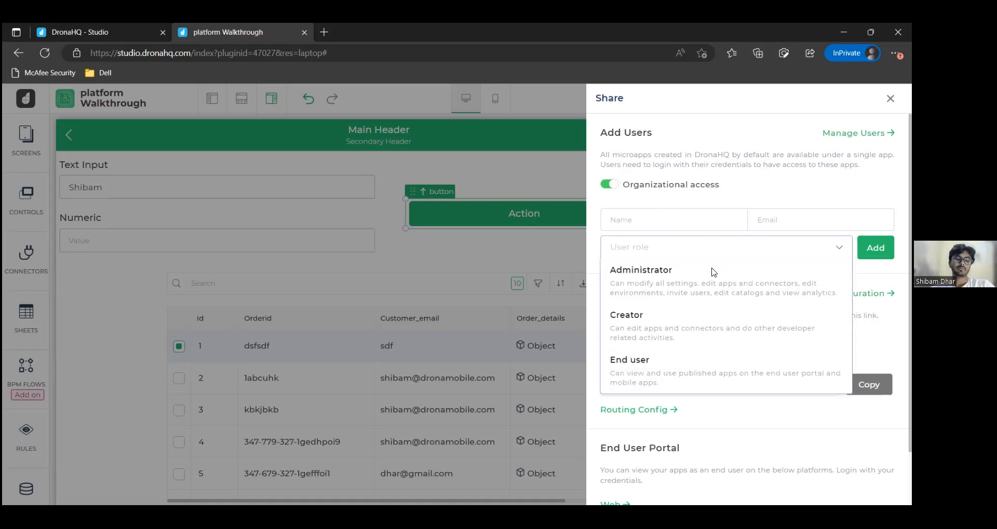
click(677, 289)
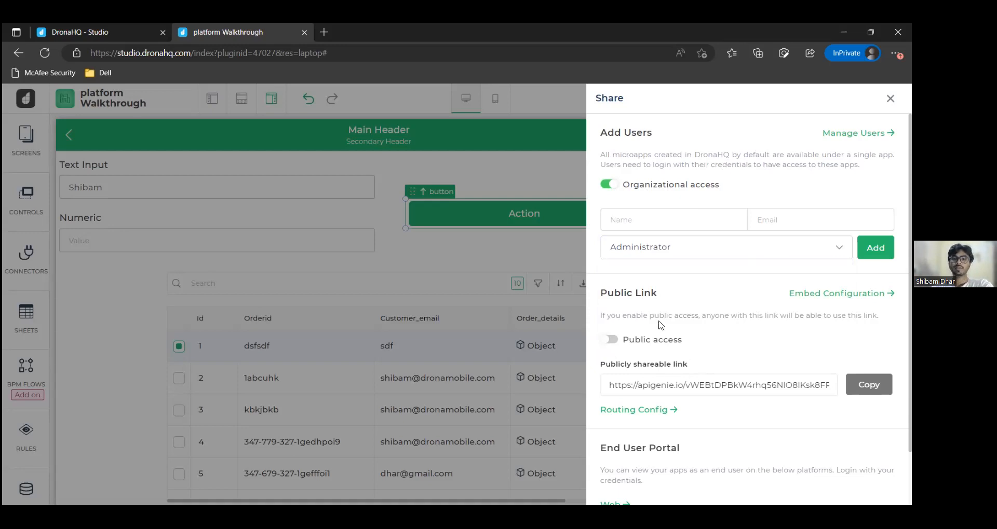
- Enable public access for the app, check the end user web portal, and close the sharing options
scroll(659, 324, down, 2)
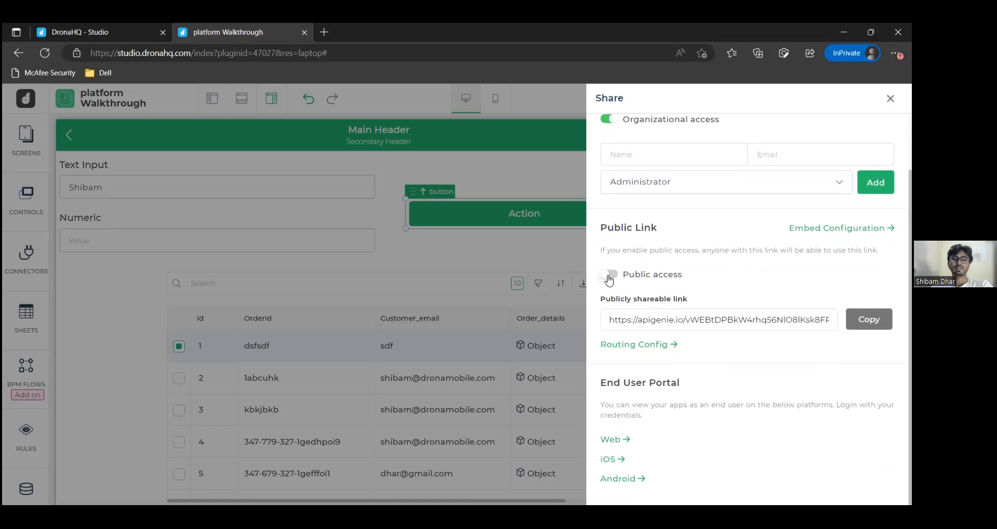
click(699, 280)
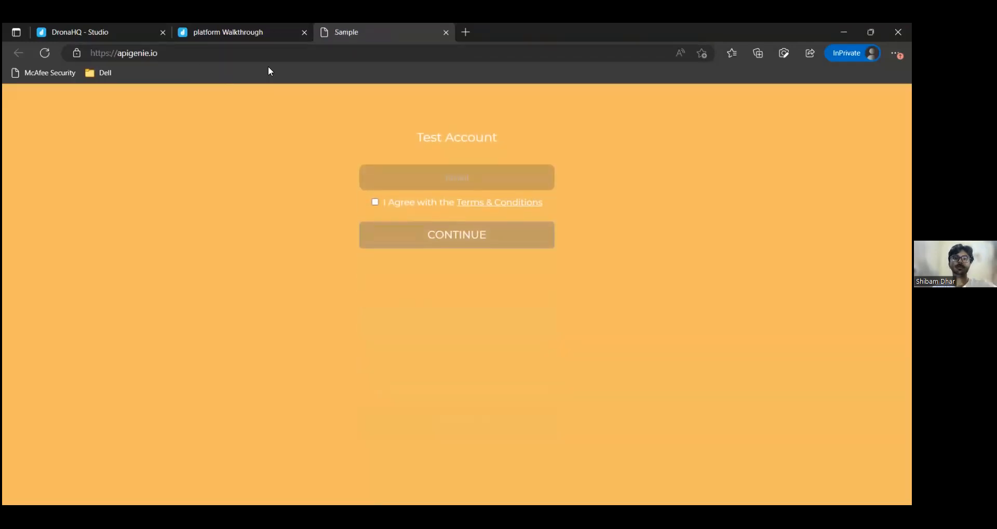
click(446, 35)
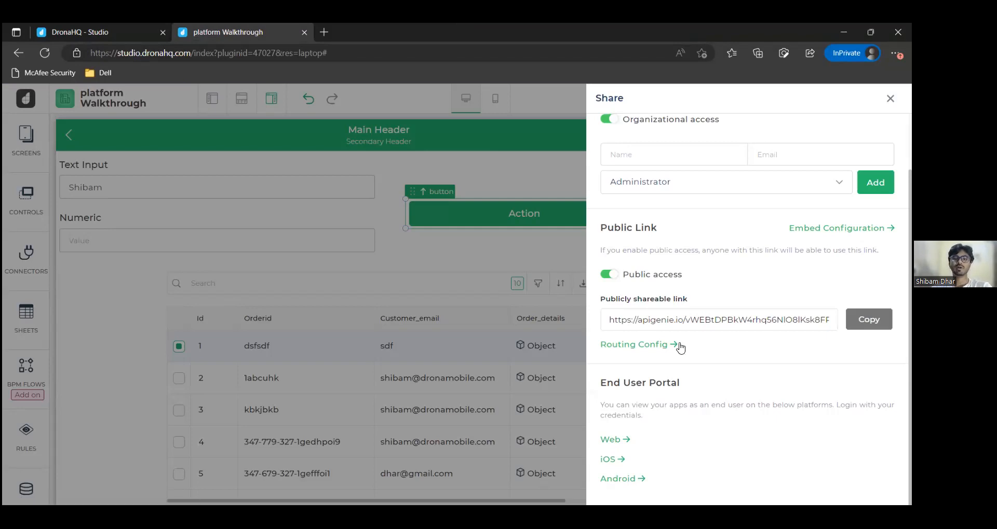
scroll(681, 348, up, 1)
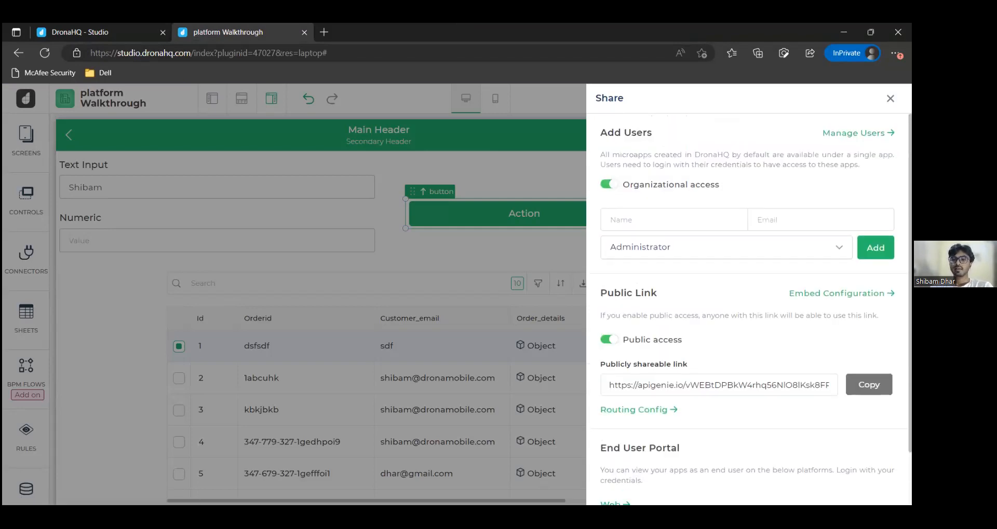
key(Escape)
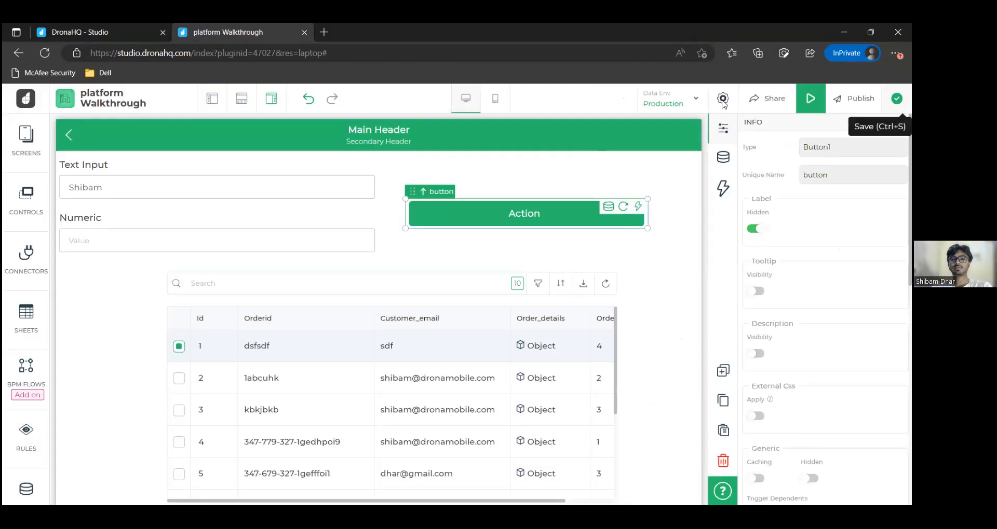
- Examine the app's query string settings with a blank keyword row added, review the routing configuration, and close the settings
click(724, 103)
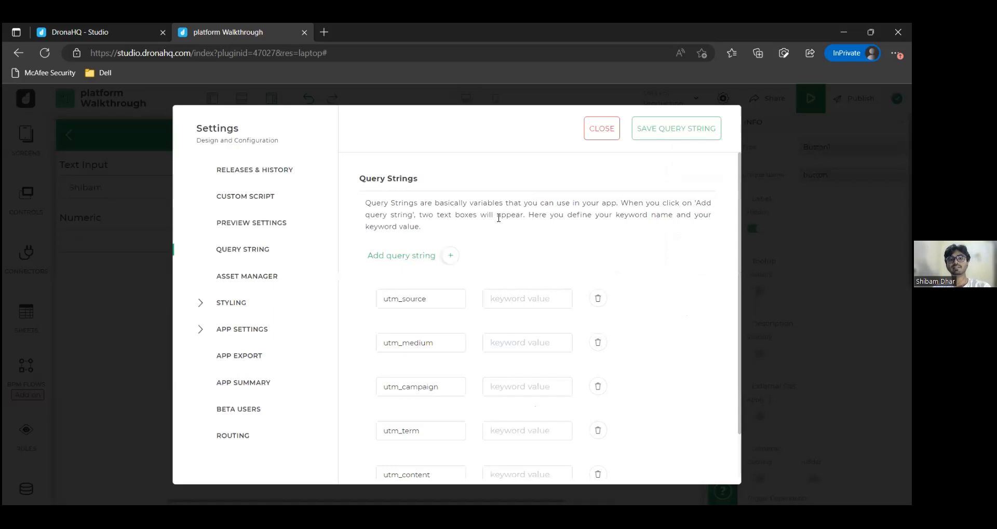
scroll(458, 303, down, 1)
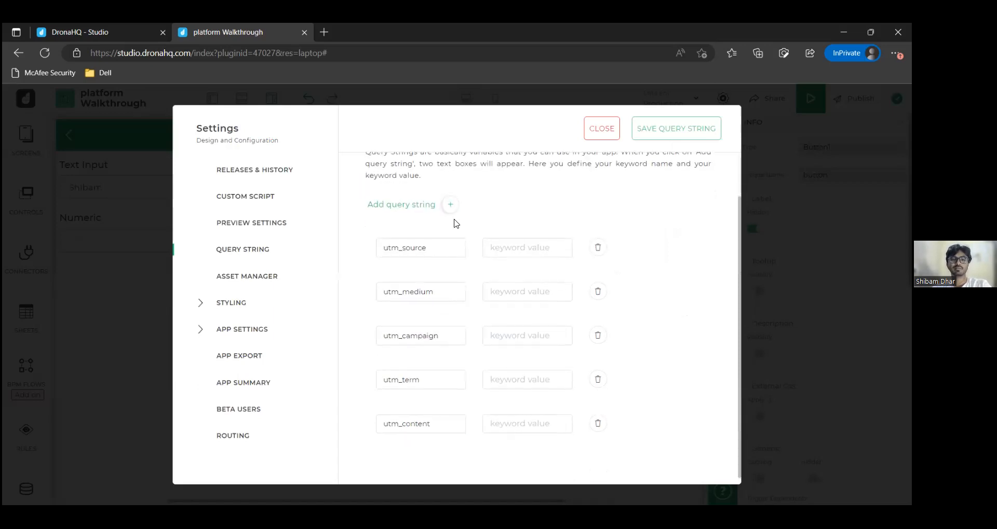
scroll(459, 256, up, 1)
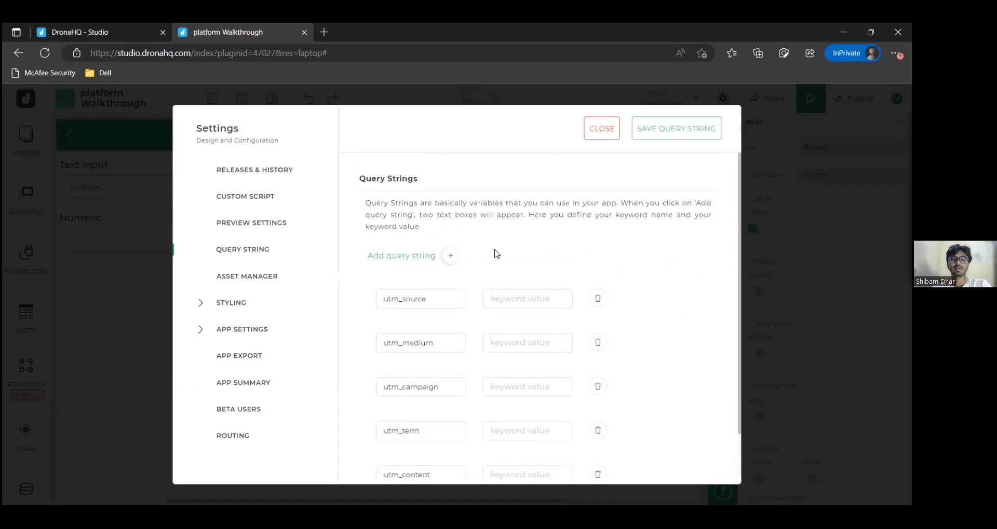
scroll(455, 213, down, 1)
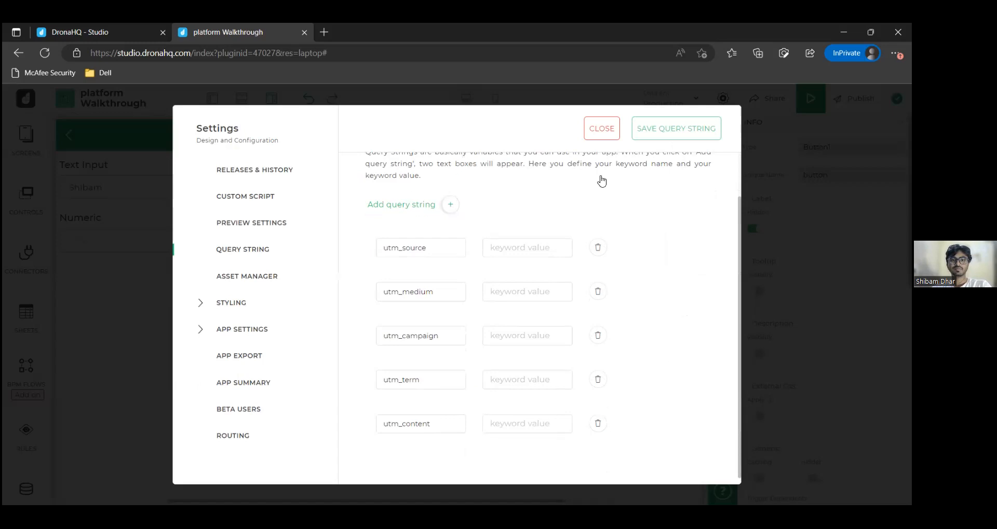
click(450, 209)
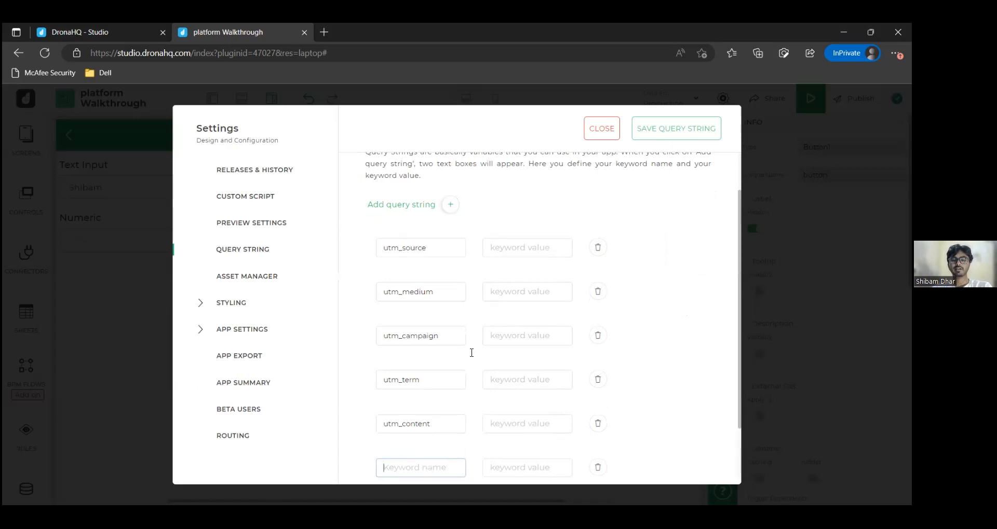
scroll(434, 287, up, 2)
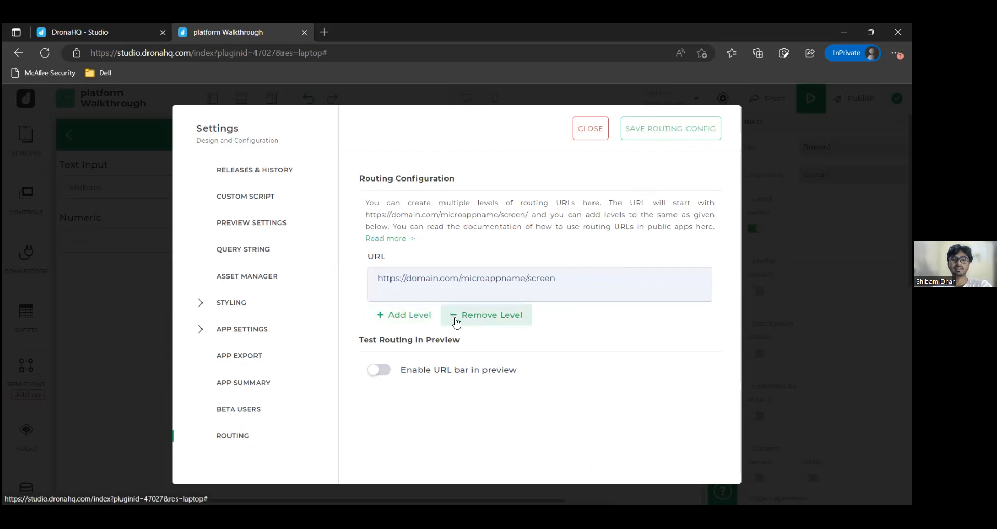
click(597, 136)
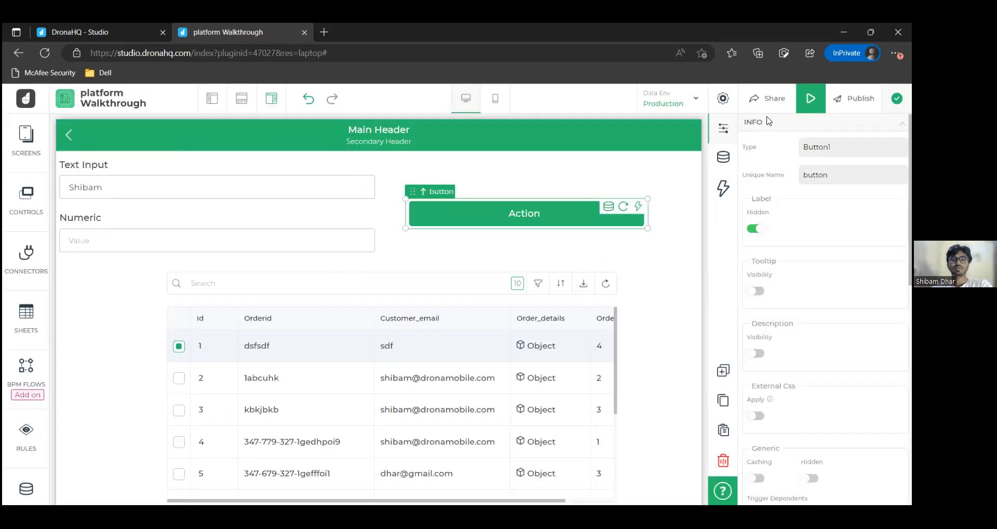
- Open the app's embed settings and review the IFrame embed code and Setup Tracking options
click(724, 102)
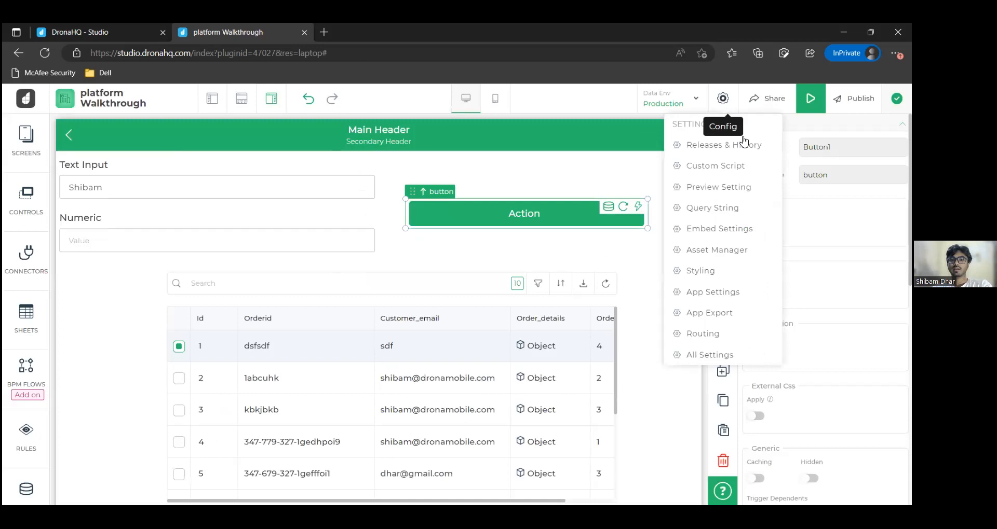
click(708, 229)
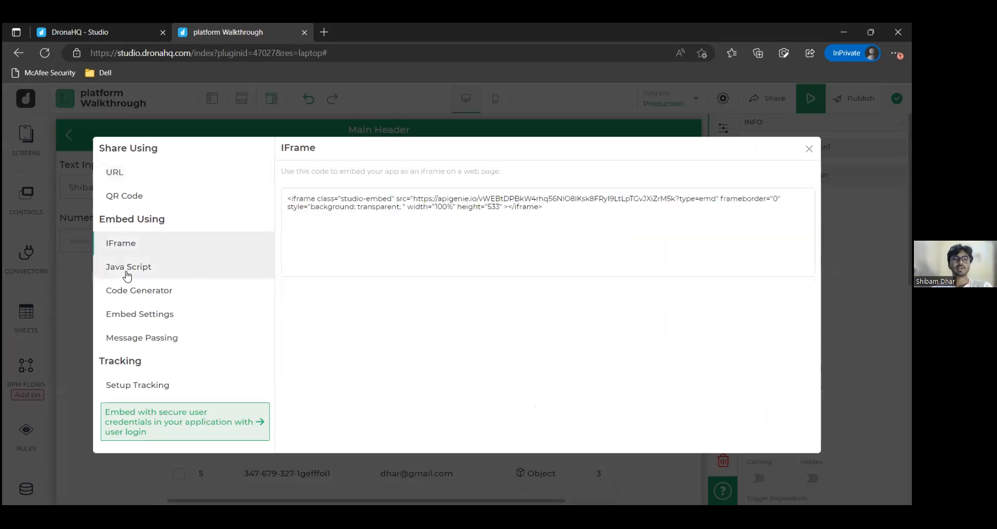
click(125, 392)
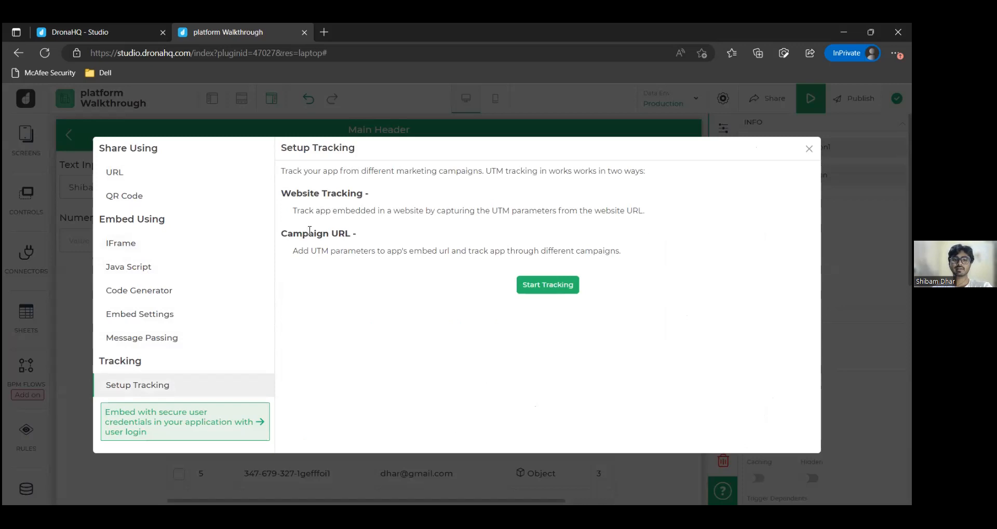
- Examine the SSO token and microapp instructions for embedding with user credentials, and close the embed settings
click(128, 425)
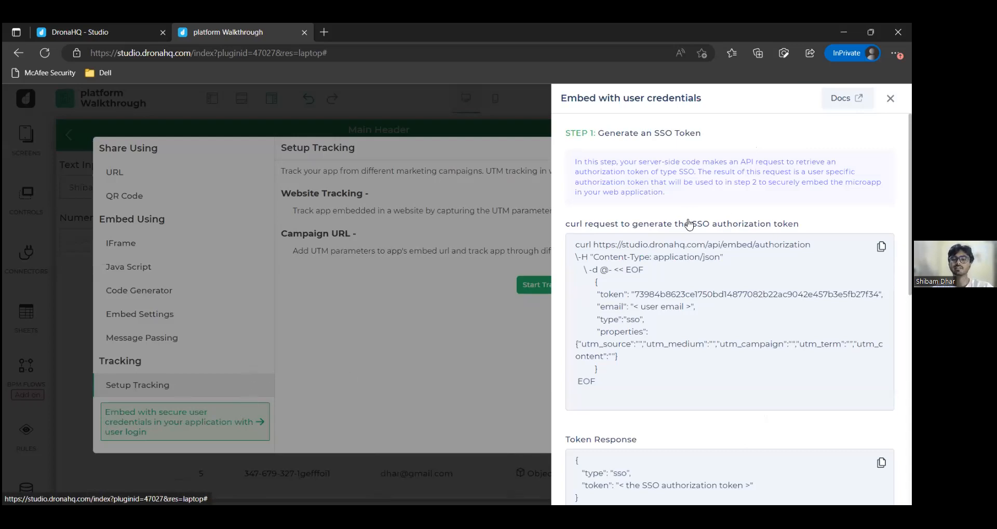
scroll(697, 318, down, 1)
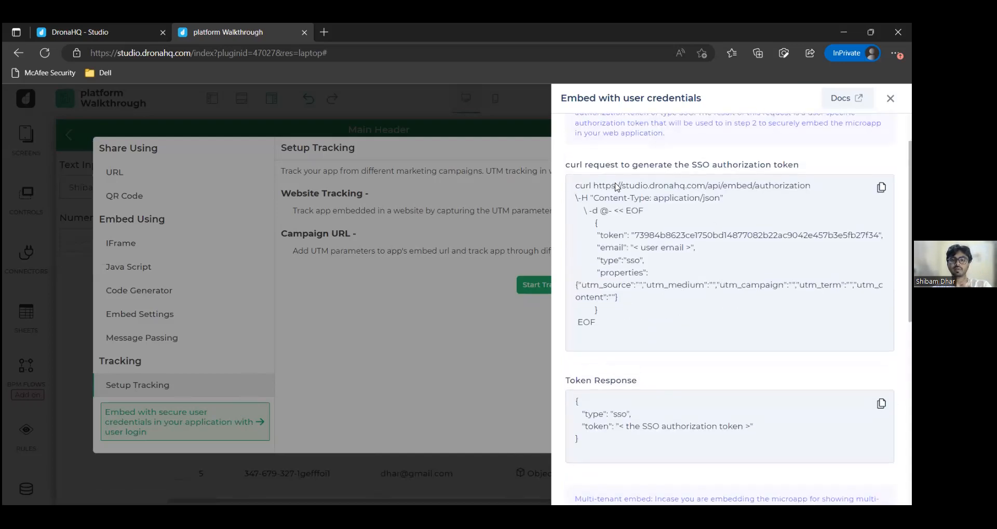
scroll(637, 245, down, 3)
scroll(631, 321, down, 4)
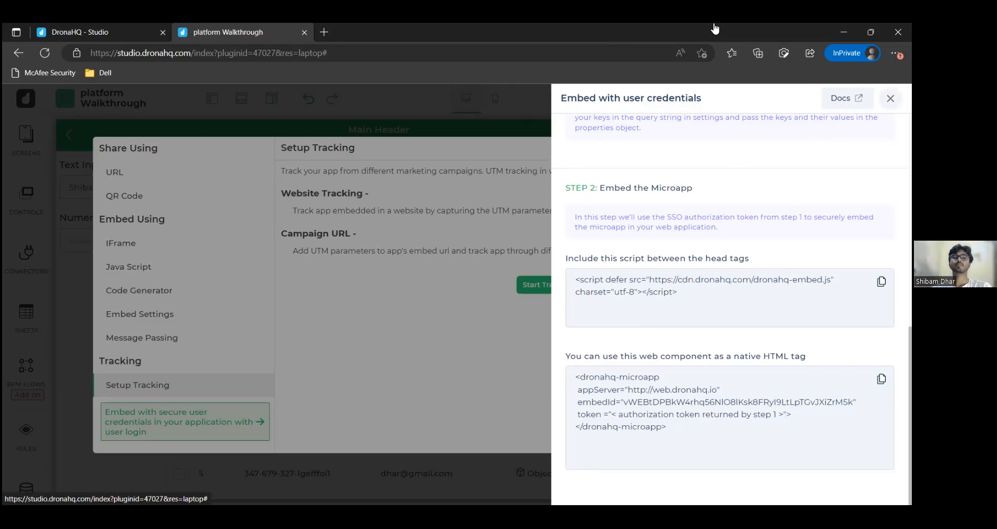
key(Escape)
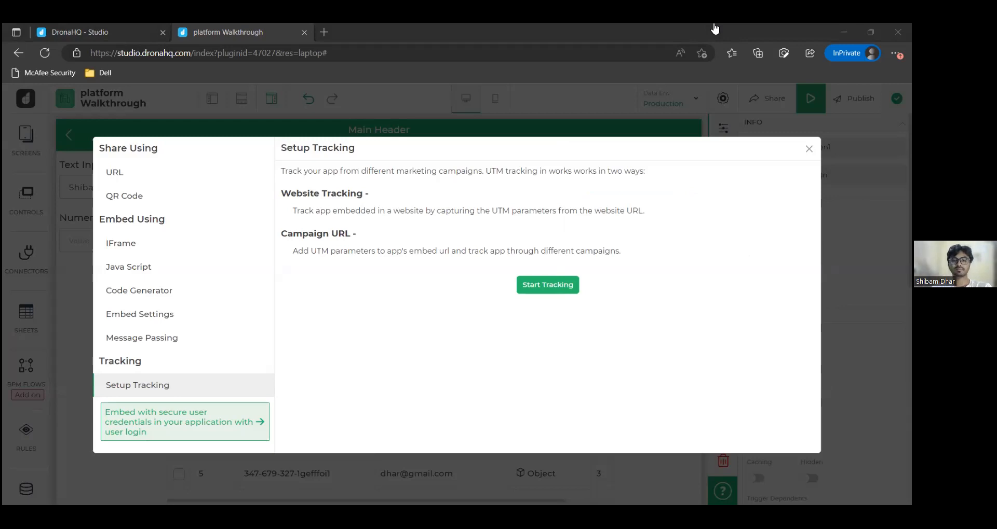
click(737, 190)
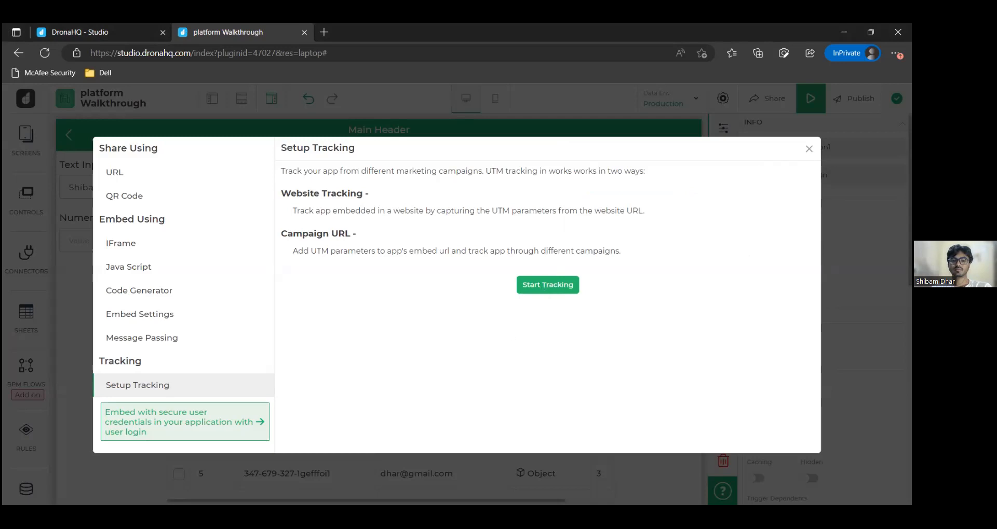
key(Escape)
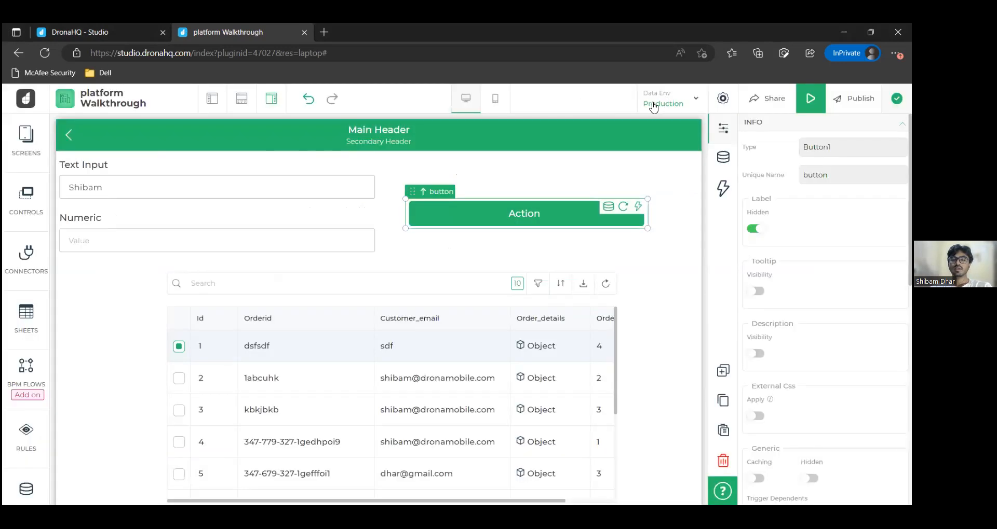
- Check the data environment selector, review the Add Users form and login instruction e-mail in the studio's user management, and close the form
click(676, 106)
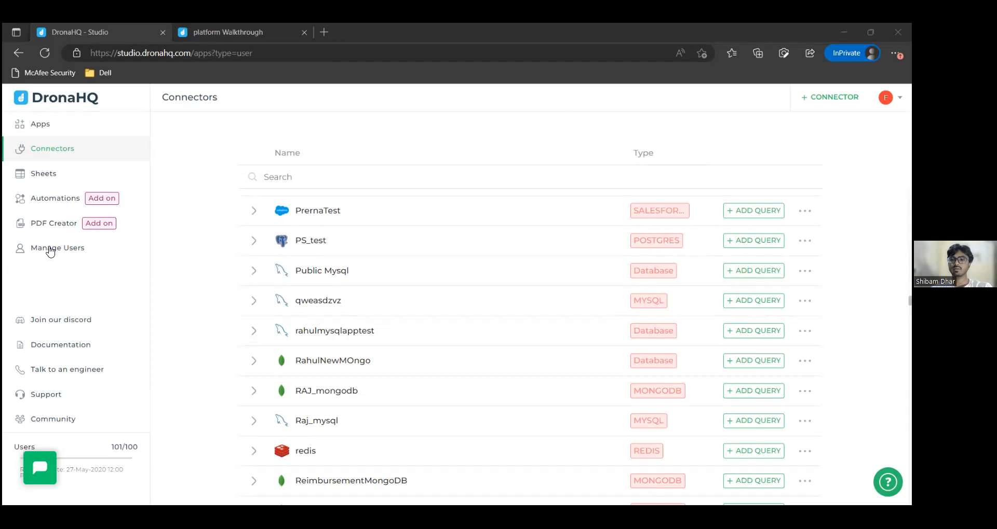
click(51, 252)
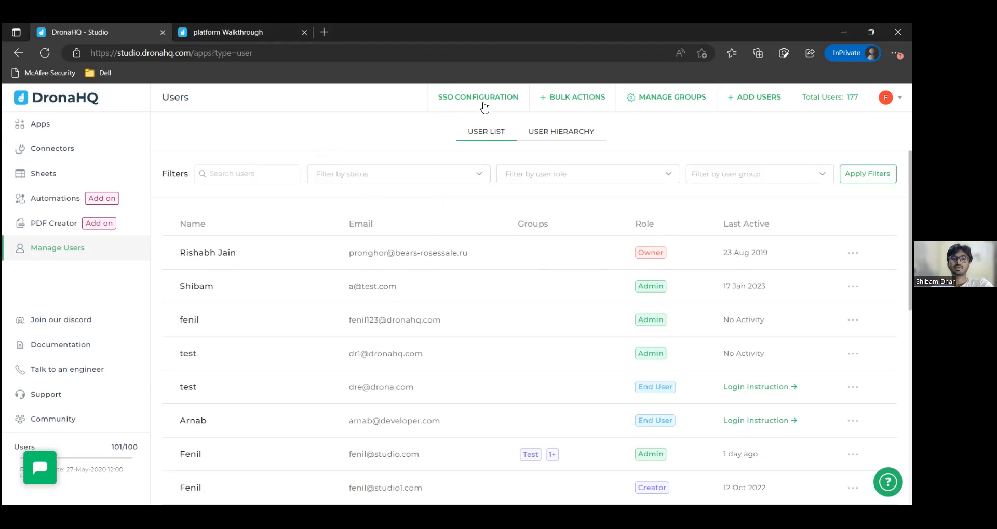
click(742, 103)
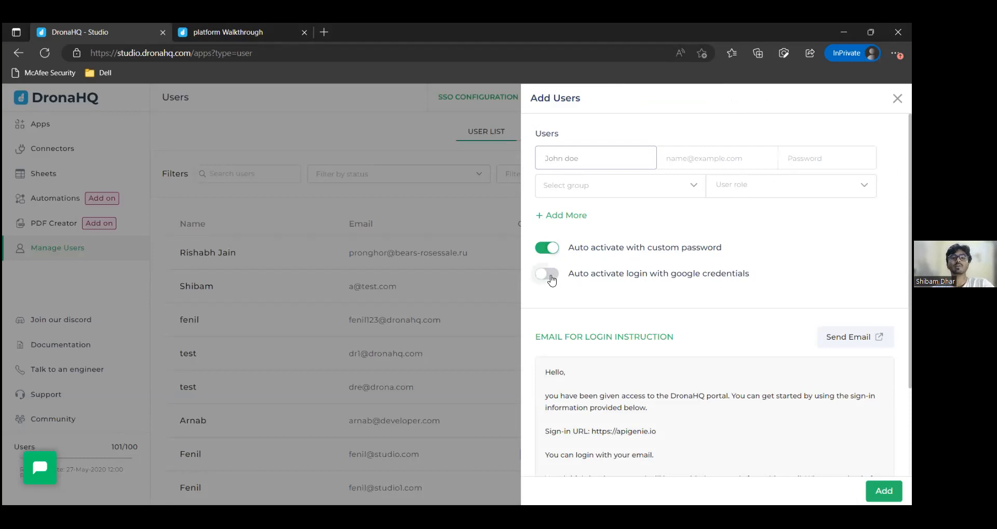
scroll(652, 323, down, 2)
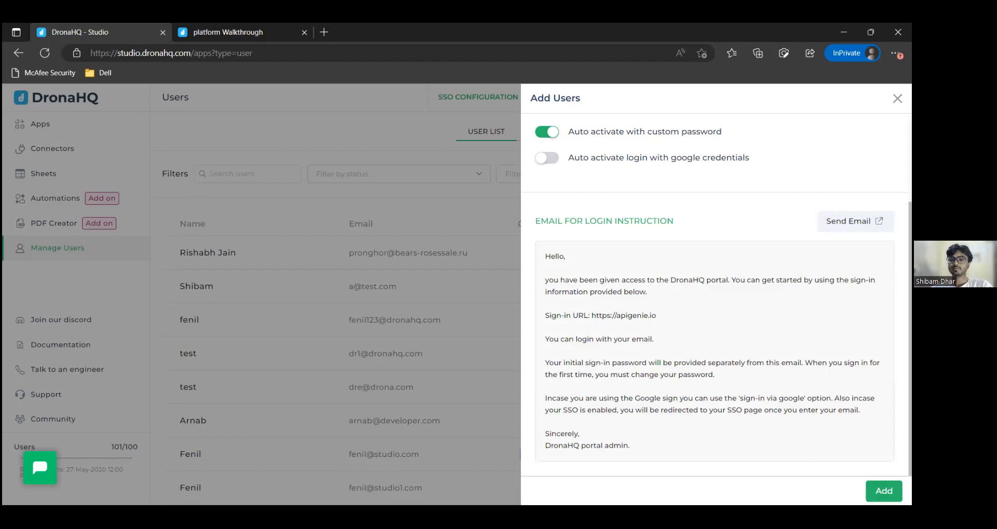
key(Escape)
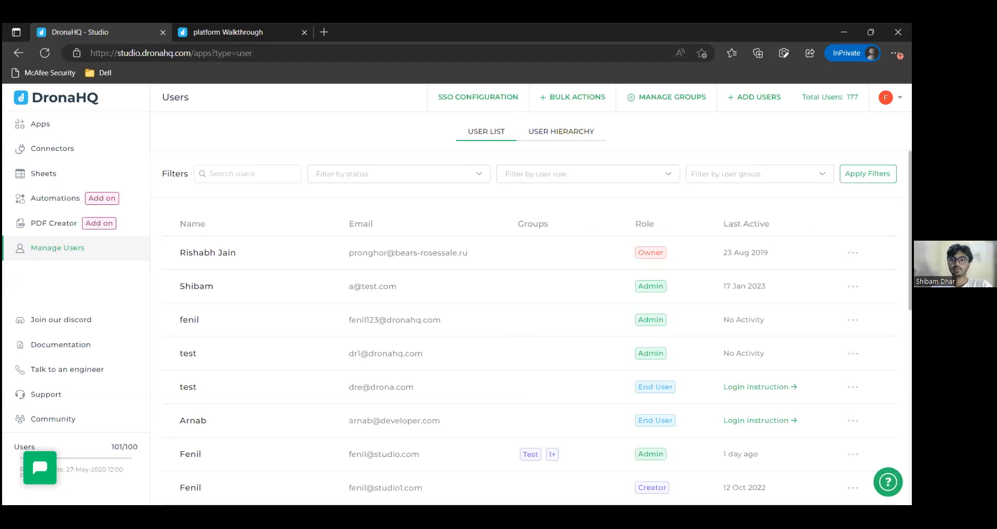
- Open the account owner's details for editing, view the assignable groups, and close the form without saving
click(852, 252)
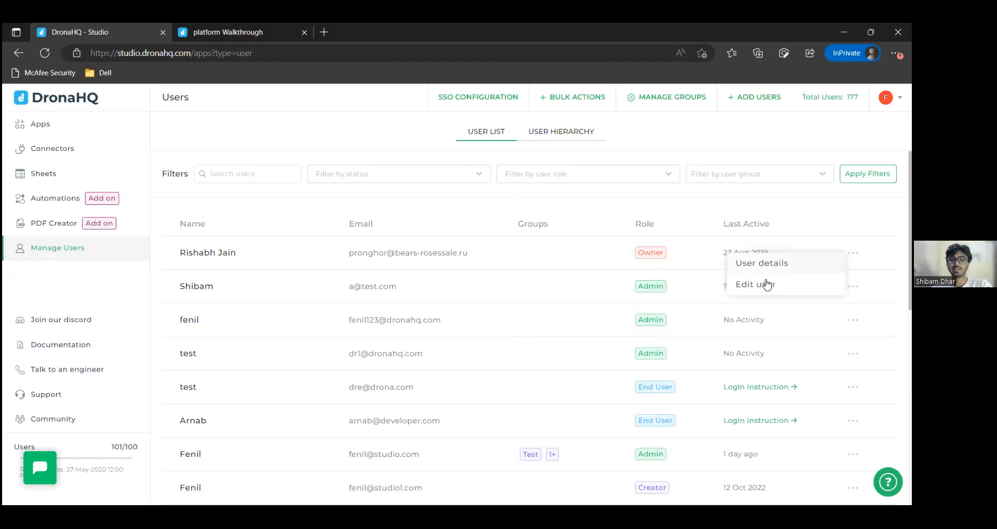
click(762, 287)
click(628, 215)
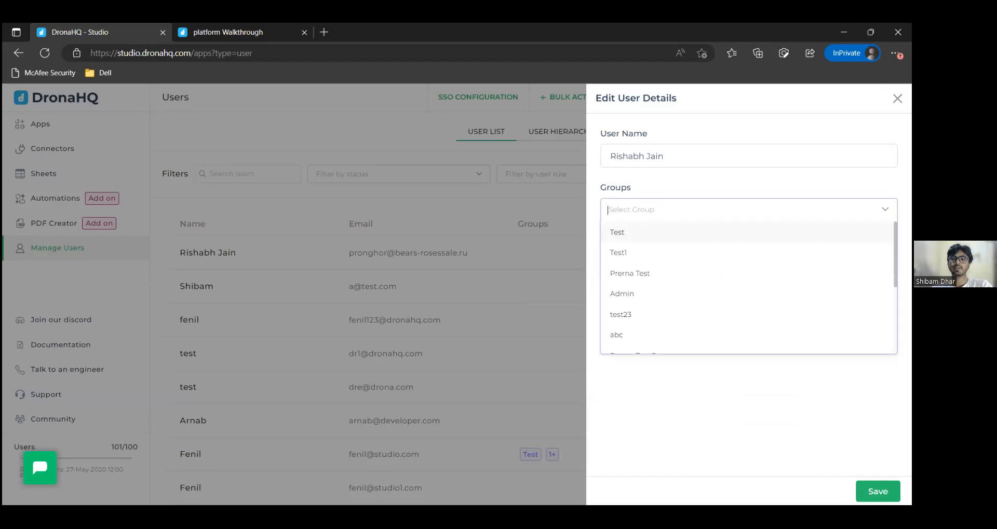
key(Escape)
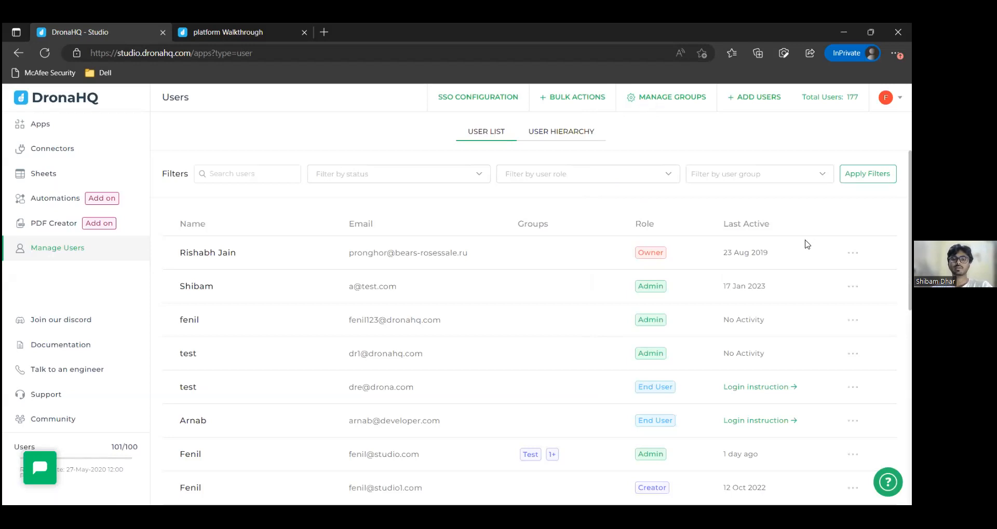
- Review the existing user groups and their catalogues in Manage Groups, and close the listing
scroll(696, 283, down, 2)
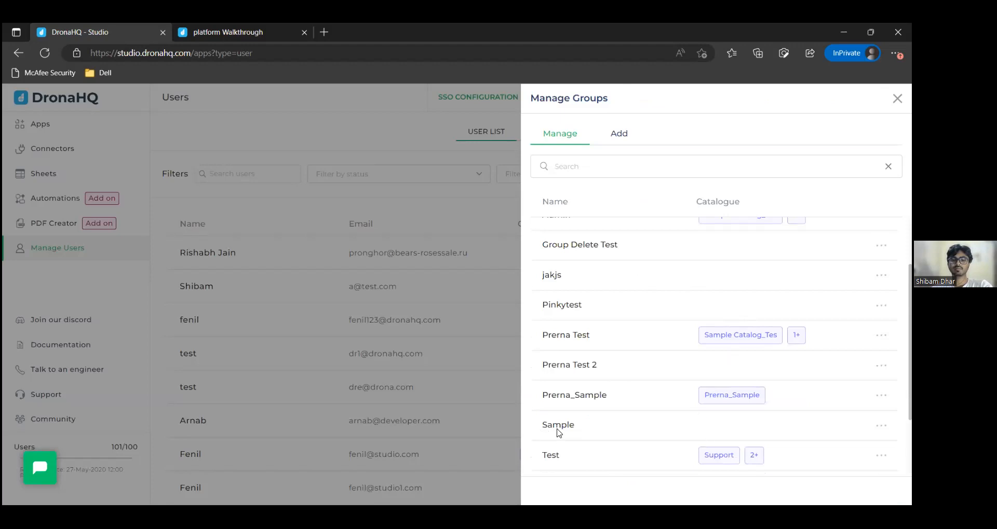
scroll(716, 343, down, 2)
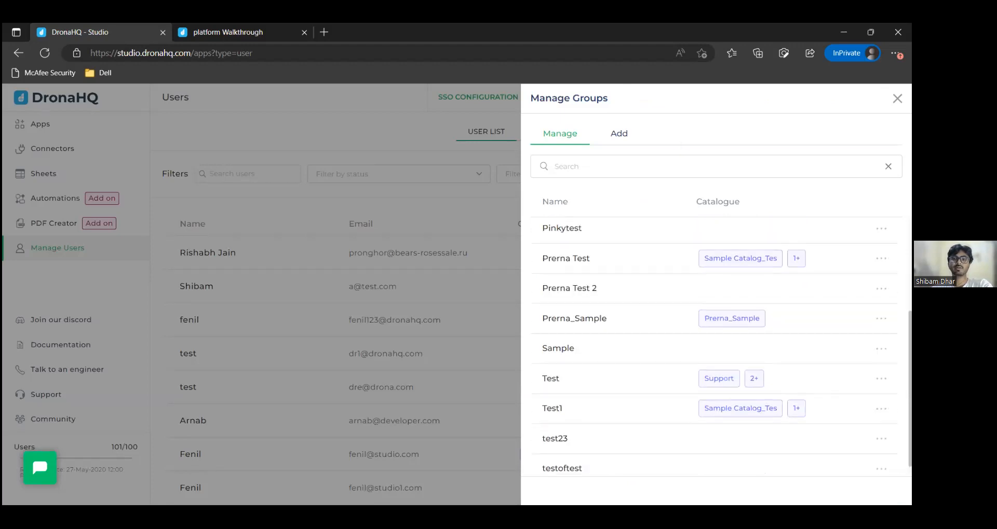
key(Escape)
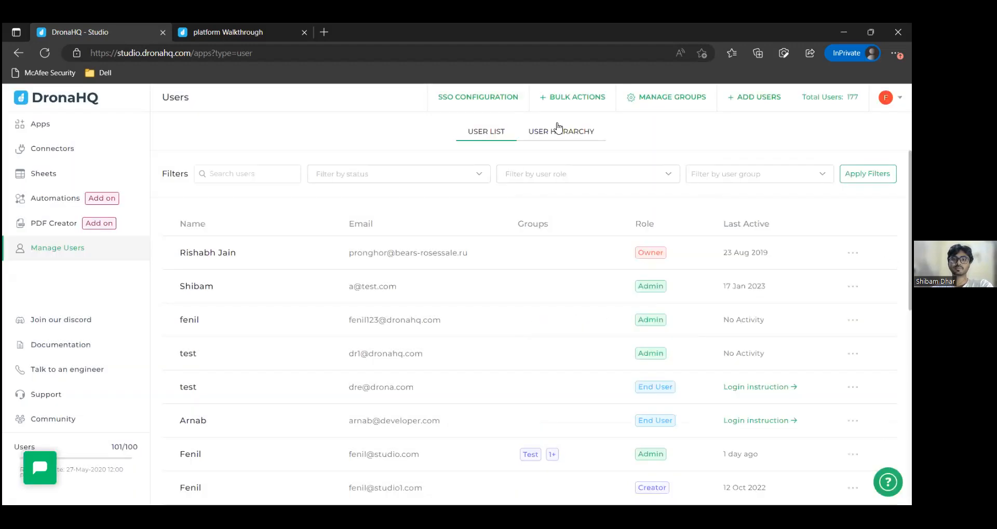
- Review the SSO configuration listing and the fields for adding a SAML configuration, and close both without saving
click(477, 99)
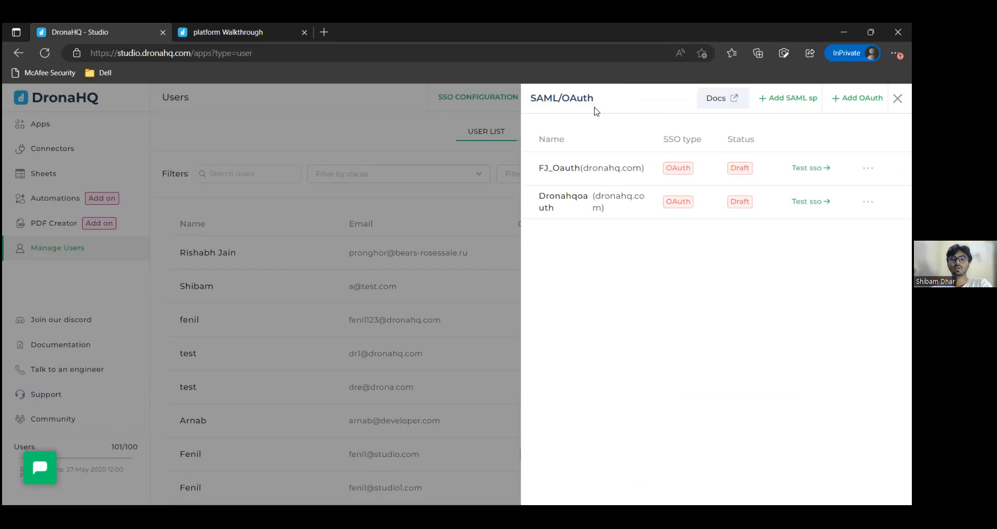
click(792, 101)
scroll(628, 261, down, 2)
scroll(624, 258, up, 2)
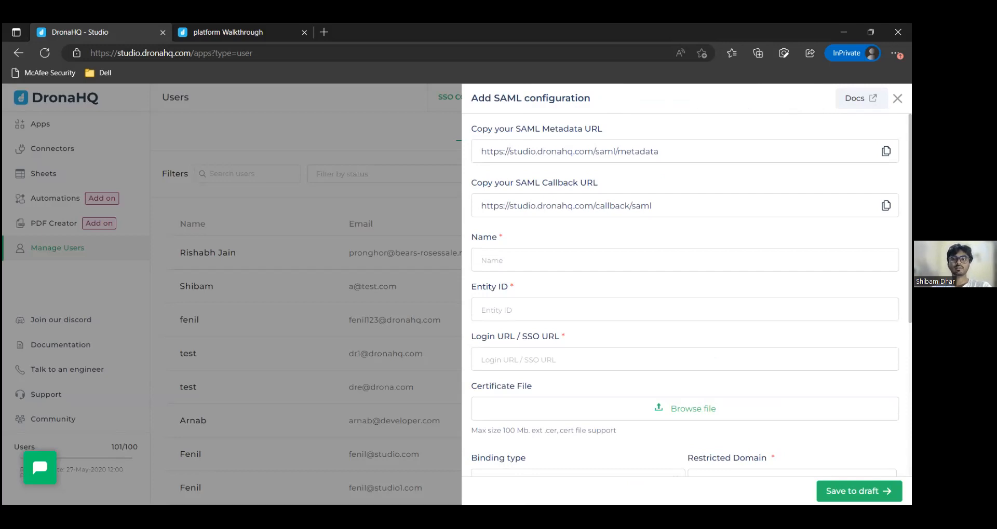
key(Escape)
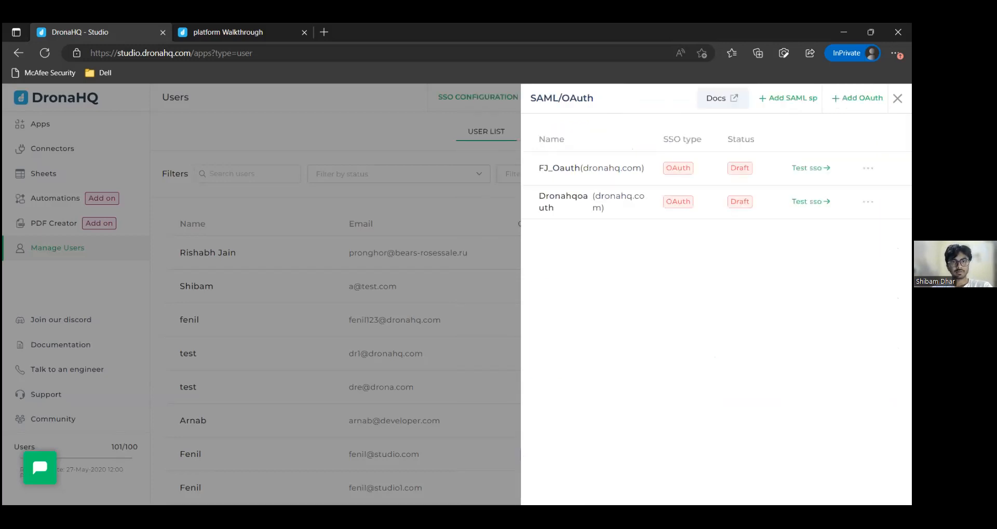
key(Escape)
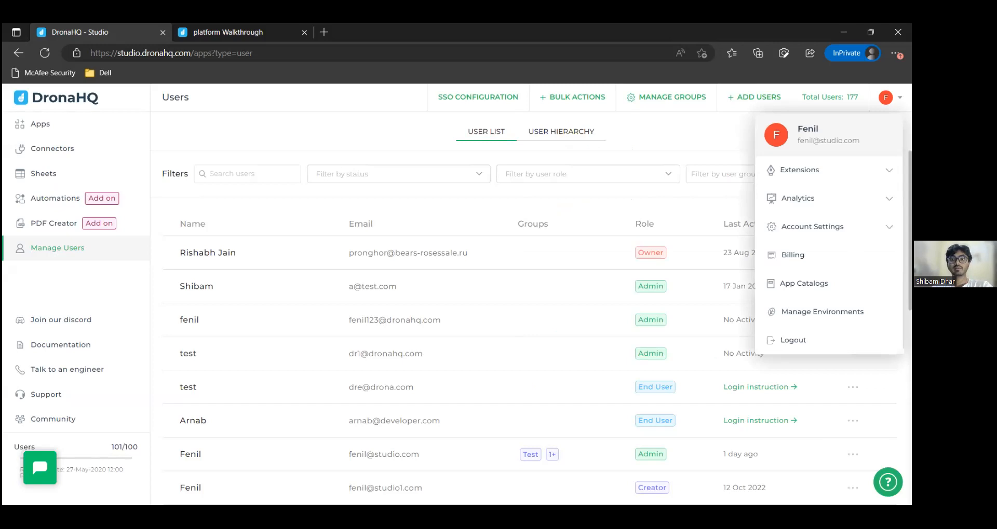
- Open App Analytics and review the container time spent, OS distribution and user figures, and the Container Open chart
mouse_move(809, 208)
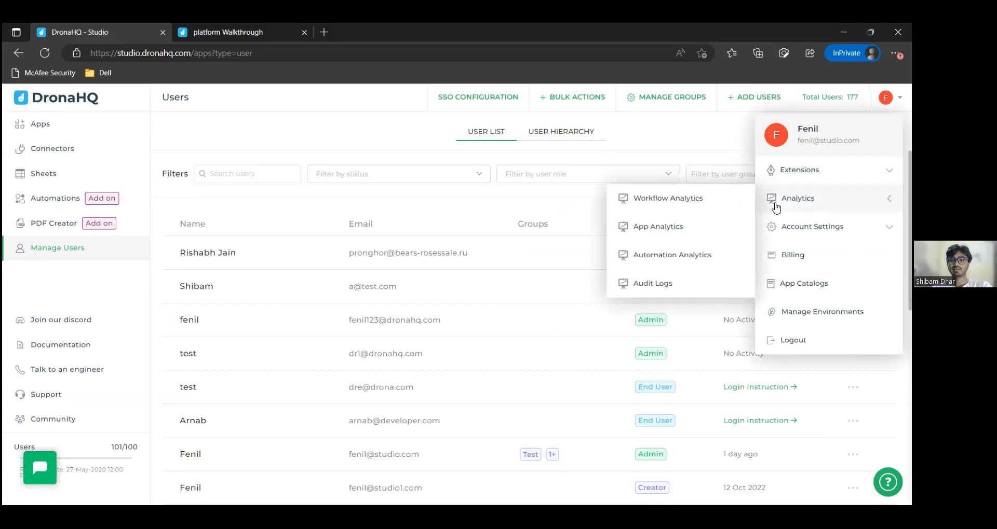
click(644, 227)
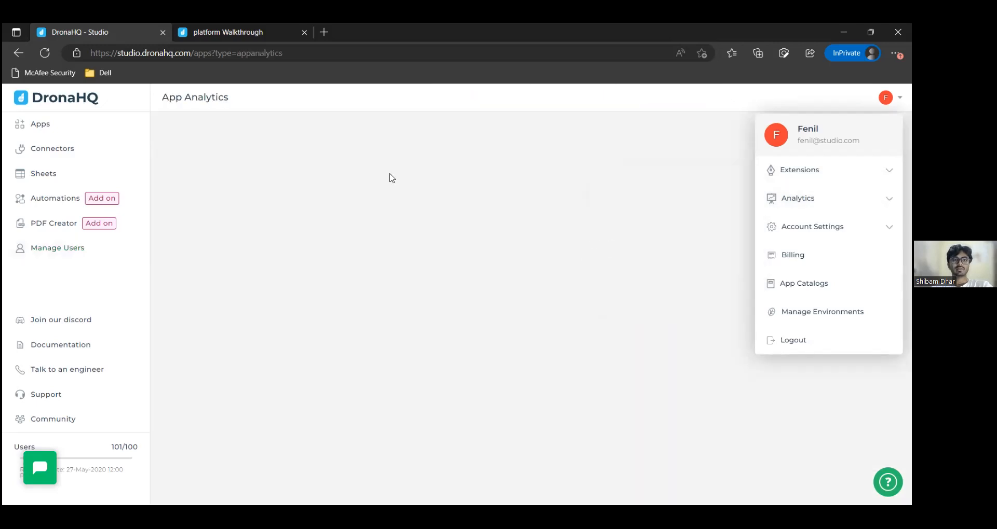
click(591, 102)
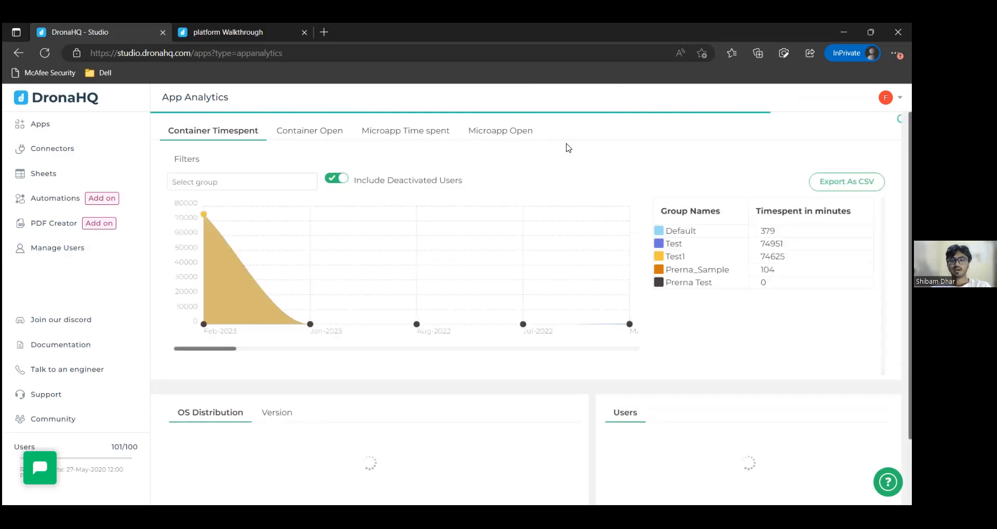
scroll(565, 151, down, 3)
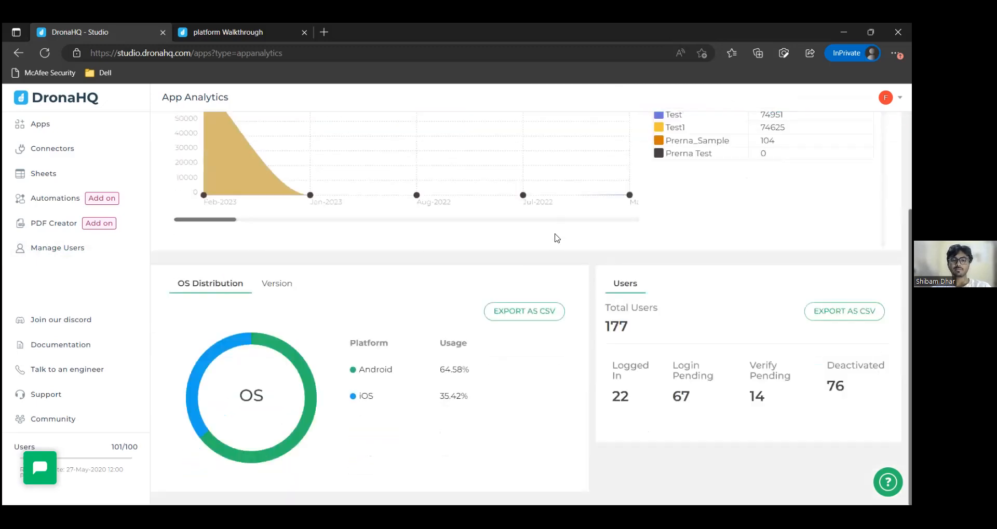
scroll(437, 342, up, 1)
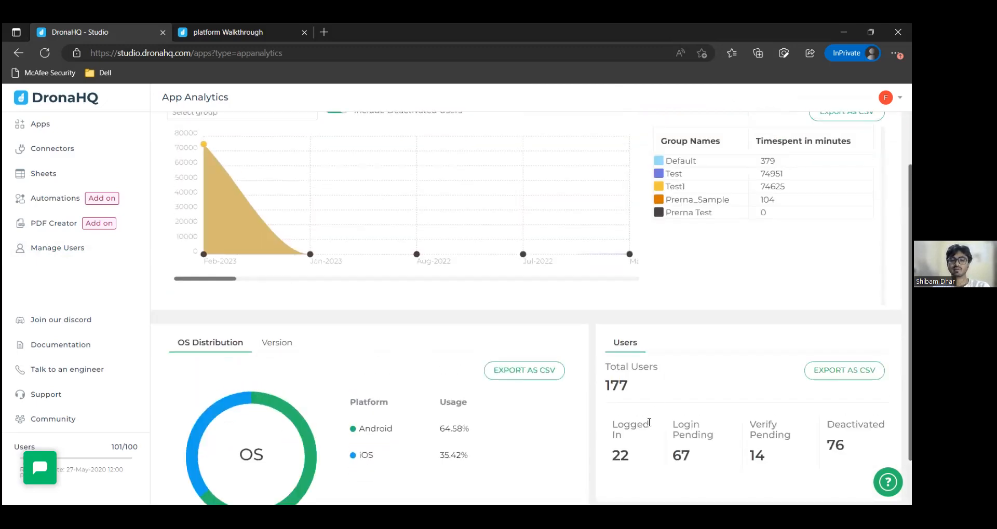
scroll(408, 335, up, 1)
scroll(409, 335, up, 1)
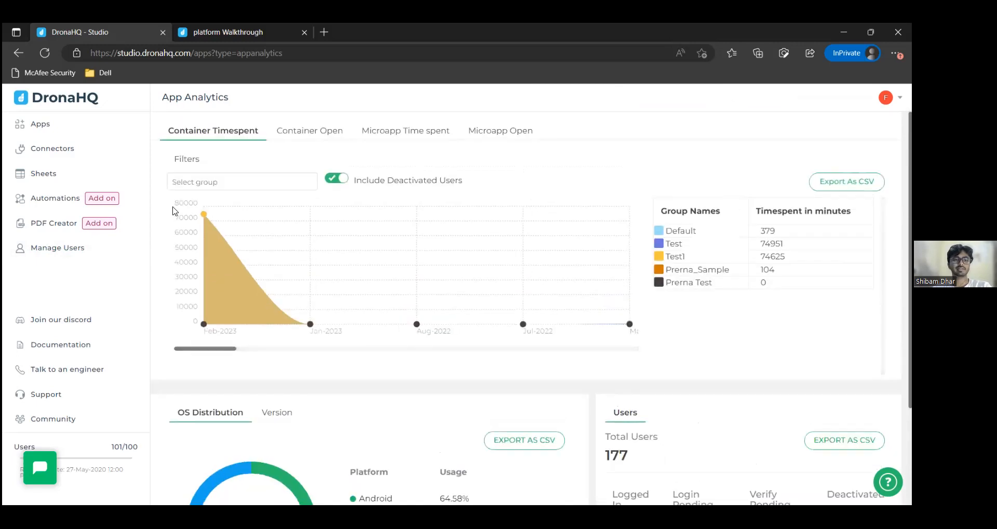
click(327, 133)
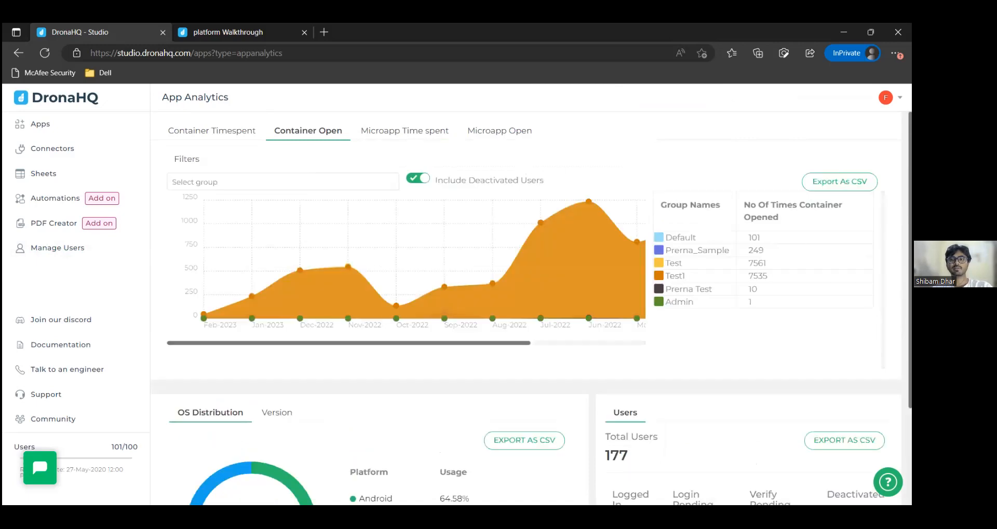
- Review the Account Settings options and the other account-level entries in the profile menu, and close it
click(885, 98)
mouse_move(826, 169)
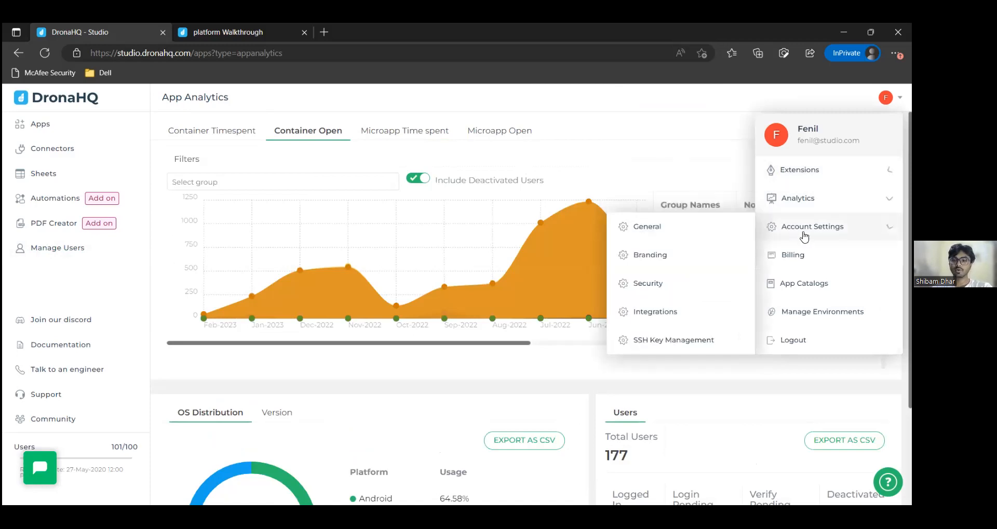
mouse_move(814, 230)
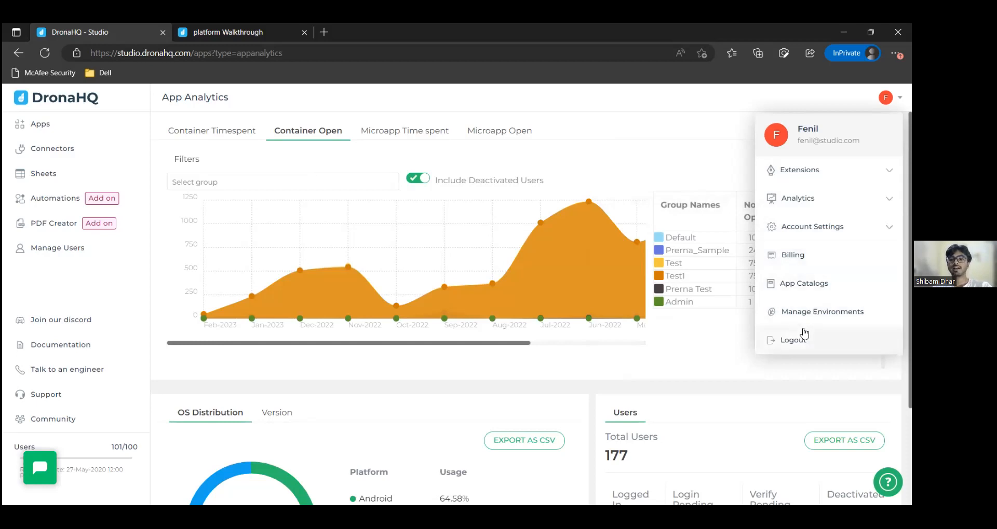
click(742, 108)
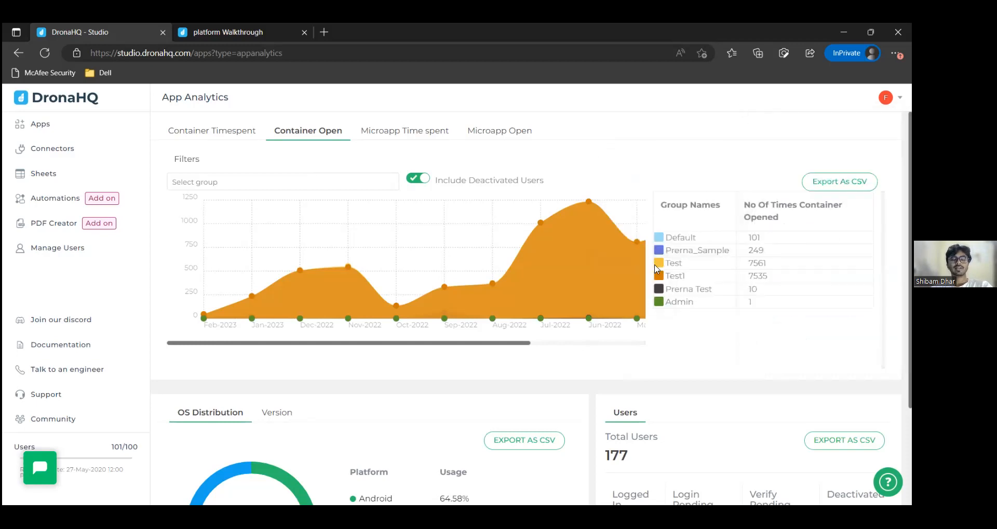